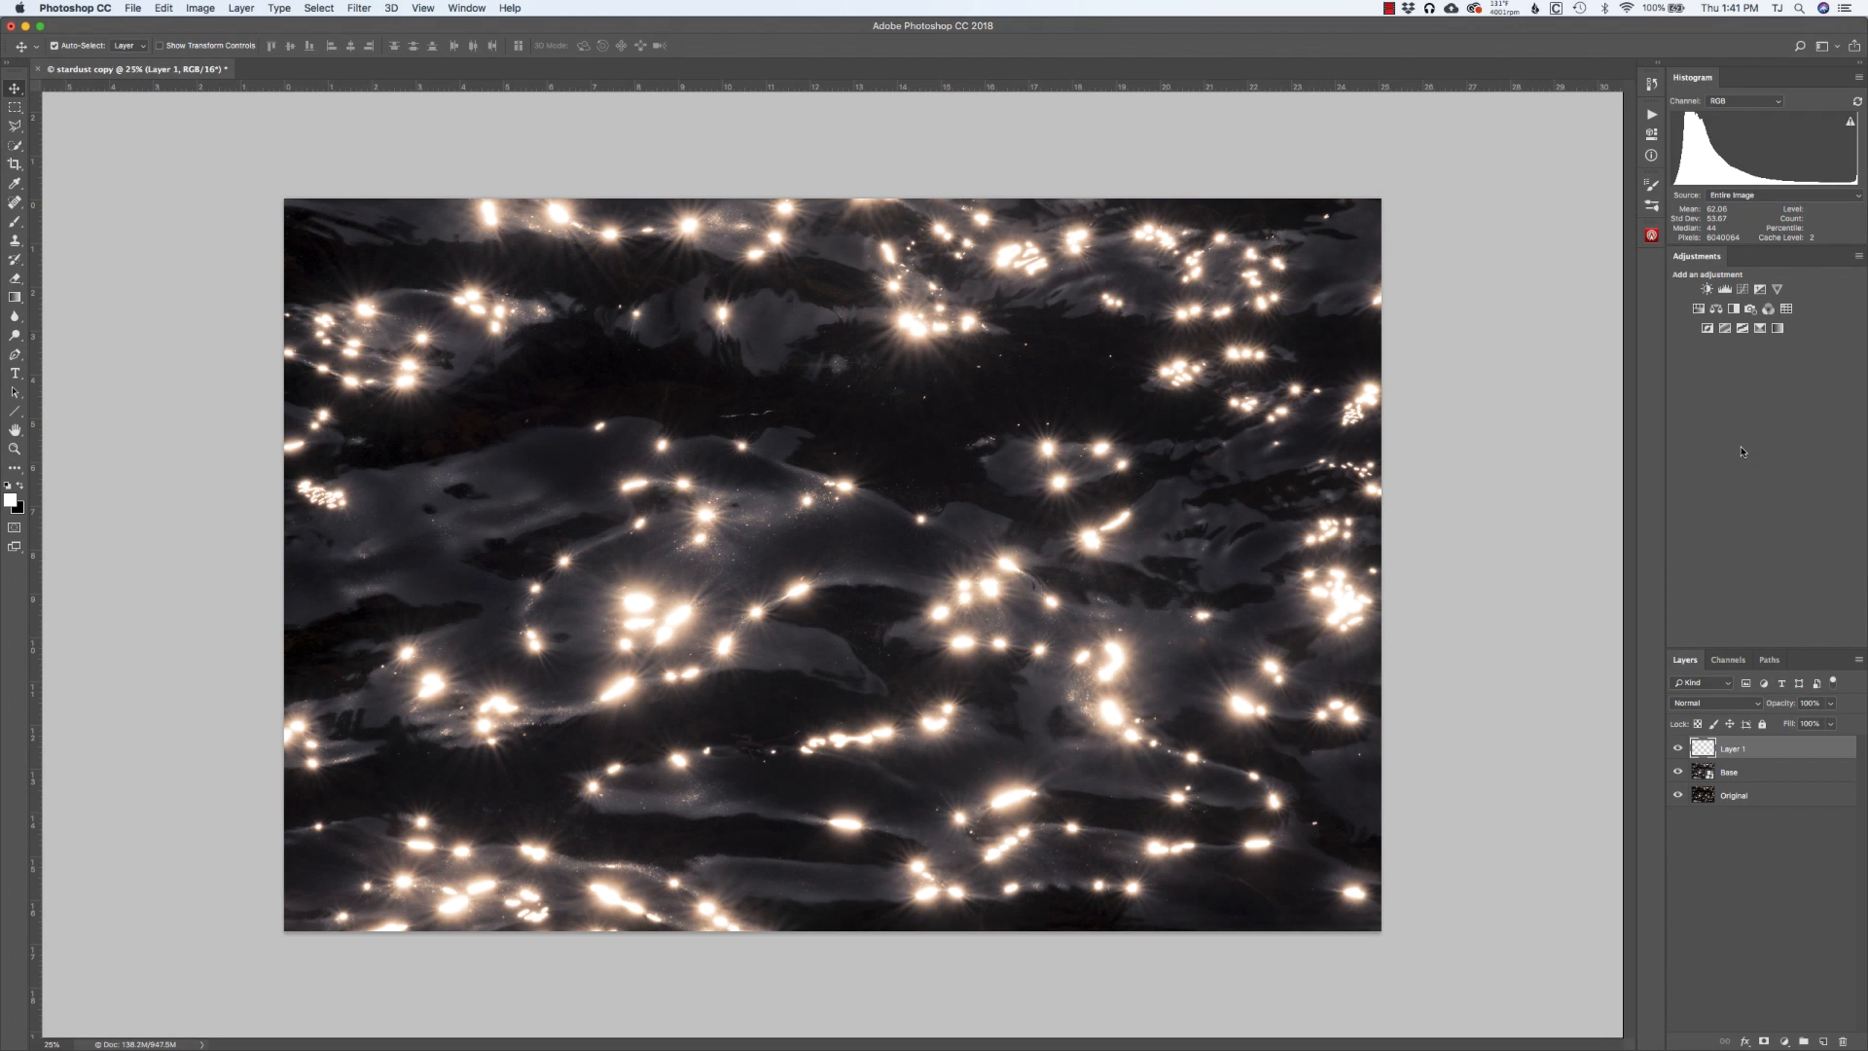
Delete the empty Layer 1, and create a new blank layer above Base with the default settings.
key(Delete)
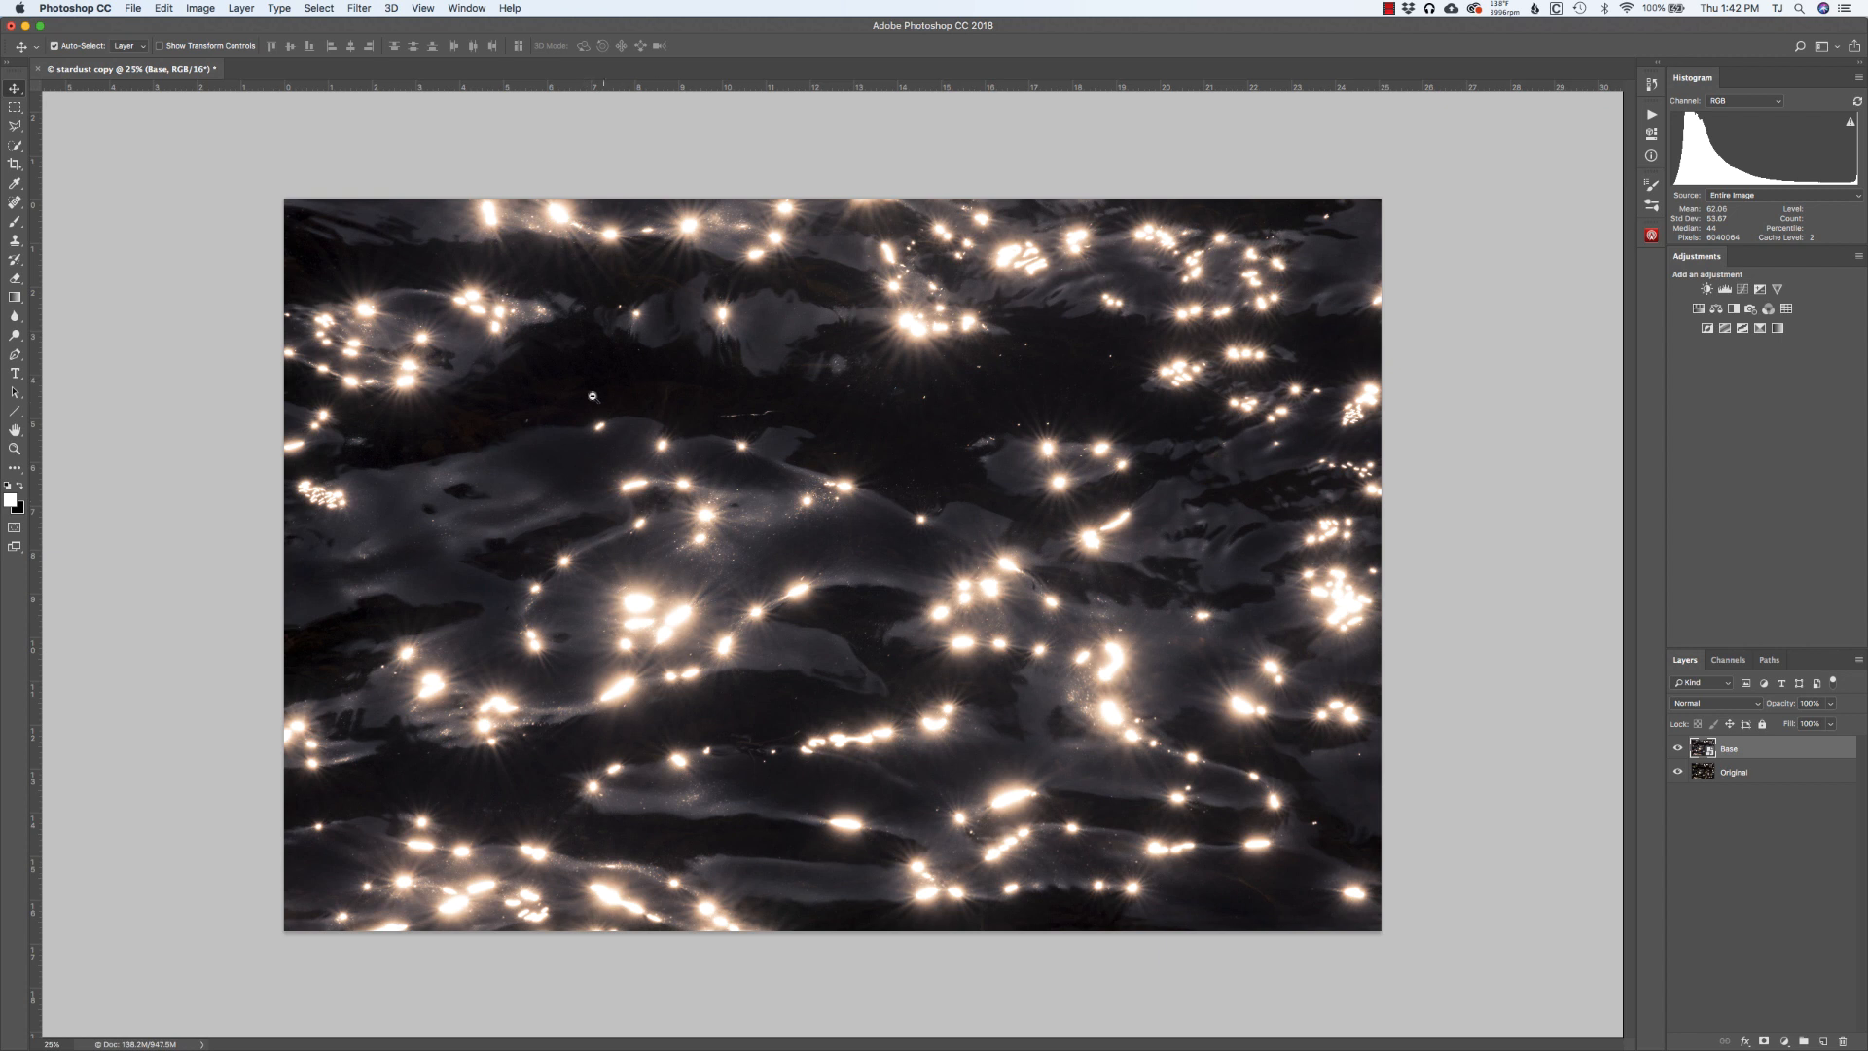
drag(601, 426, 689, 457)
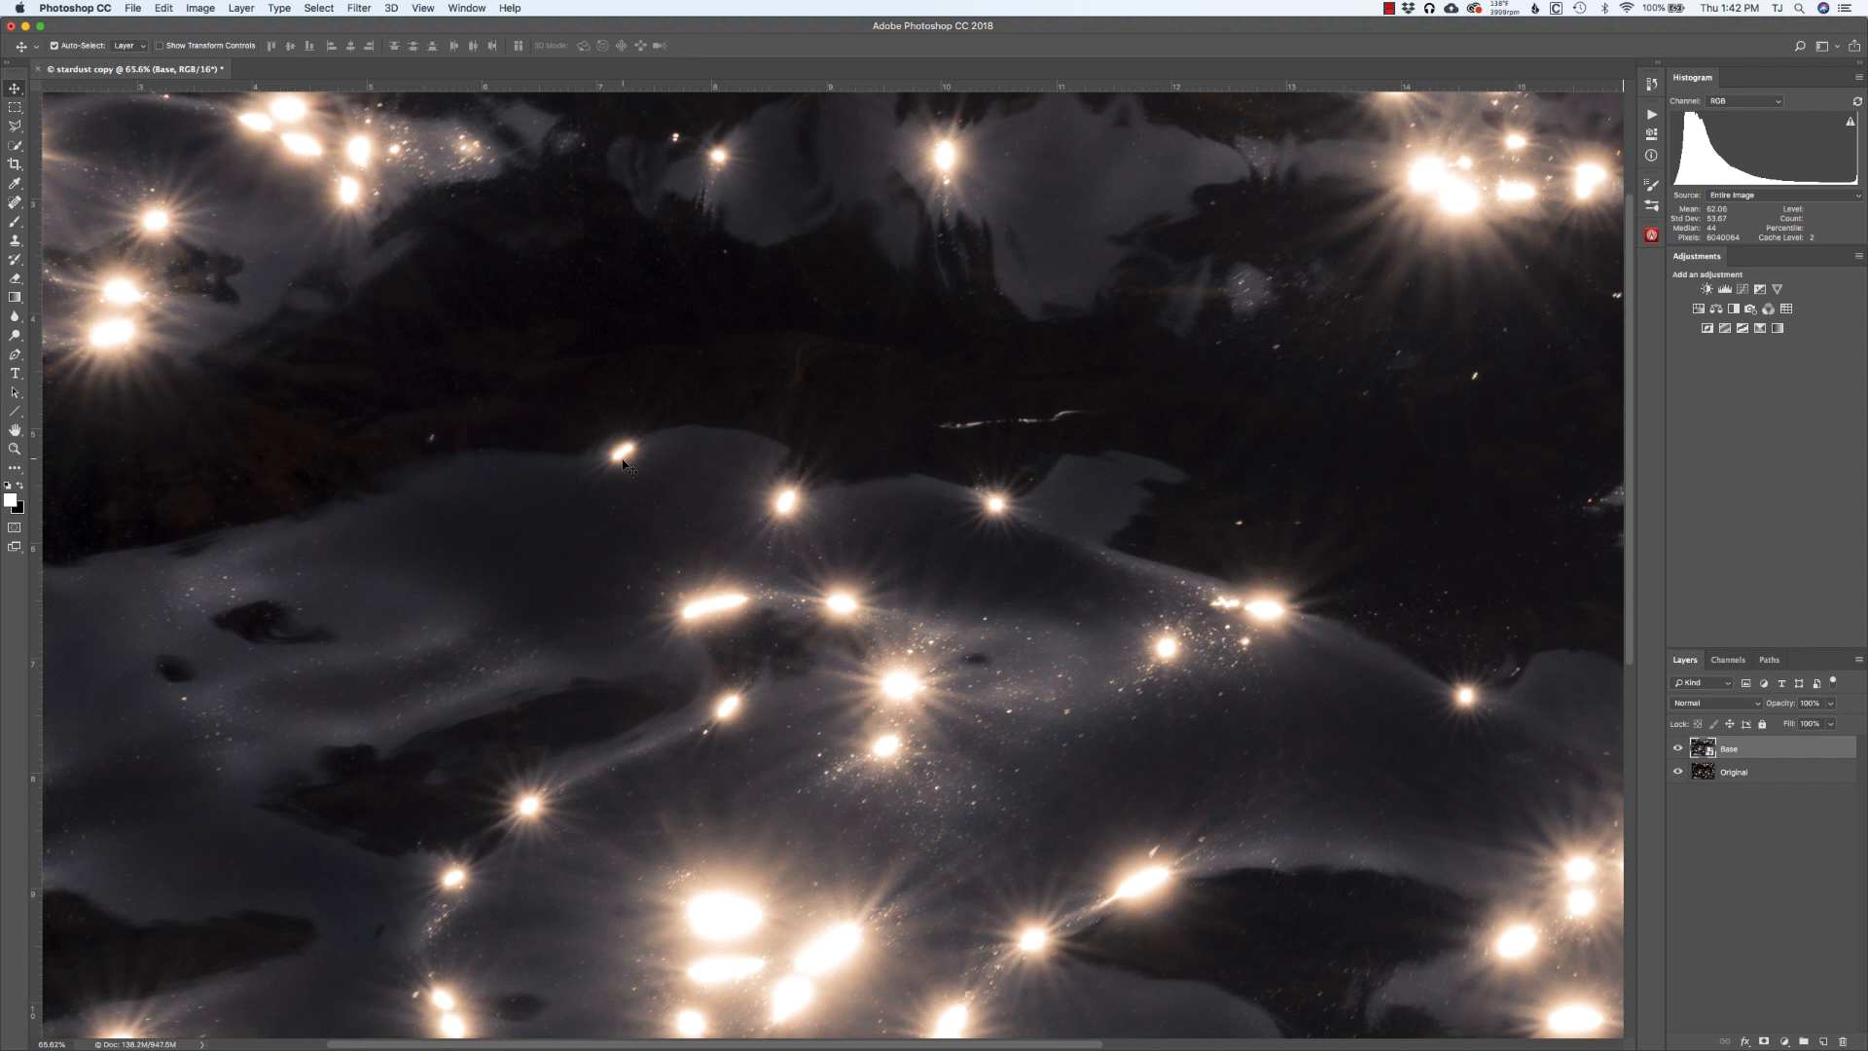
key(b)
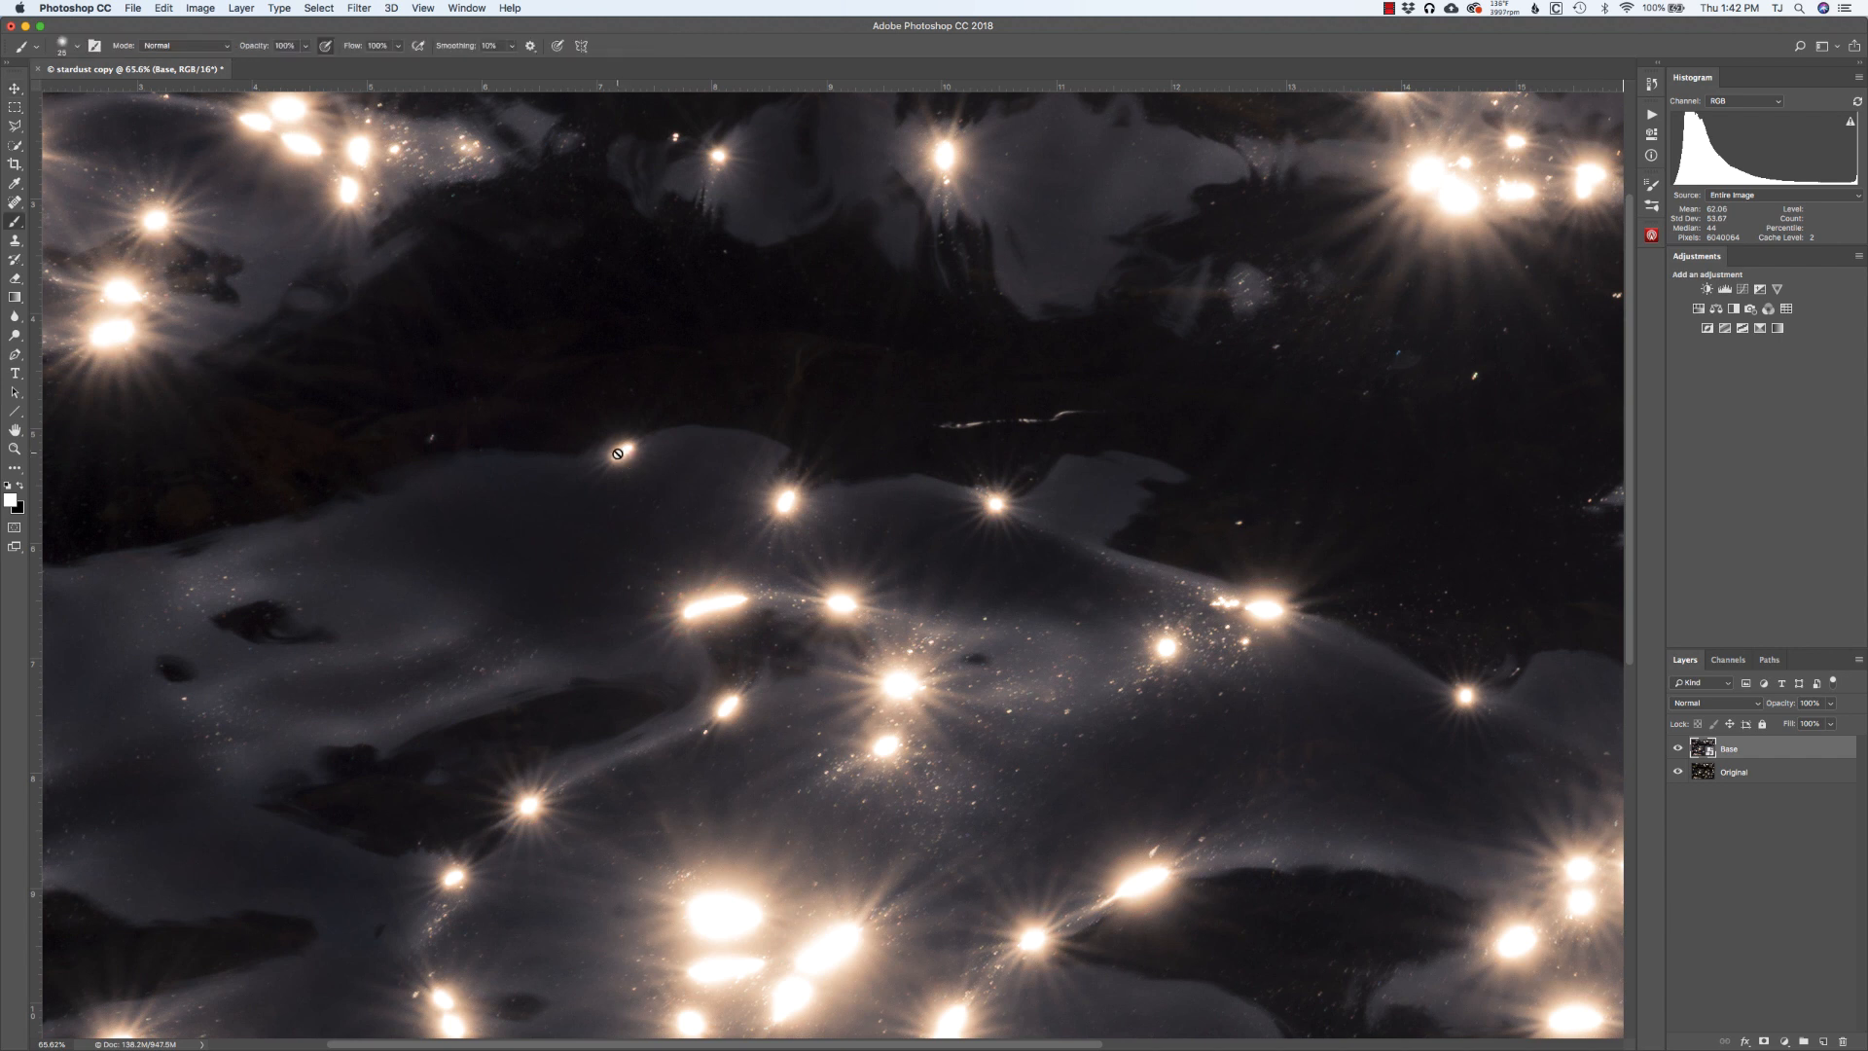
click(242, 9)
mouse_move(252, 29)
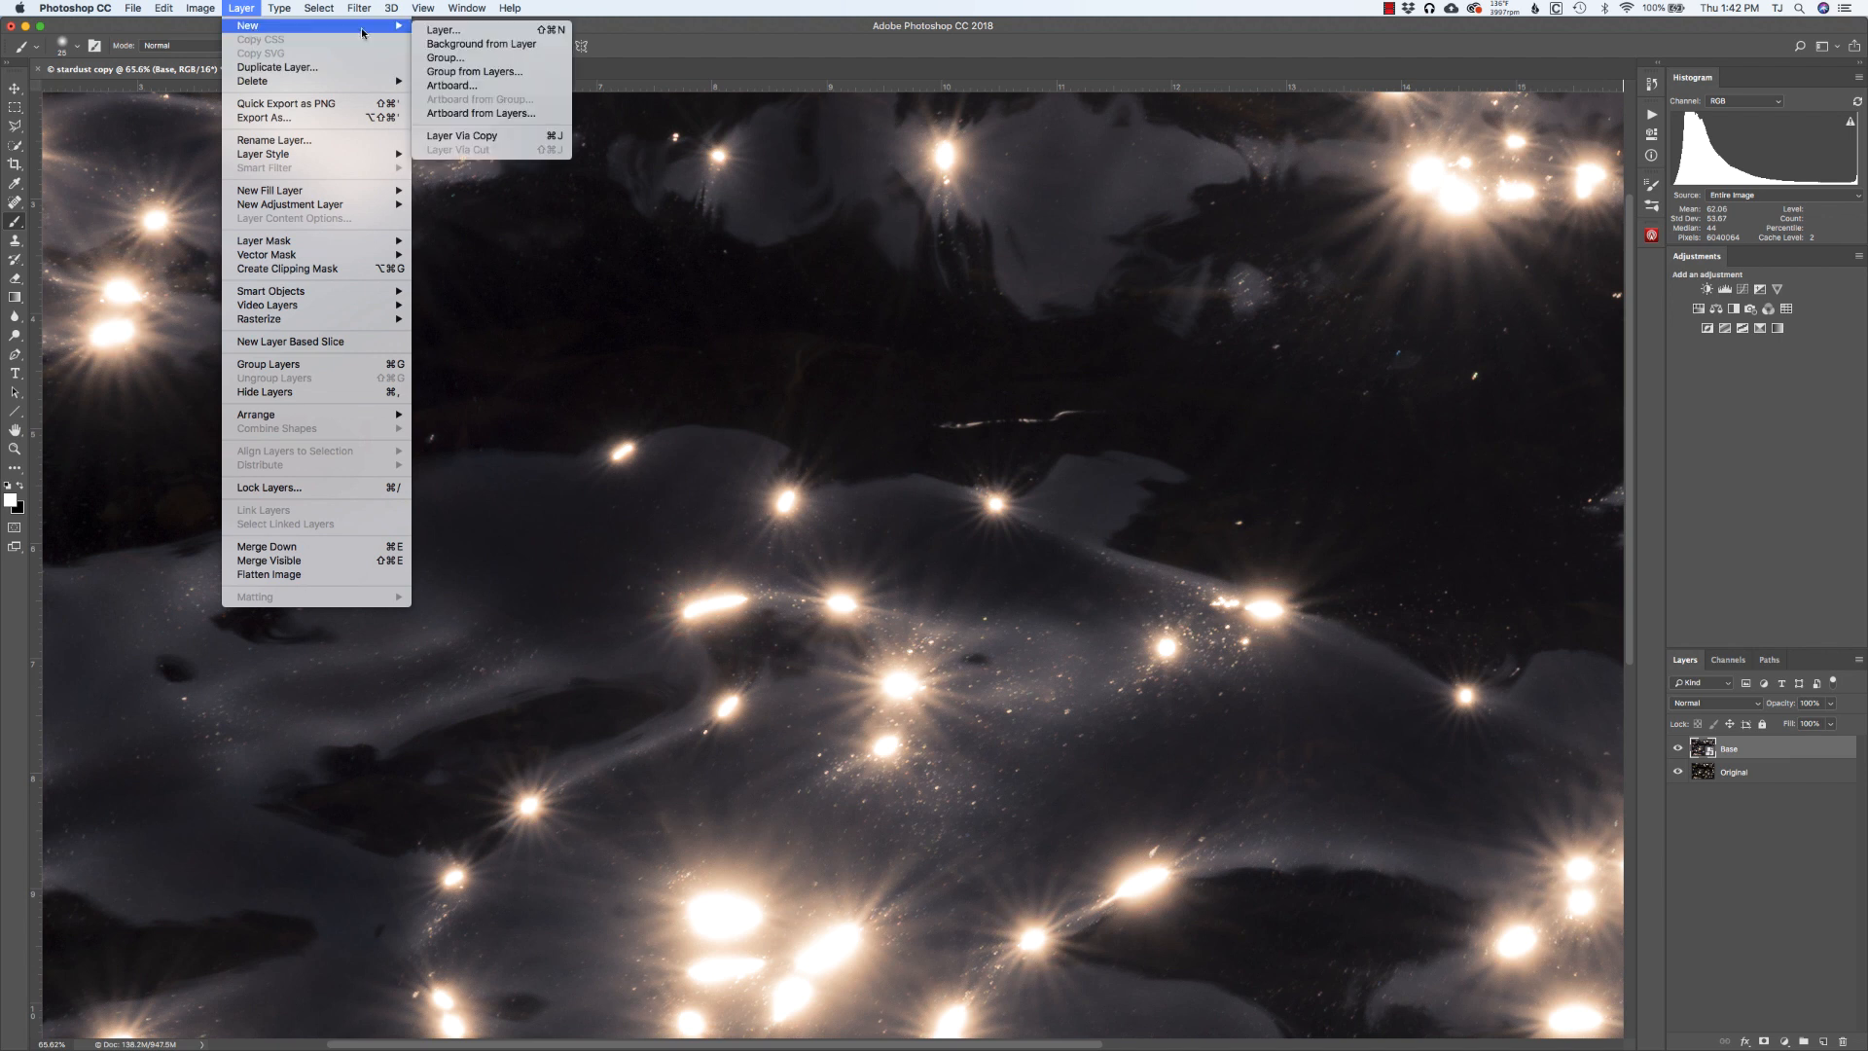
click(434, 32)
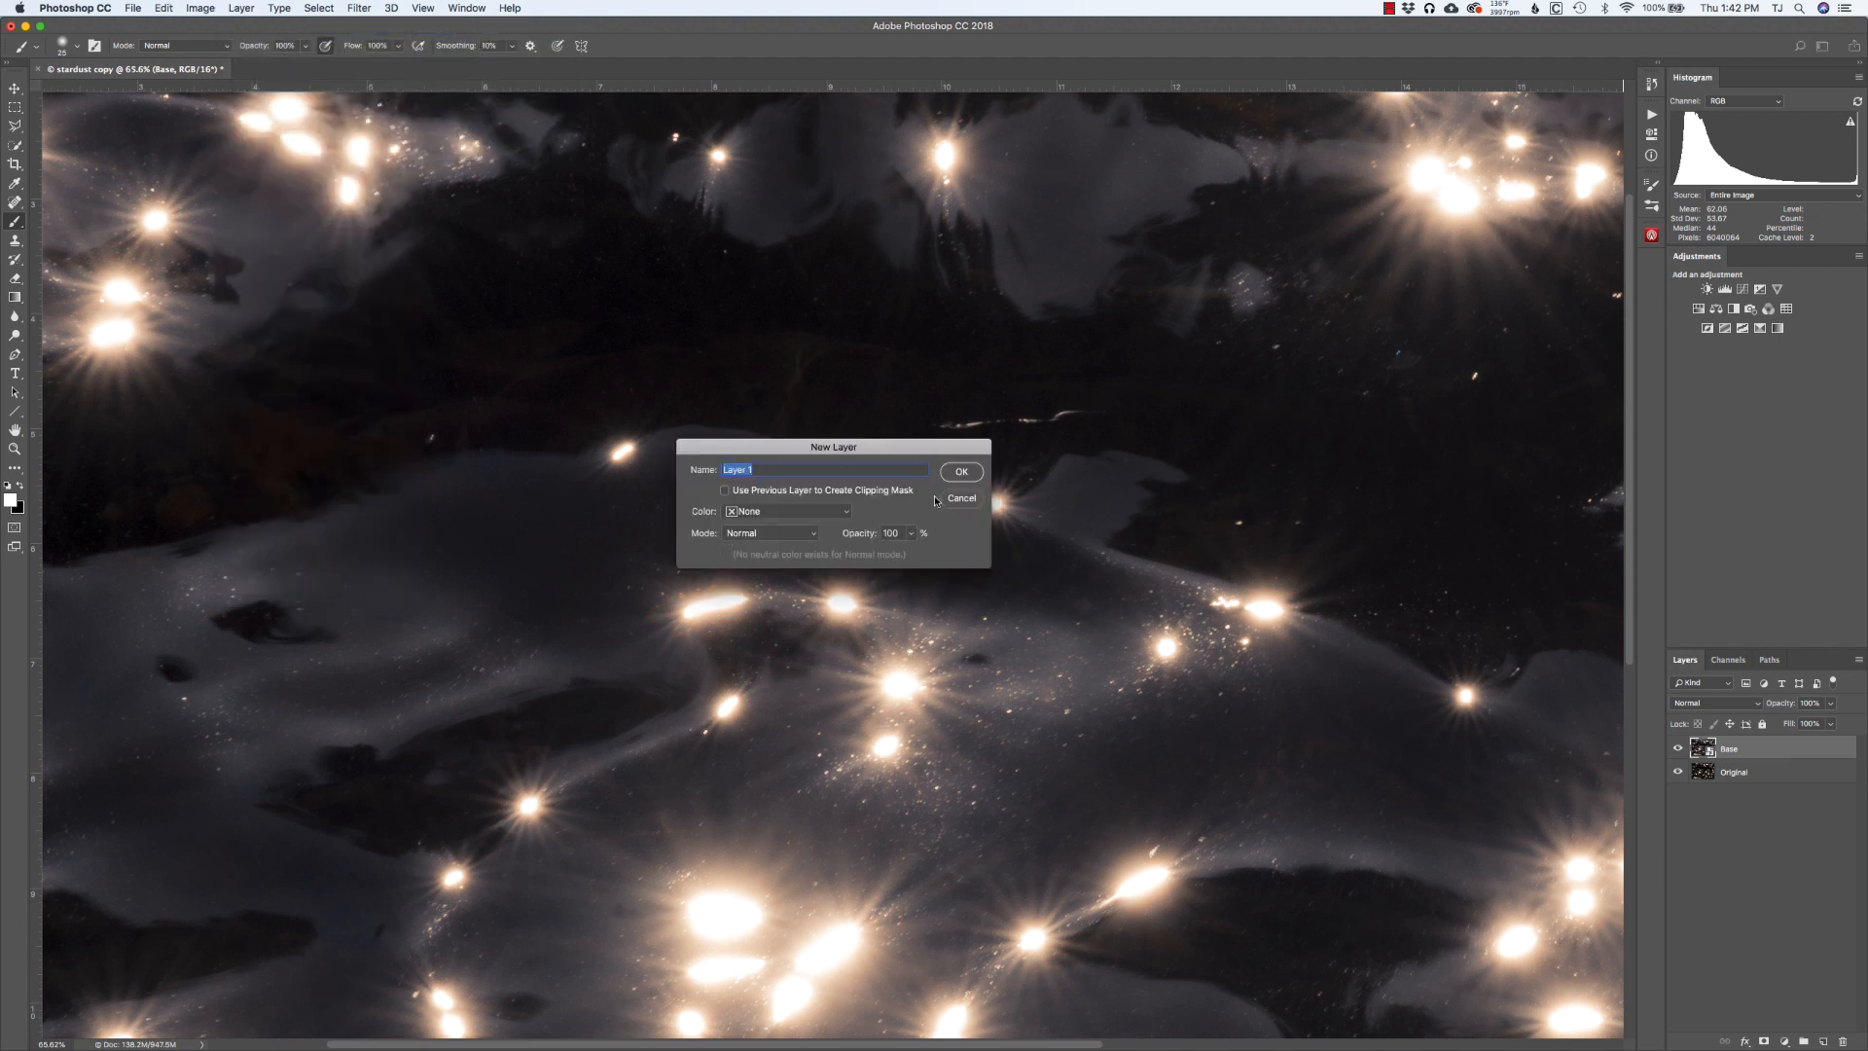
click(957, 474)
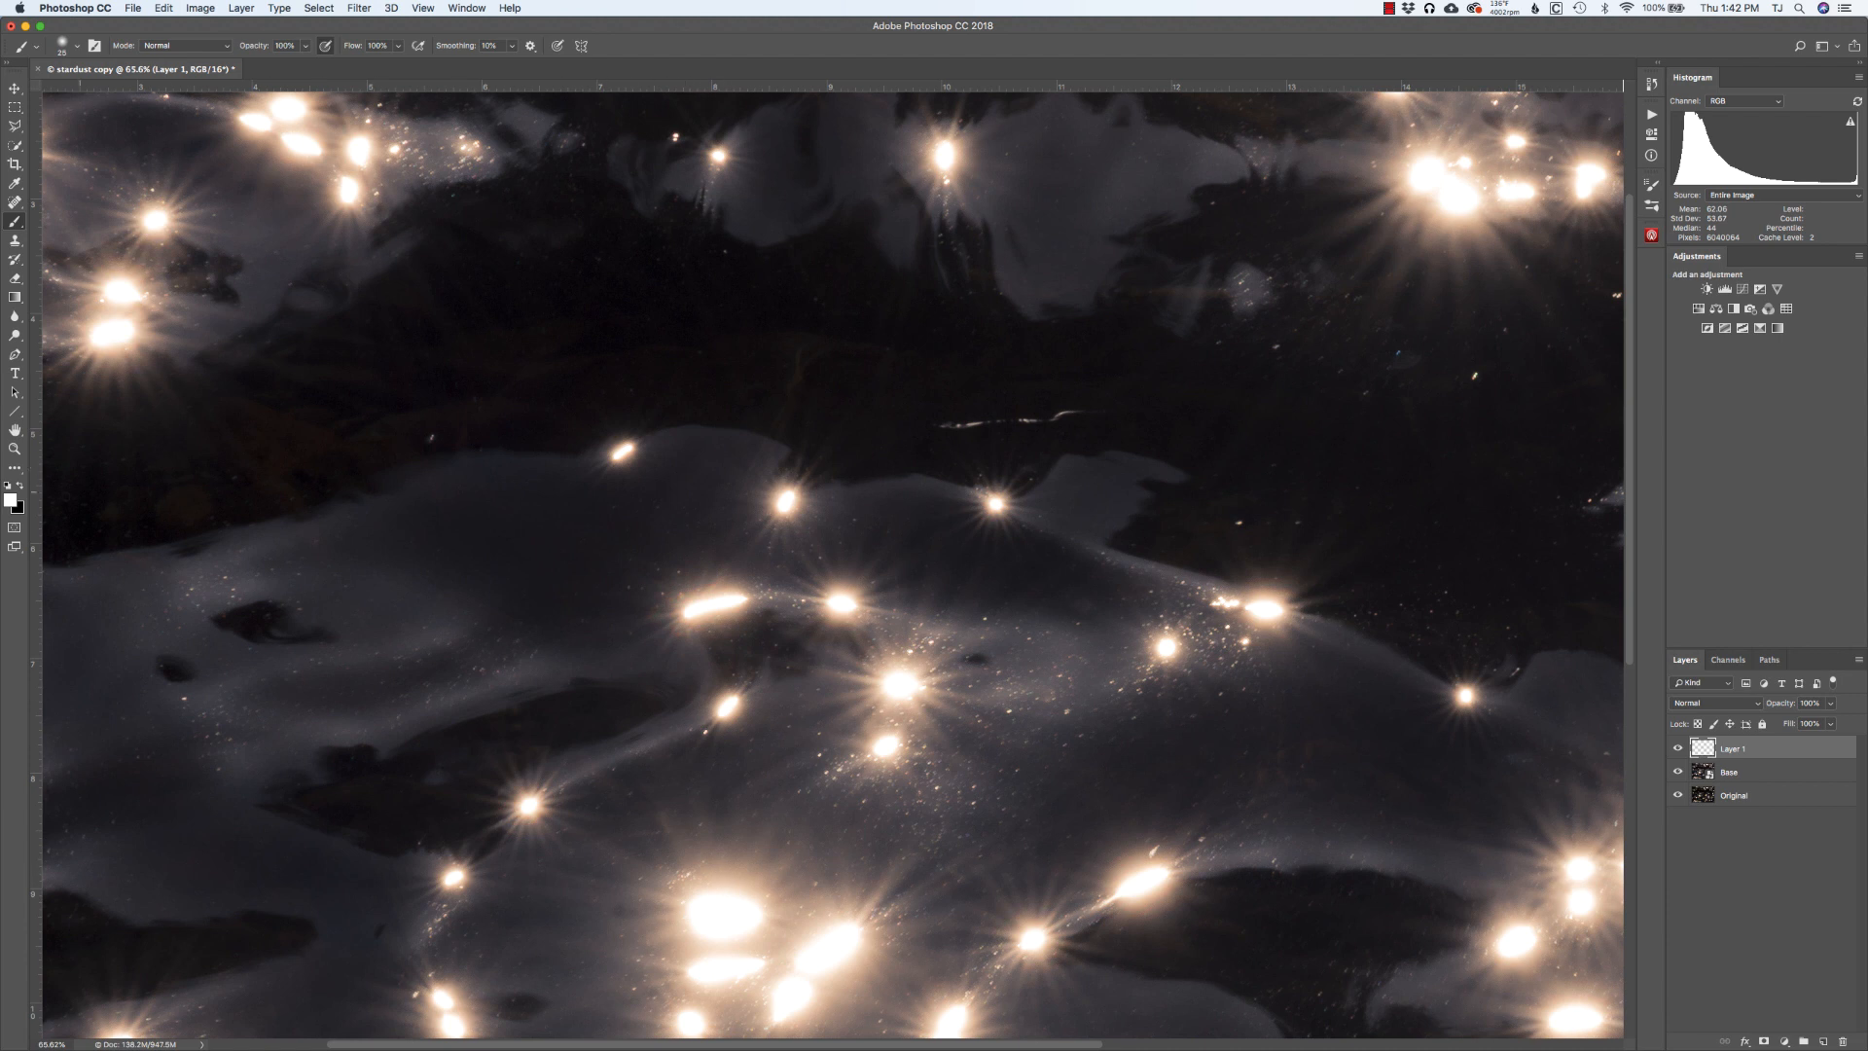
Sample the foreground colour from the warm glow around a bright sparkle and set its brightness to 100%.
click(10, 501)
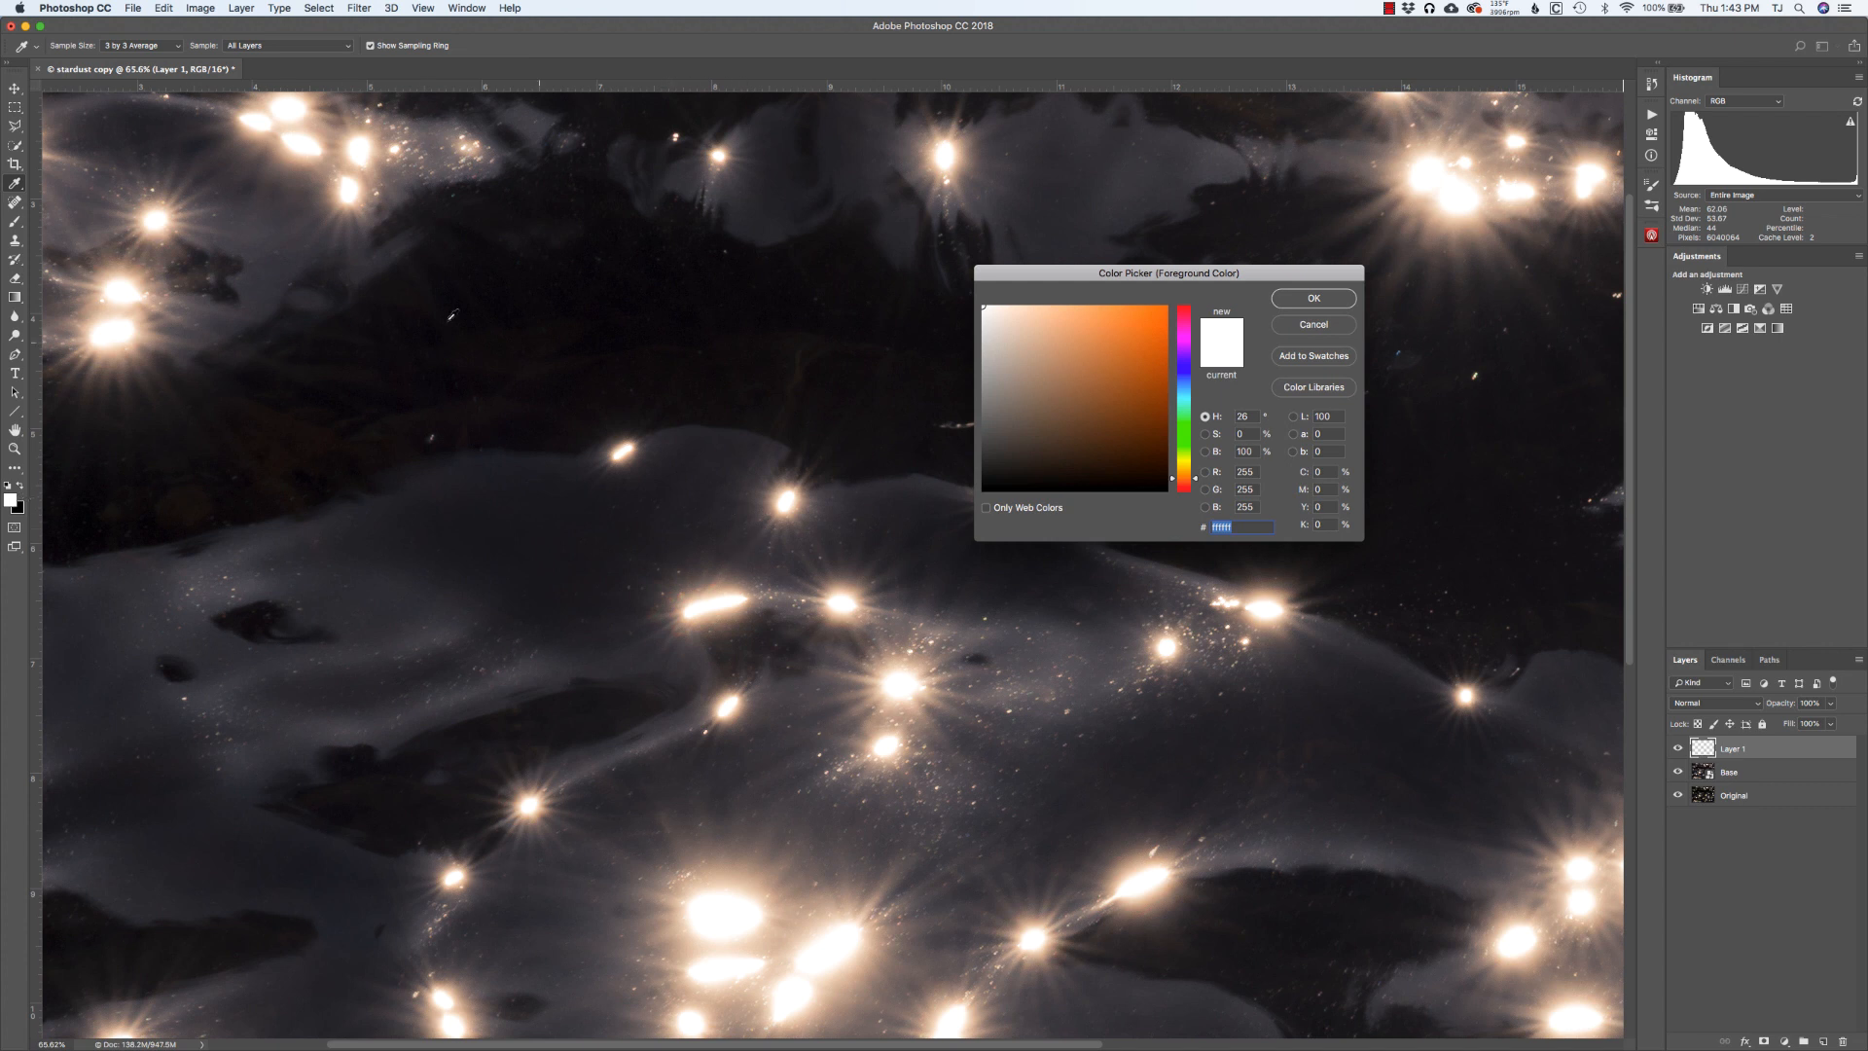
click(127, 47)
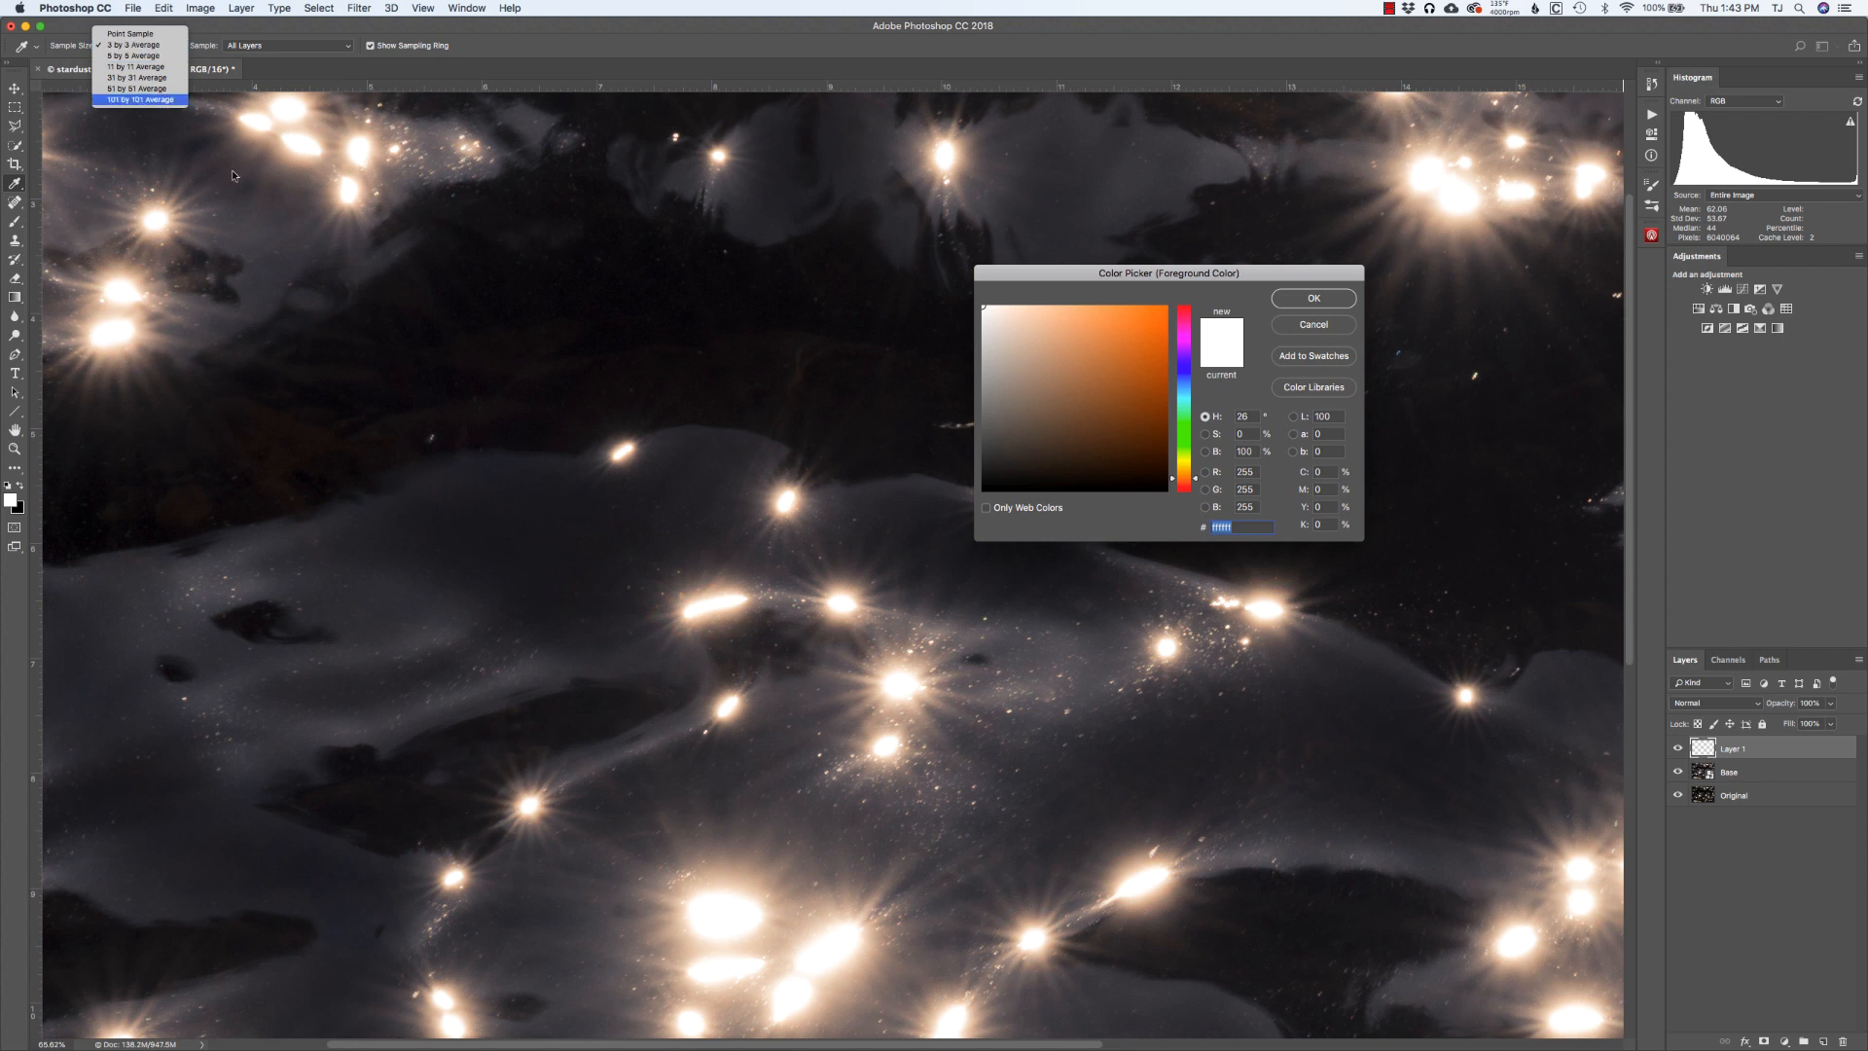
click(142, 49)
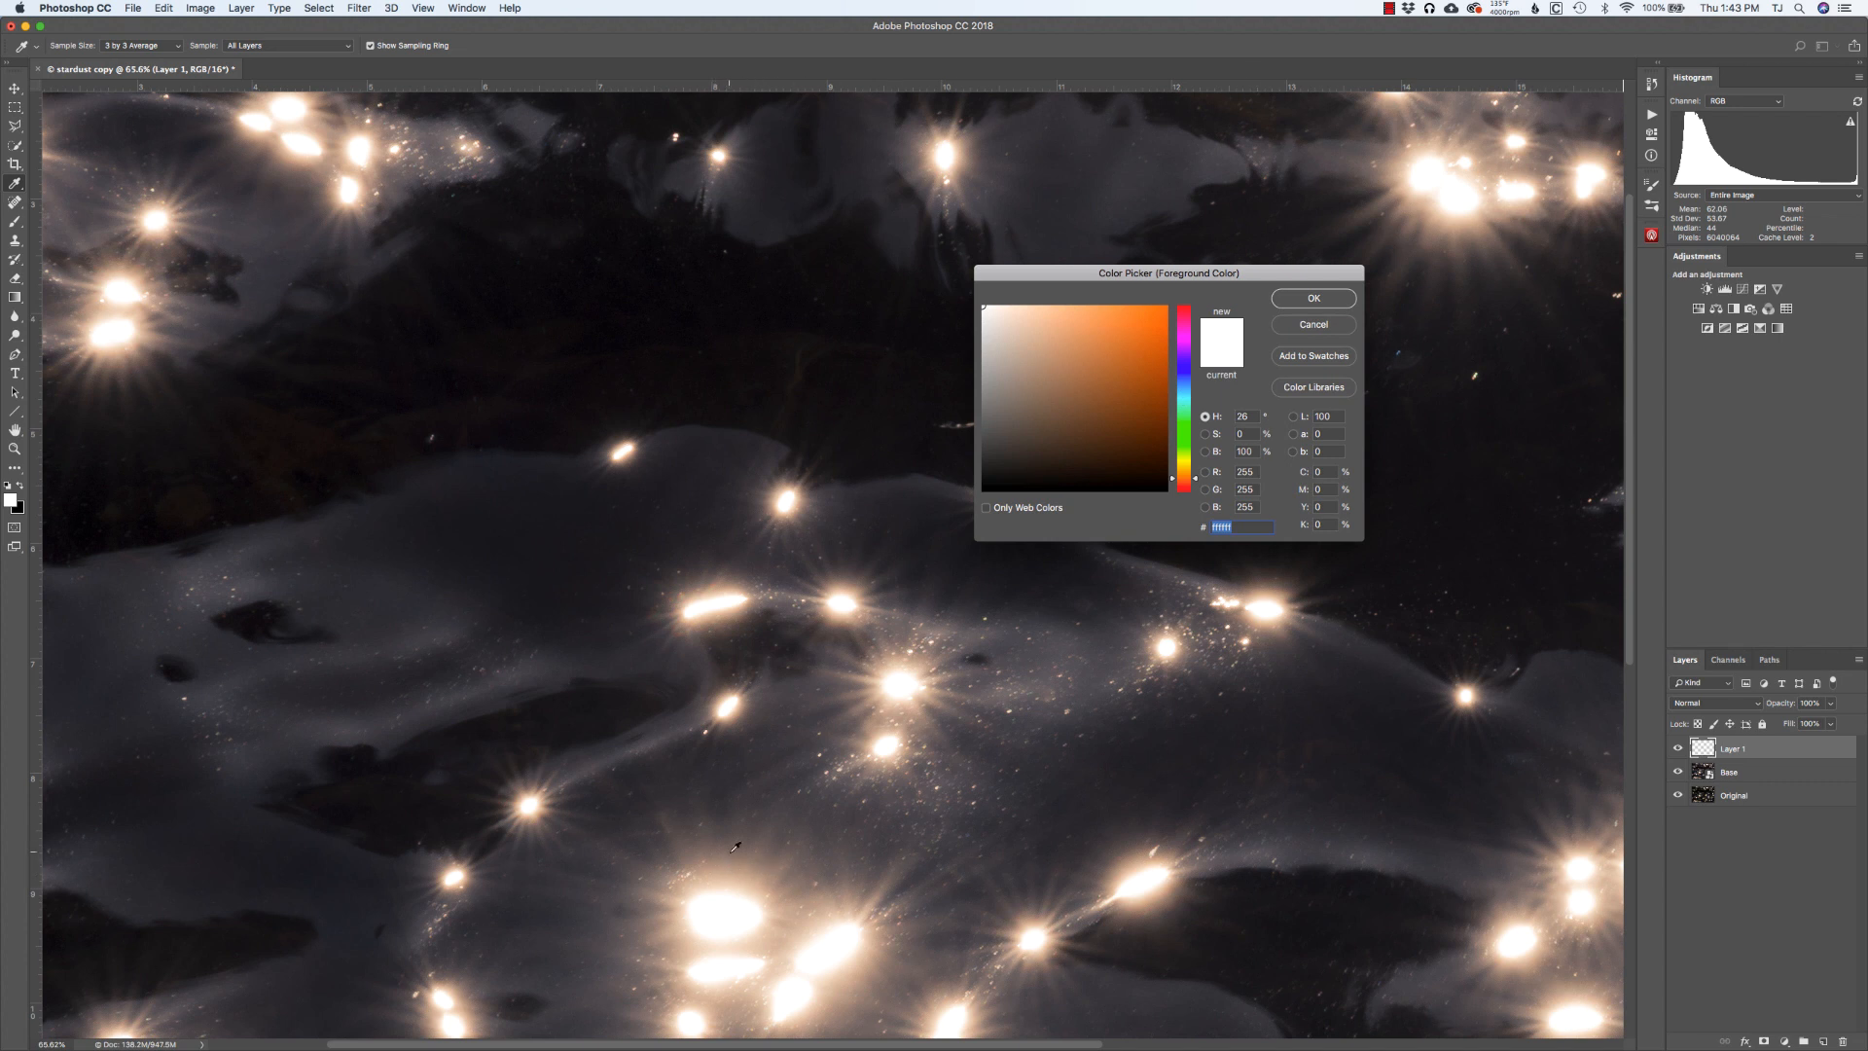
click(736, 865)
click(1247, 450)
text(100)
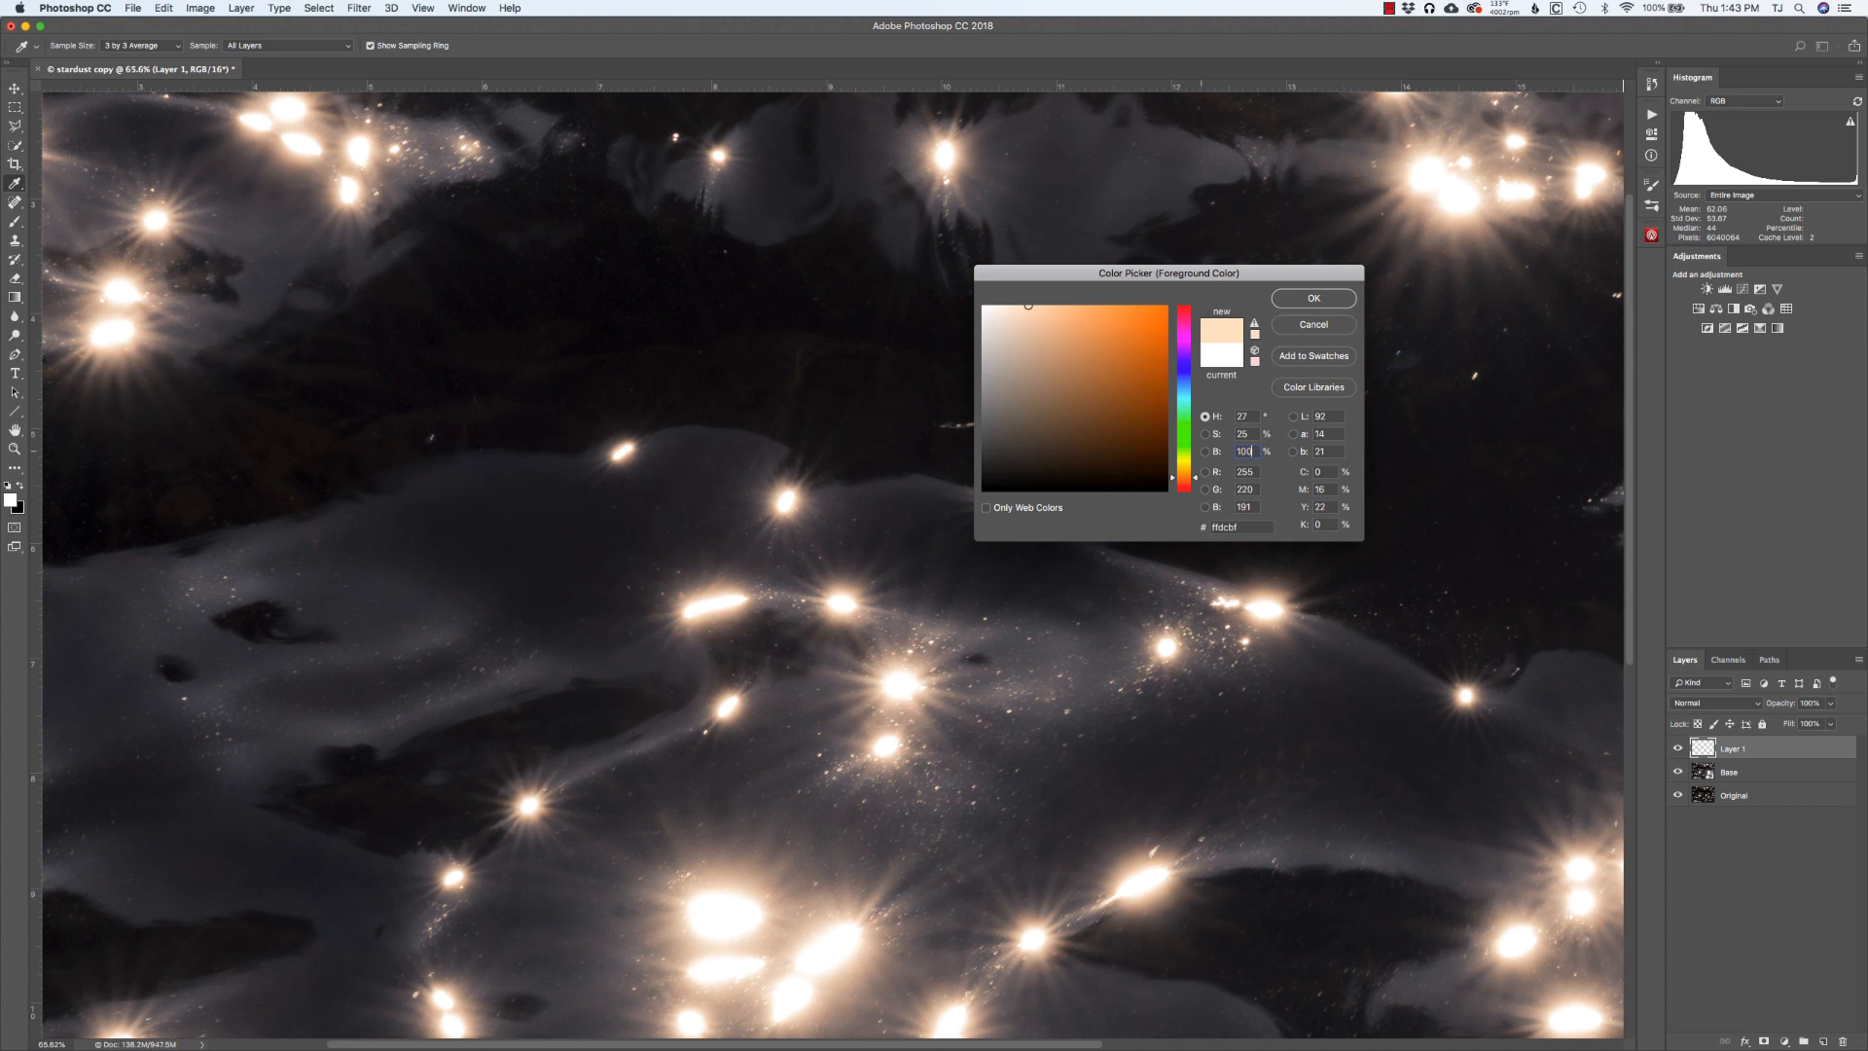
key(Return)
Enlarge the soft brush to 60 px and check that its hardness is 0%.
key(b)
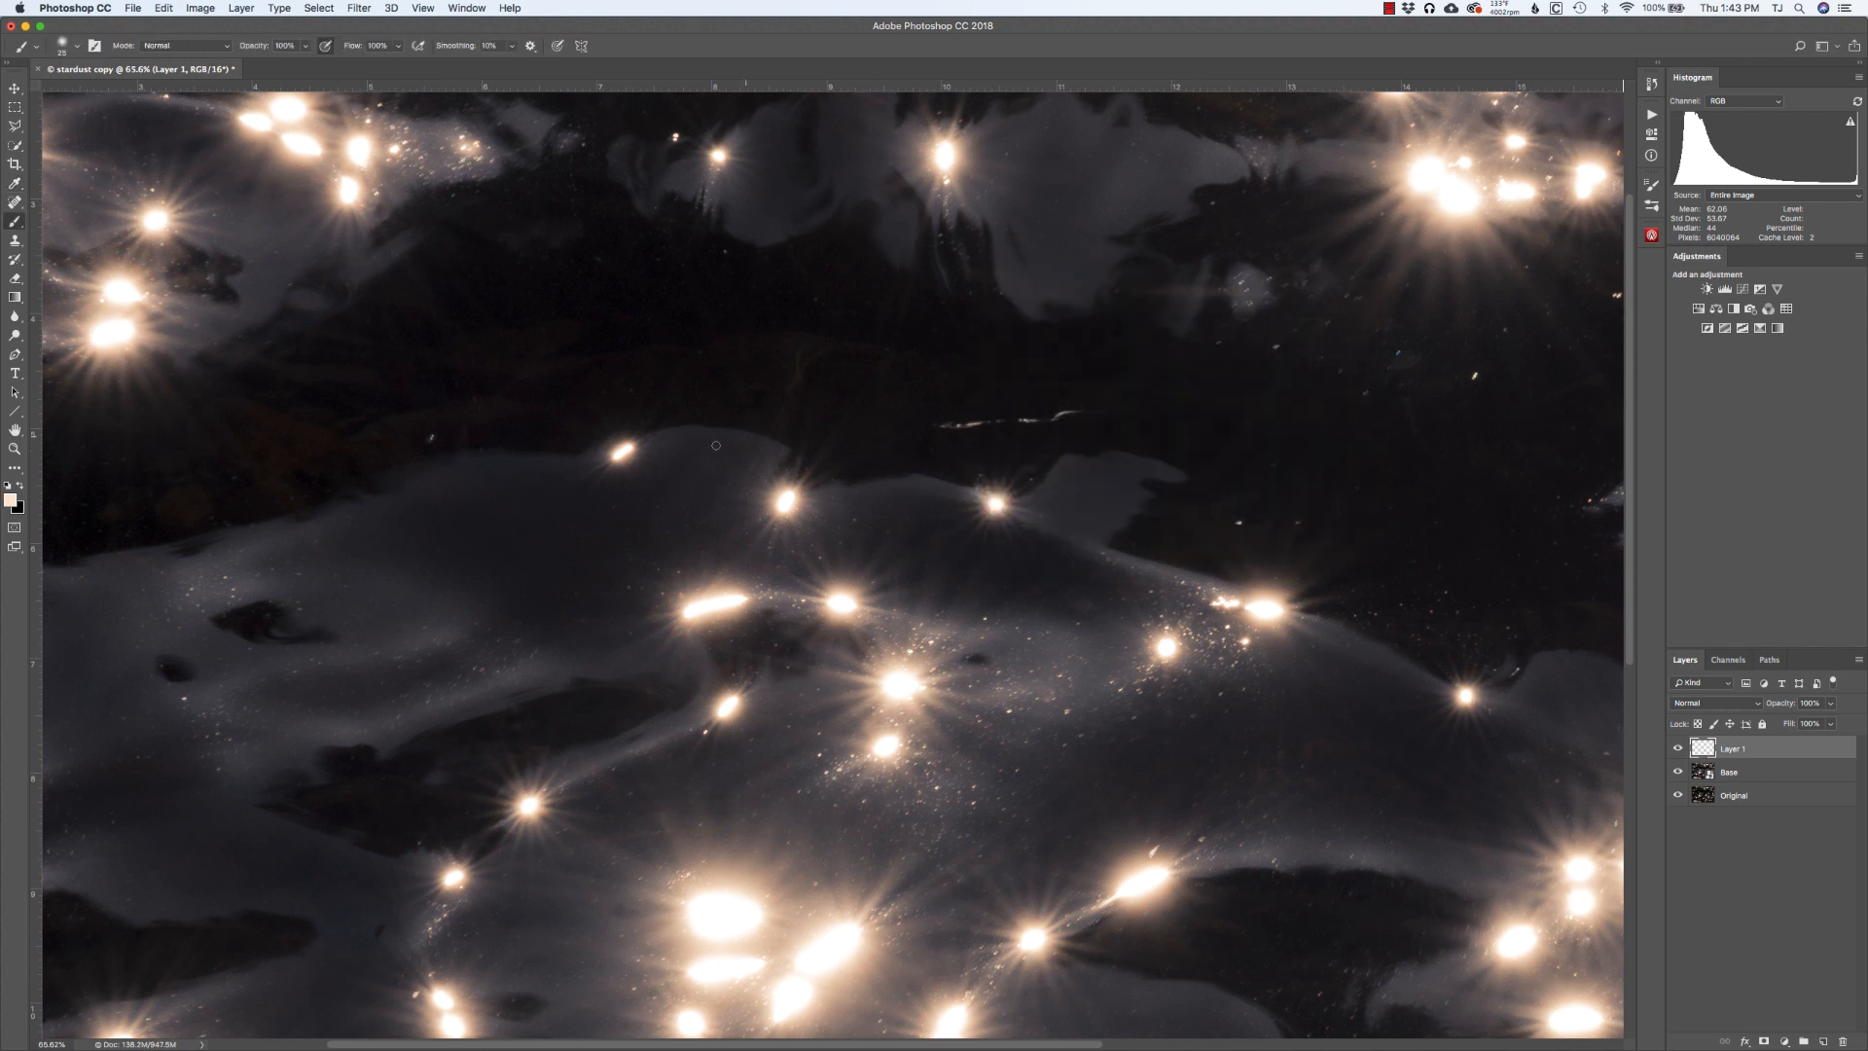
key(bracketright)
key(bracketright)
click(78, 46)
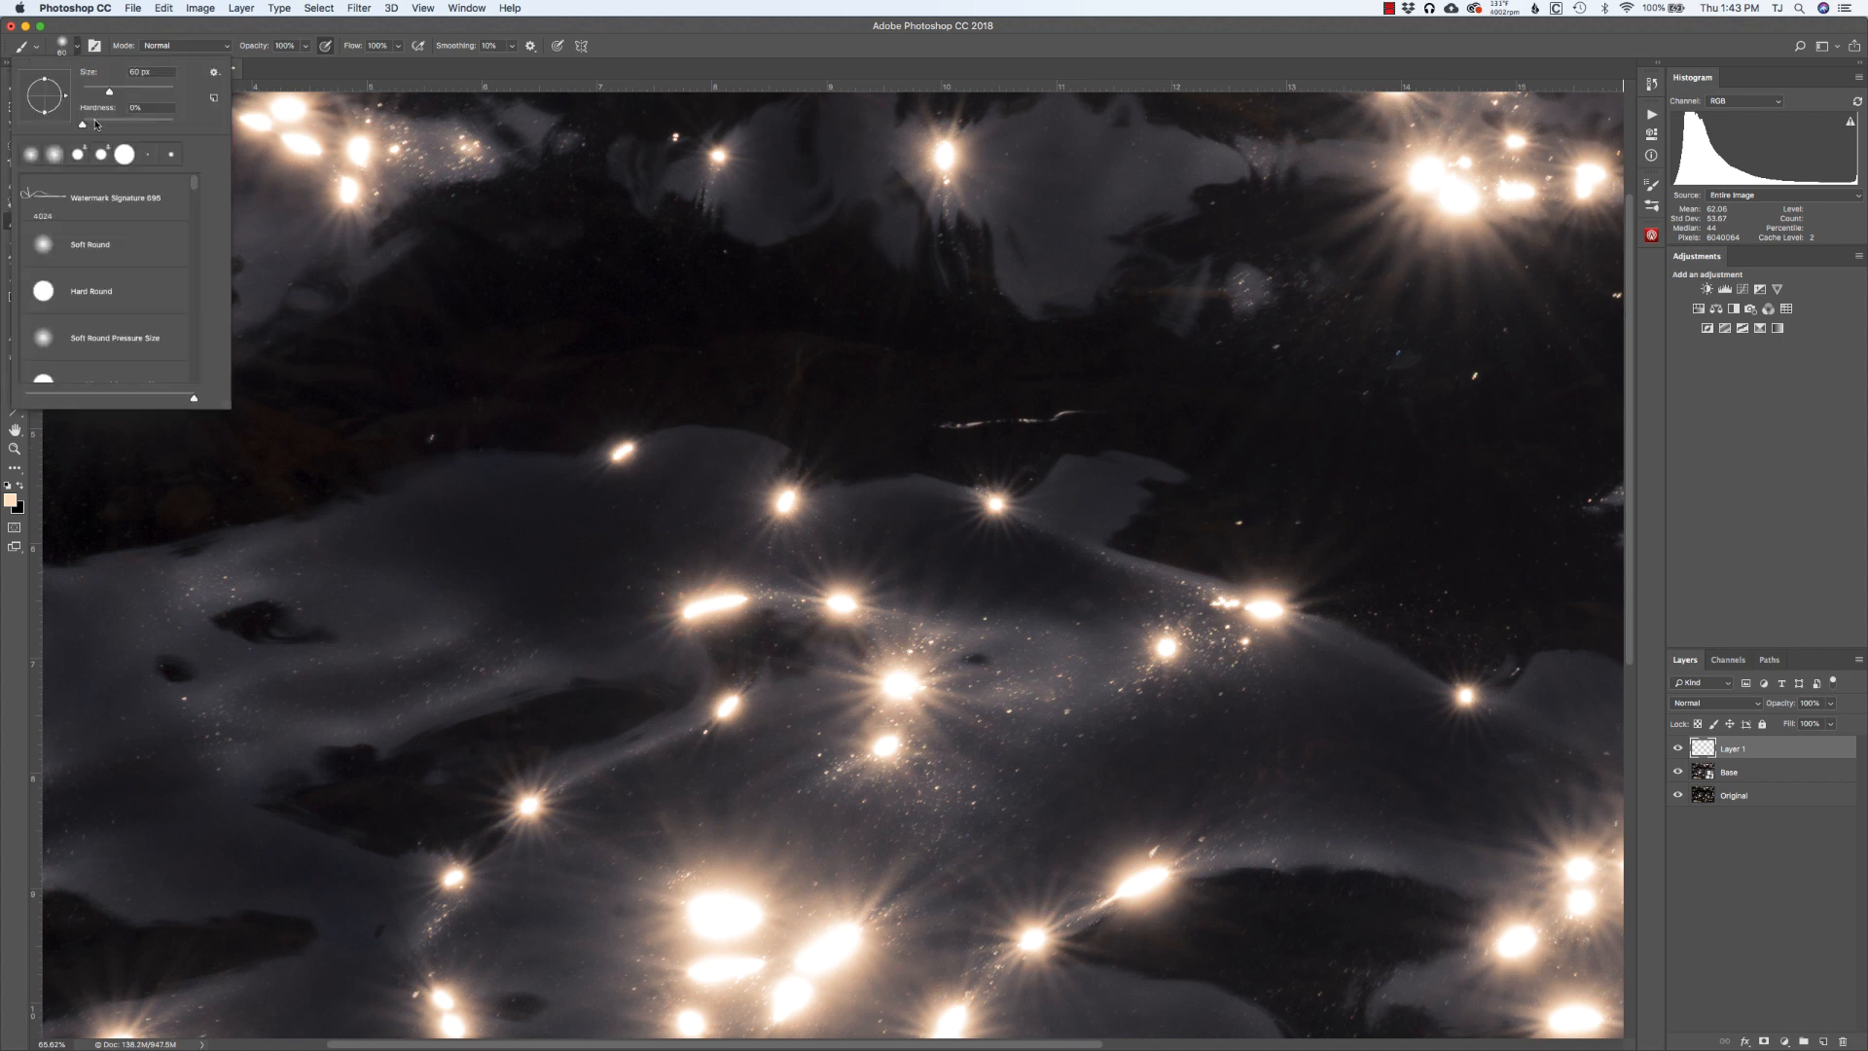
key(Return)
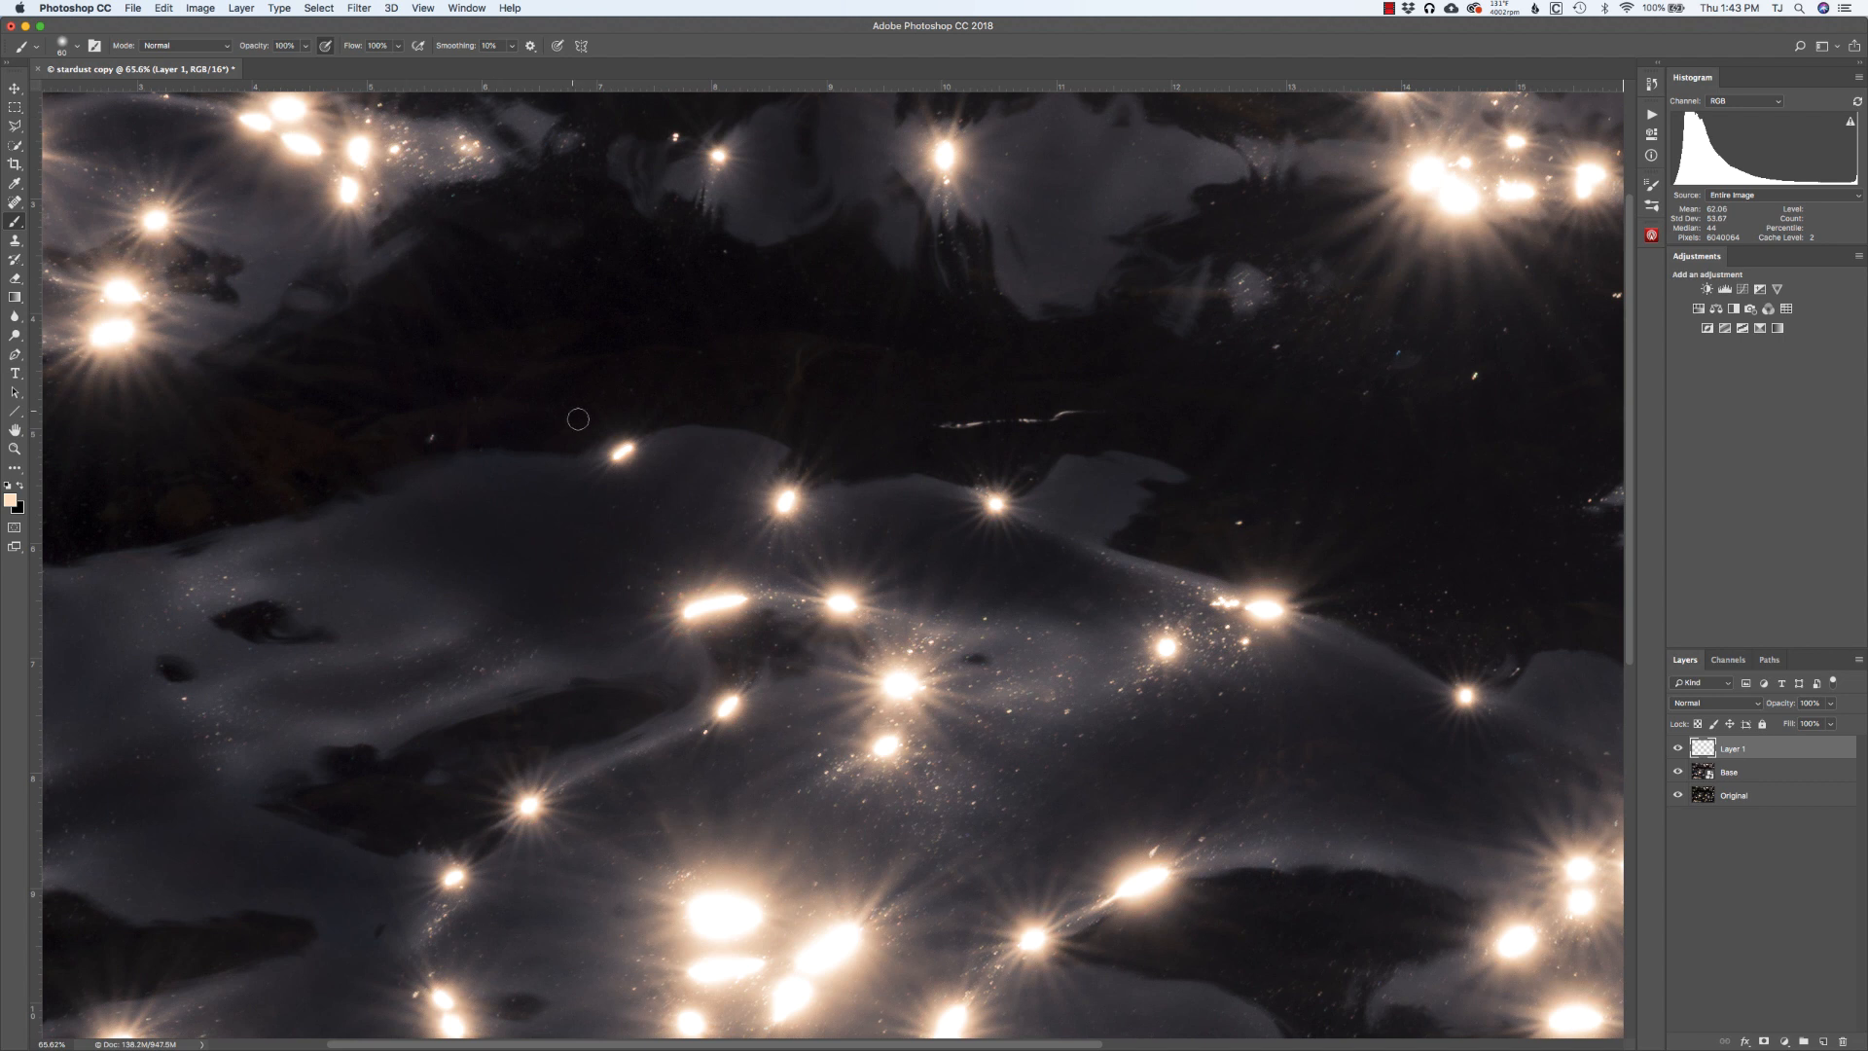
Try dabbing the sampled glow colour over the small sparkle on the crest of the wave, and undo it.
key(p)
key(b)
click(623, 451)
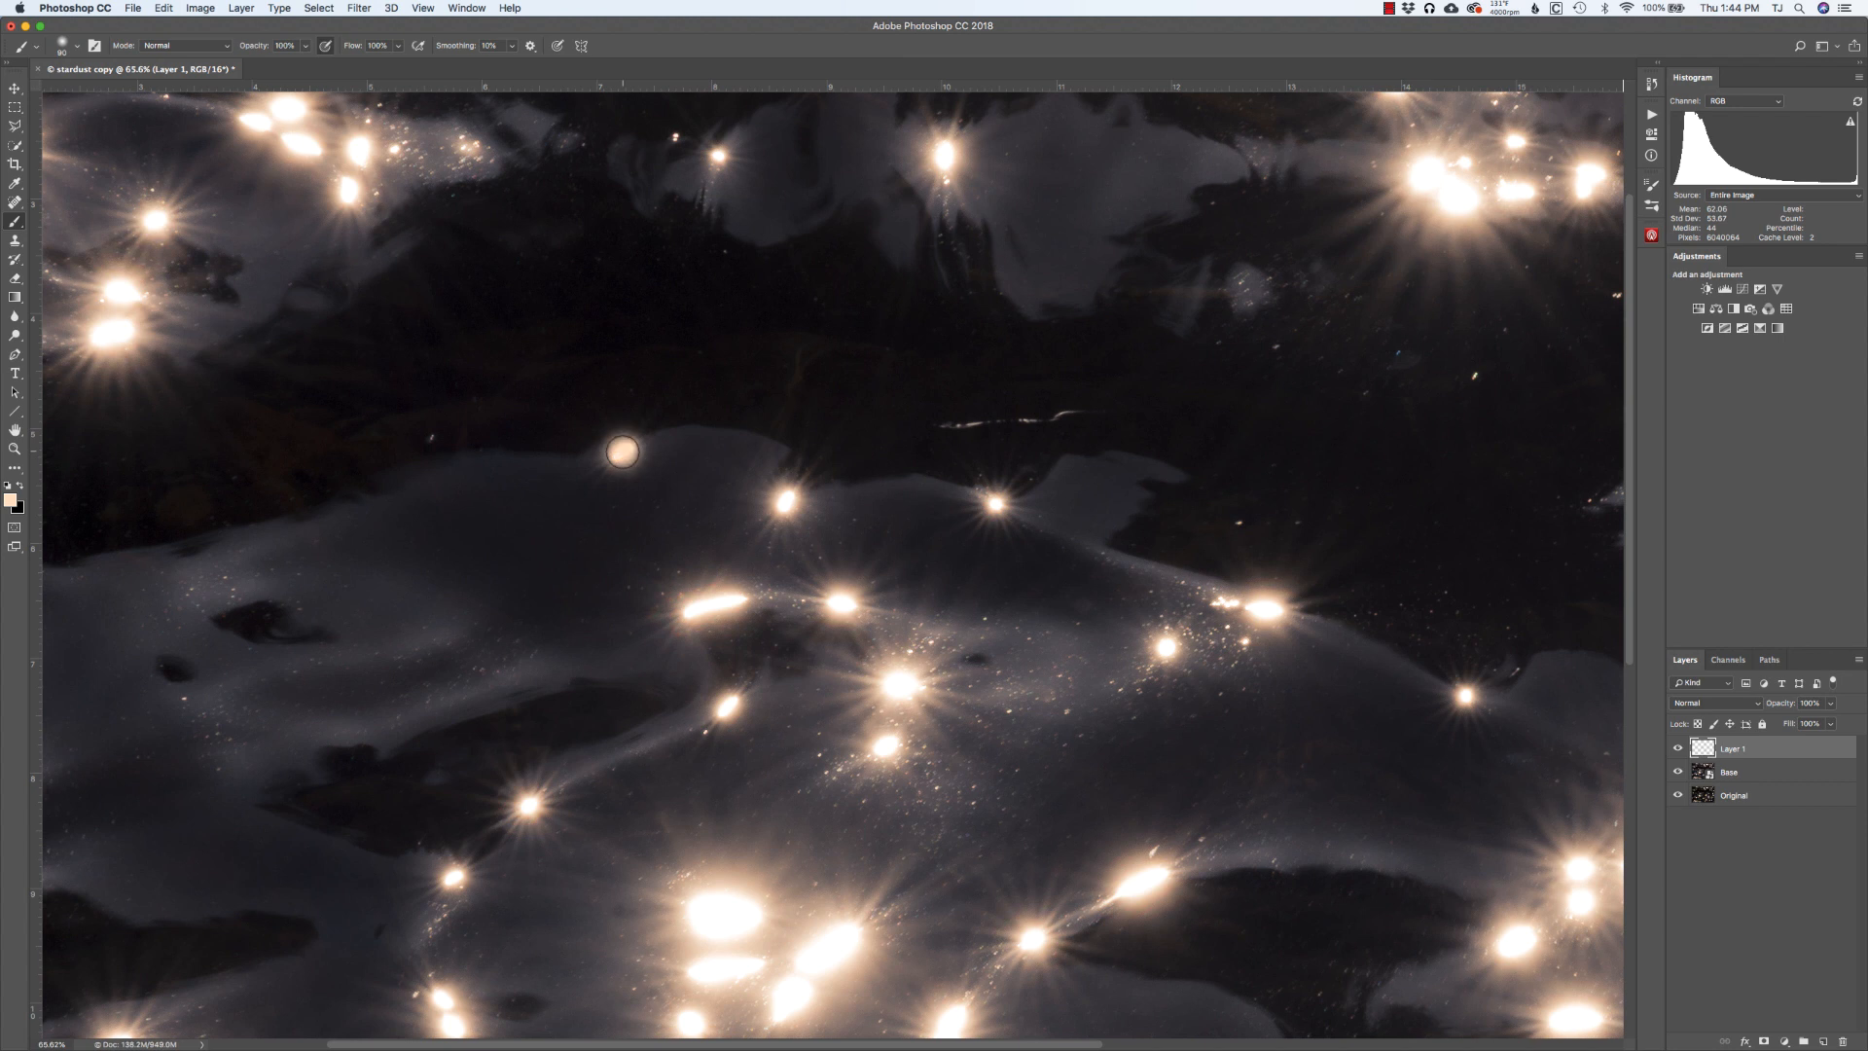
click(622, 451)
key(super+z)
Set the foreground colour's saturation to 30% and paint one glow dab over the small sparkle on the wave crest.
click(13, 502)
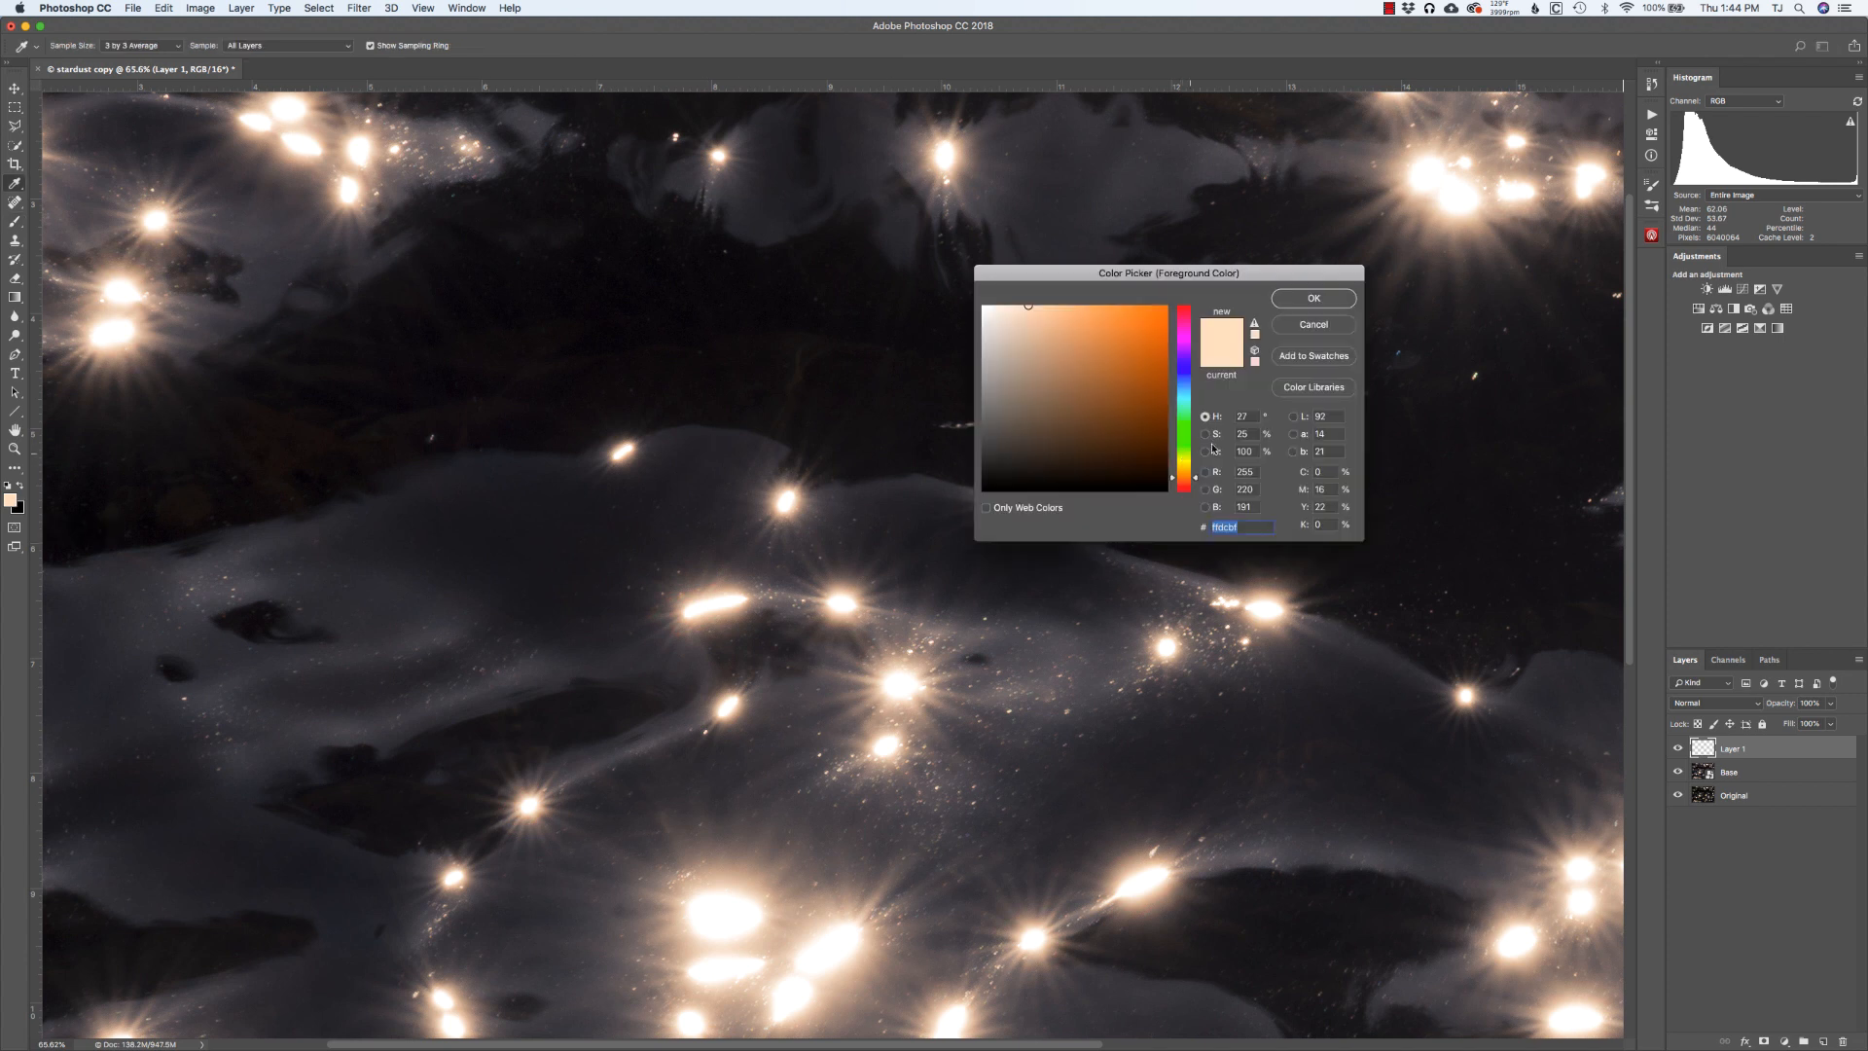
drag(1249, 432, 1206, 437)
text(30)
key(Return)
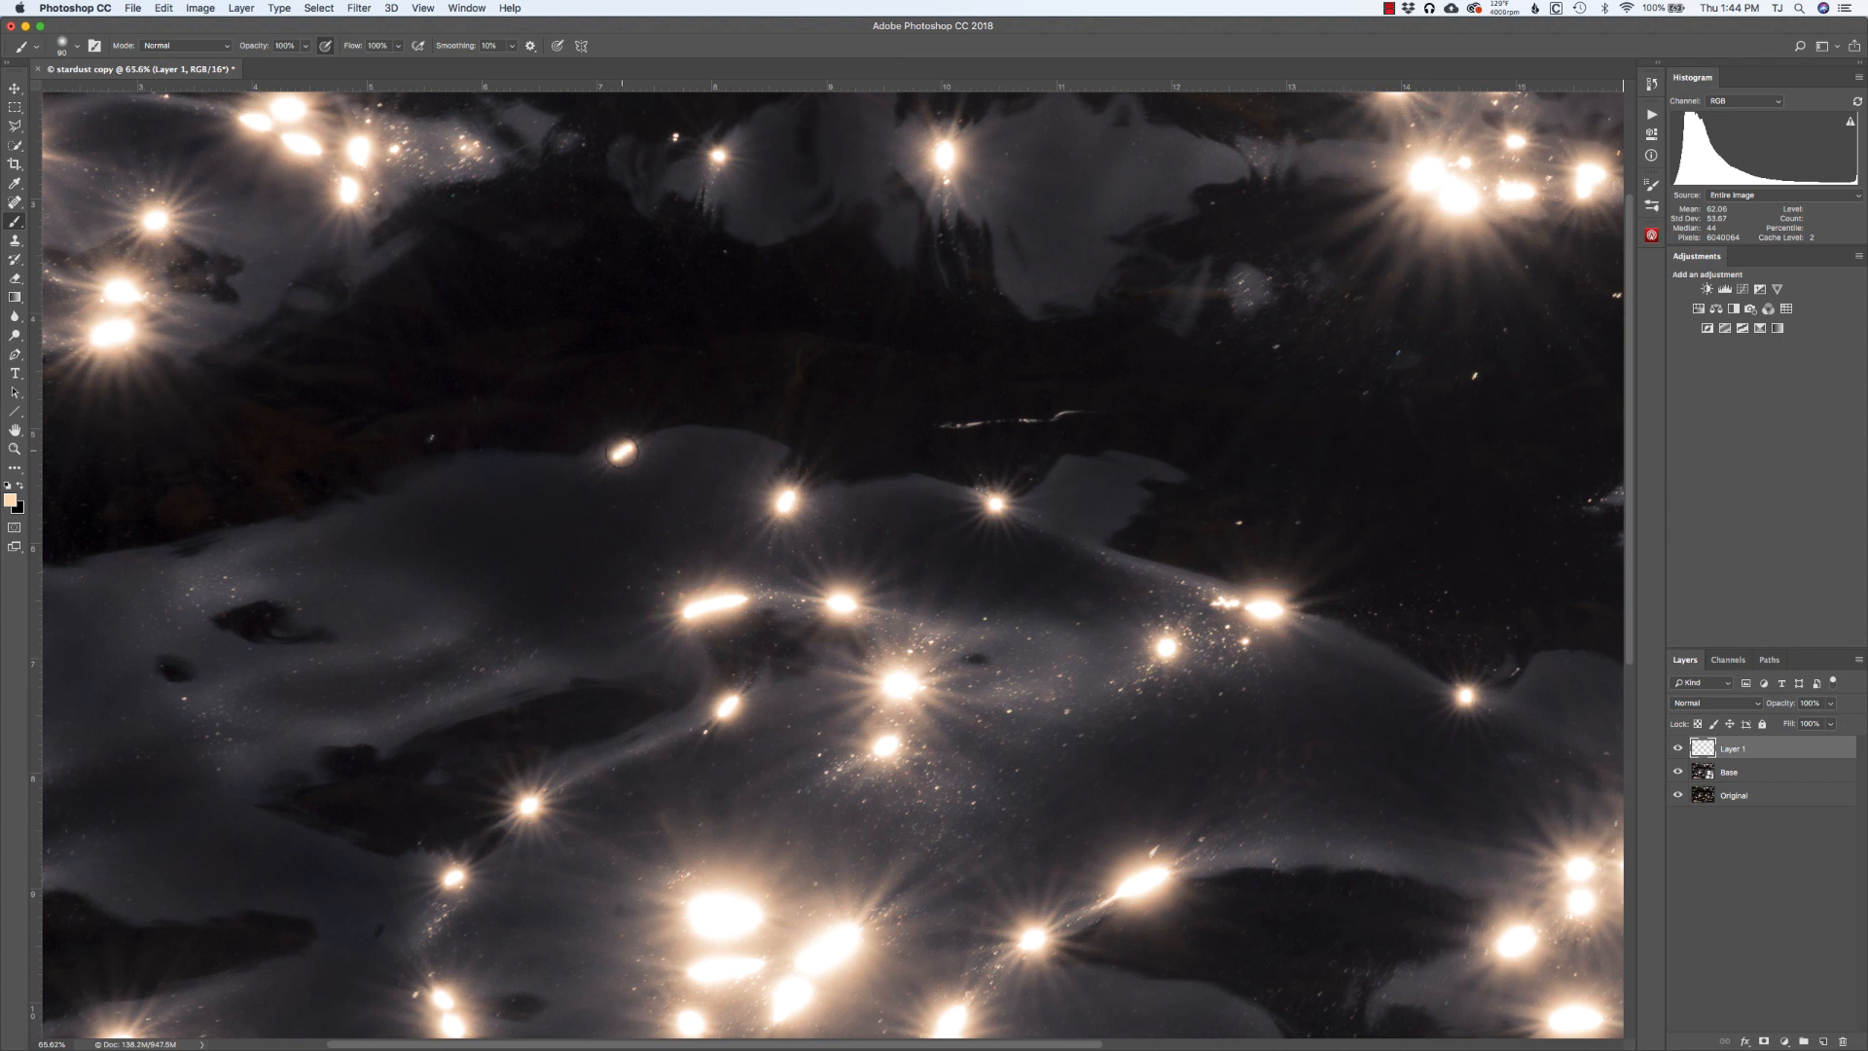
click(623, 451)
Set the foreground colour's saturation to 0% and paint a white core inside the glow with a smaller brush.
click(12, 498)
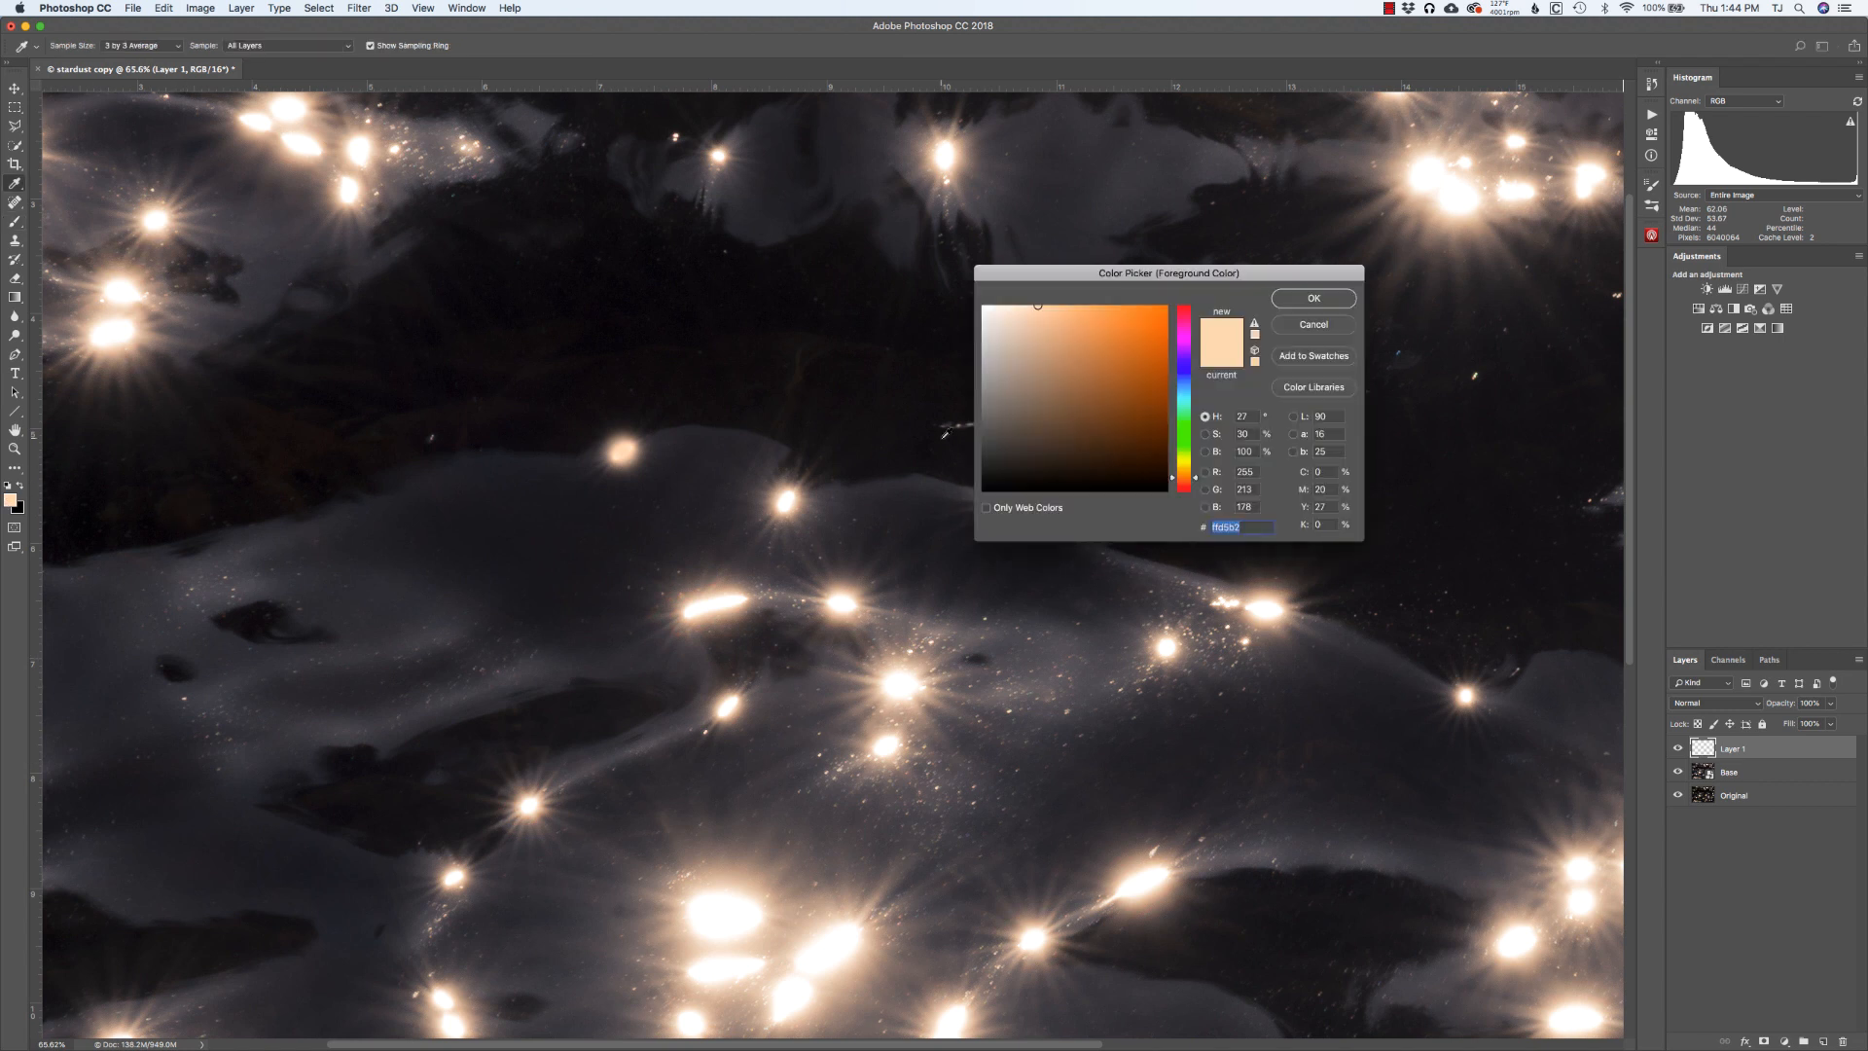
click(1249, 433)
text(0)
key(Return)
key(b)
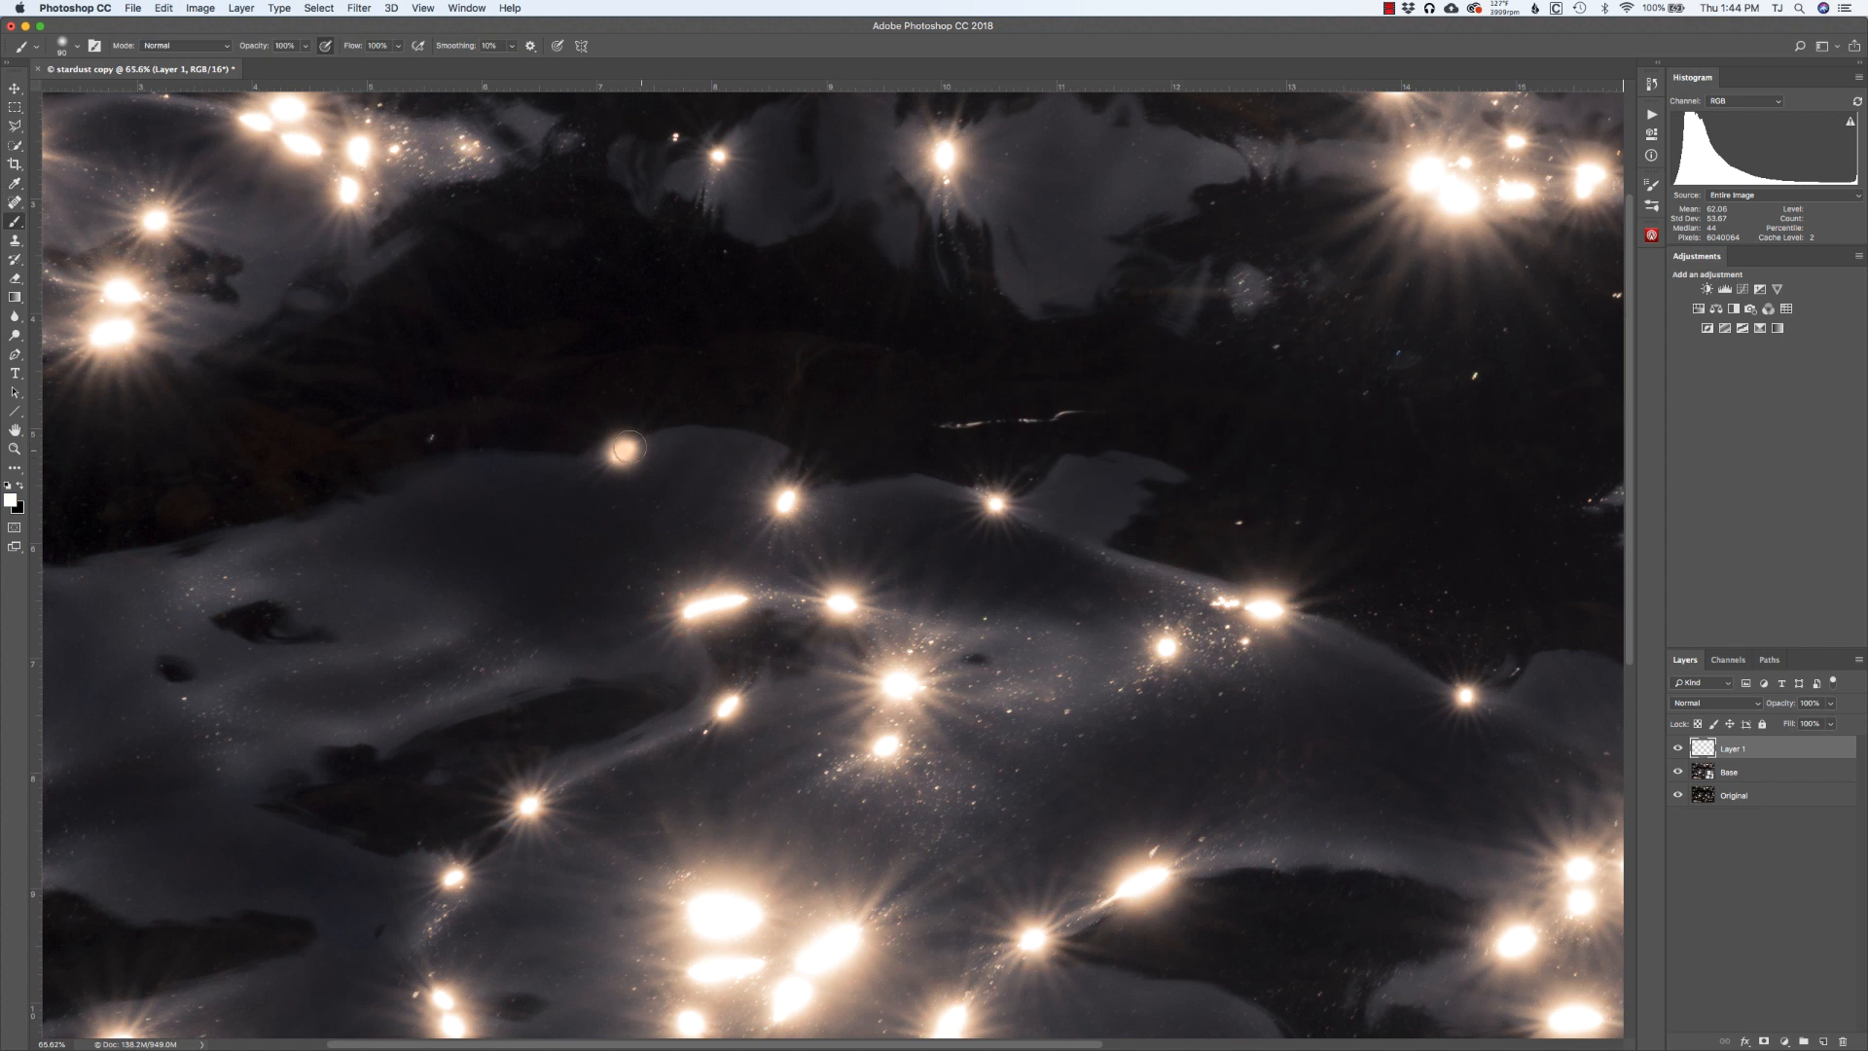
key(bracketleft)
key(bracketleft)
key(bracketleft)
click(622, 453)
key(bracketleft)
key(super+z)
Compare the whole image with and without the painted glow layer by toggling Layer 1's visibility.
key(super+0)
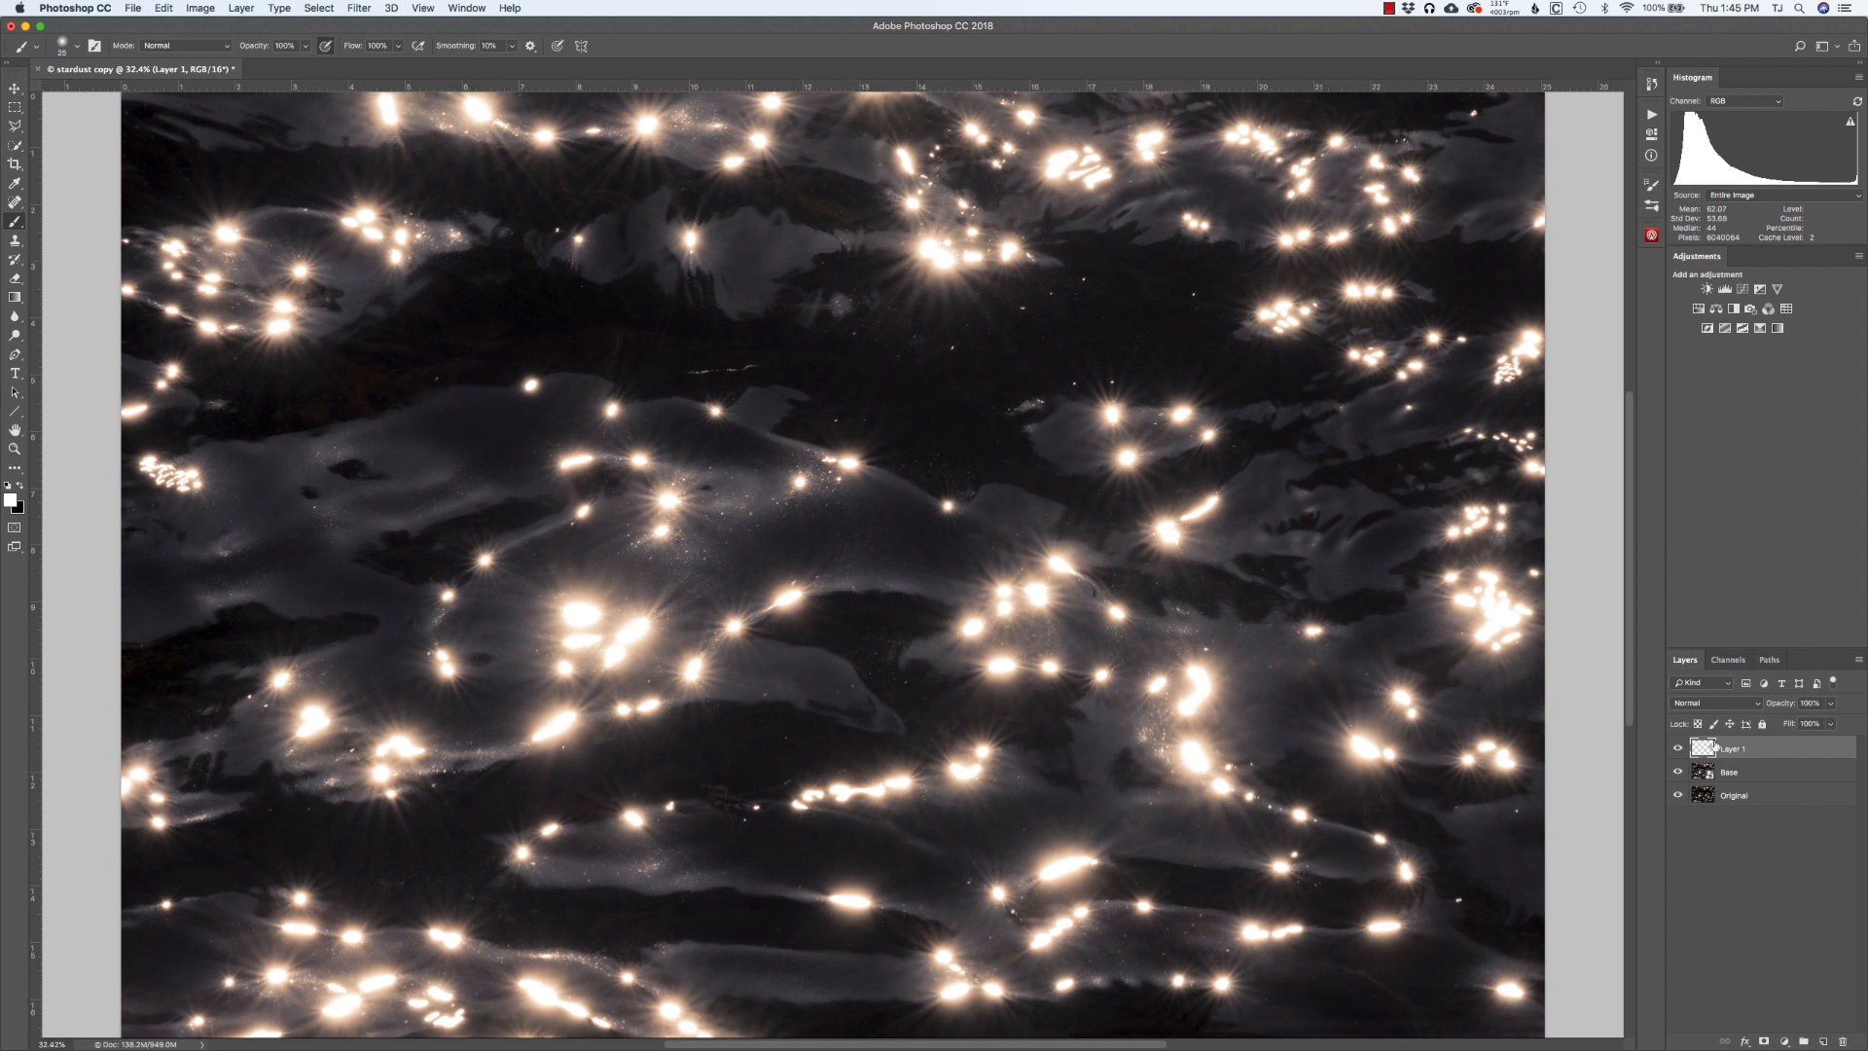
click(1676, 748)
click(1677, 748)
click(1676, 749)
click(1677, 749)
click(1677, 749)
click(1677, 749)
Rename Layer 1 as Sunglow.
drag(541, 391, 620, 415)
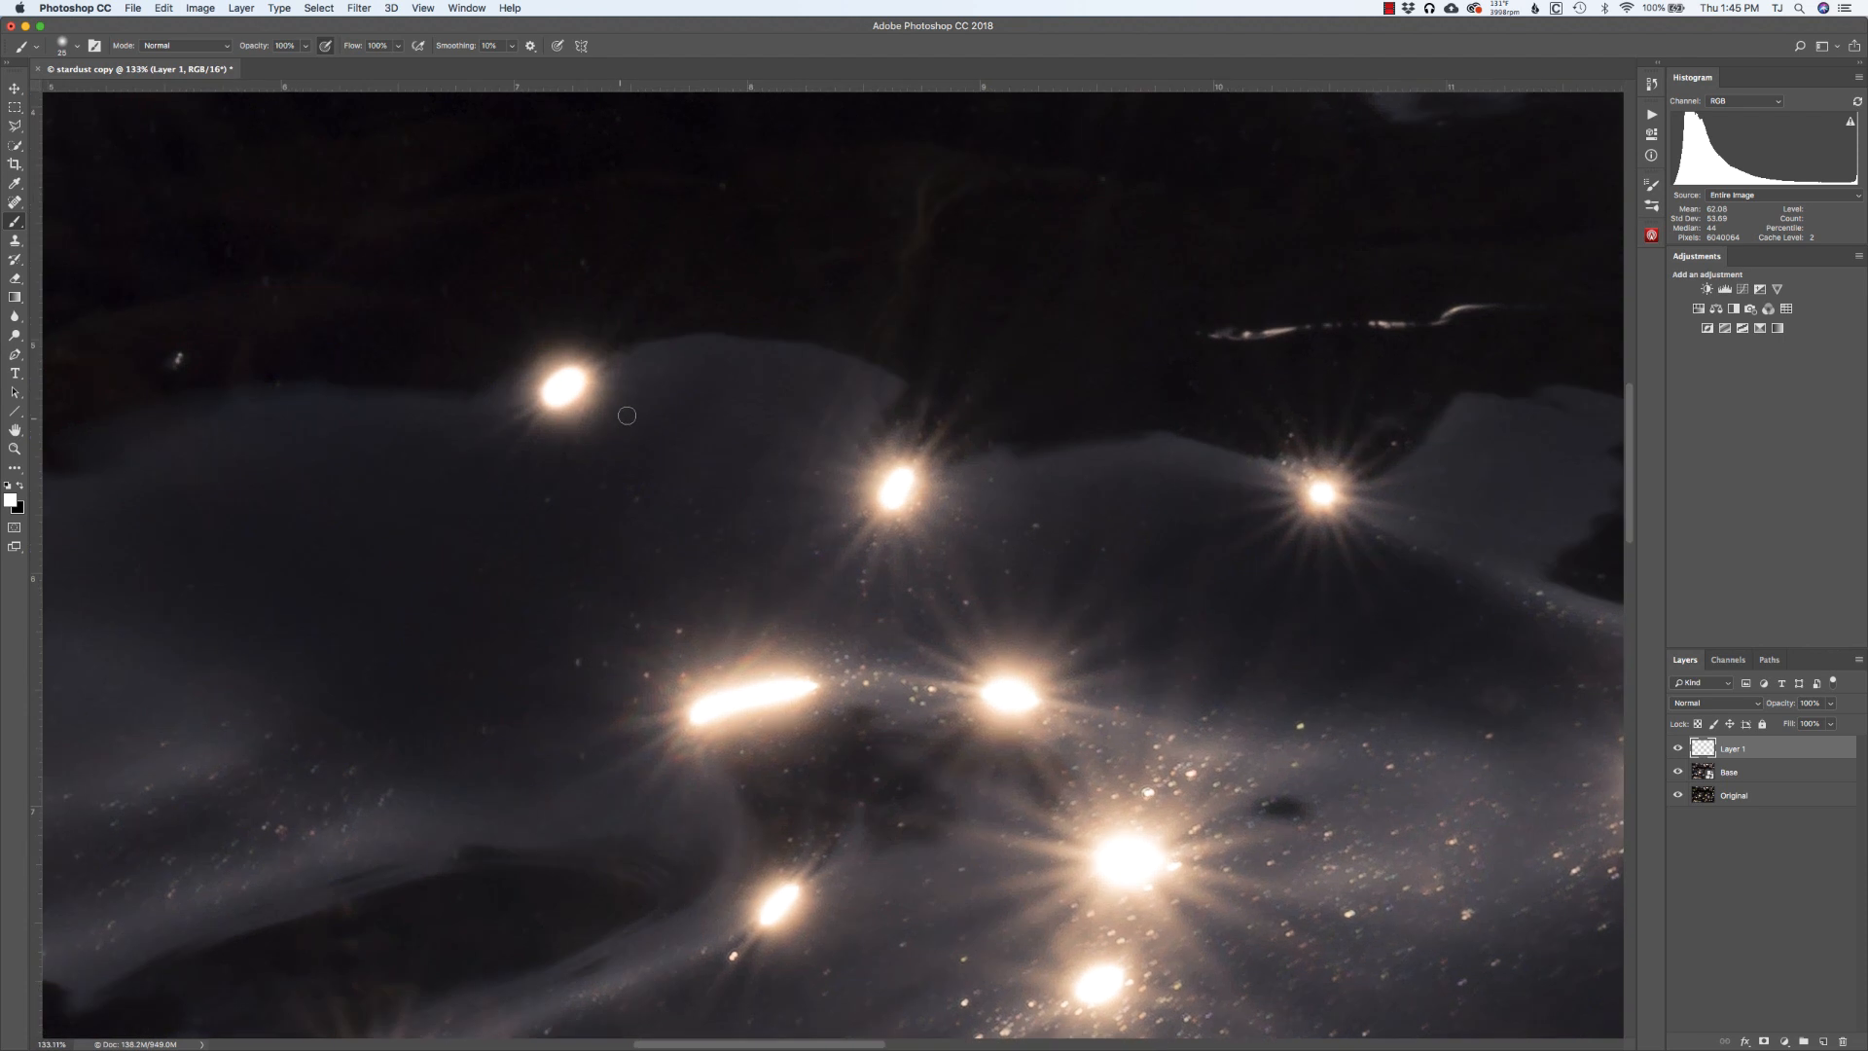
key(space)
text(Sunglow)
key(Return)
Check the foreground colour's HSB values, and extend the glow layer's name to Sunglow 100/30/27.
click(10, 500)
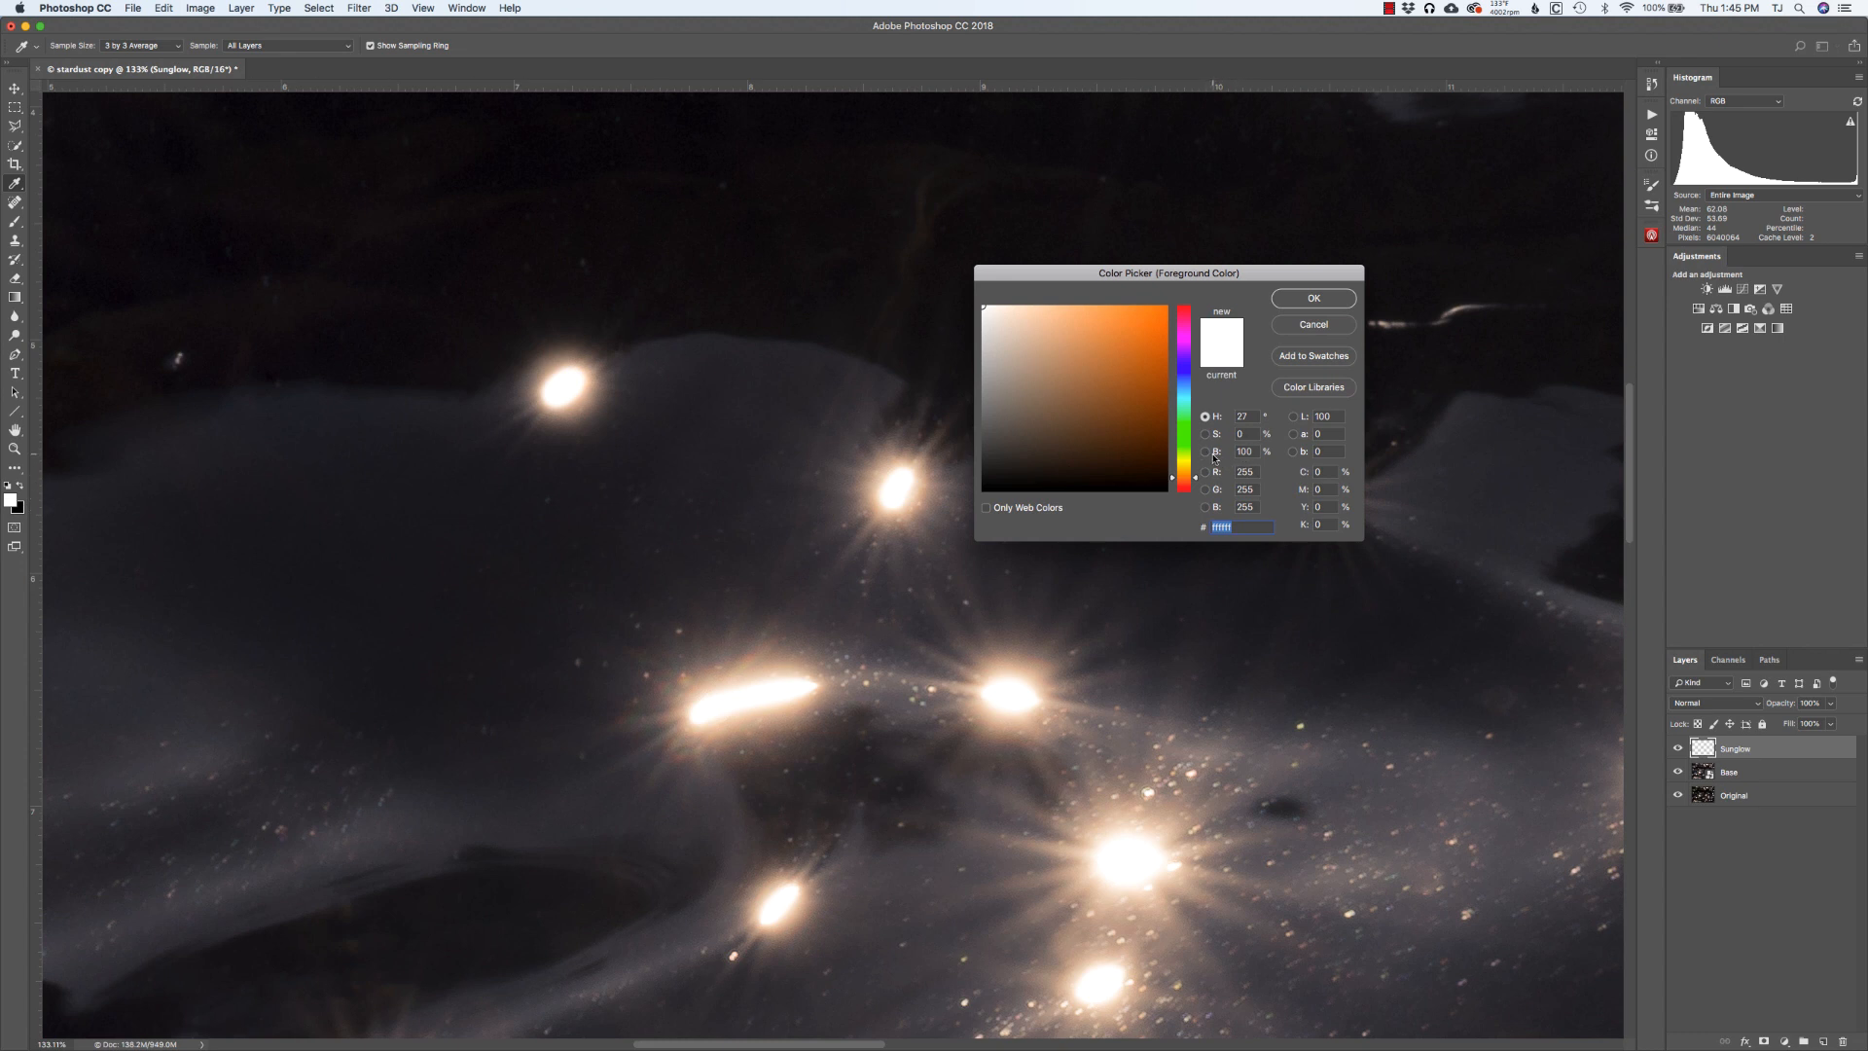
click(1333, 321)
key(b)
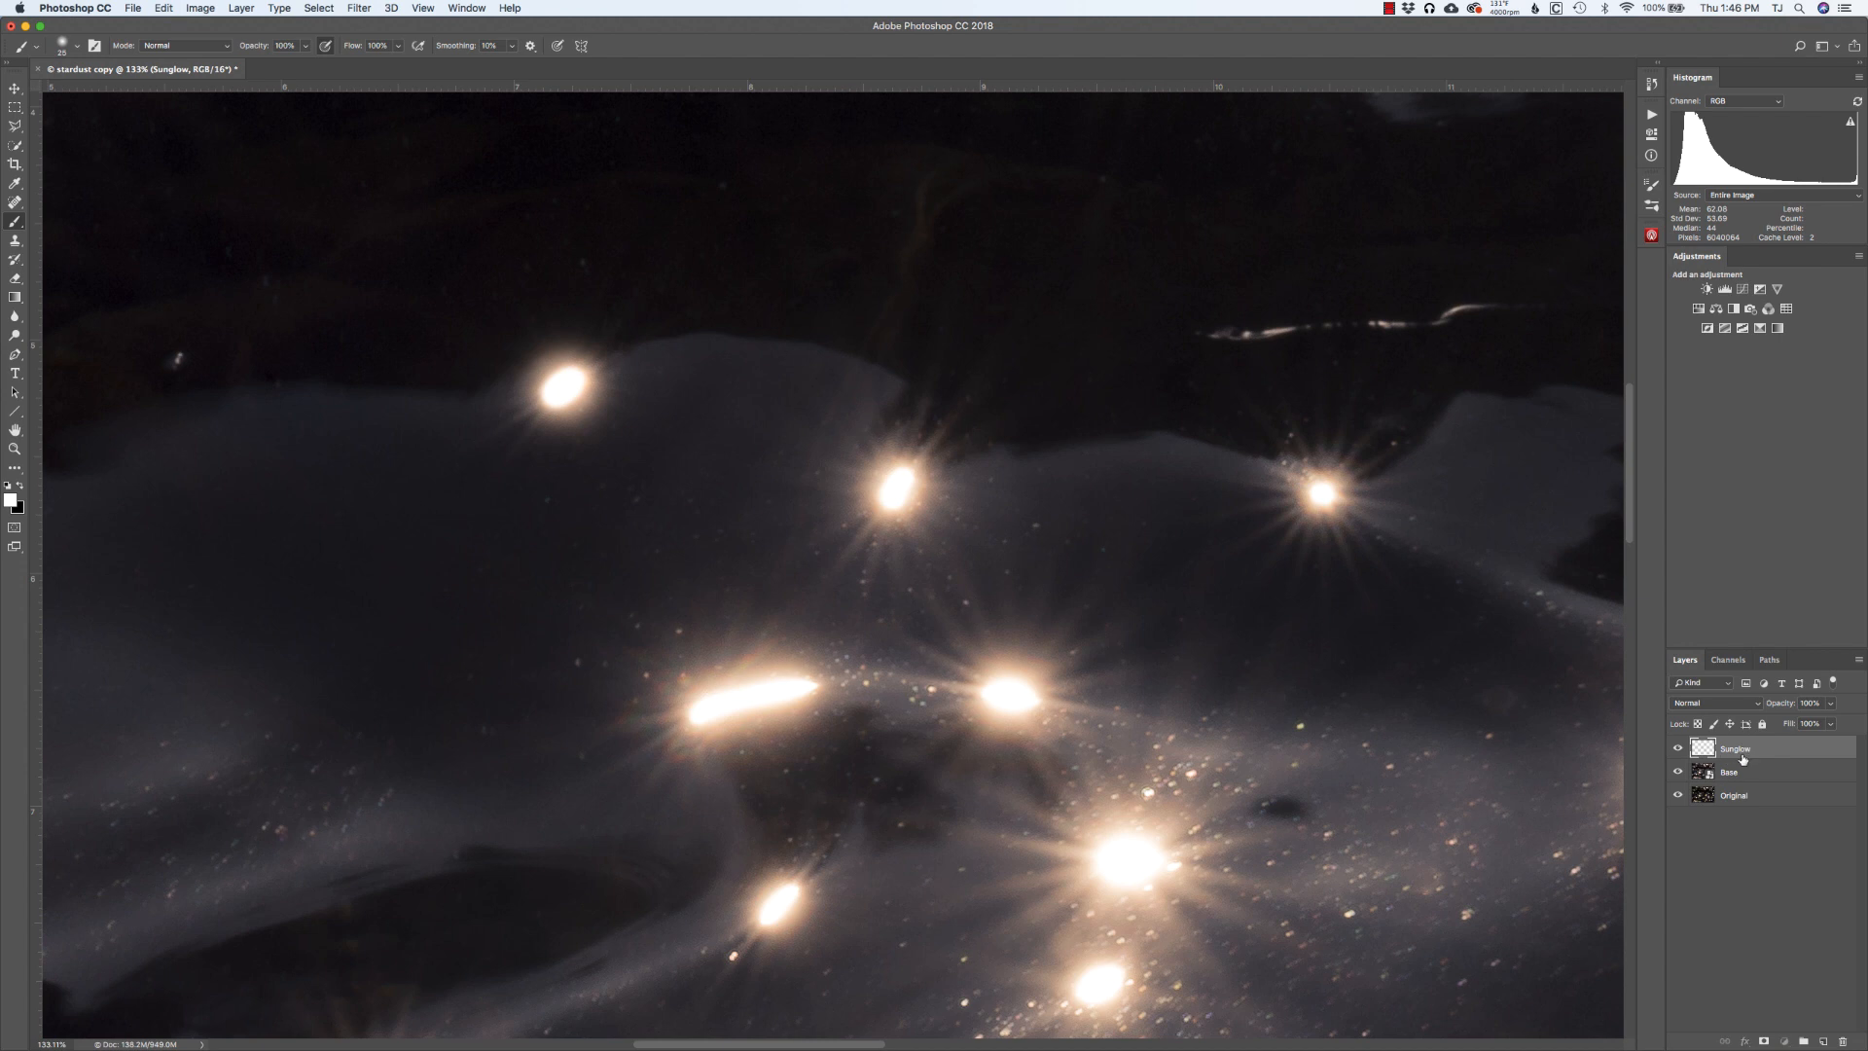
double_click(1742, 748)
key(Right)
key(Return)
Draw a 1 px white line about 735 by 442 px rising diagonally through the sparkle, and hide the path outline.
drag(604, 470, 700, 543)
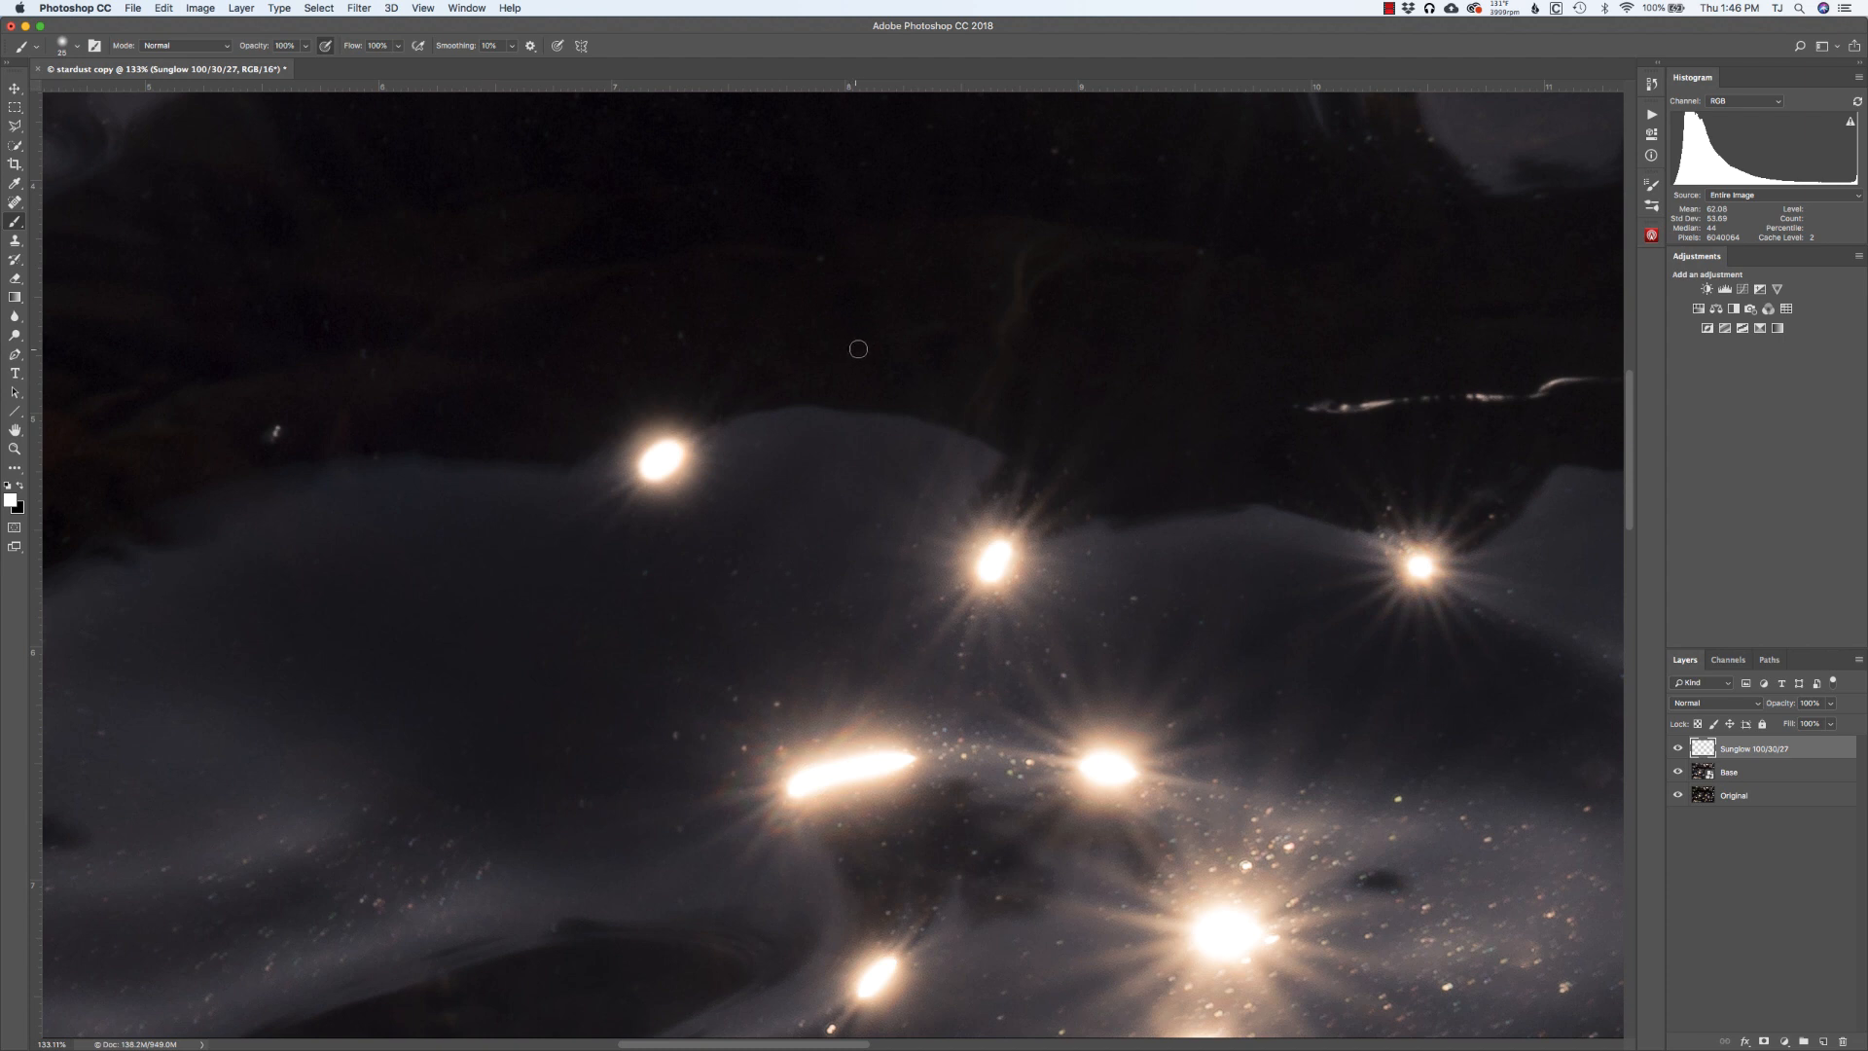
click(15, 411)
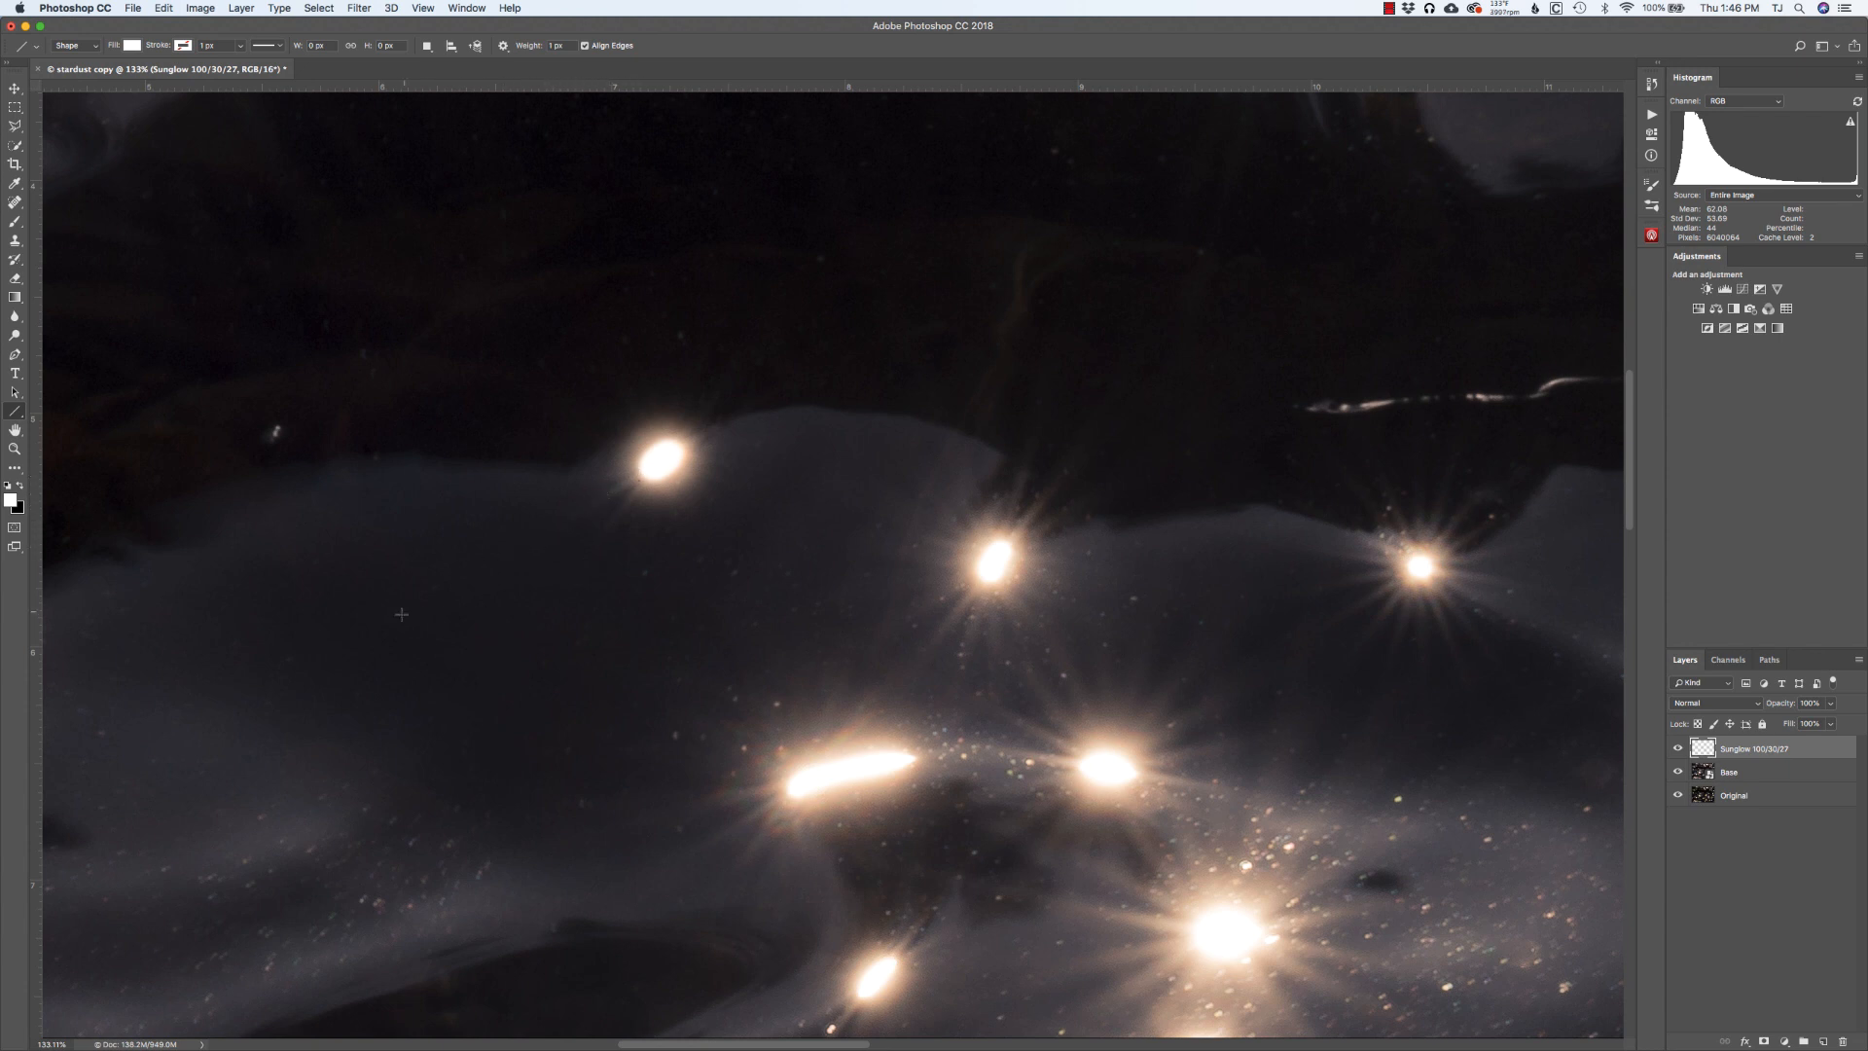
drag(356, 645, 1071, 216)
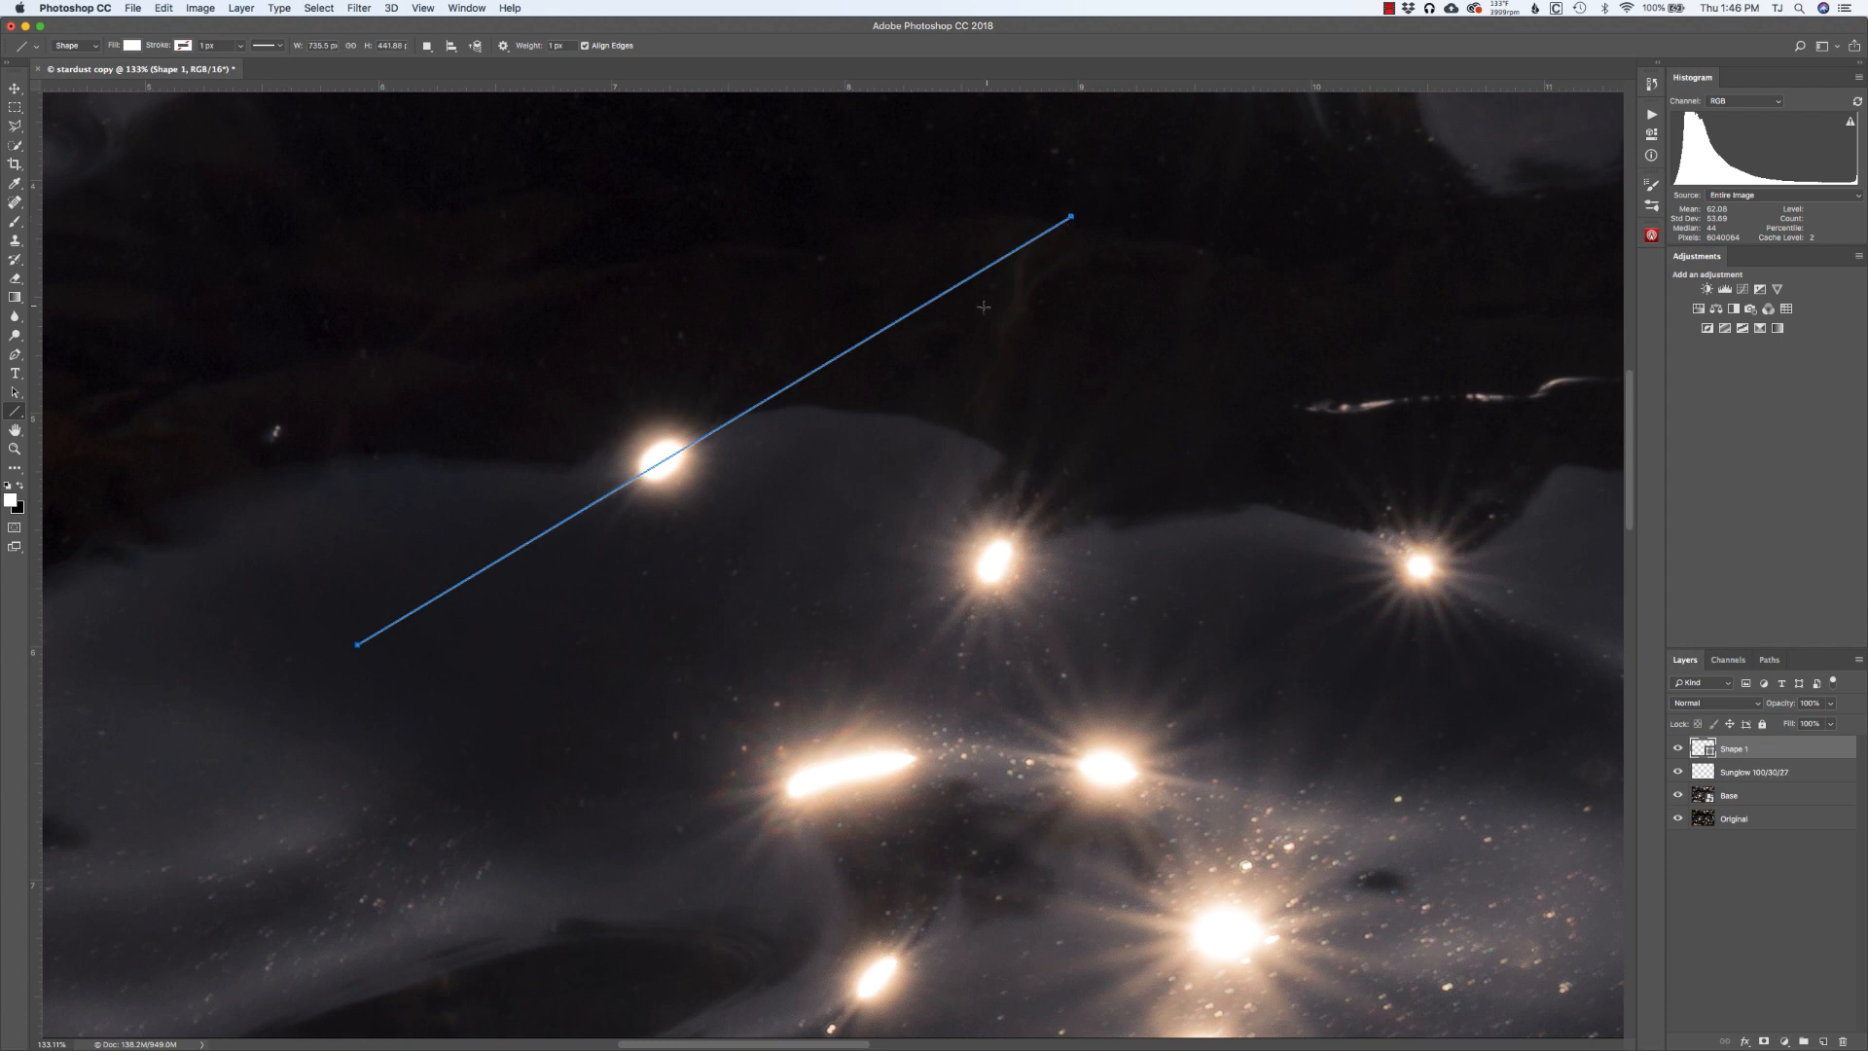
key(super+h)
Draw four more lines through the sparkle: one falling diagonal, one nearly vertical, one shallow falling and one shallow rising.
drag(808, 668, 1004, 751)
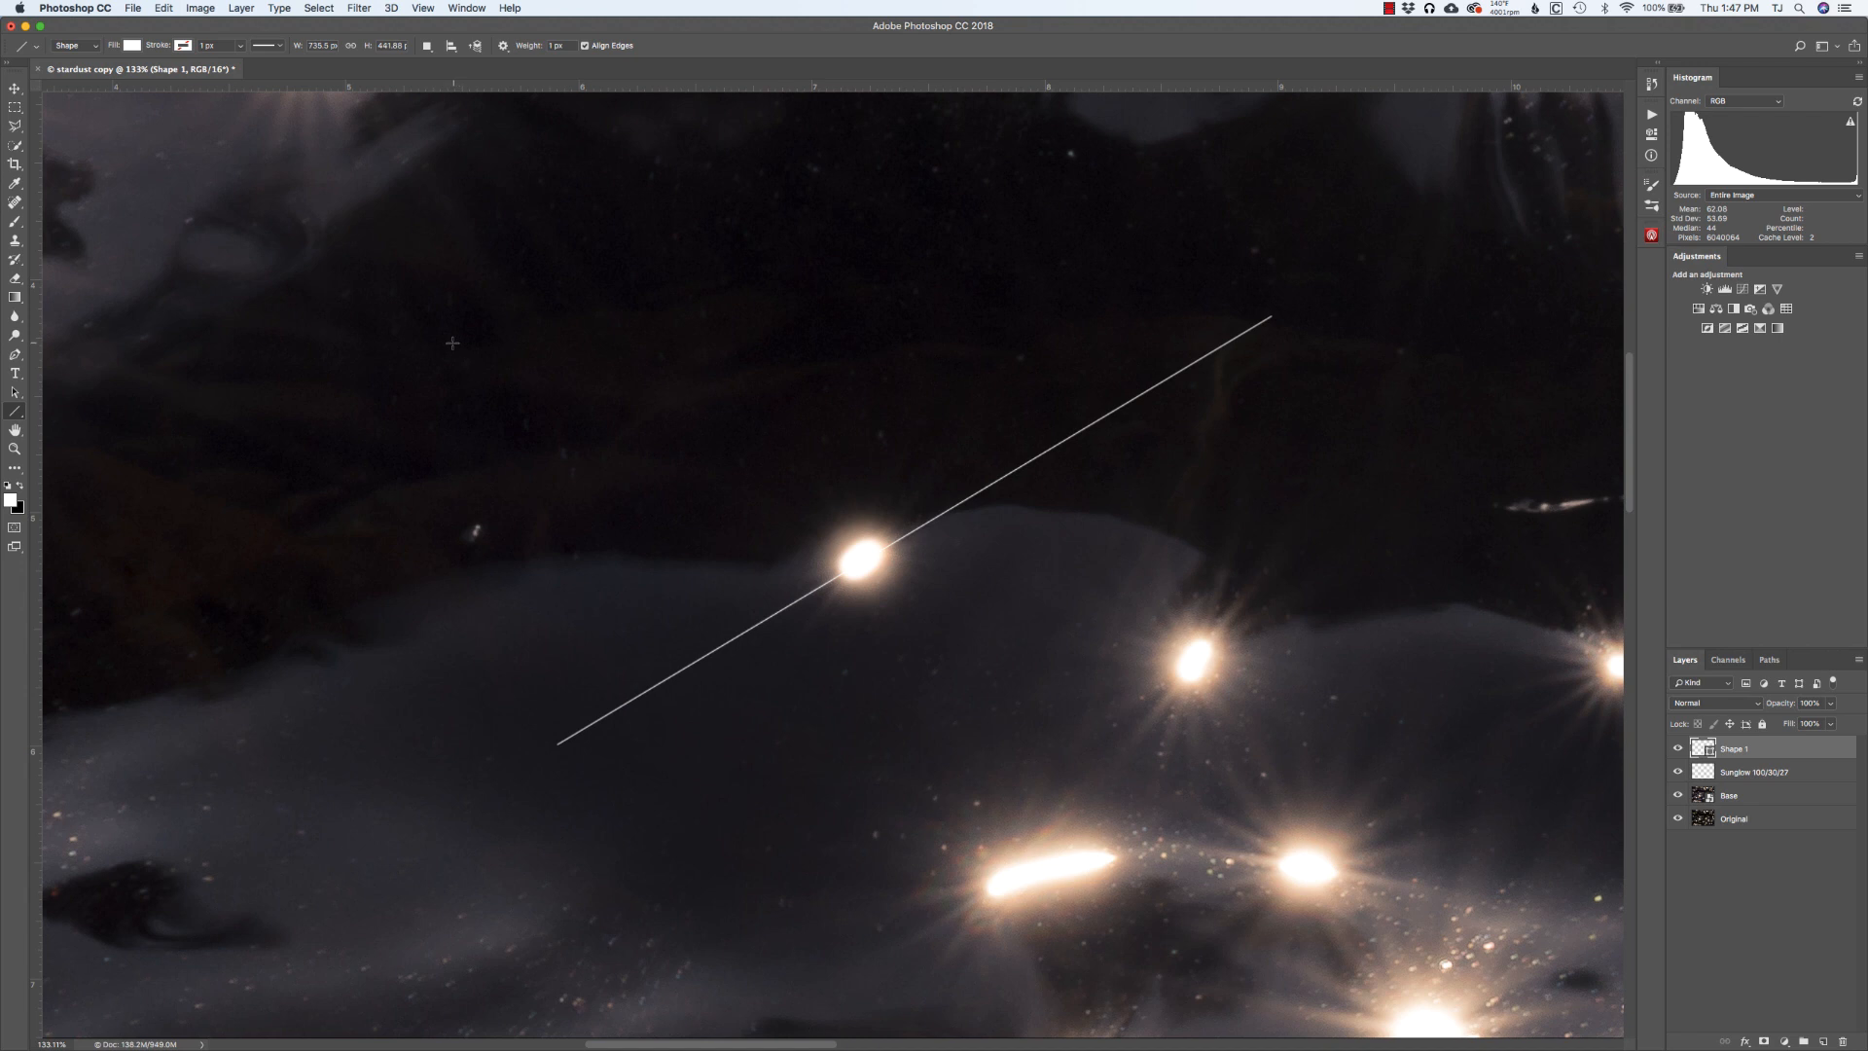
mouse_move(441, 340)
mouse_down()
mouse_move(671, 392)
mouse_move(971, 510)
mouse_move(1227, 676)
mouse_move(1278, 786)
mouse_move(1335, 811)
mouse_up()
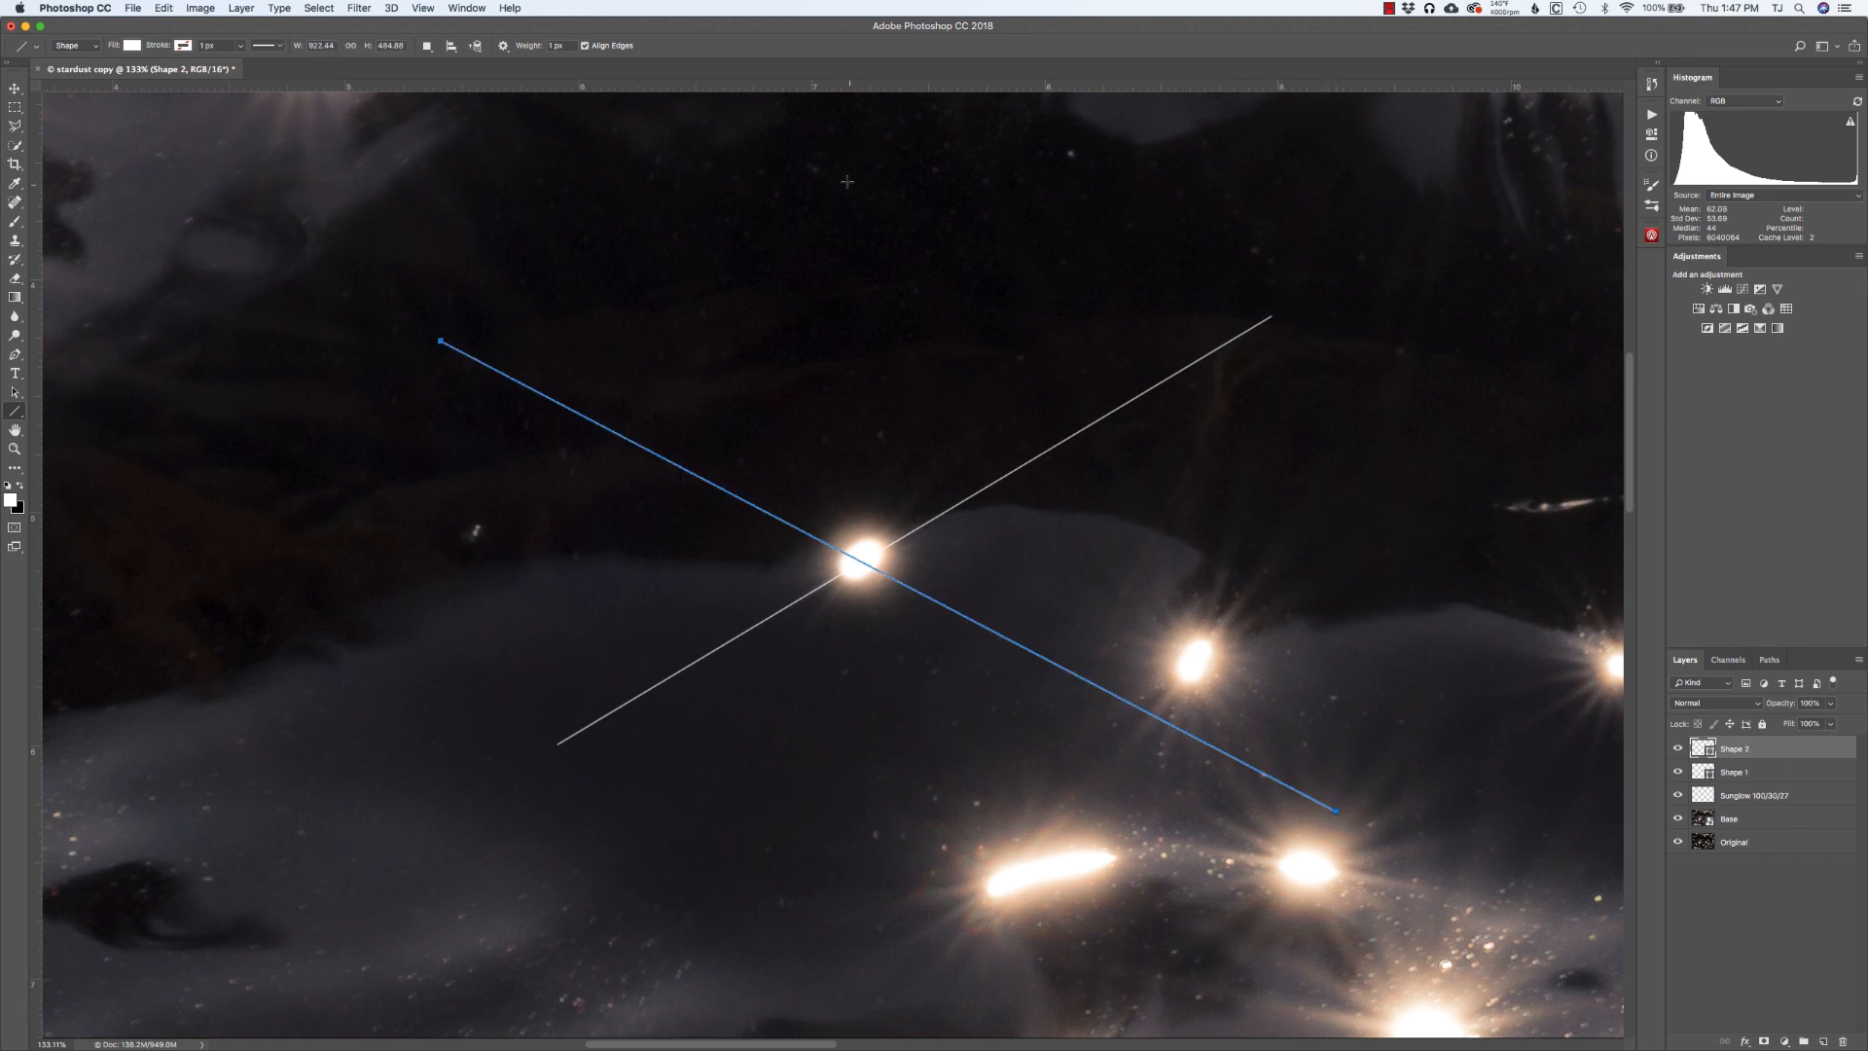
drag(843, 172, 880, 1019)
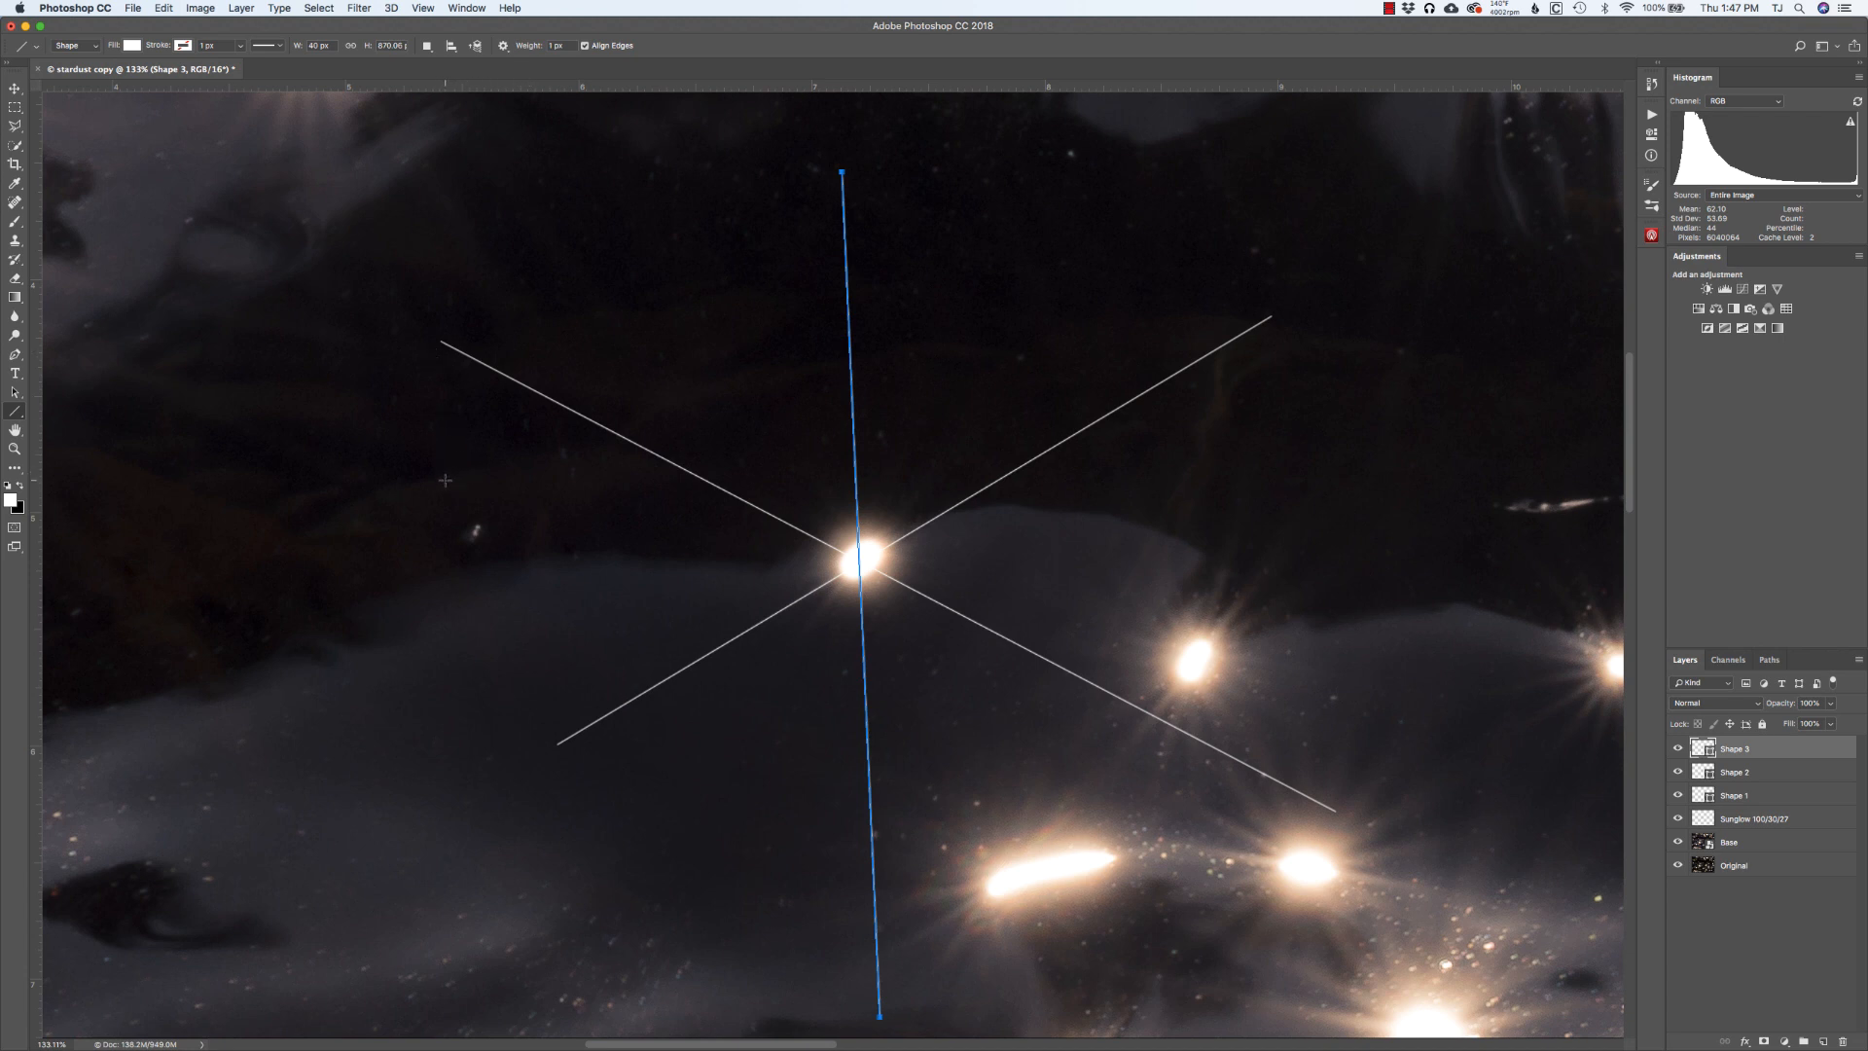
drag(443, 492, 1477, 666)
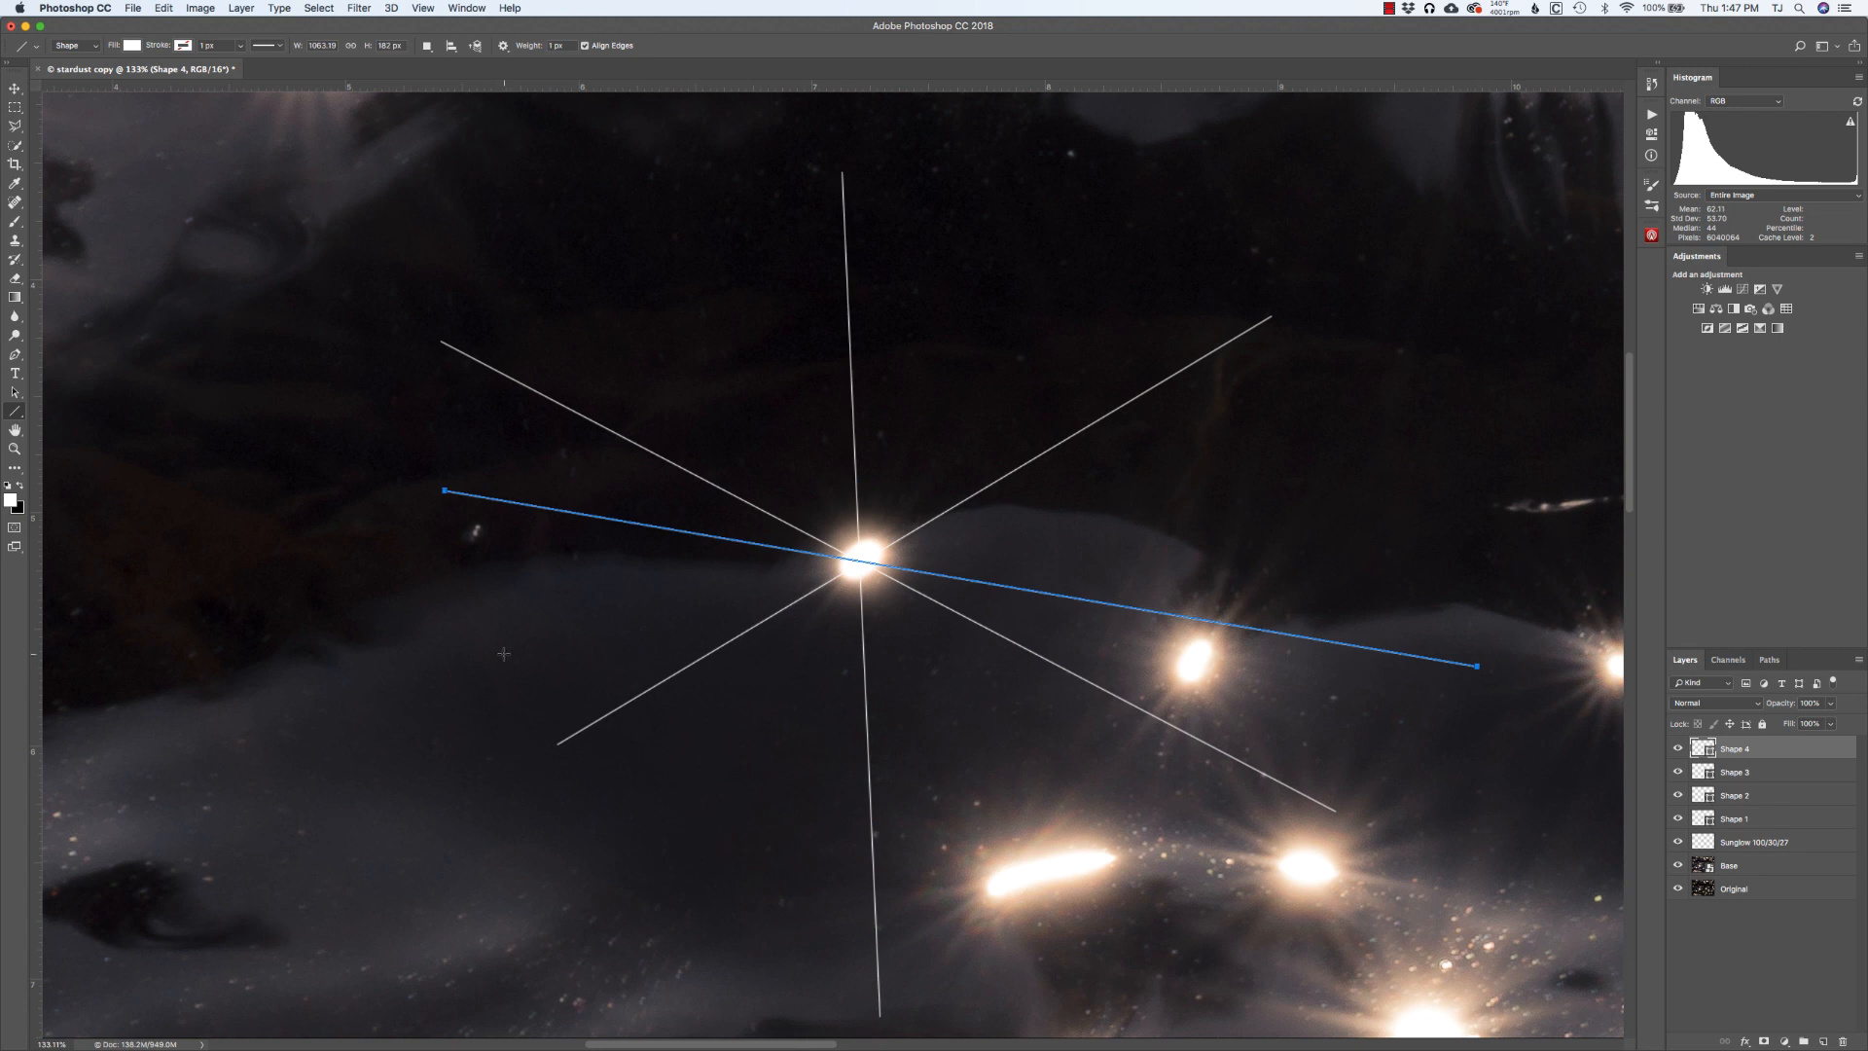
drag(495, 656, 1450, 408)
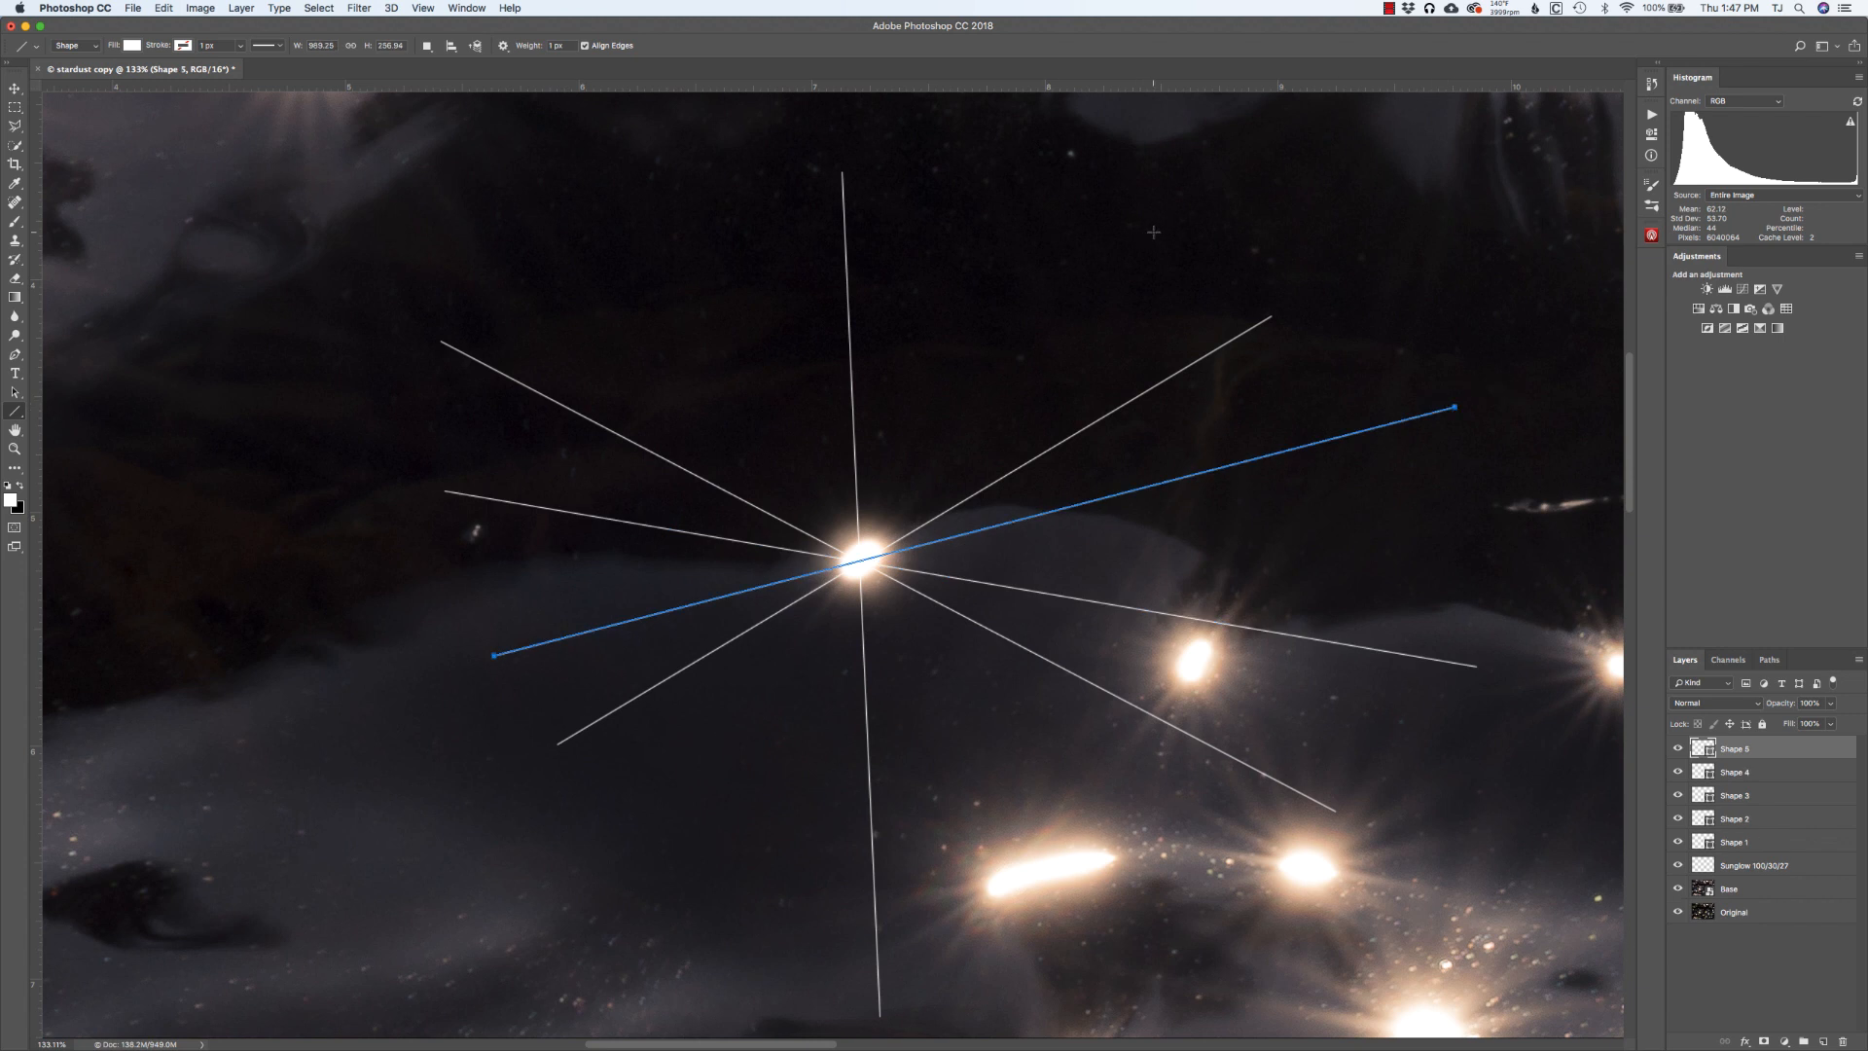
drag(1154, 223, 619, 852)
drag(611, 856, 598, 857)
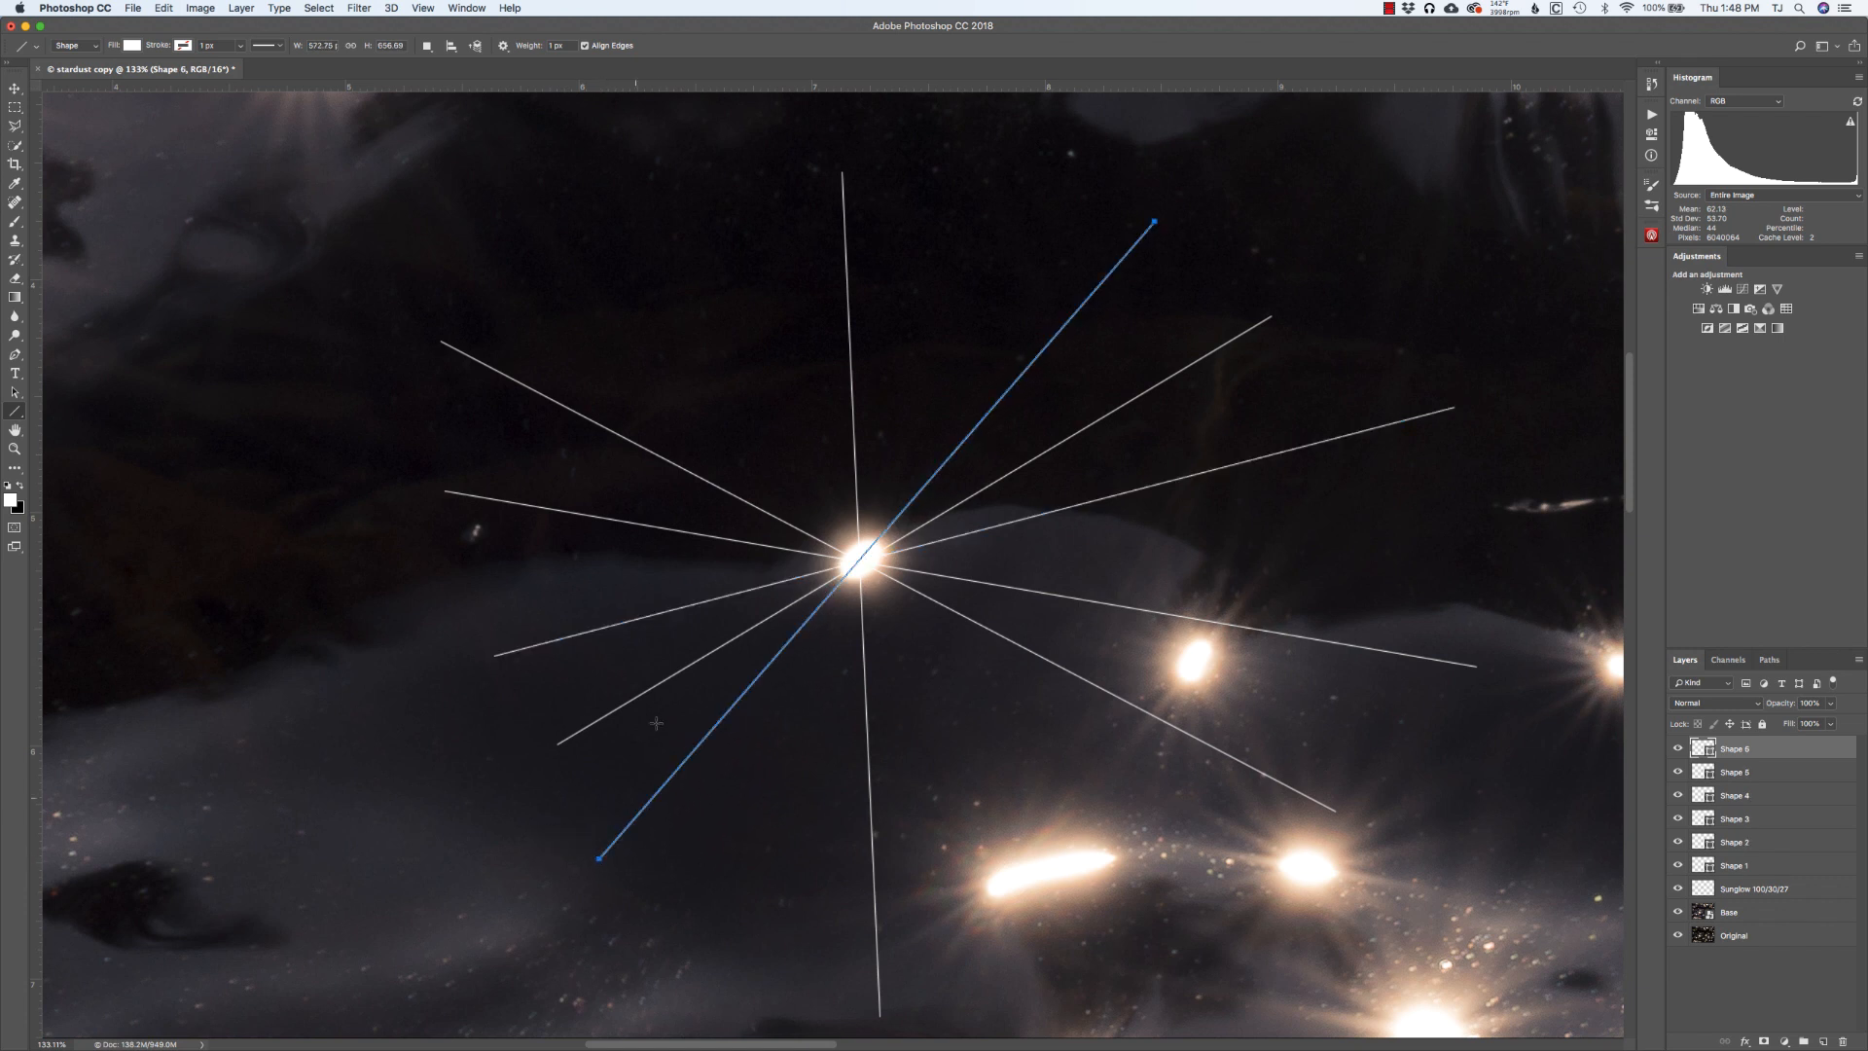
key(super+z)
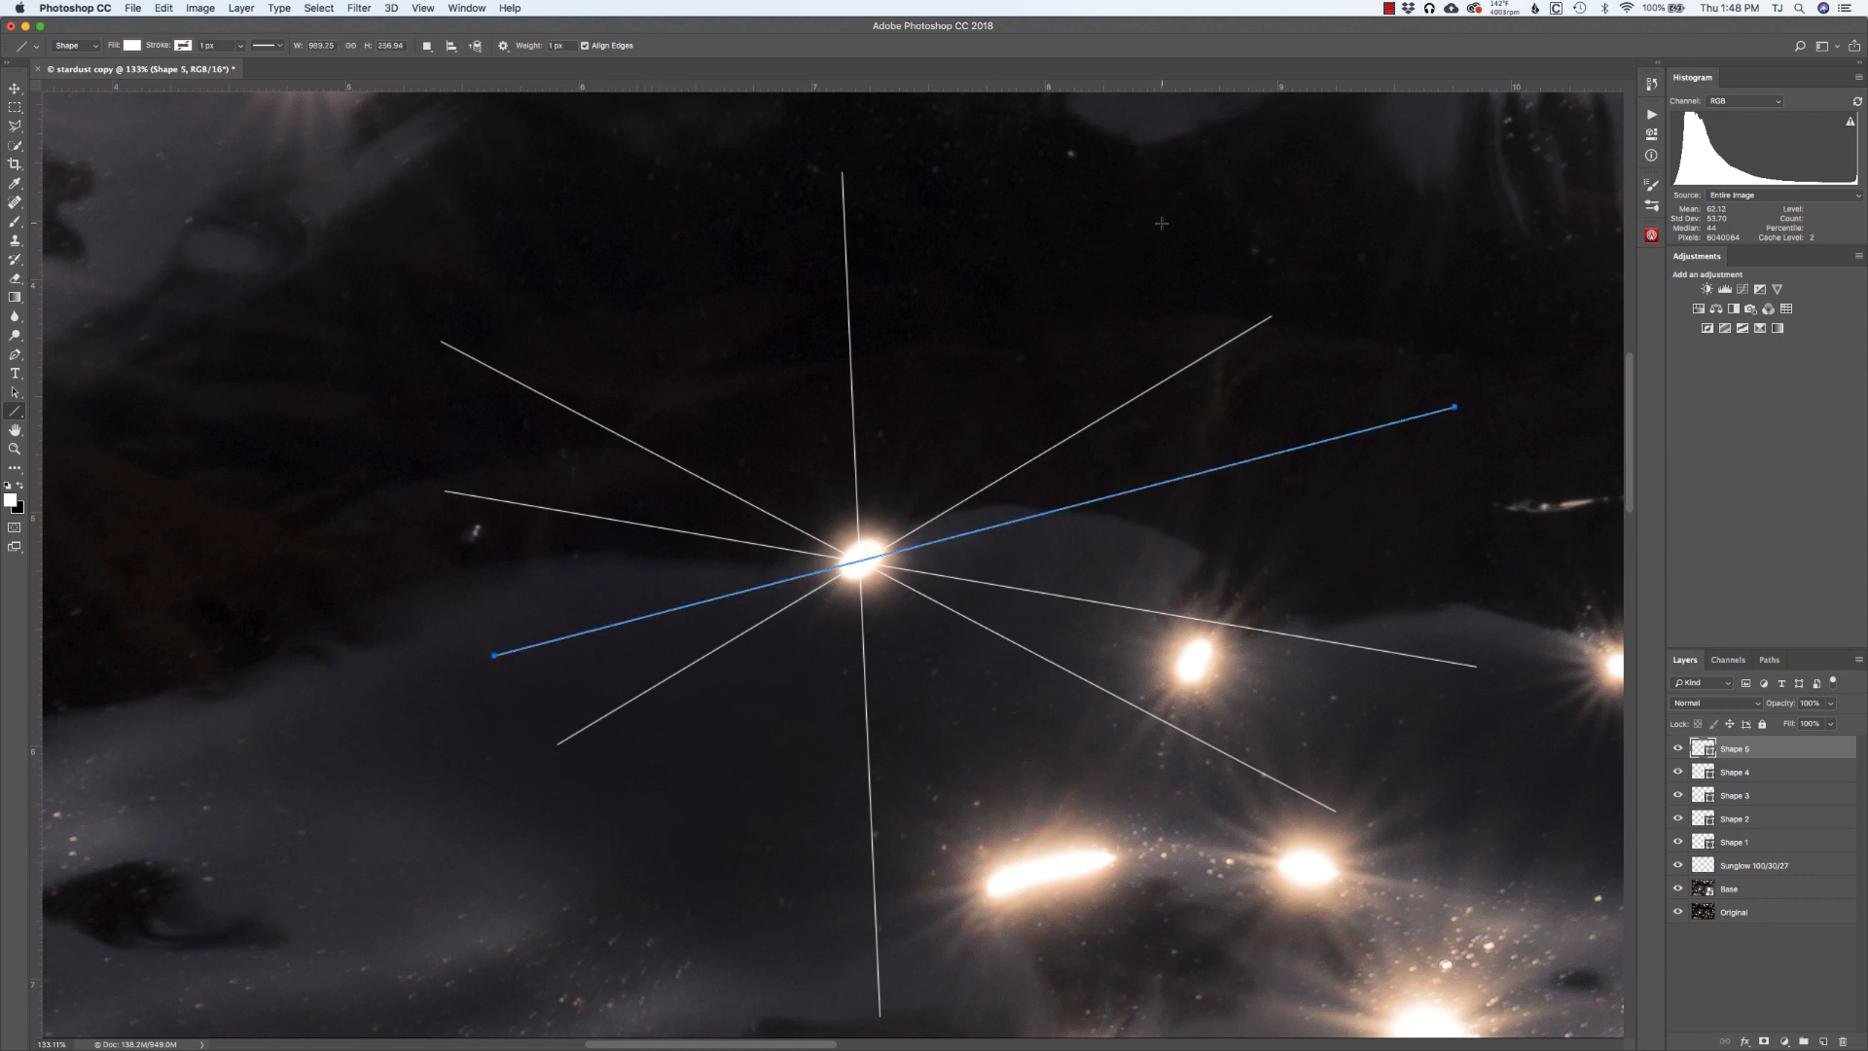
Add three long rays through the sparkle: two steeply rising at different angles and one falling at about 45 degrees.
drag(1165, 205, 529, 955)
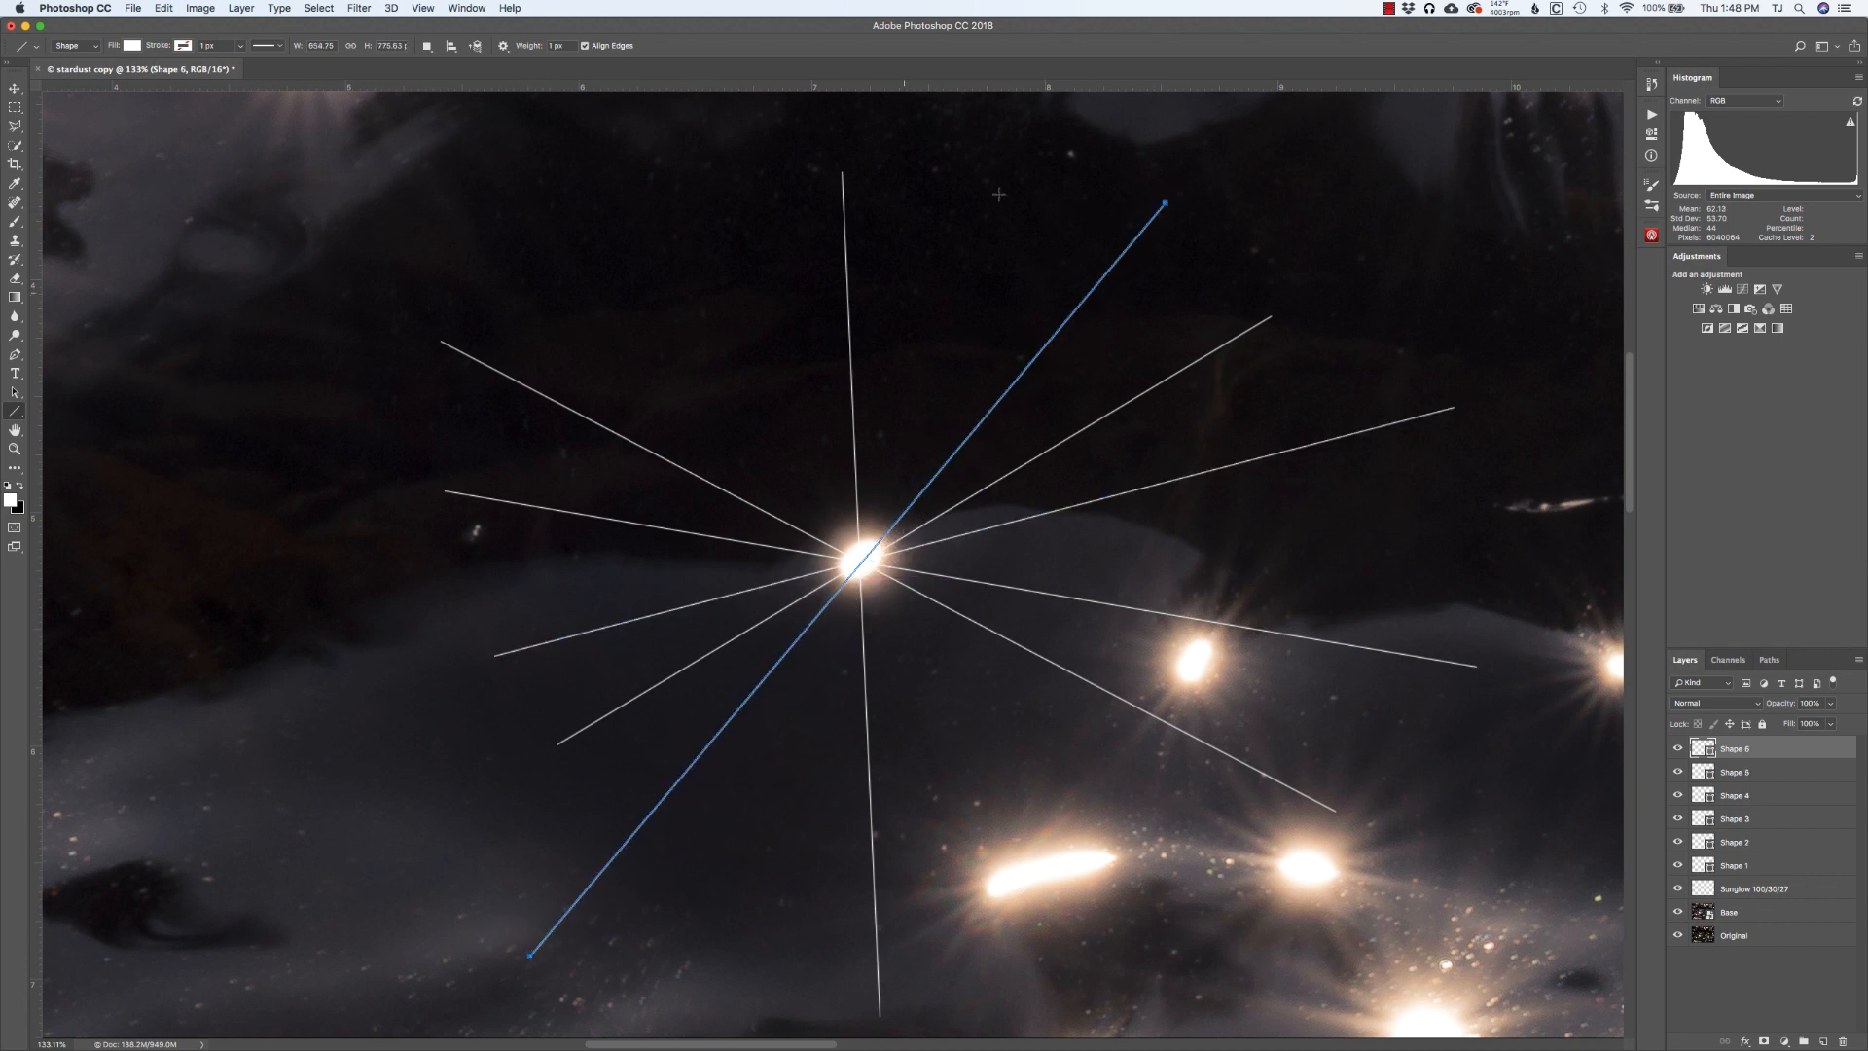
drag(984, 157, 711, 1020)
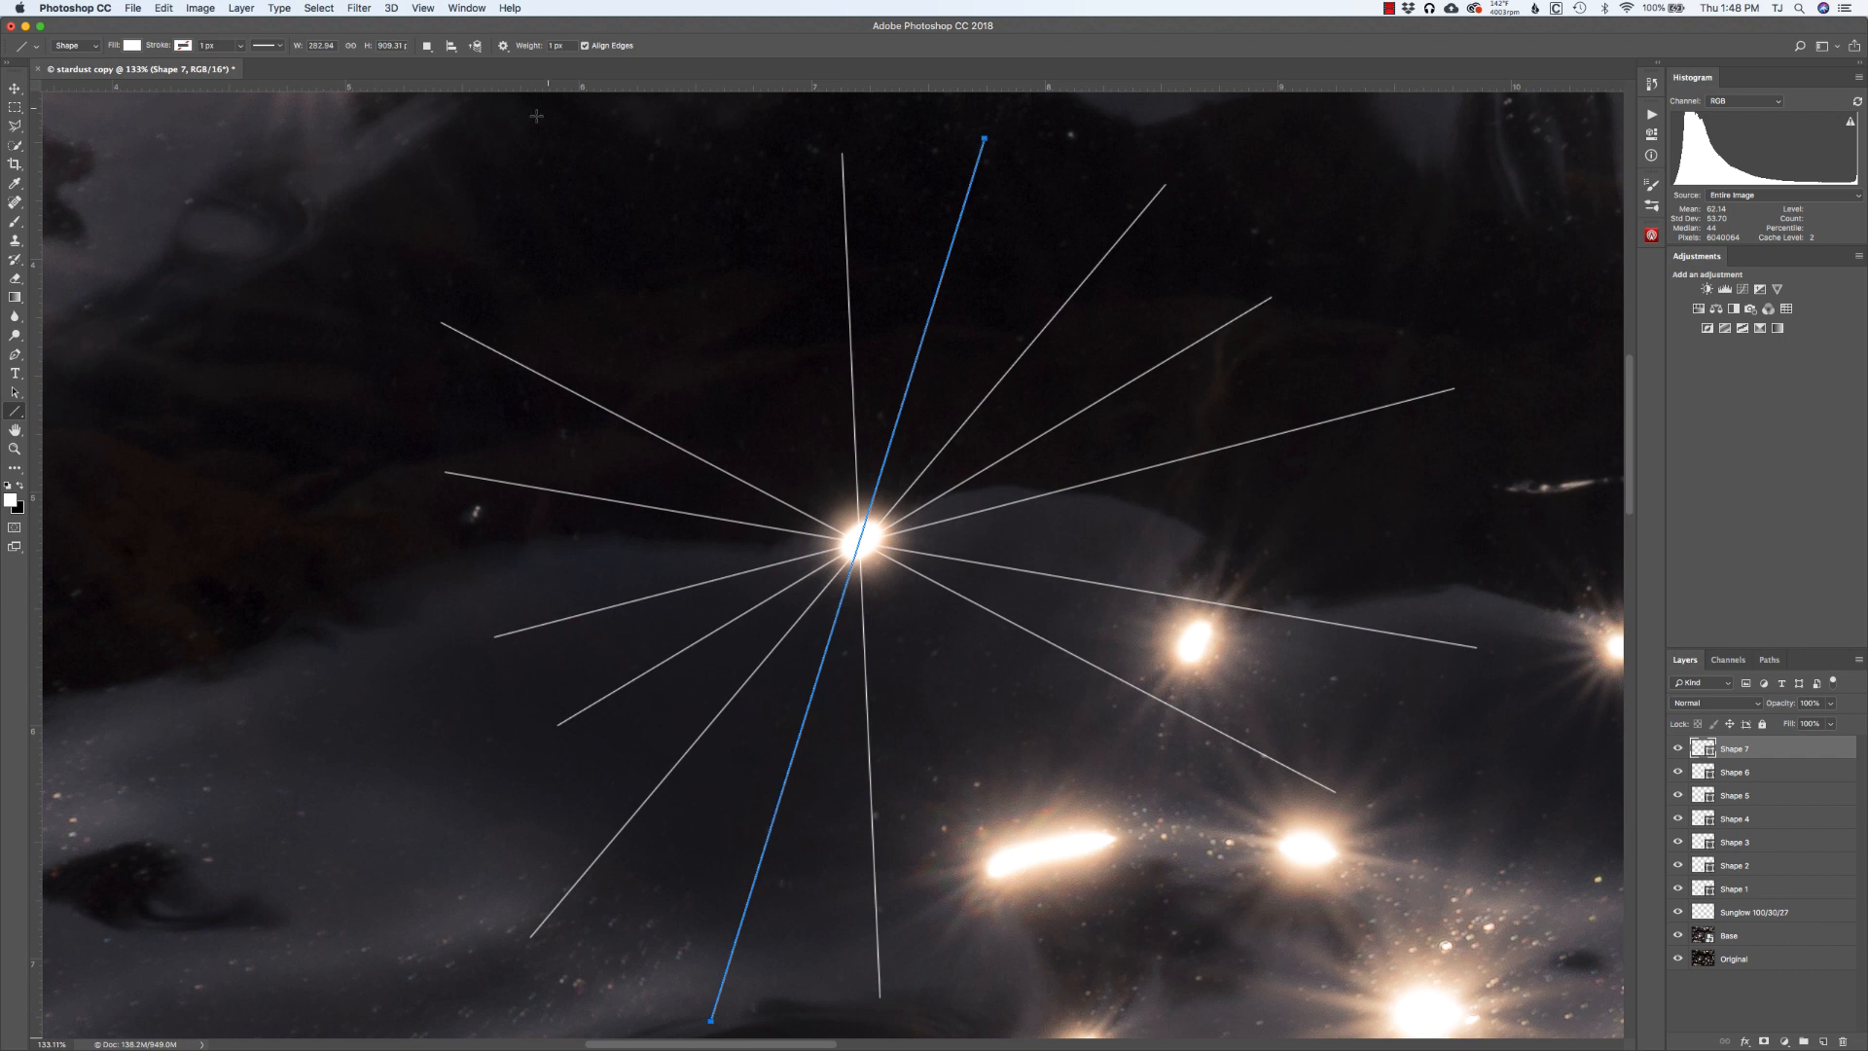
drag(553, 222, 1303, 997)
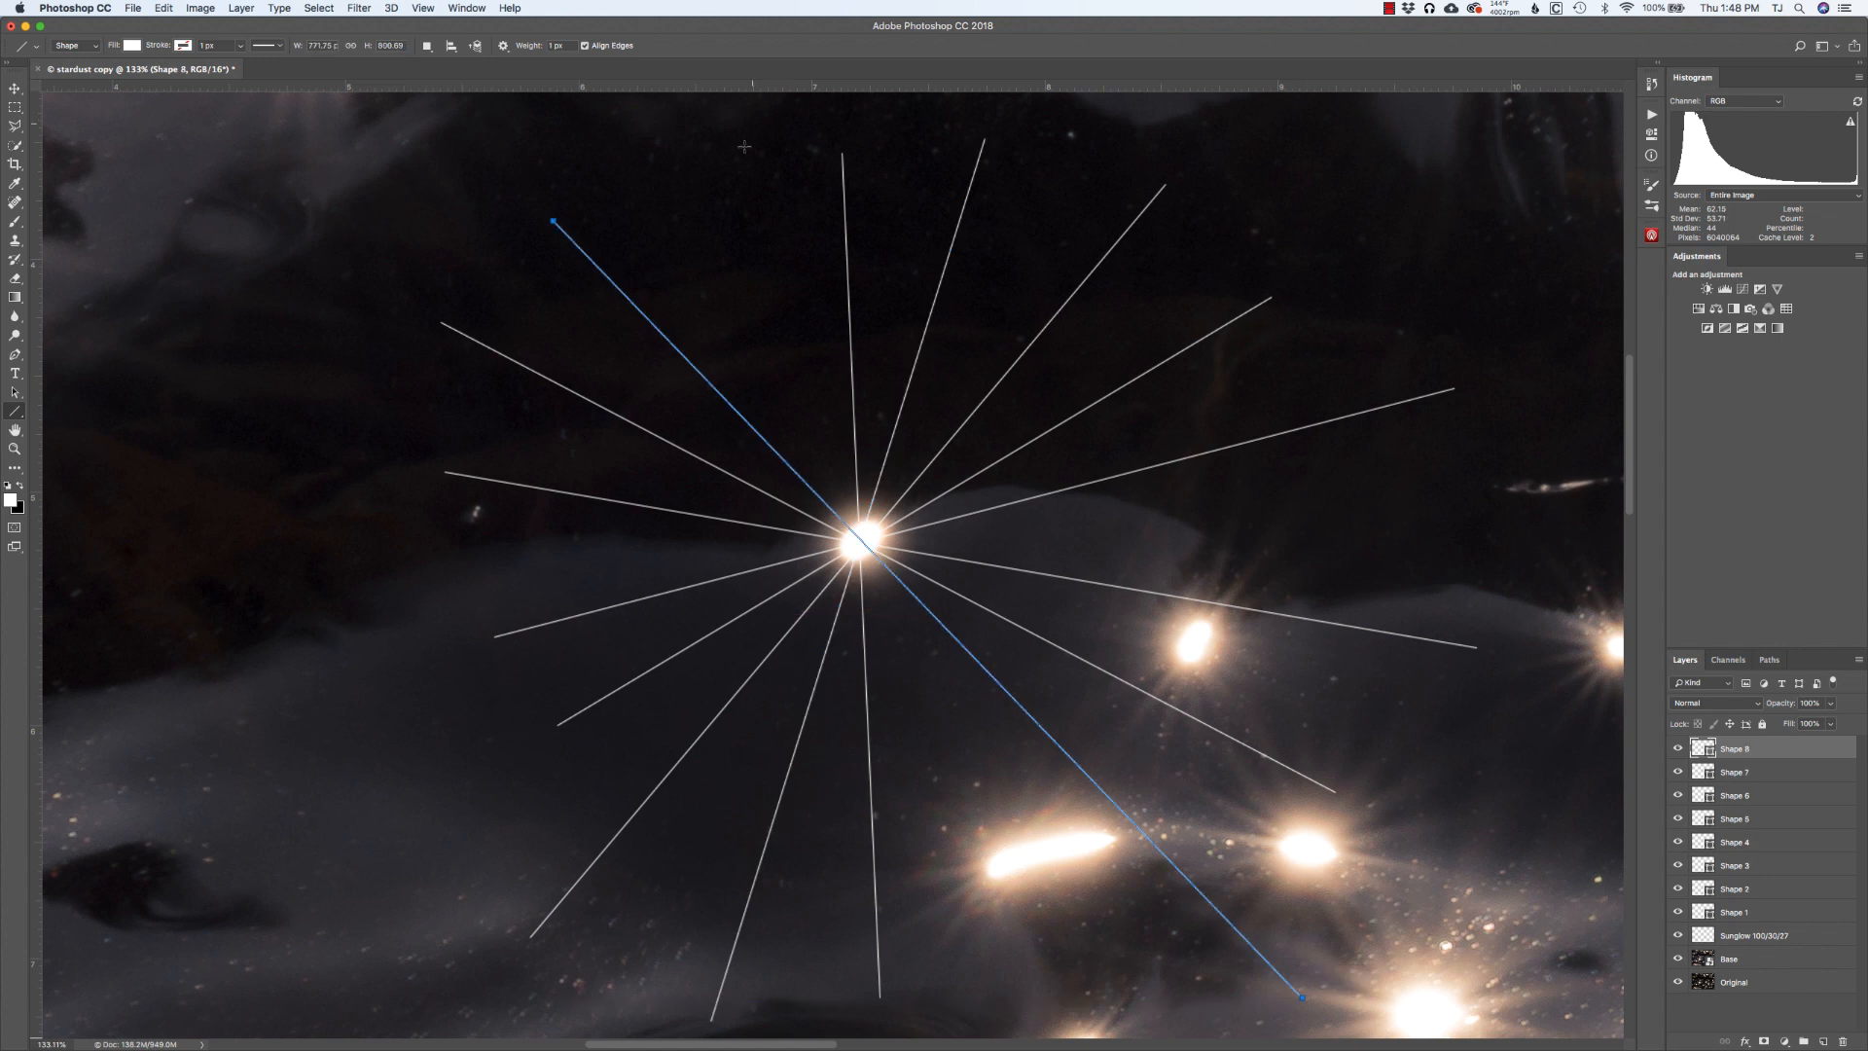
Add a last steeply falling line through the sparkle, and group all the line layers under the name Map.
drag(713, 167, 1059, 1028)
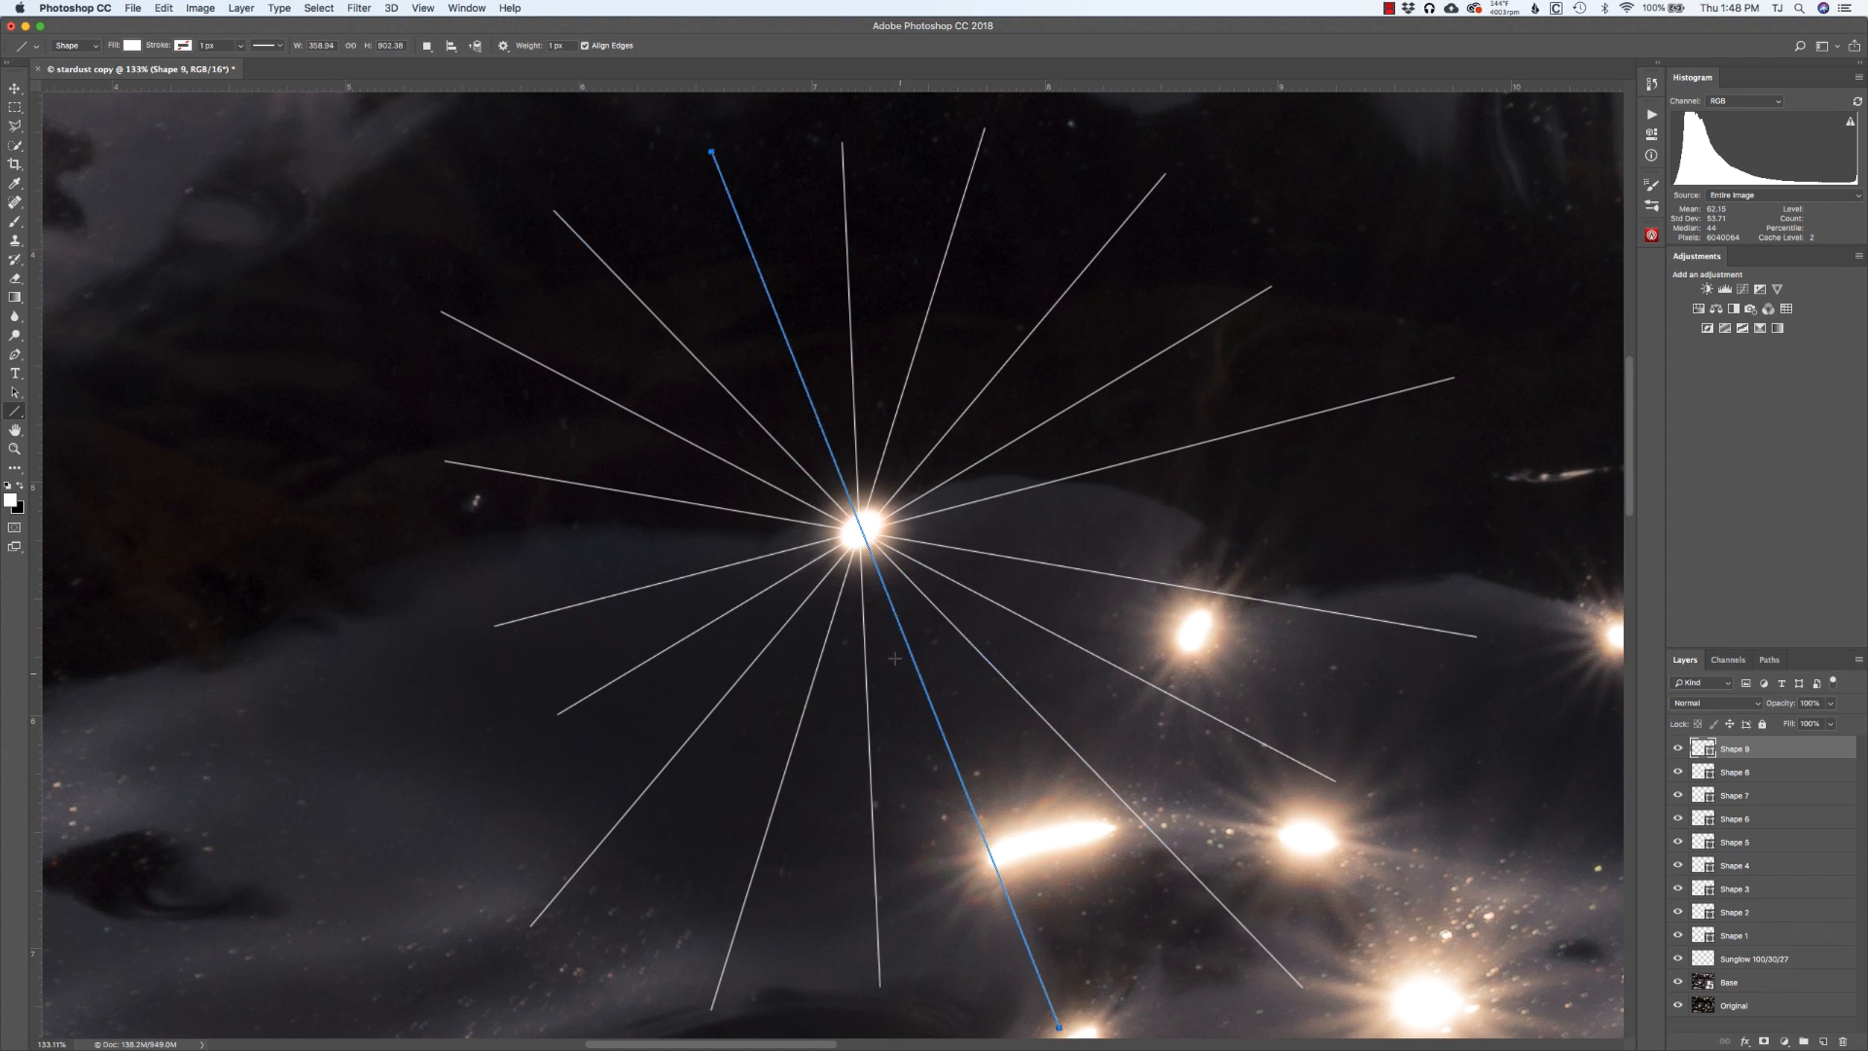
key(Return)
shift+click(1742, 936)
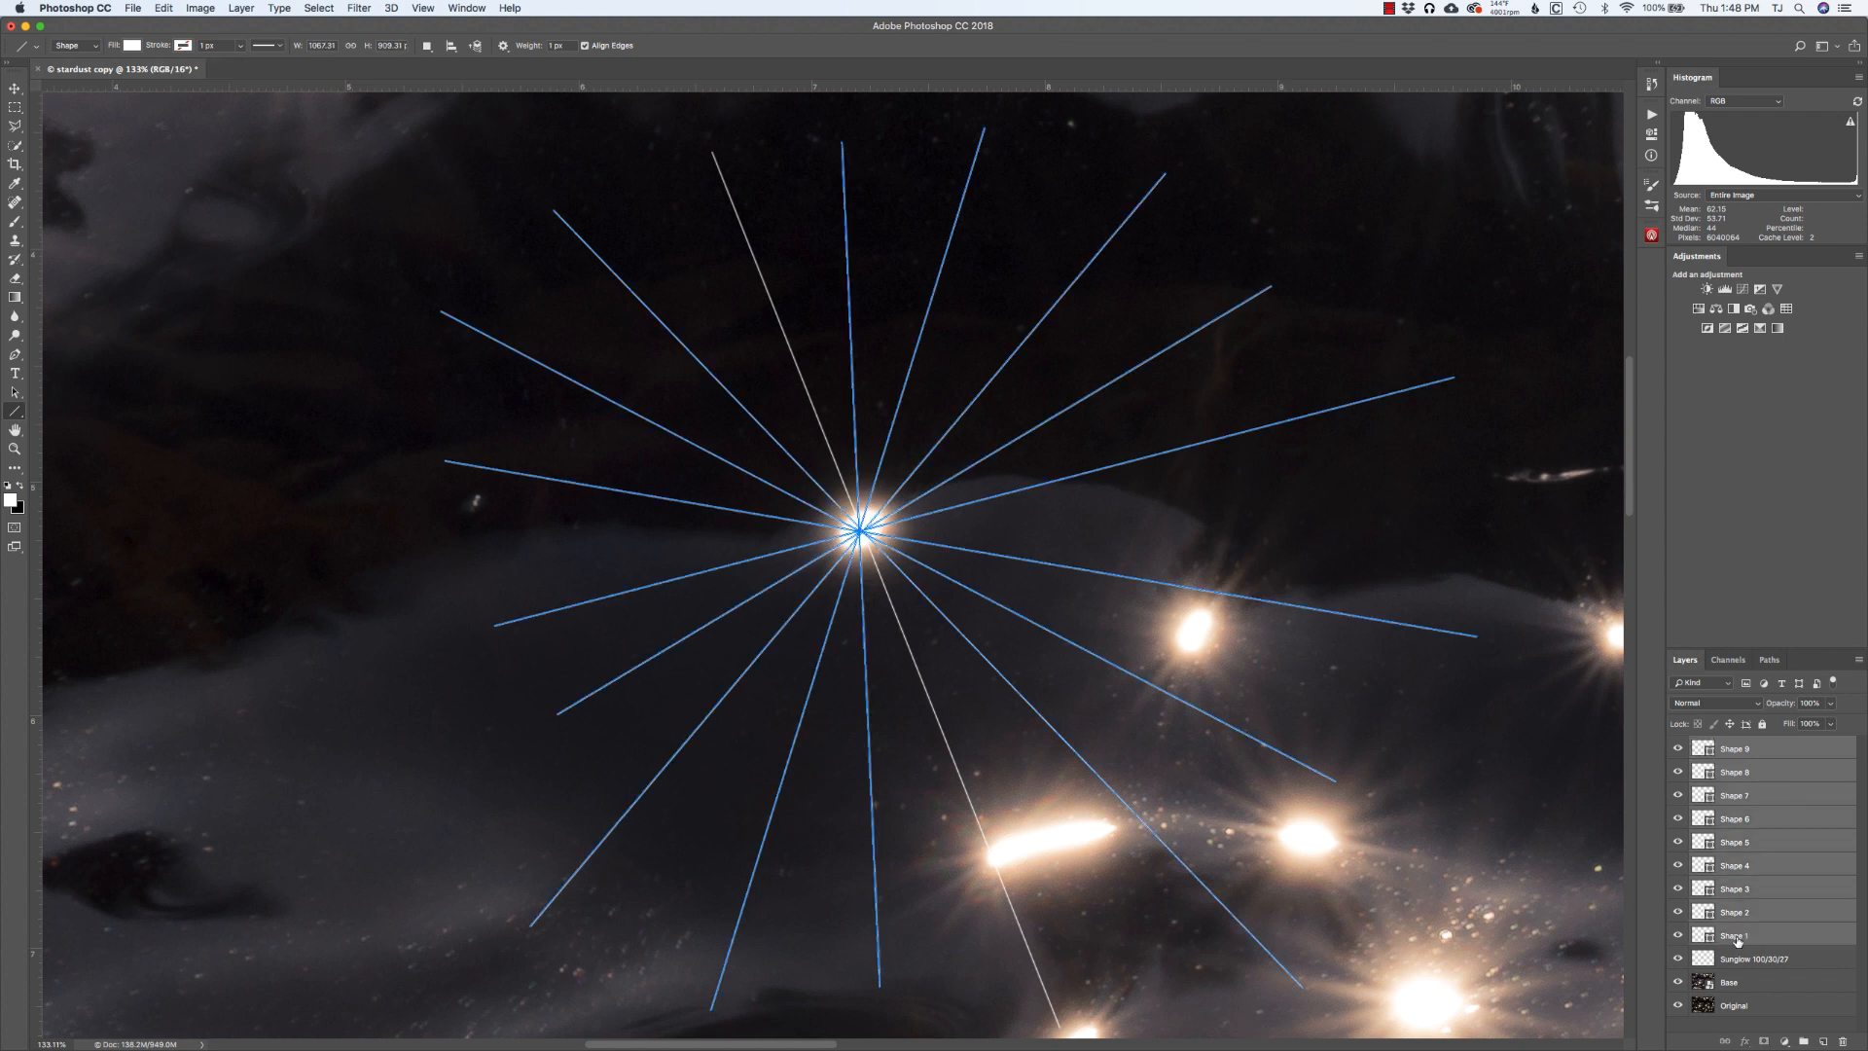
key(super+g)
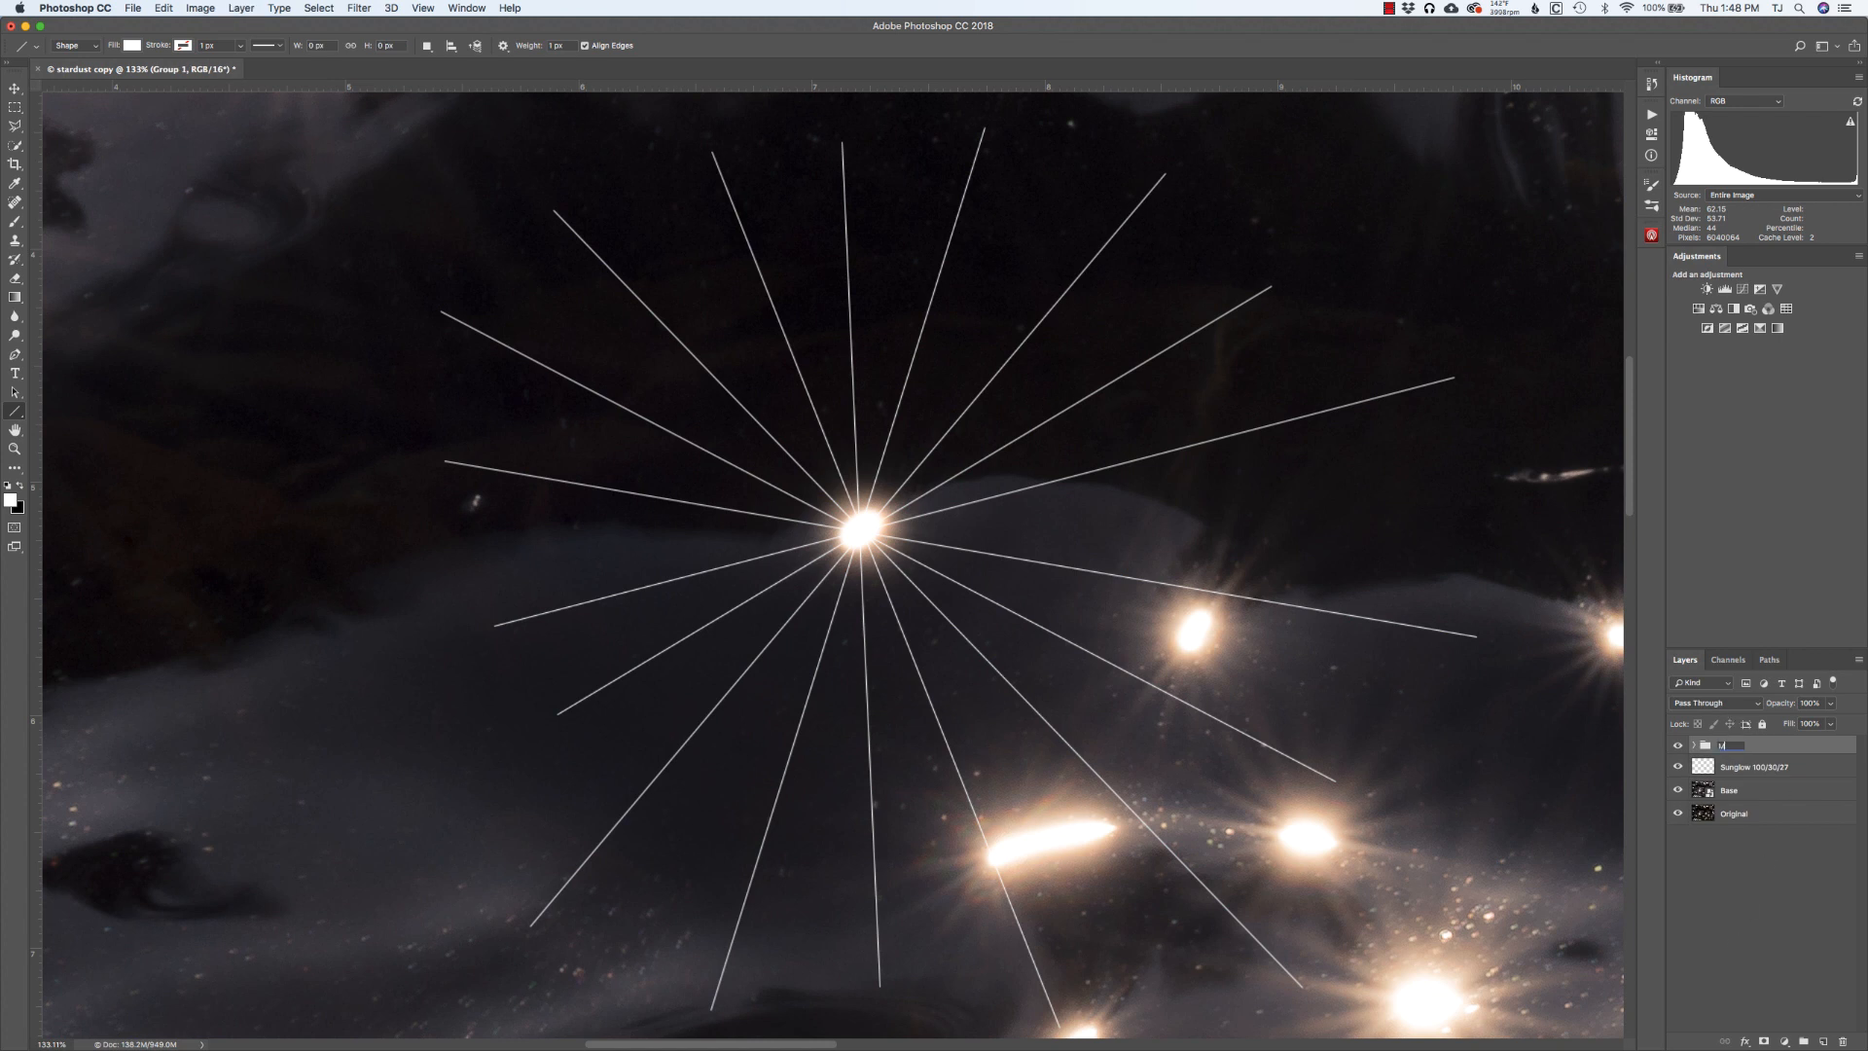
key(Return)
Create a new blank layer in Normal mode at 100% opacity above the Map group.
click(241, 8)
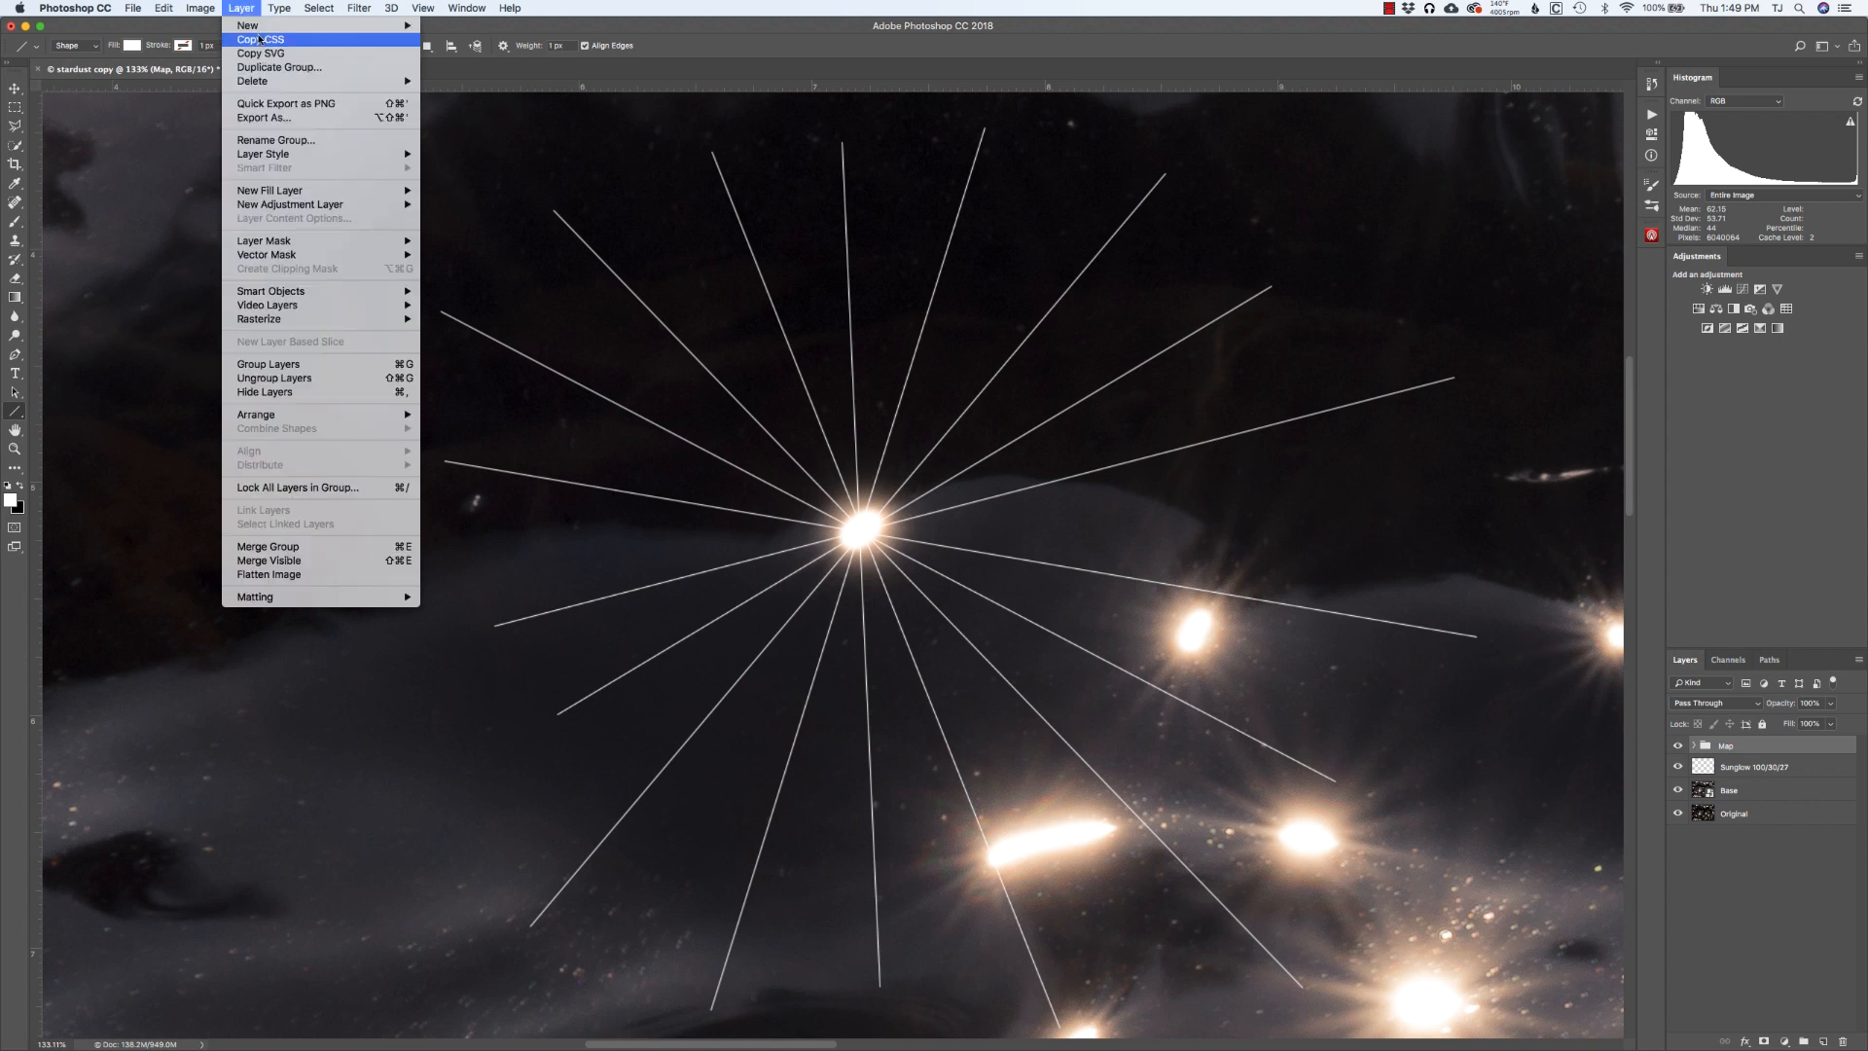
mouse_move(258, 26)
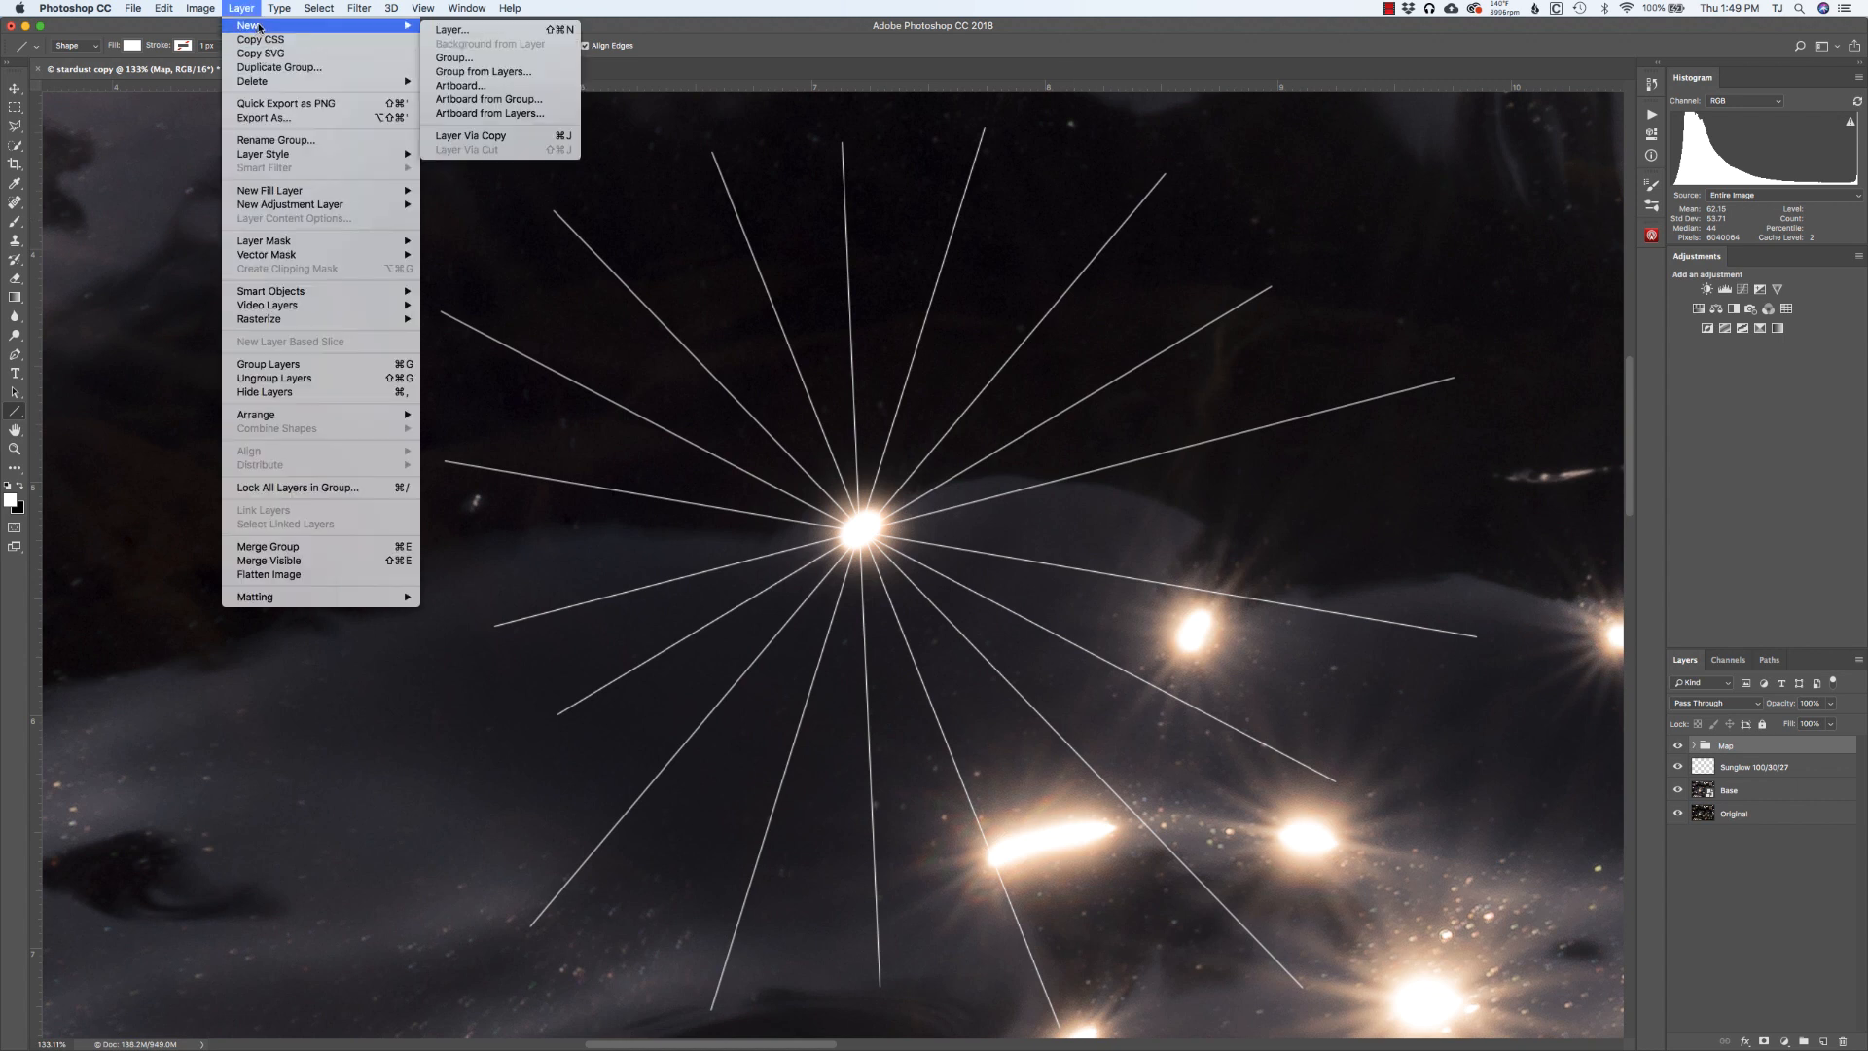
click(431, 30)
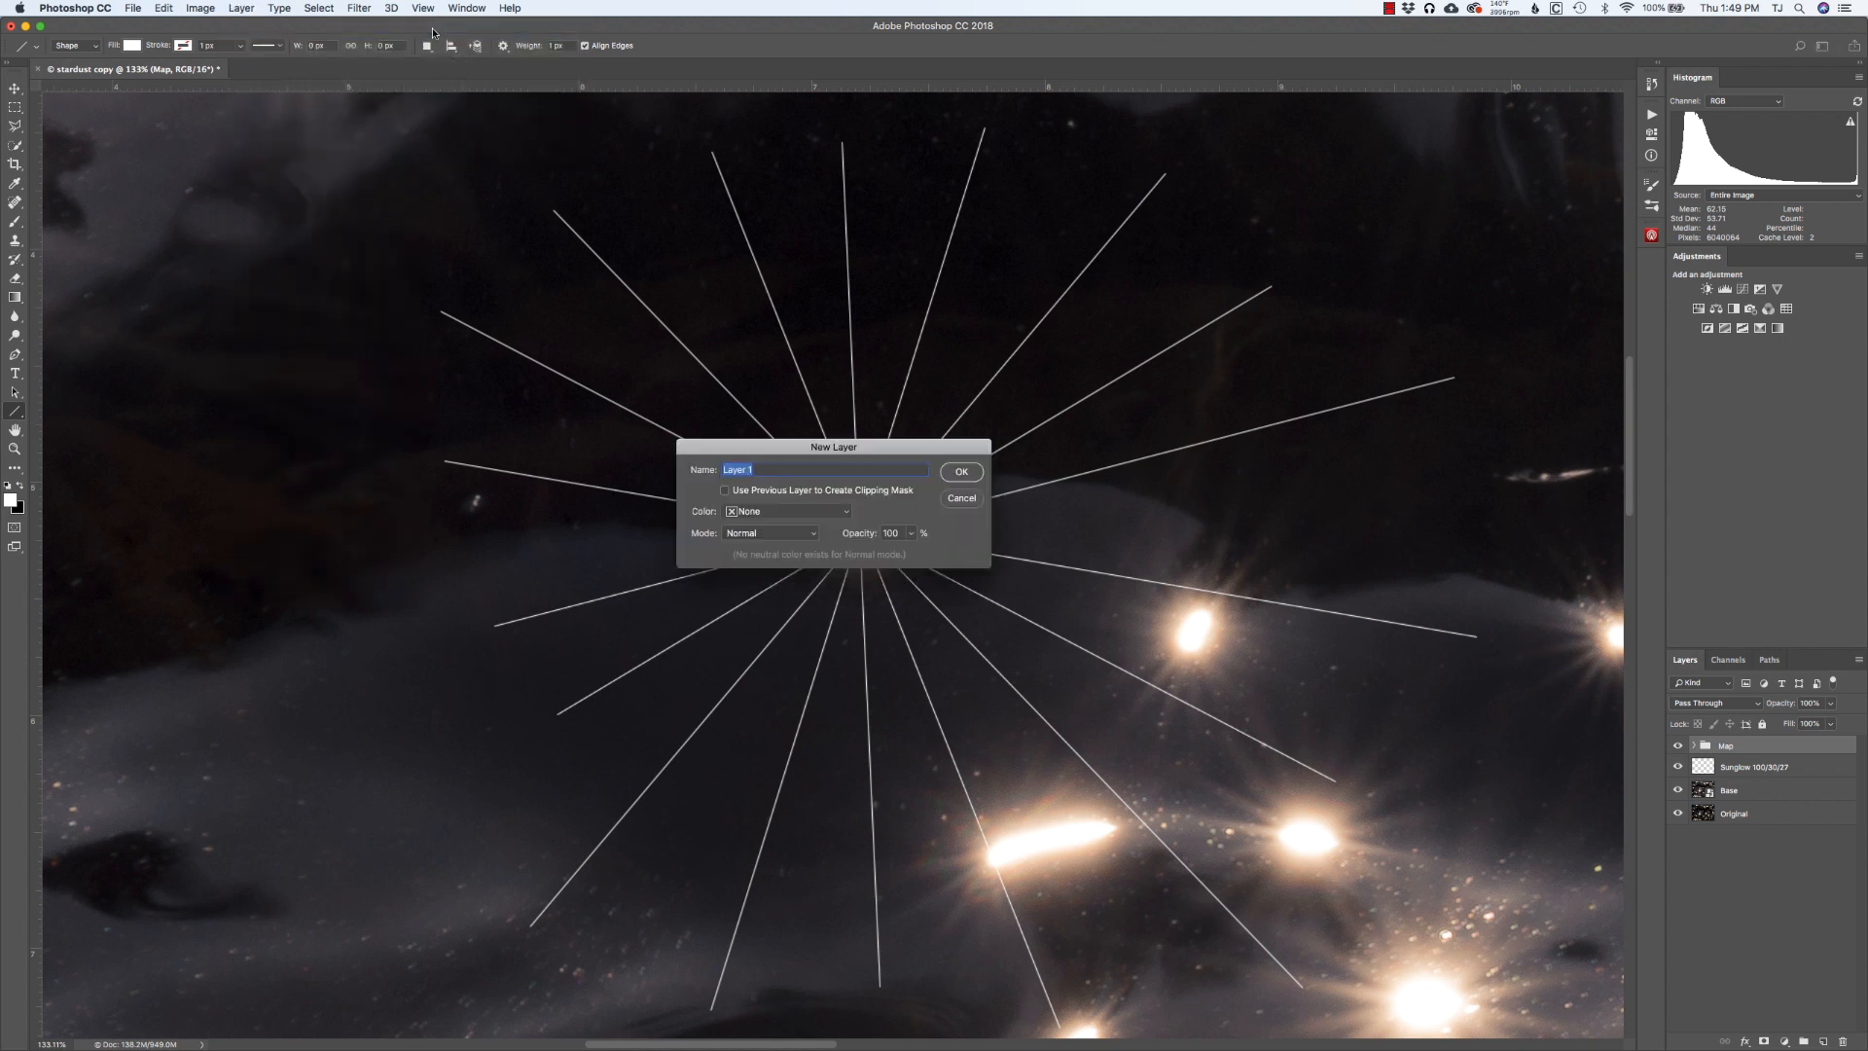
click(962, 473)
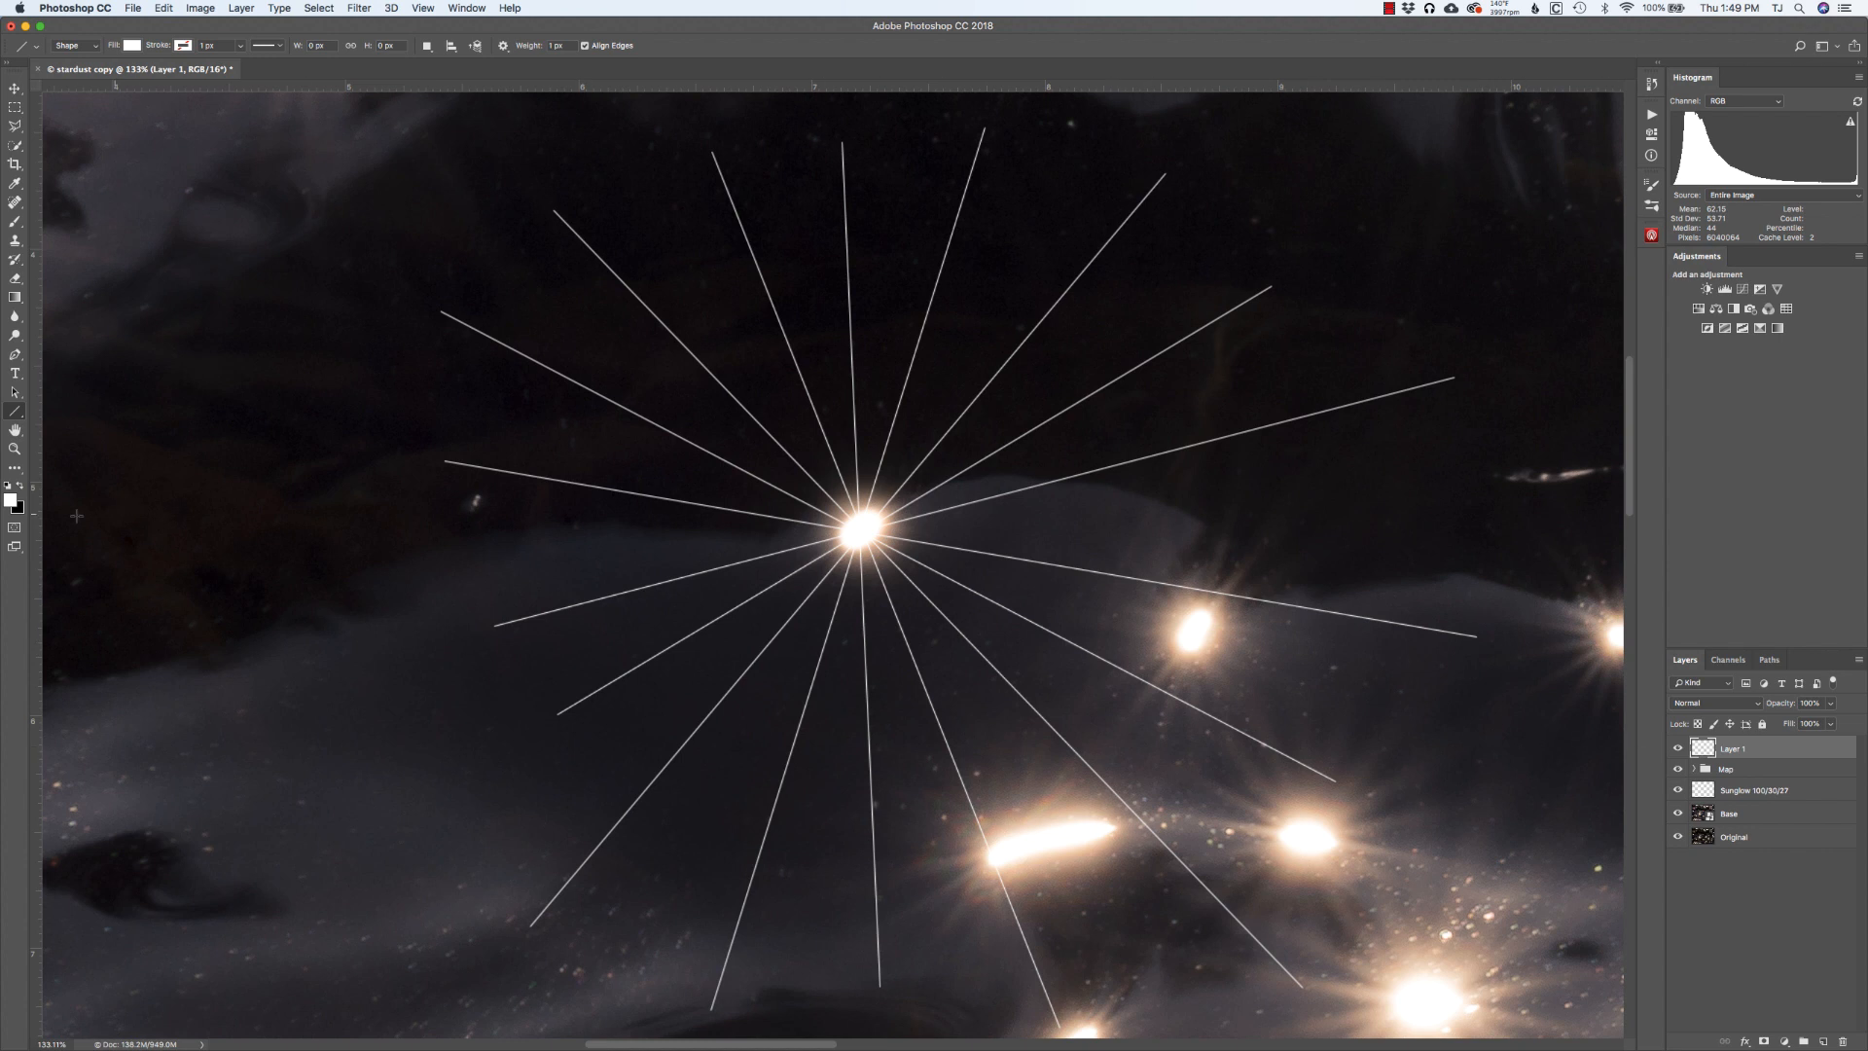
Fill the new layer with the foreground colour at 30% saturation, and hide the fill with a black layer mask.
click(11, 500)
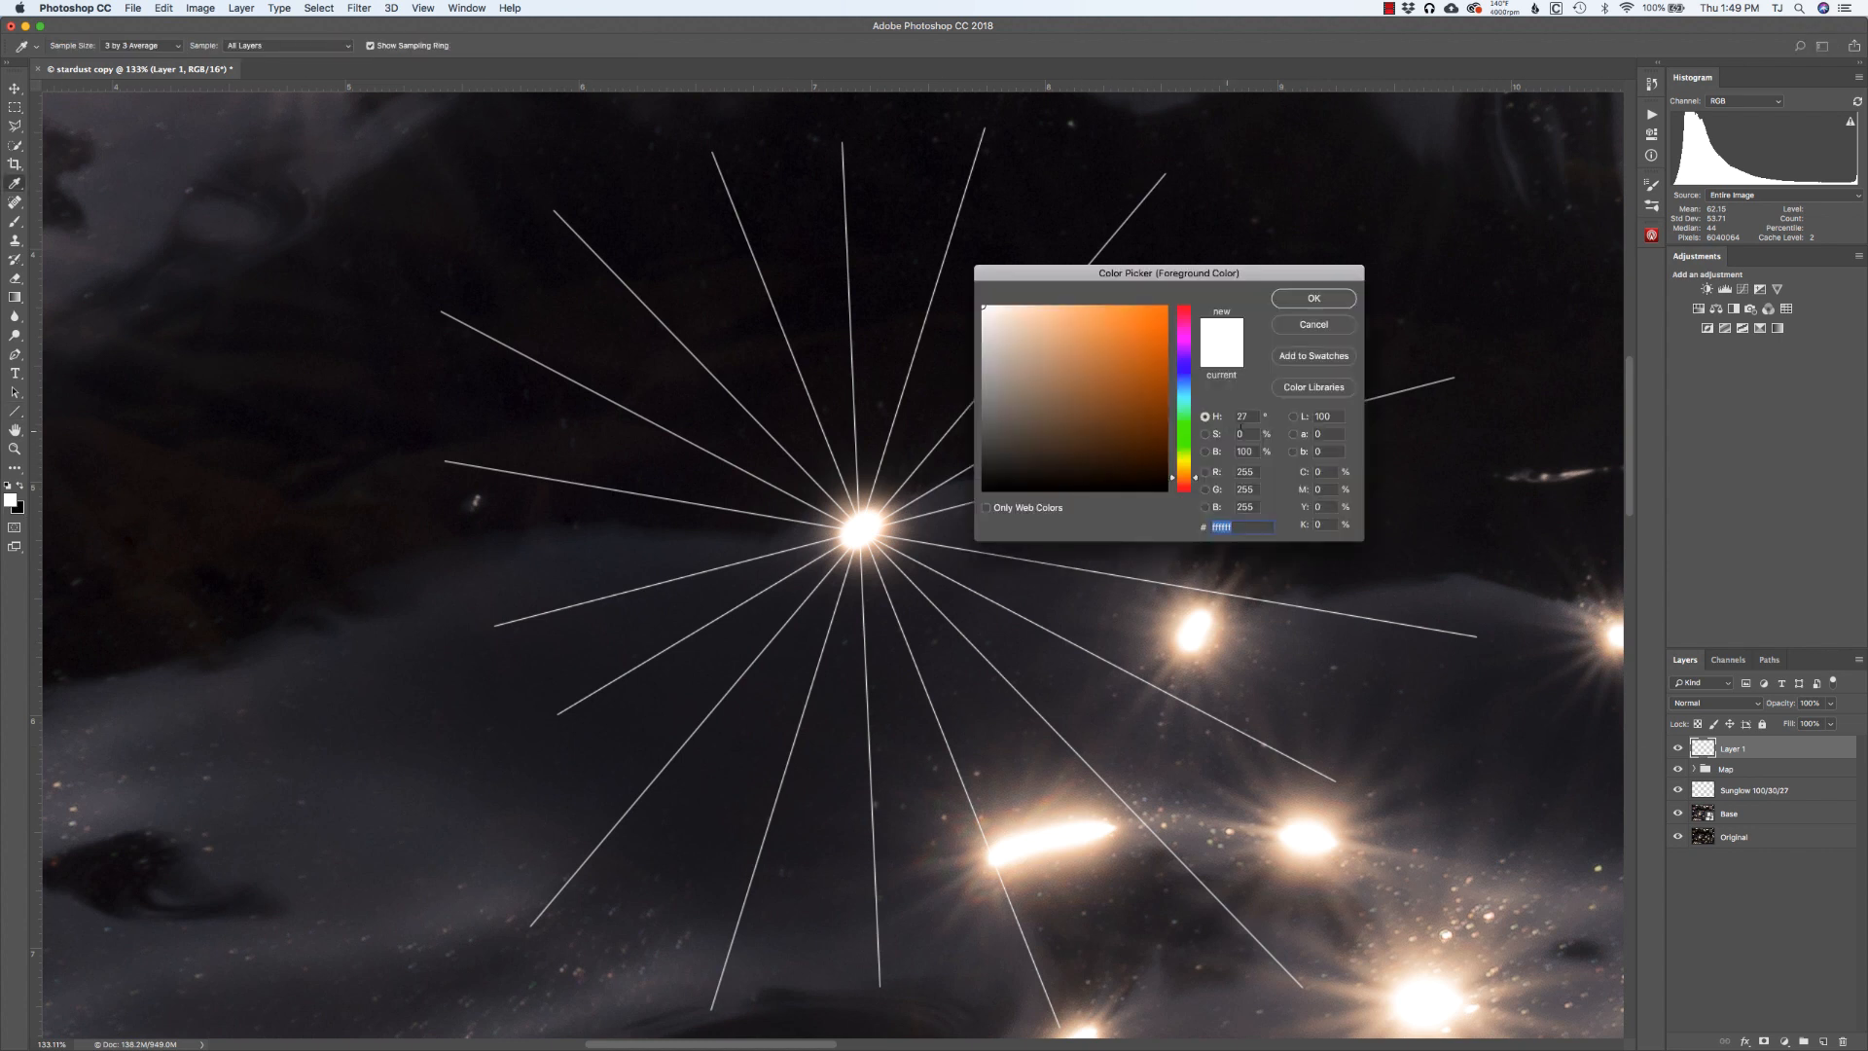
click(1245, 433)
text(30)
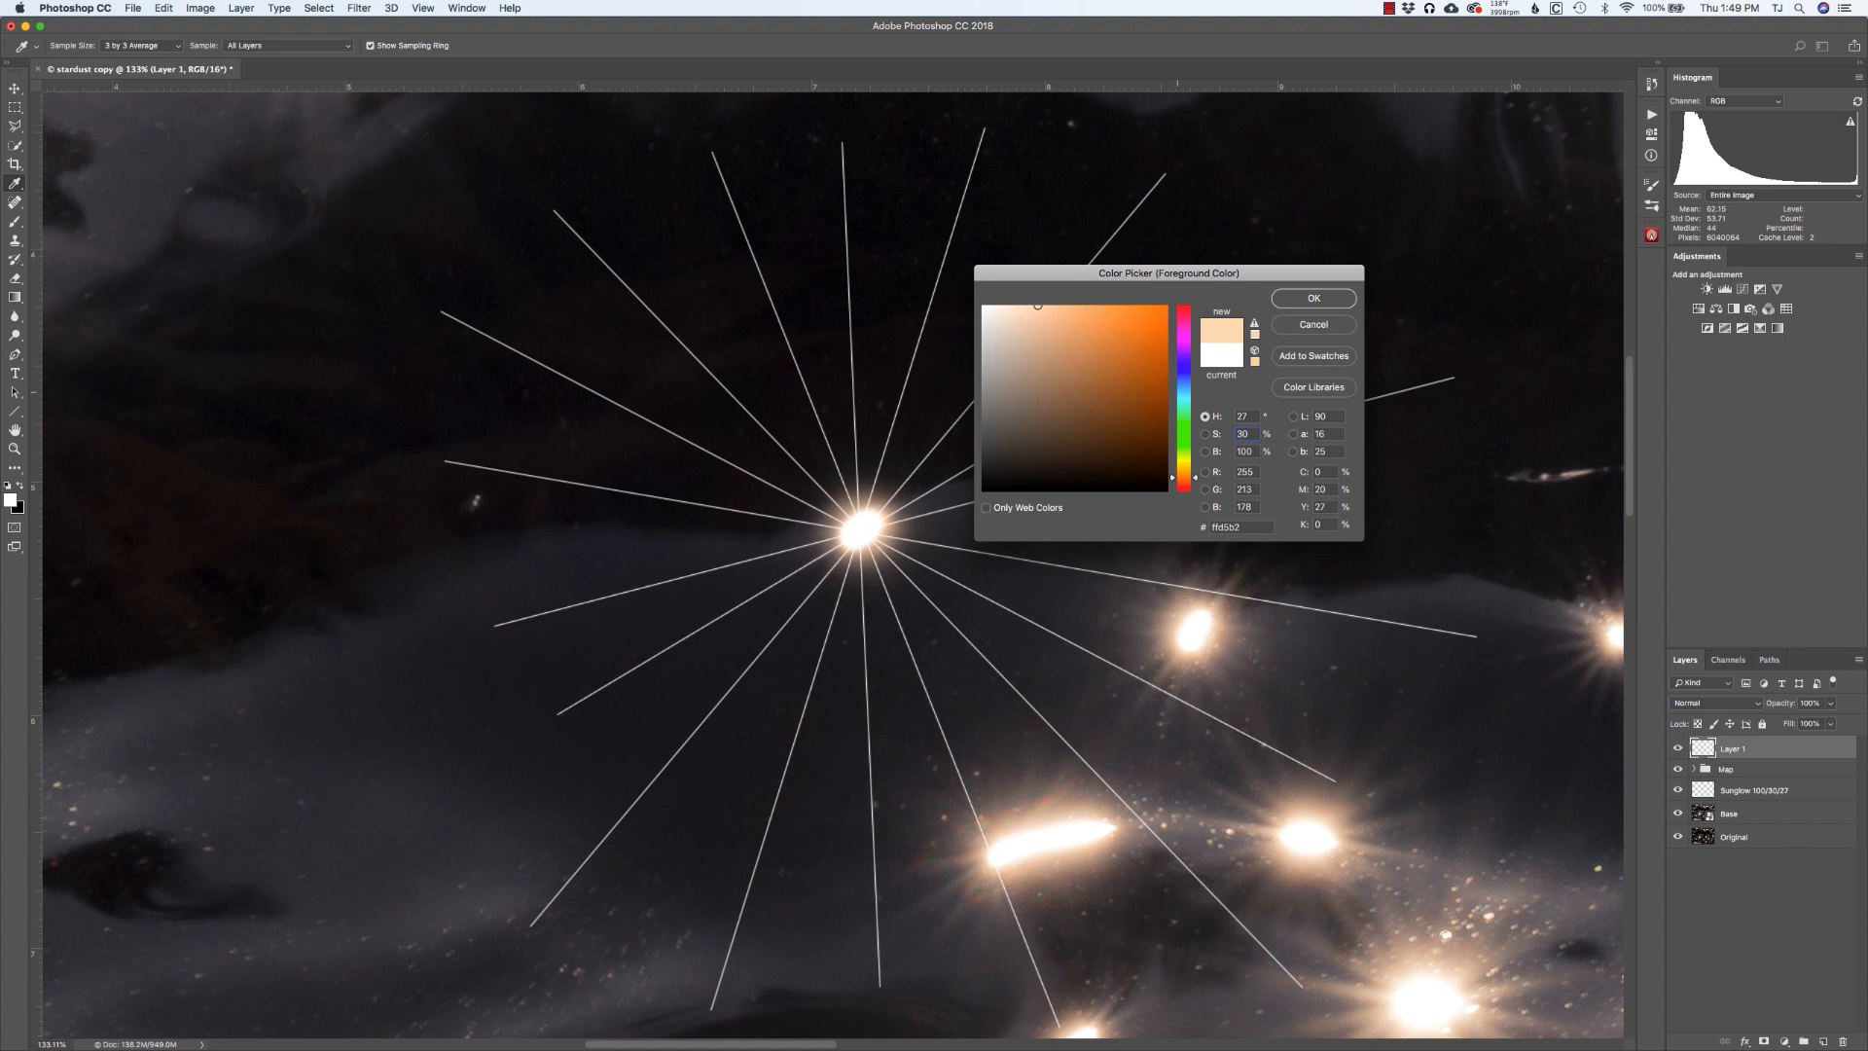
key(Return)
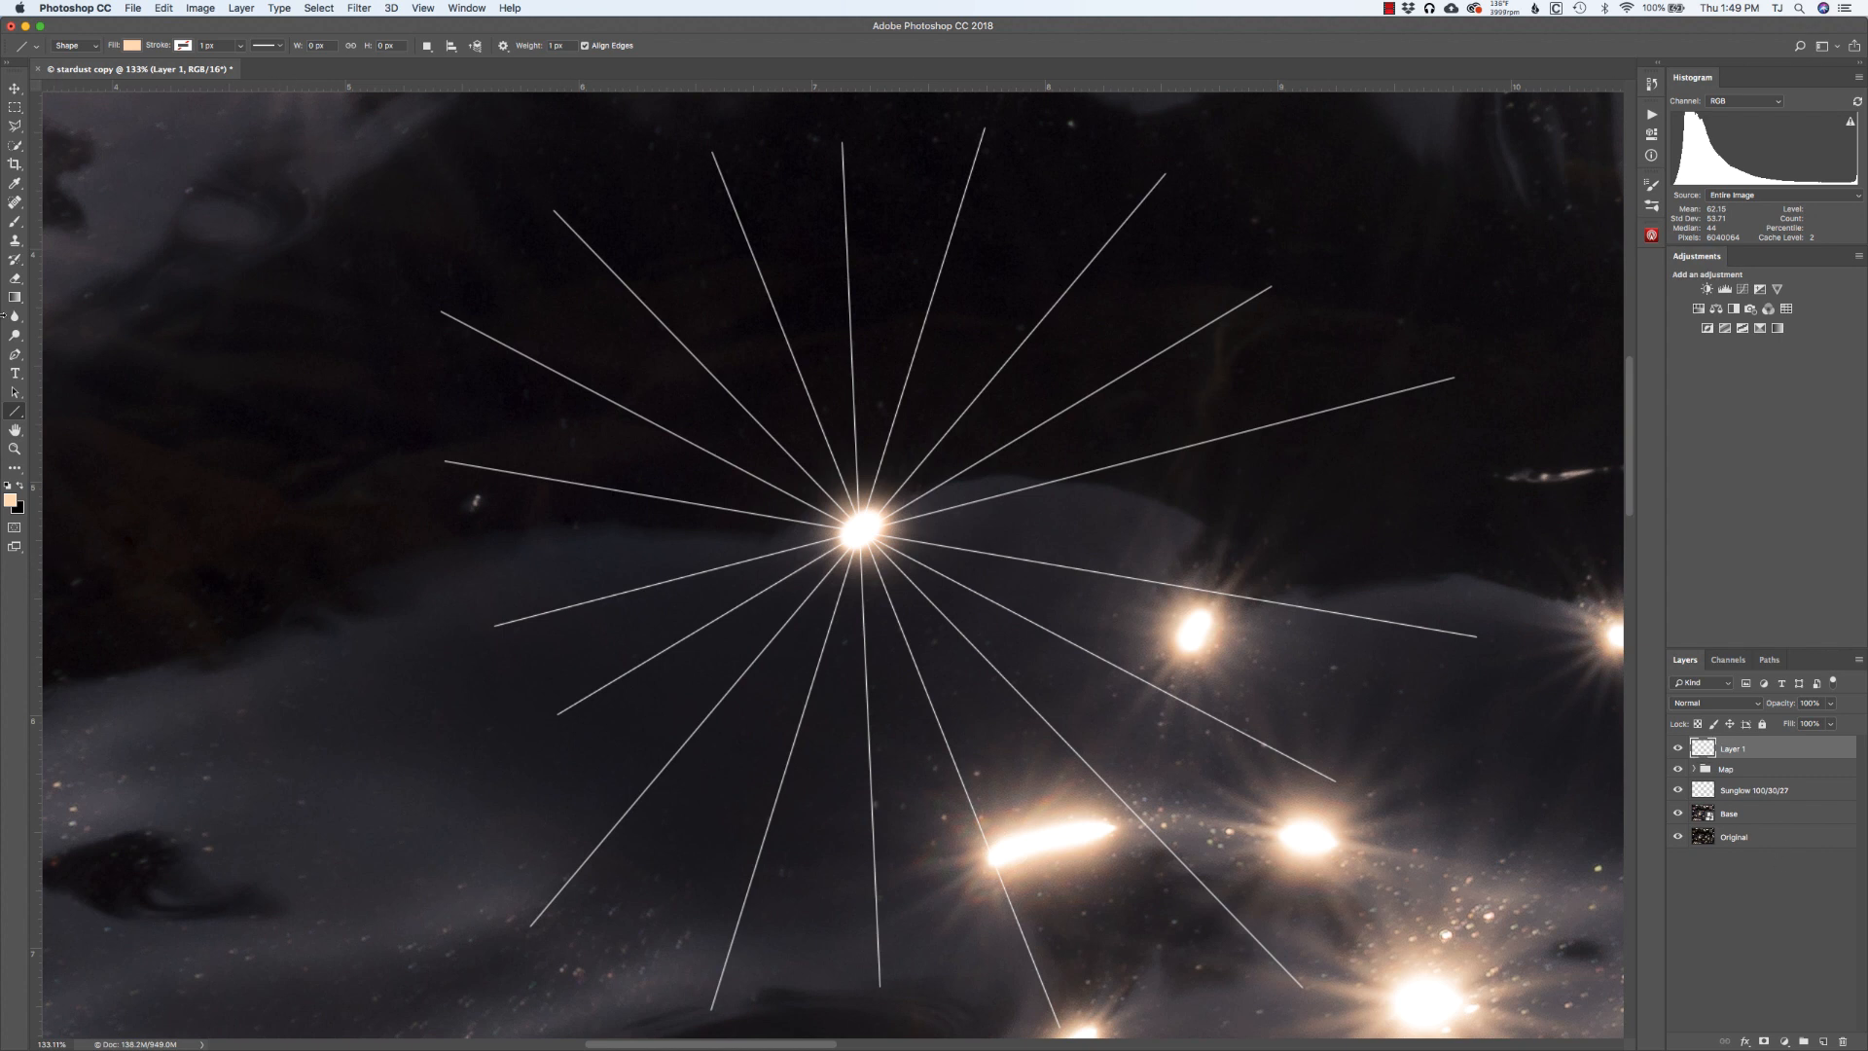
key(alt+BackSpace)
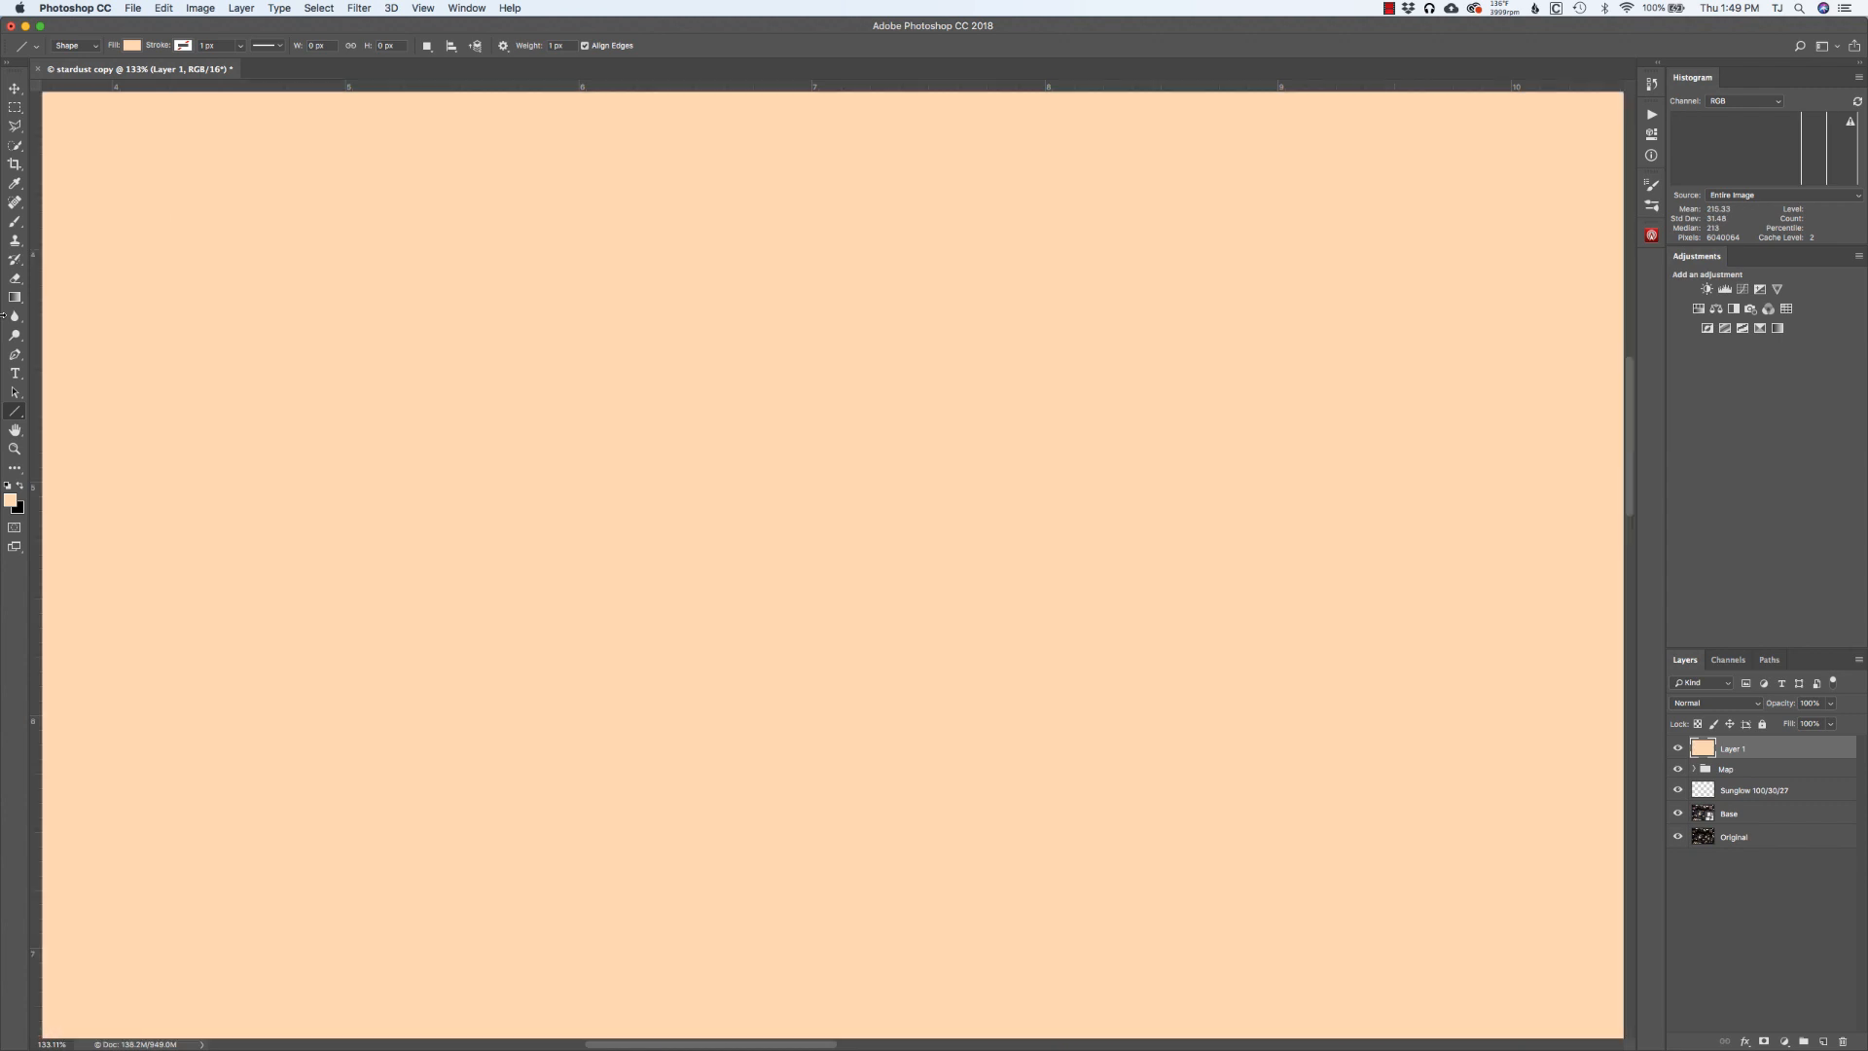
alt+click(1765, 1041)
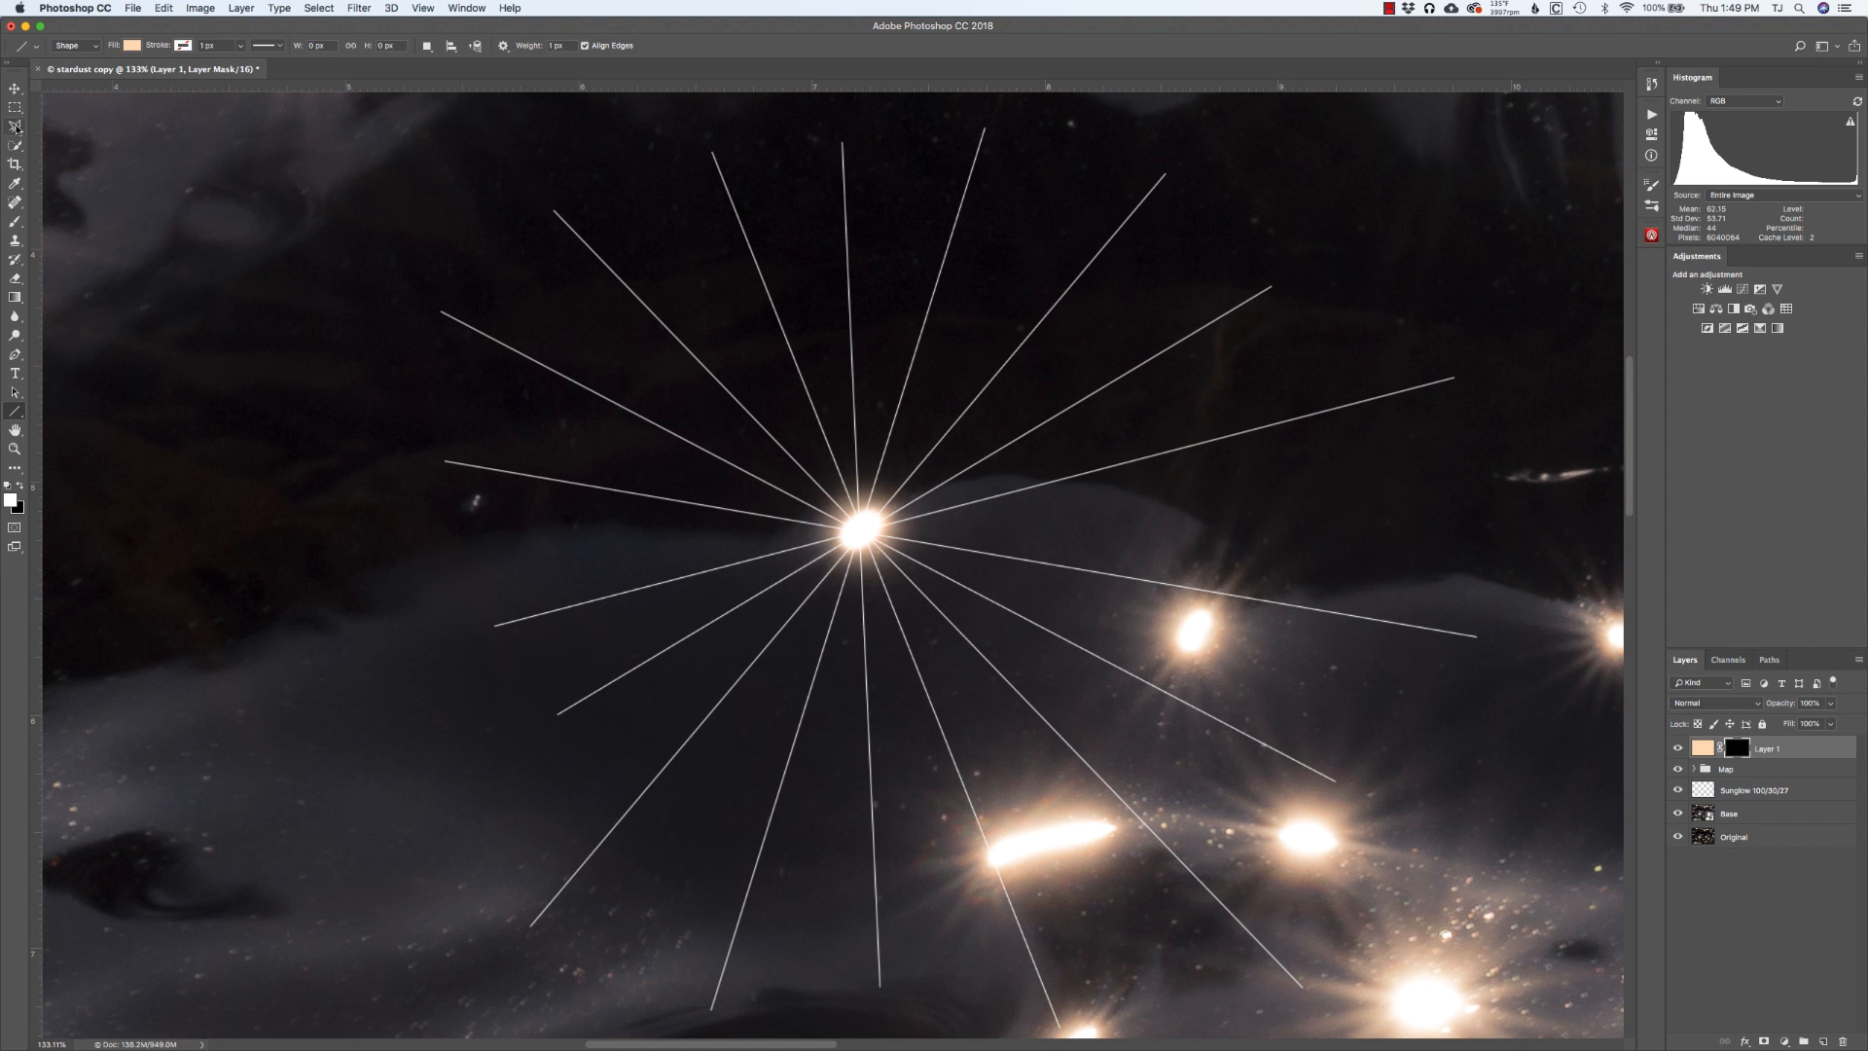
Select a narrow wedge from the sparkle around the steep upper-left ray with the Polygonal Lasso, fill it white on the mask and deselect.
click(15, 126)
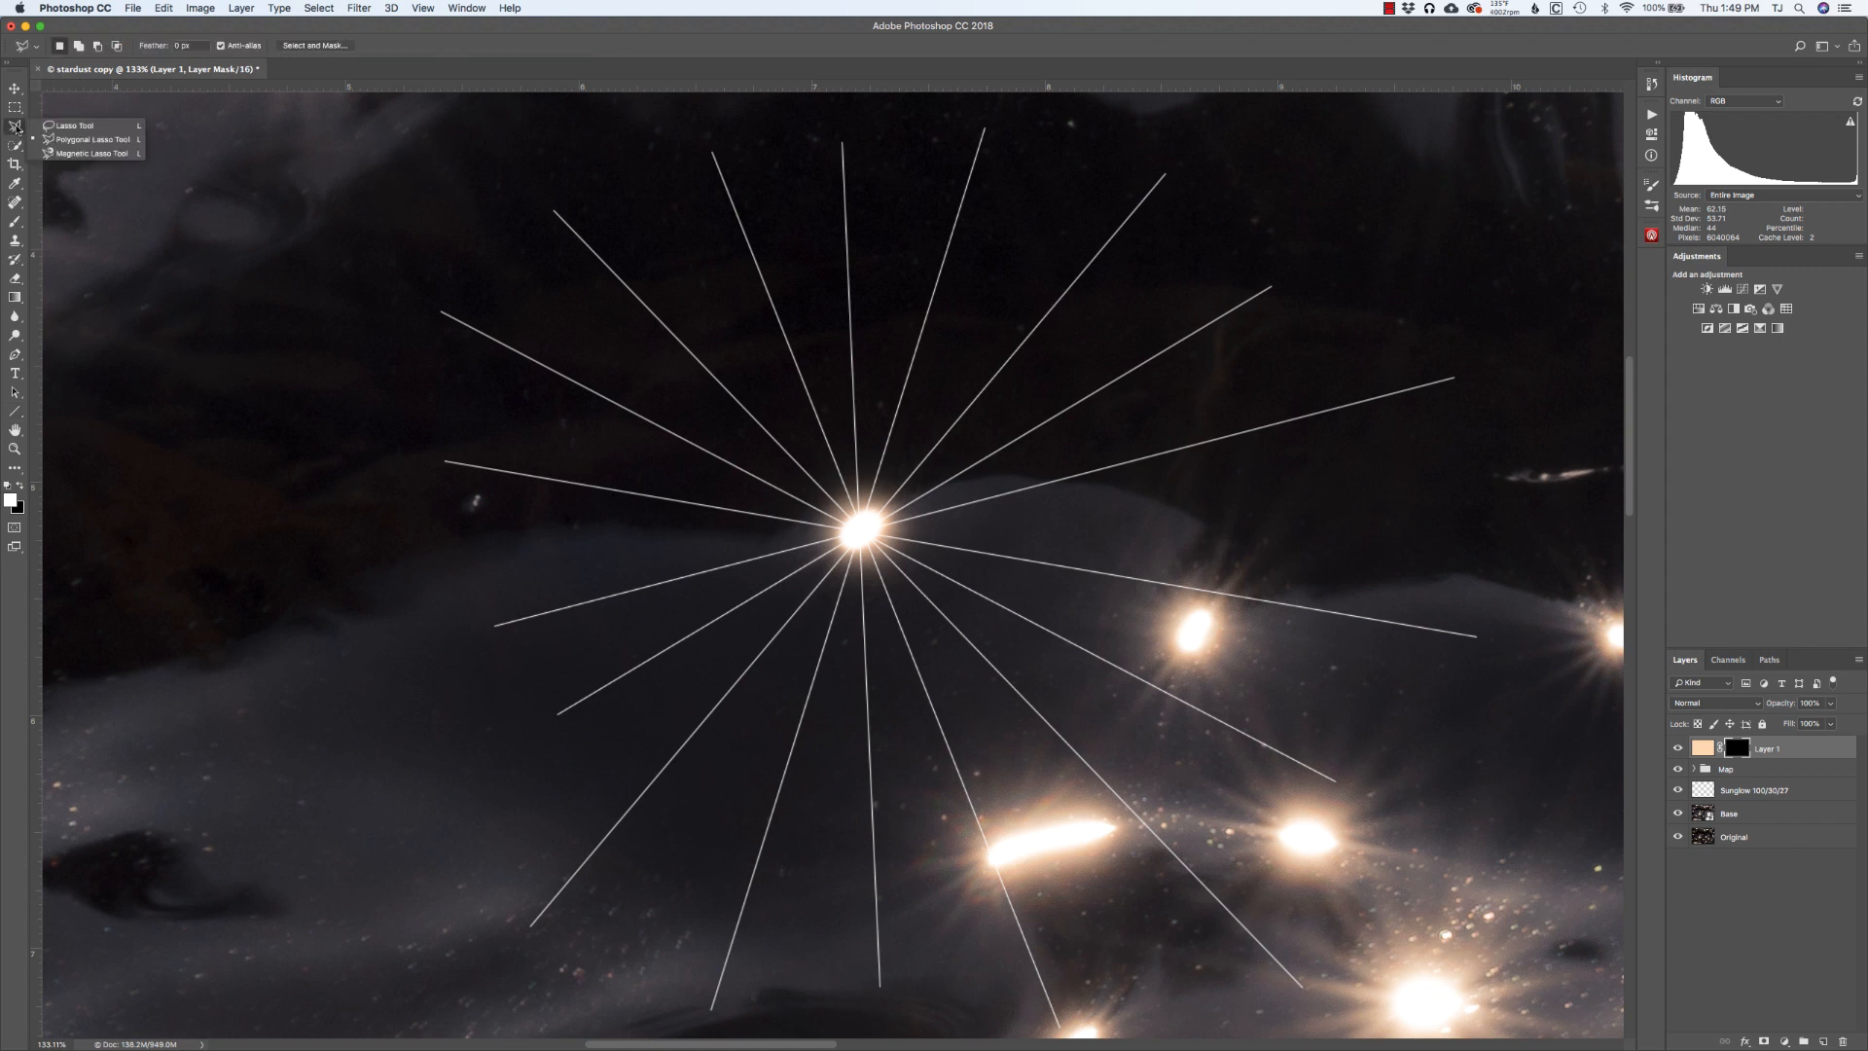
click(72, 142)
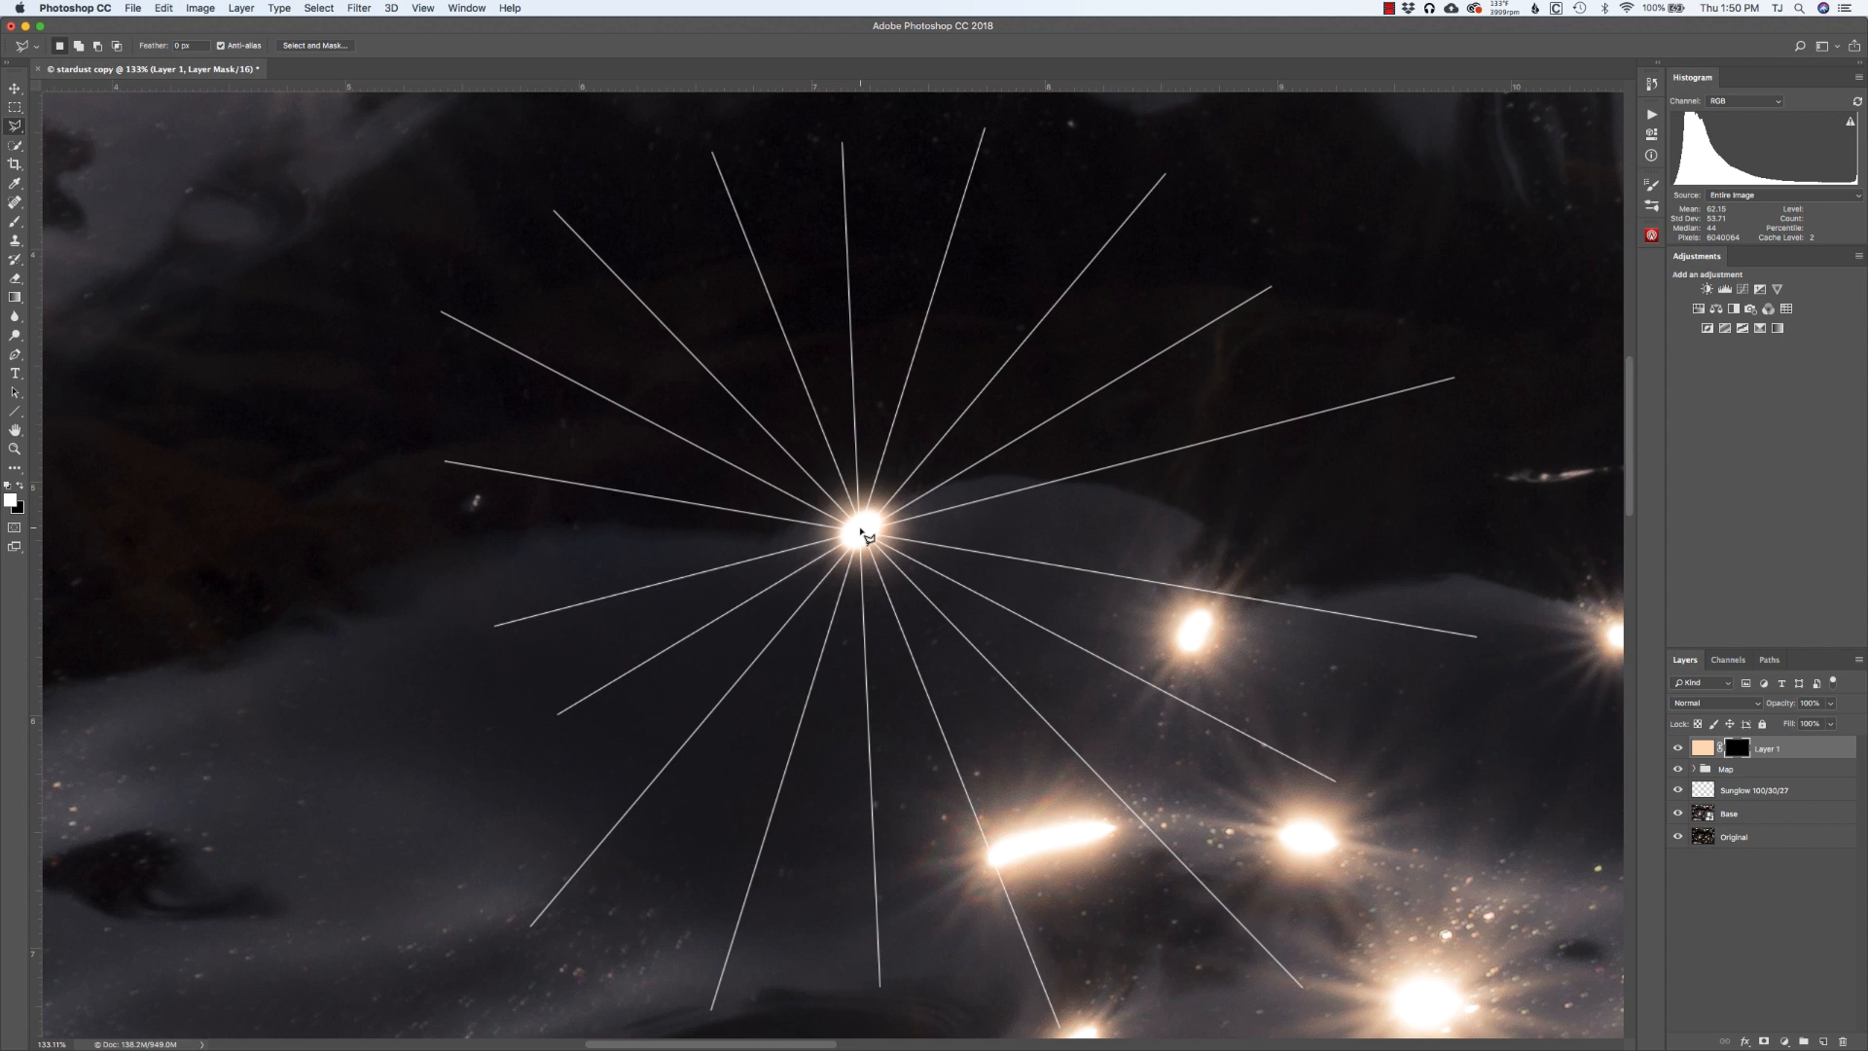
click(859, 527)
scroll(681, 146, up, 2)
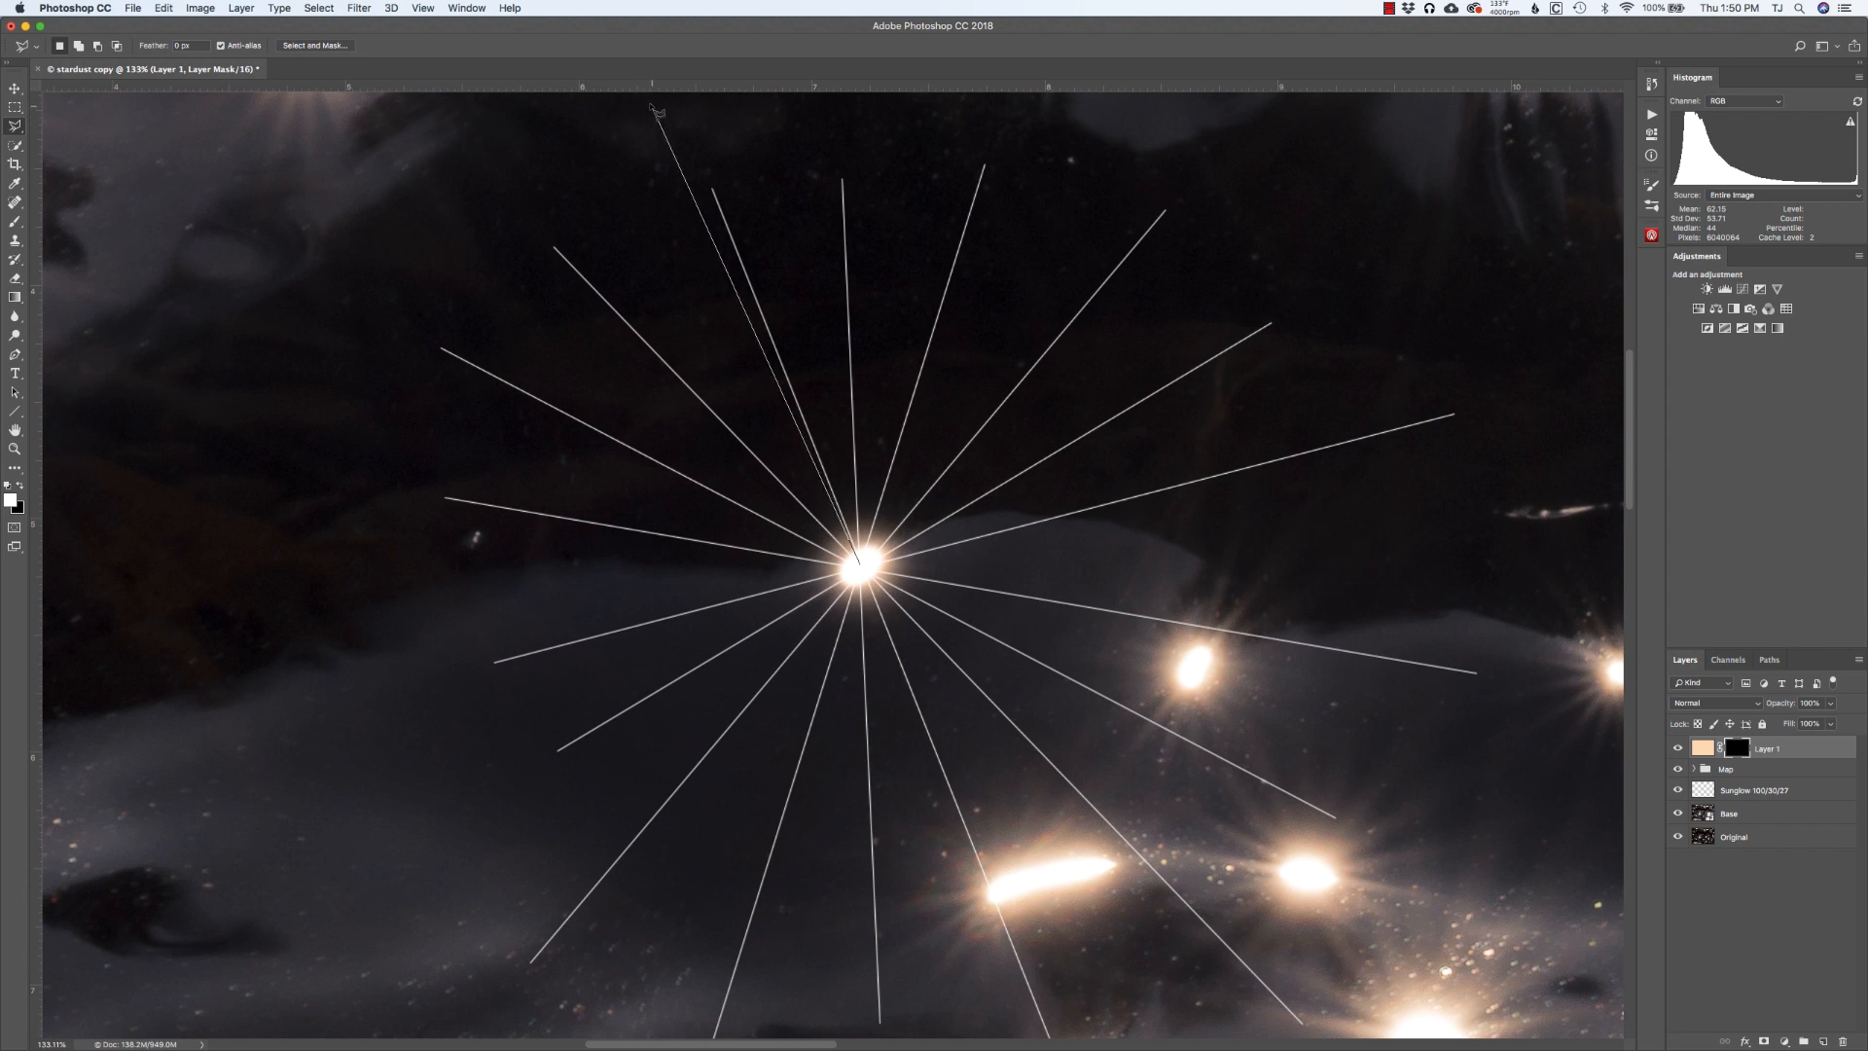
scroll(646, 102, up, 2)
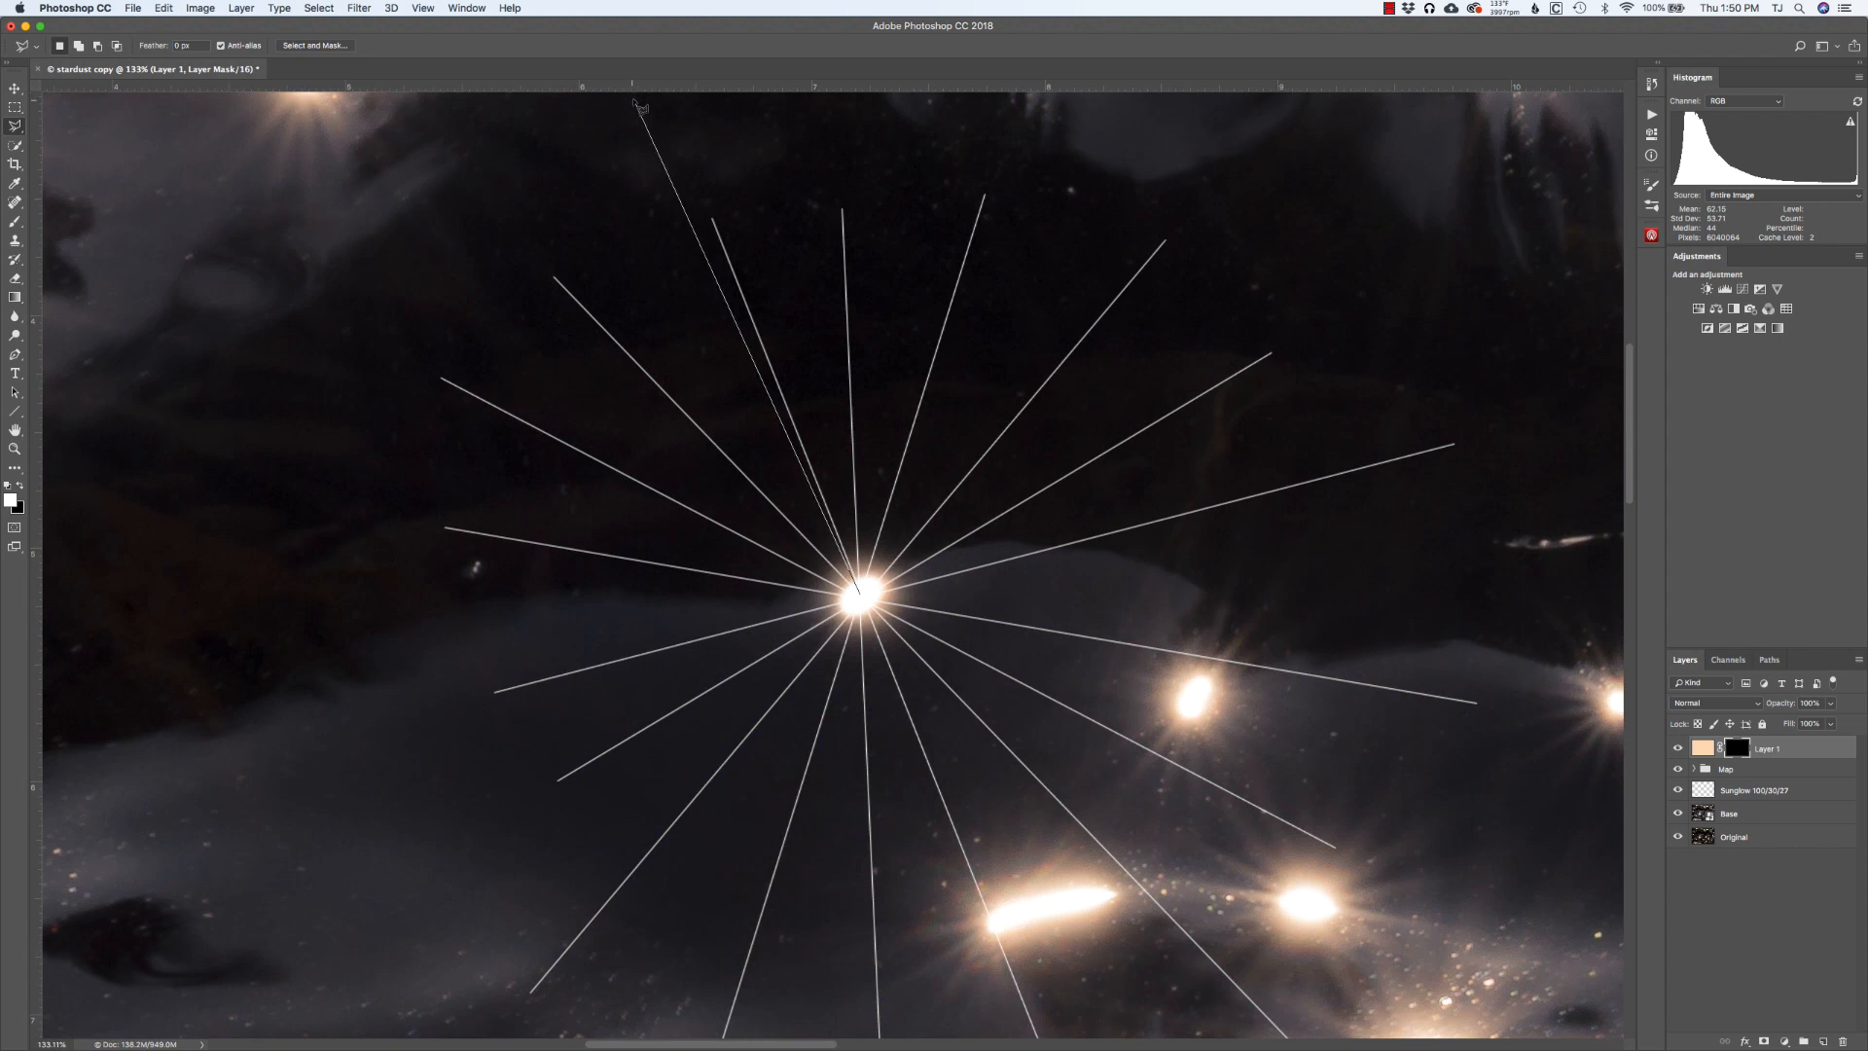
click(633, 99)
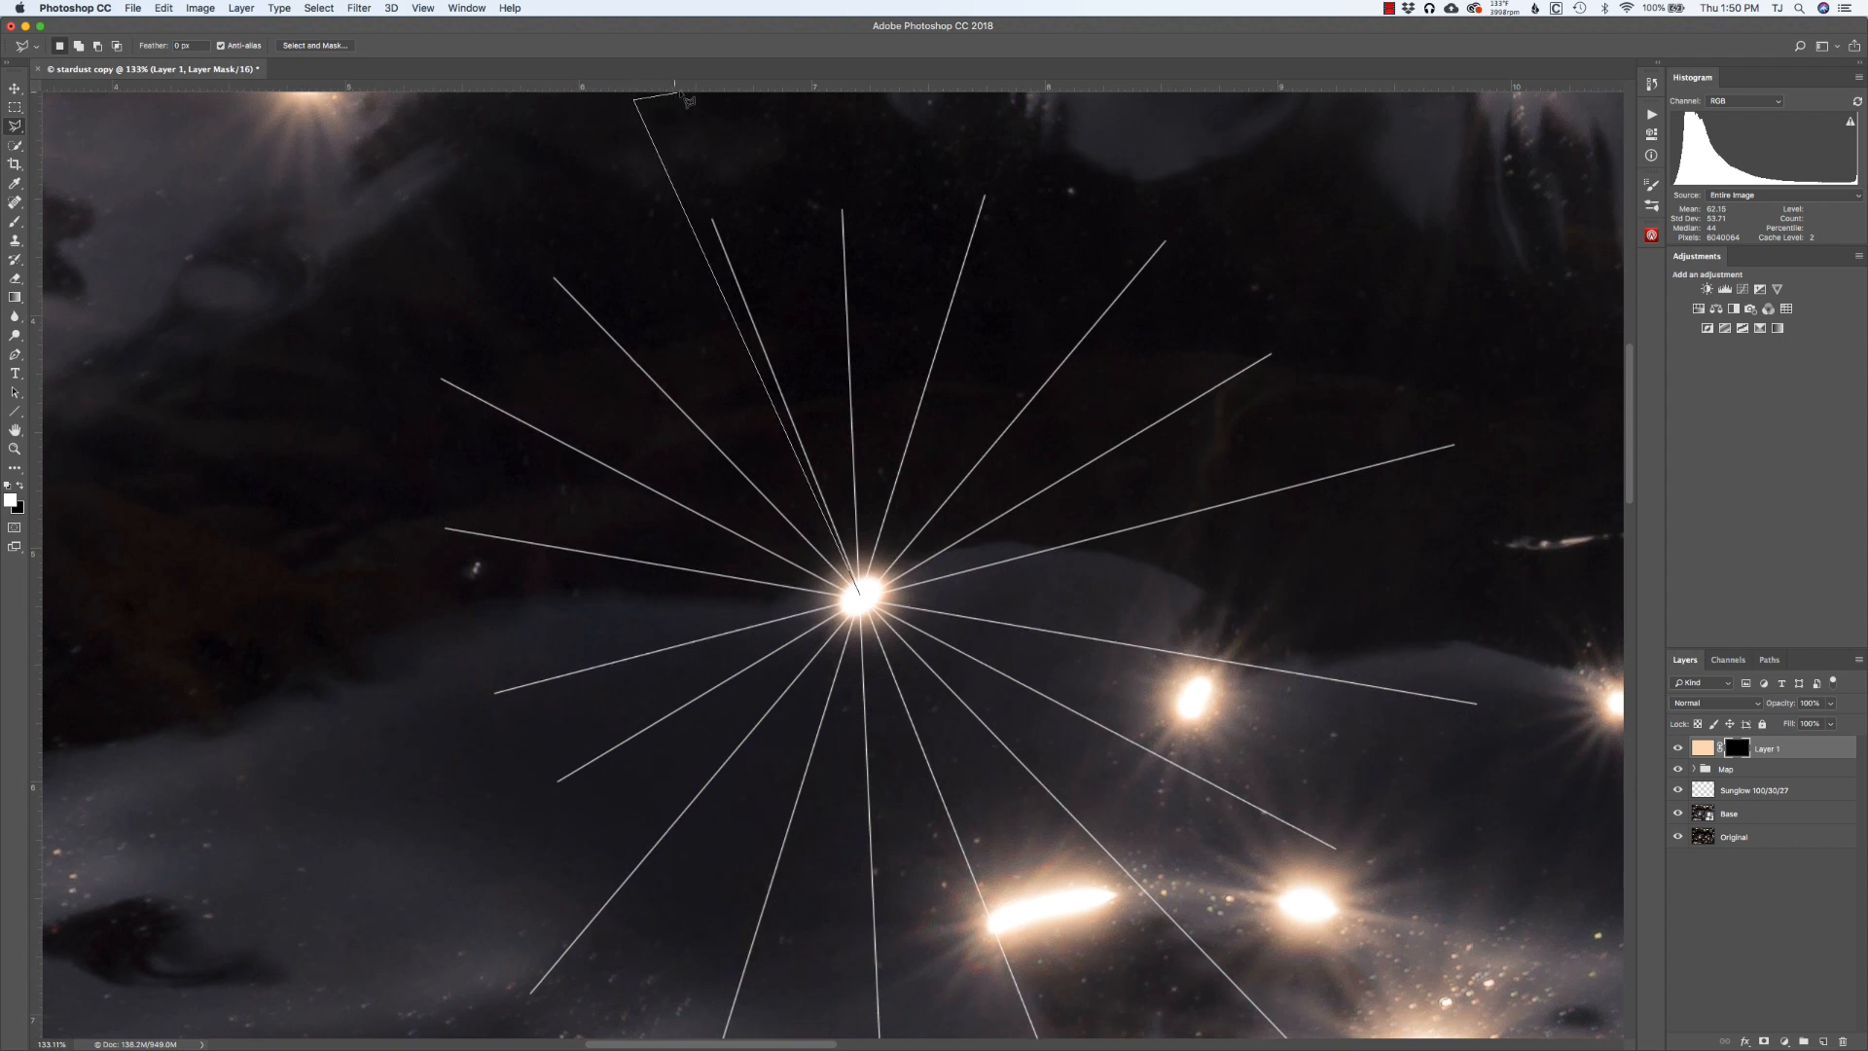
scroll(686, 99, up, 1)
click(693, 95)
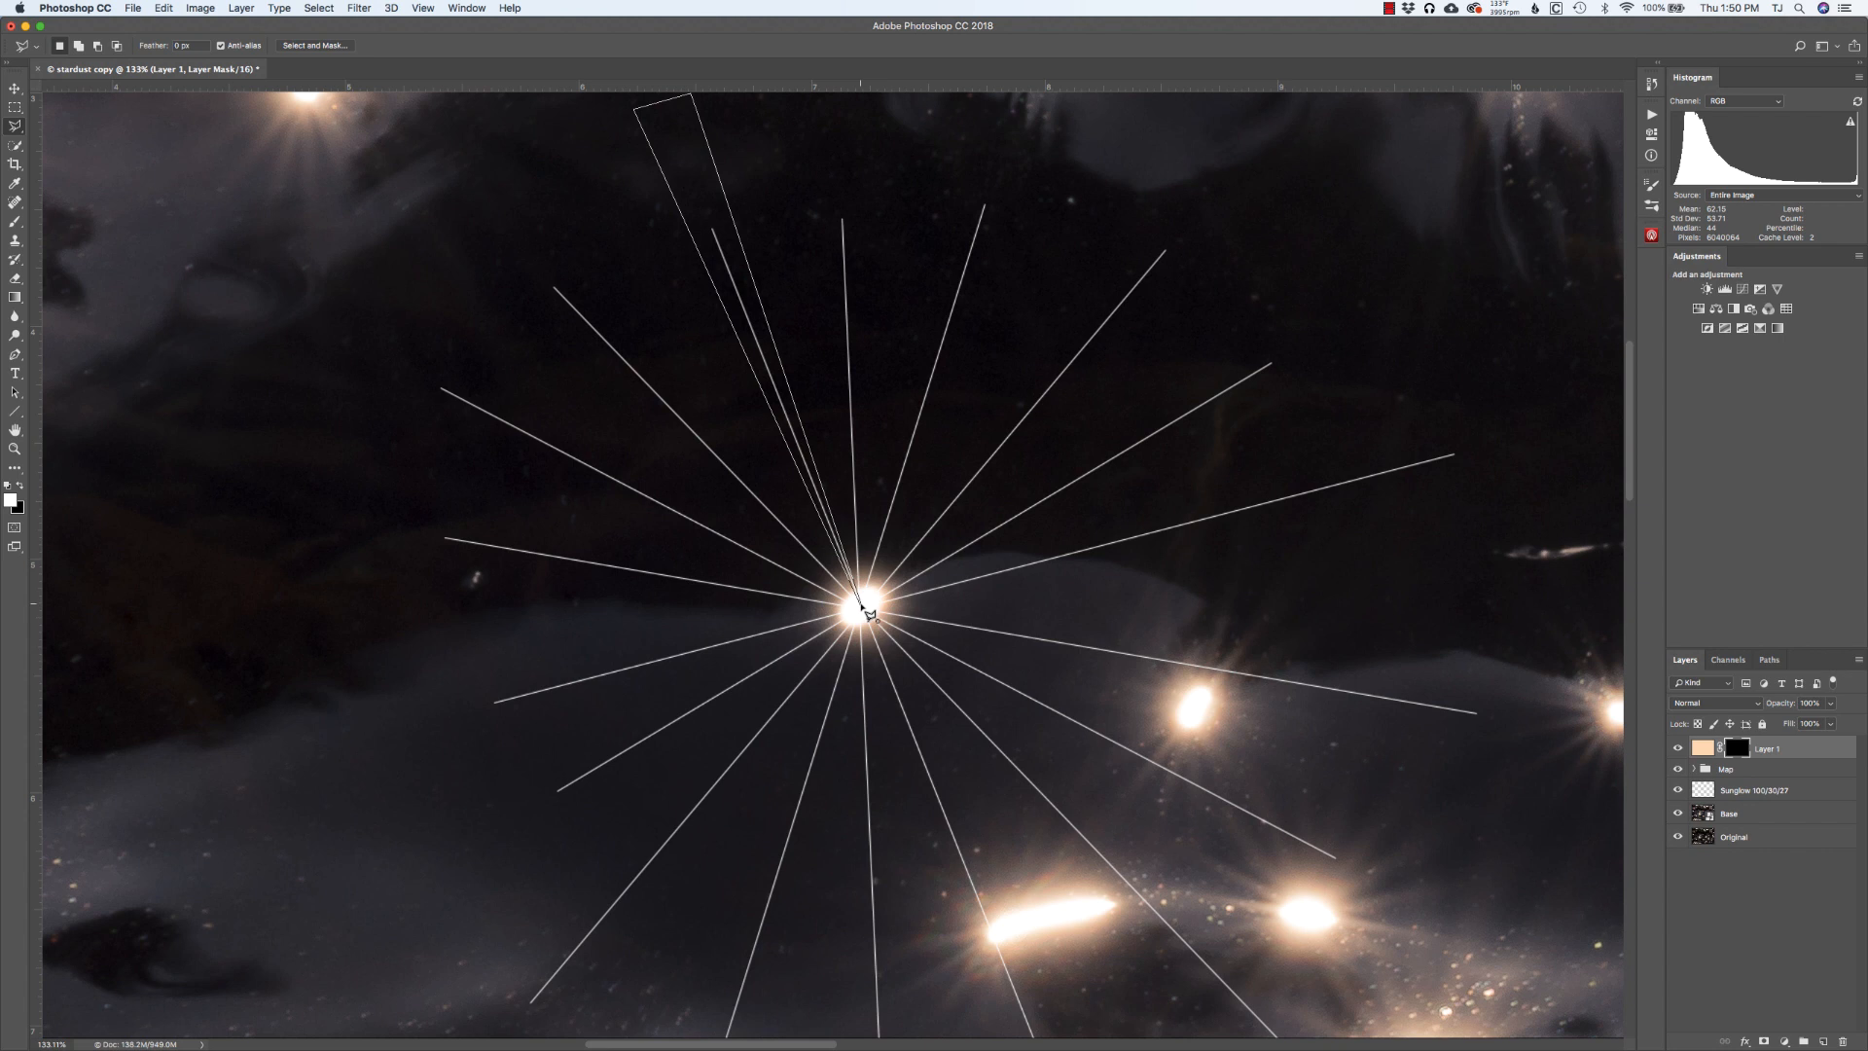
click(861, 606)
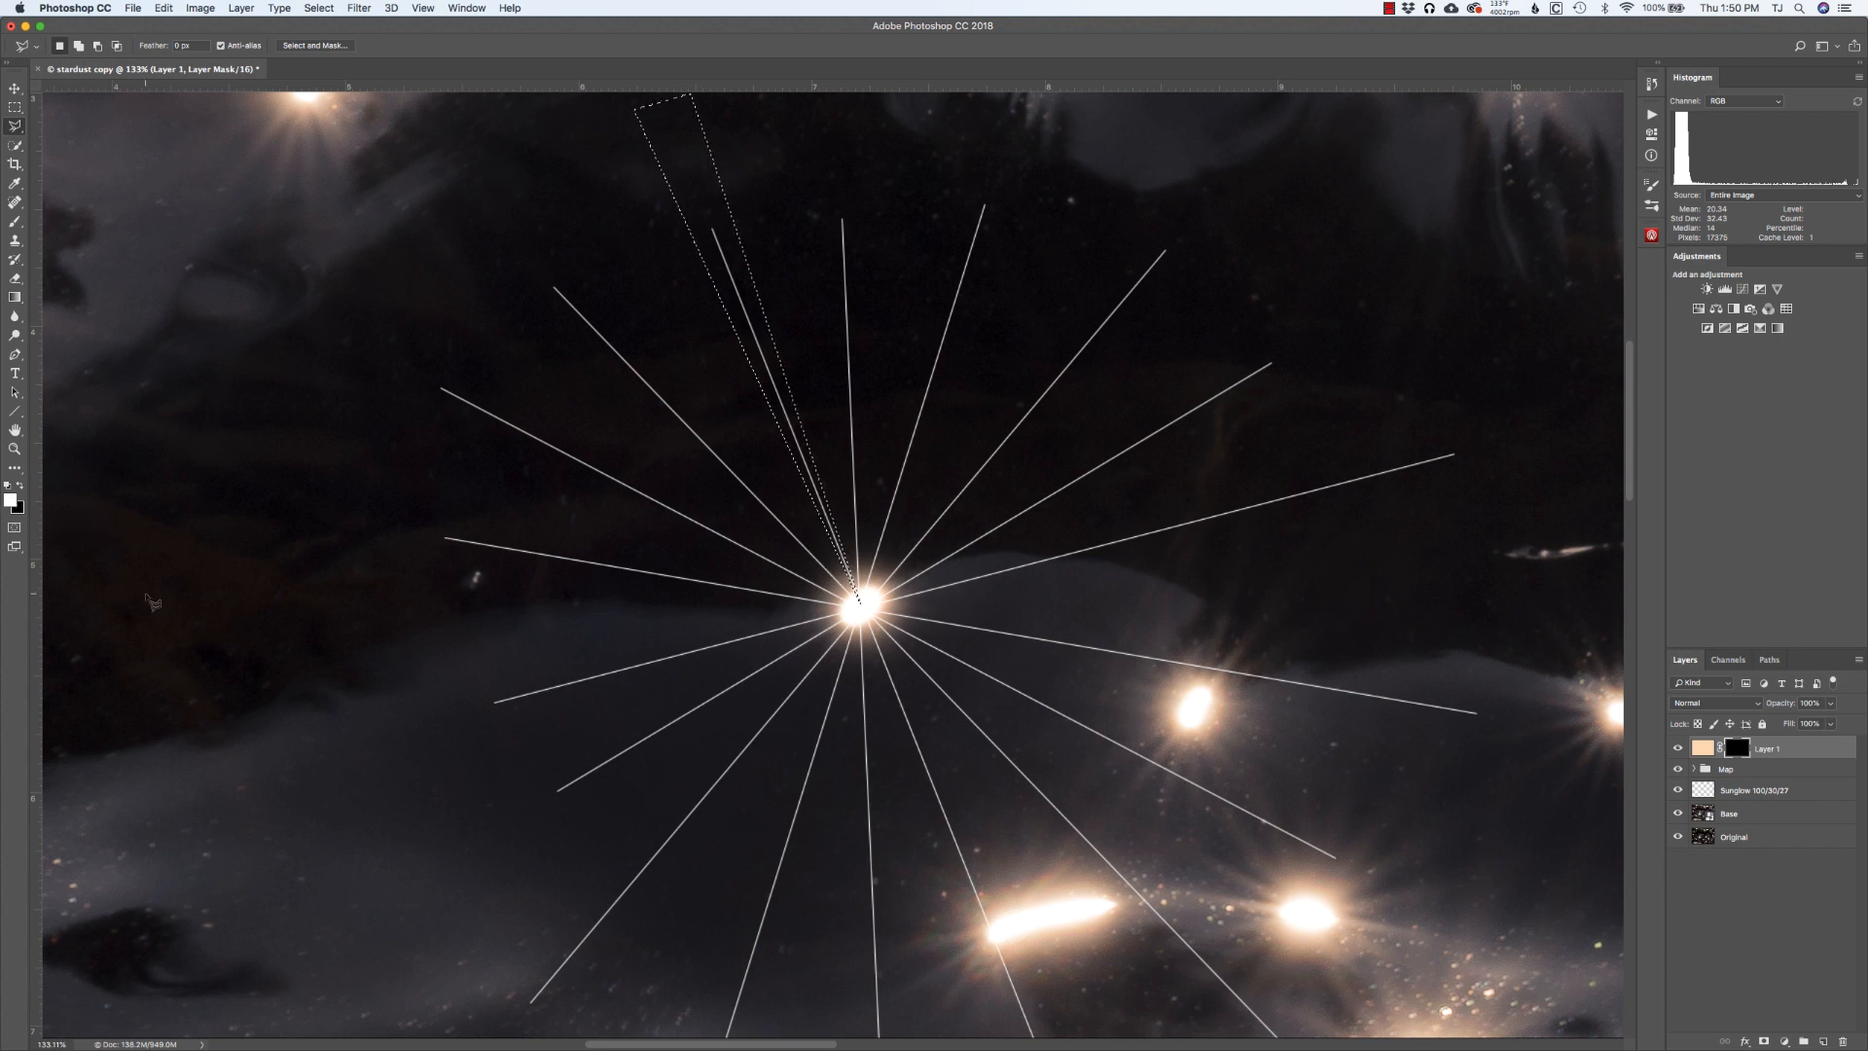
key(alt+BackSpace)
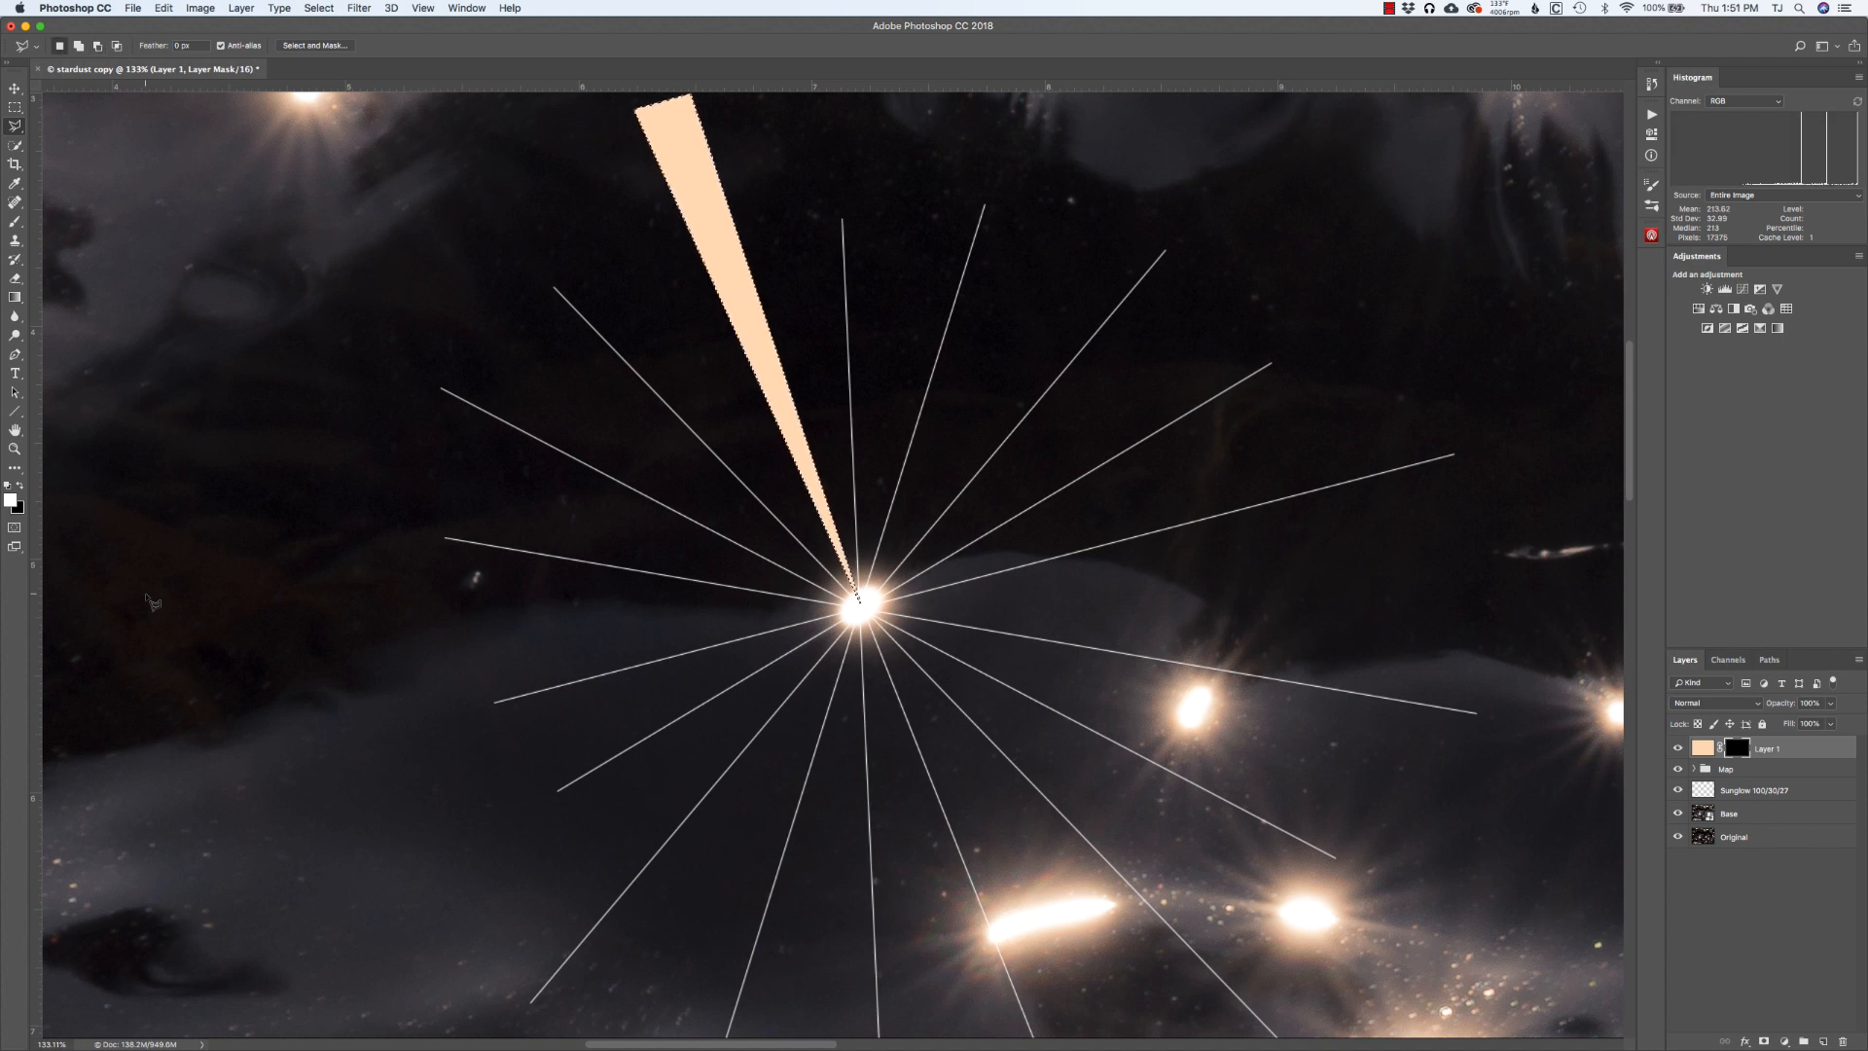
key(super+d)
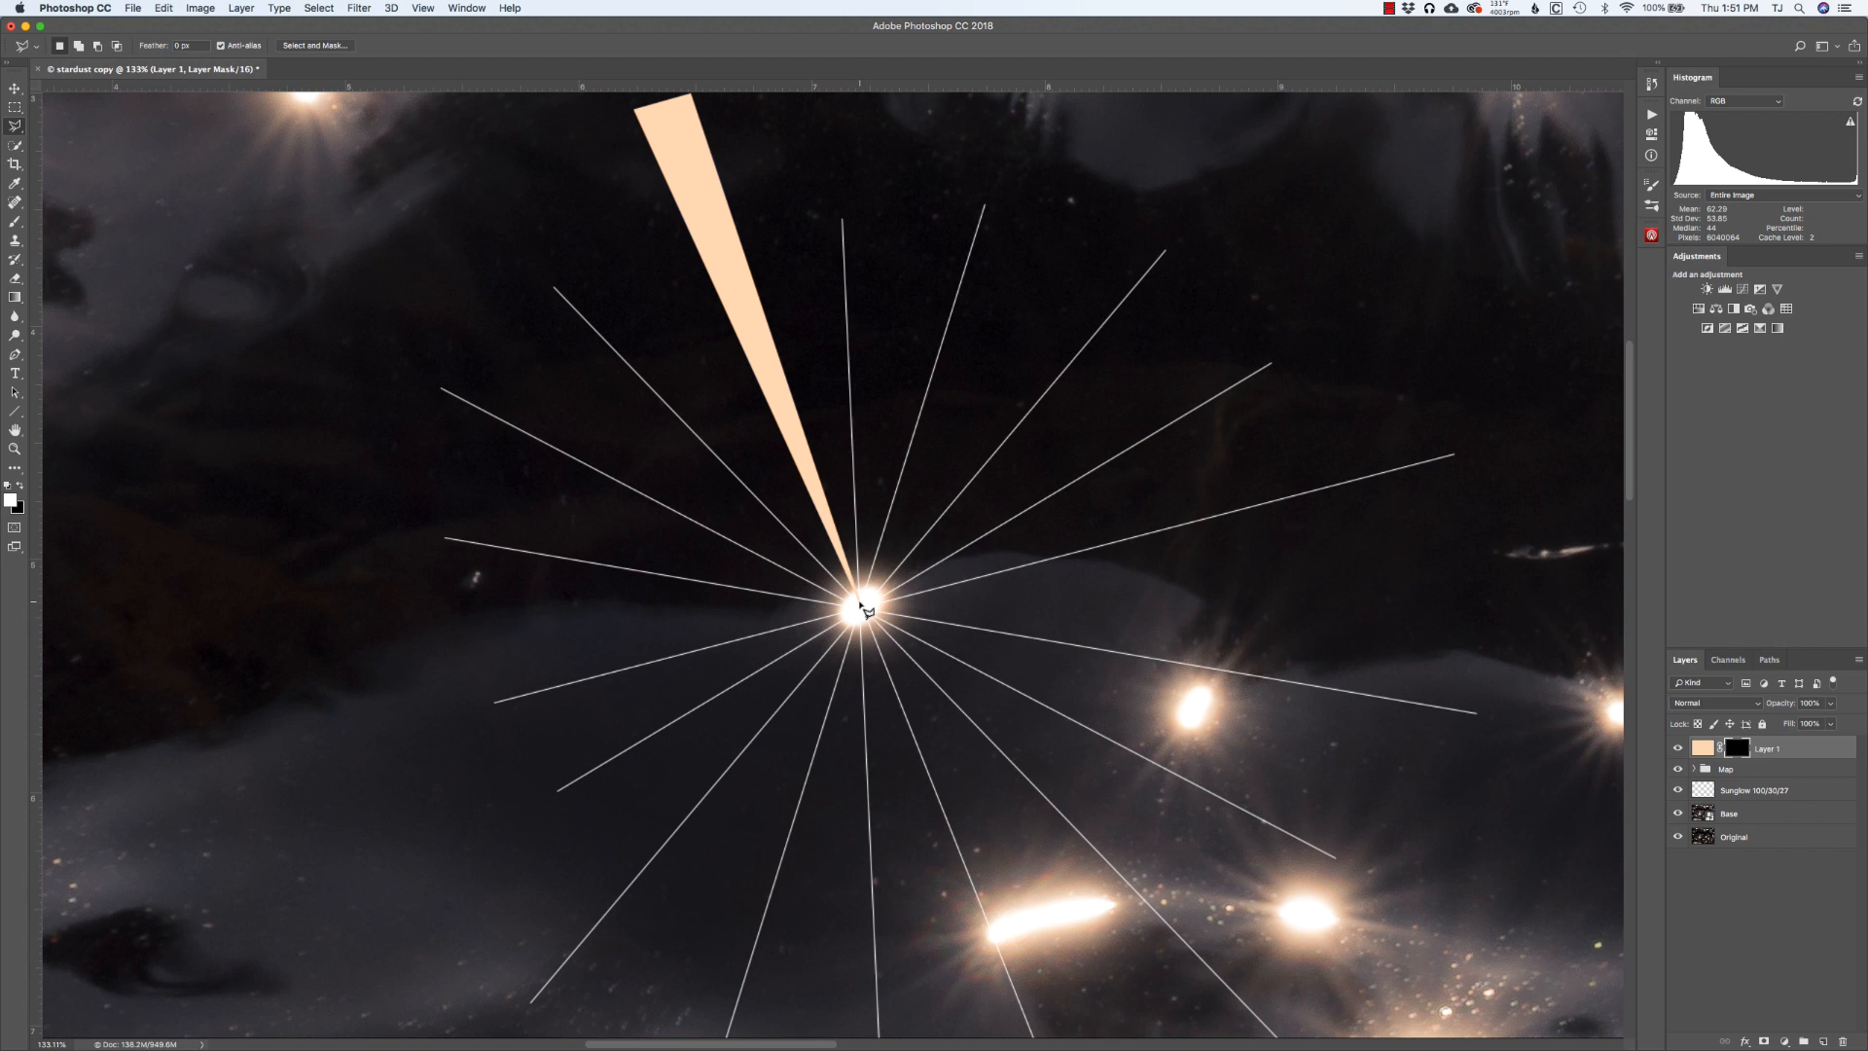
click(860, 607)
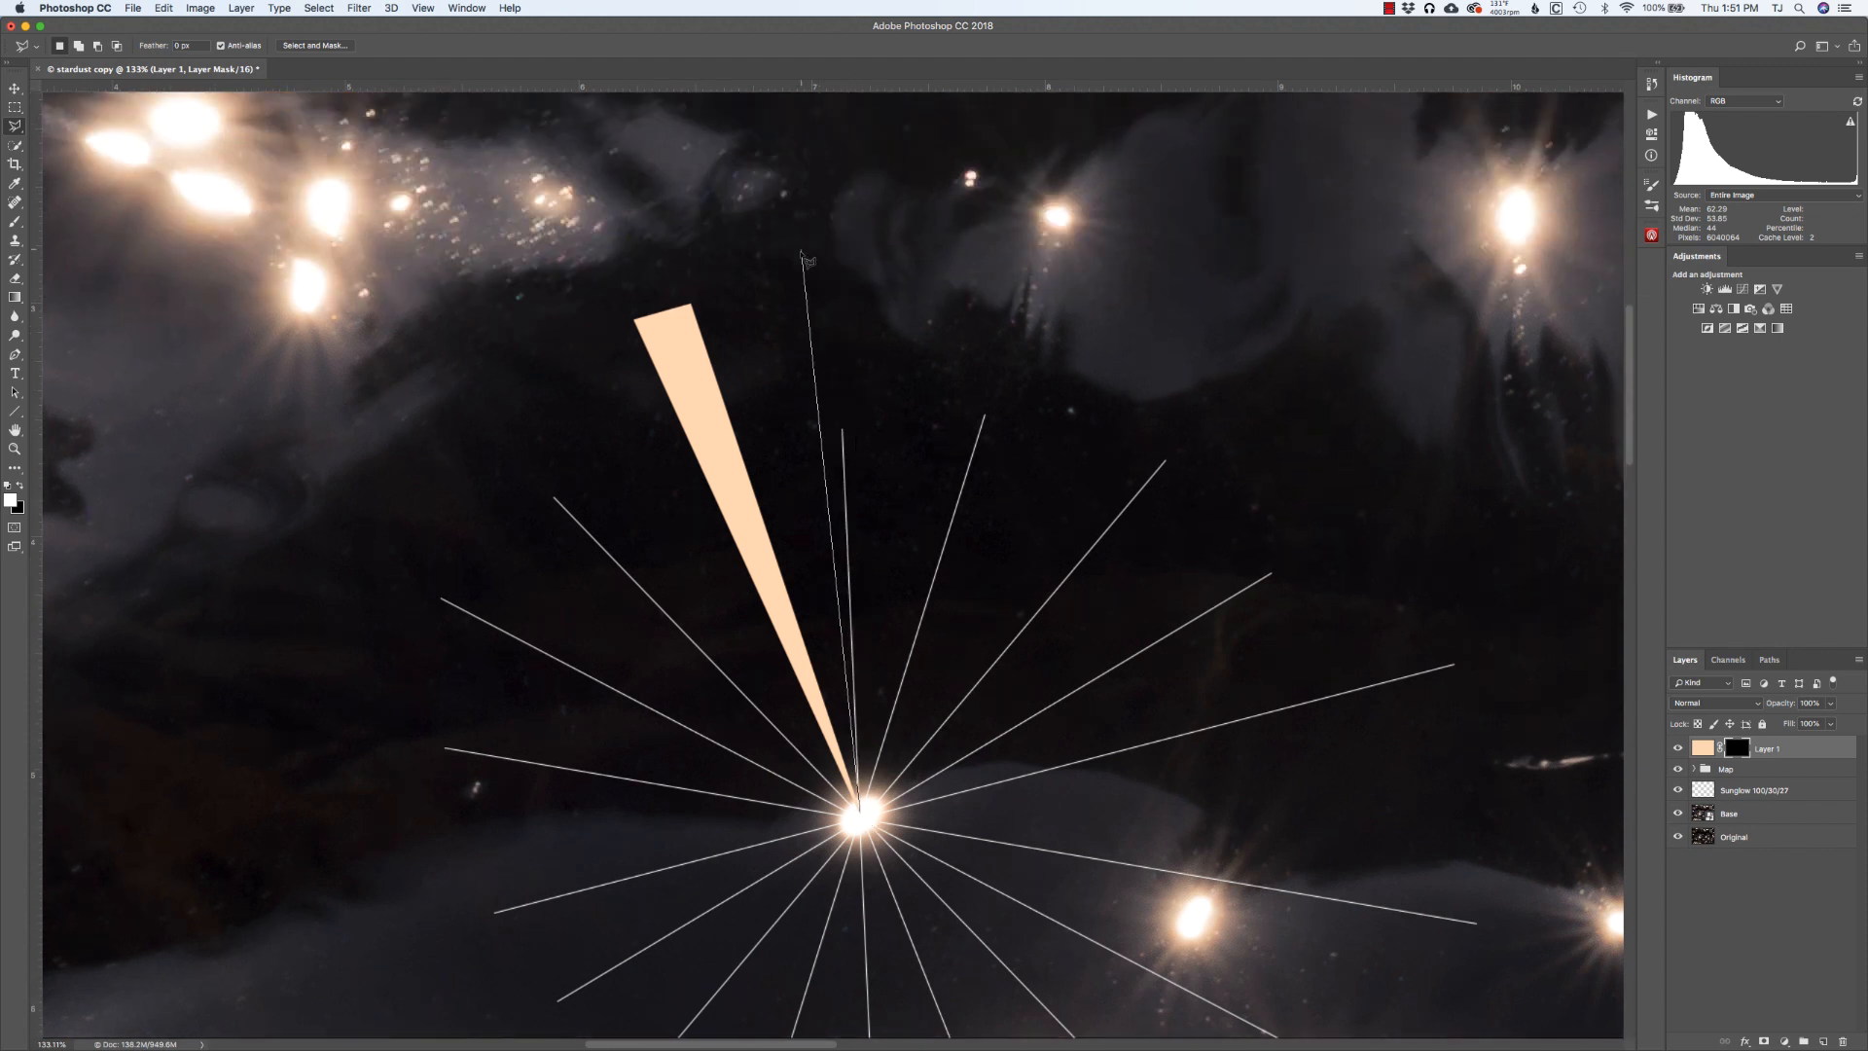
click(802, 254)
click(868, 249)
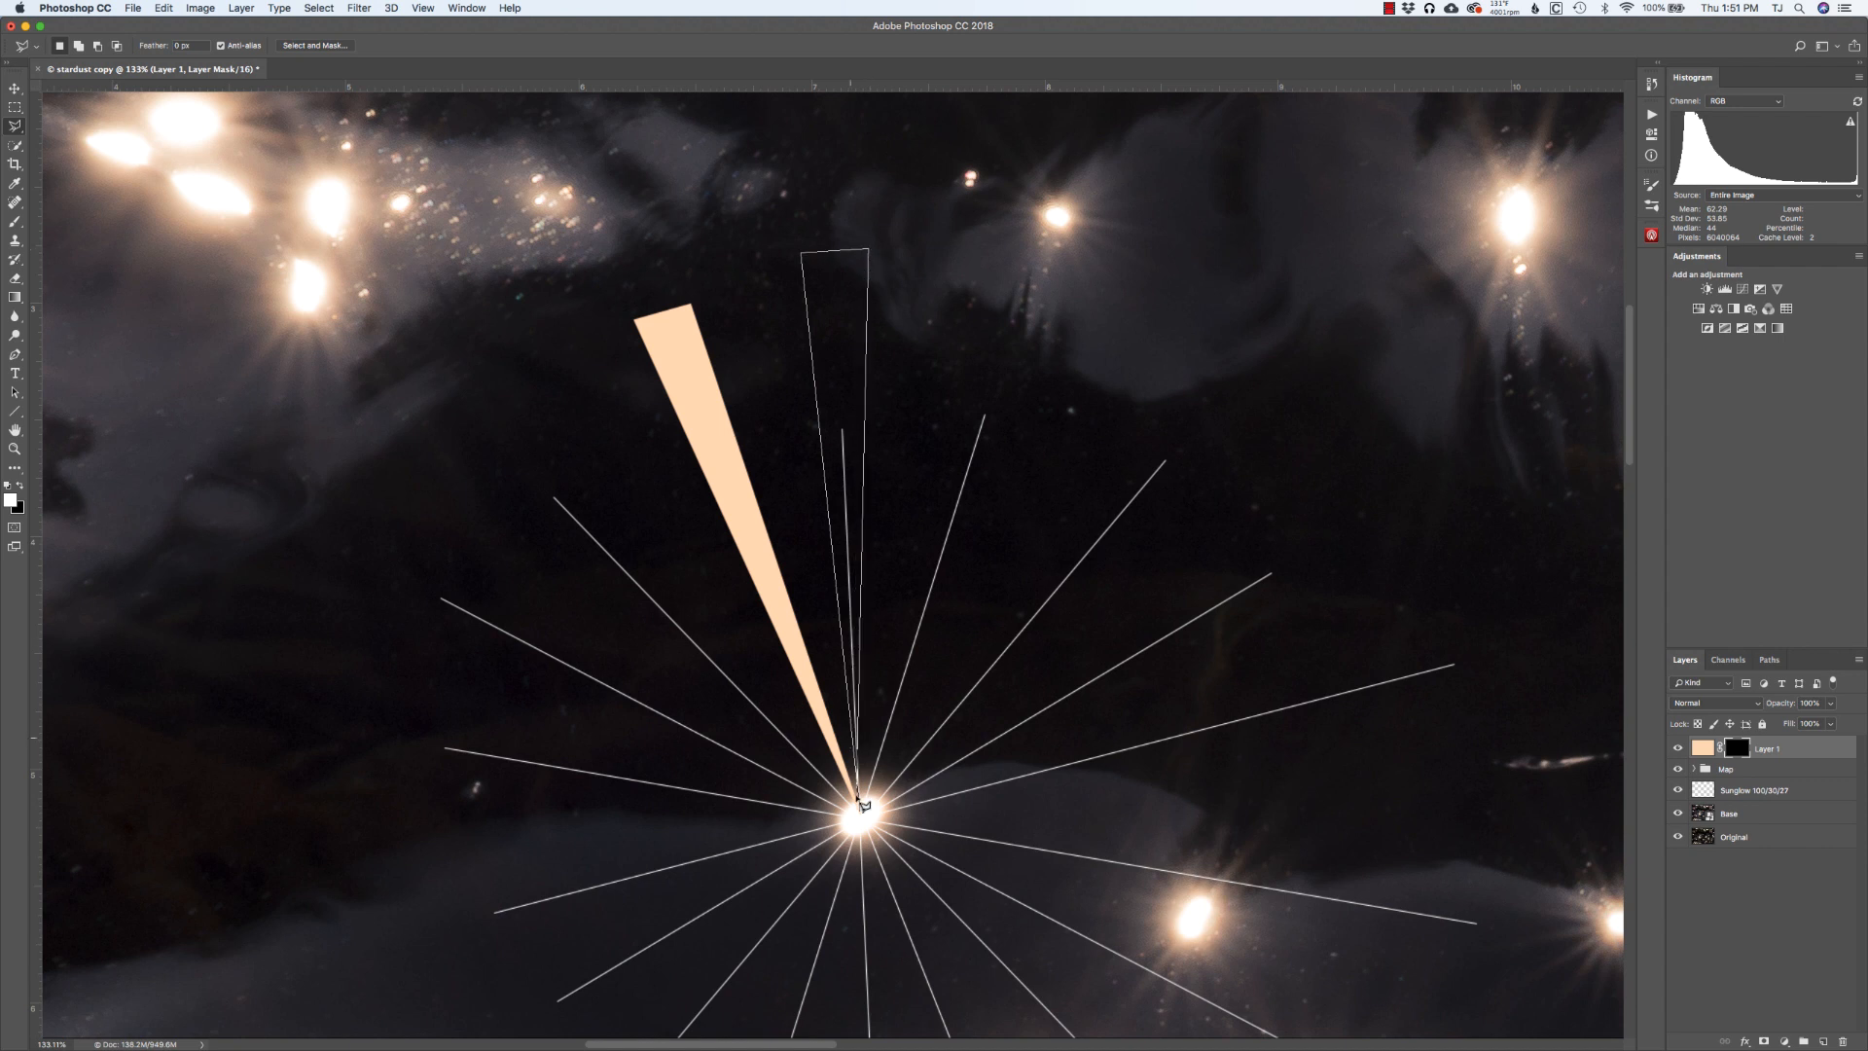
click(863, 815)
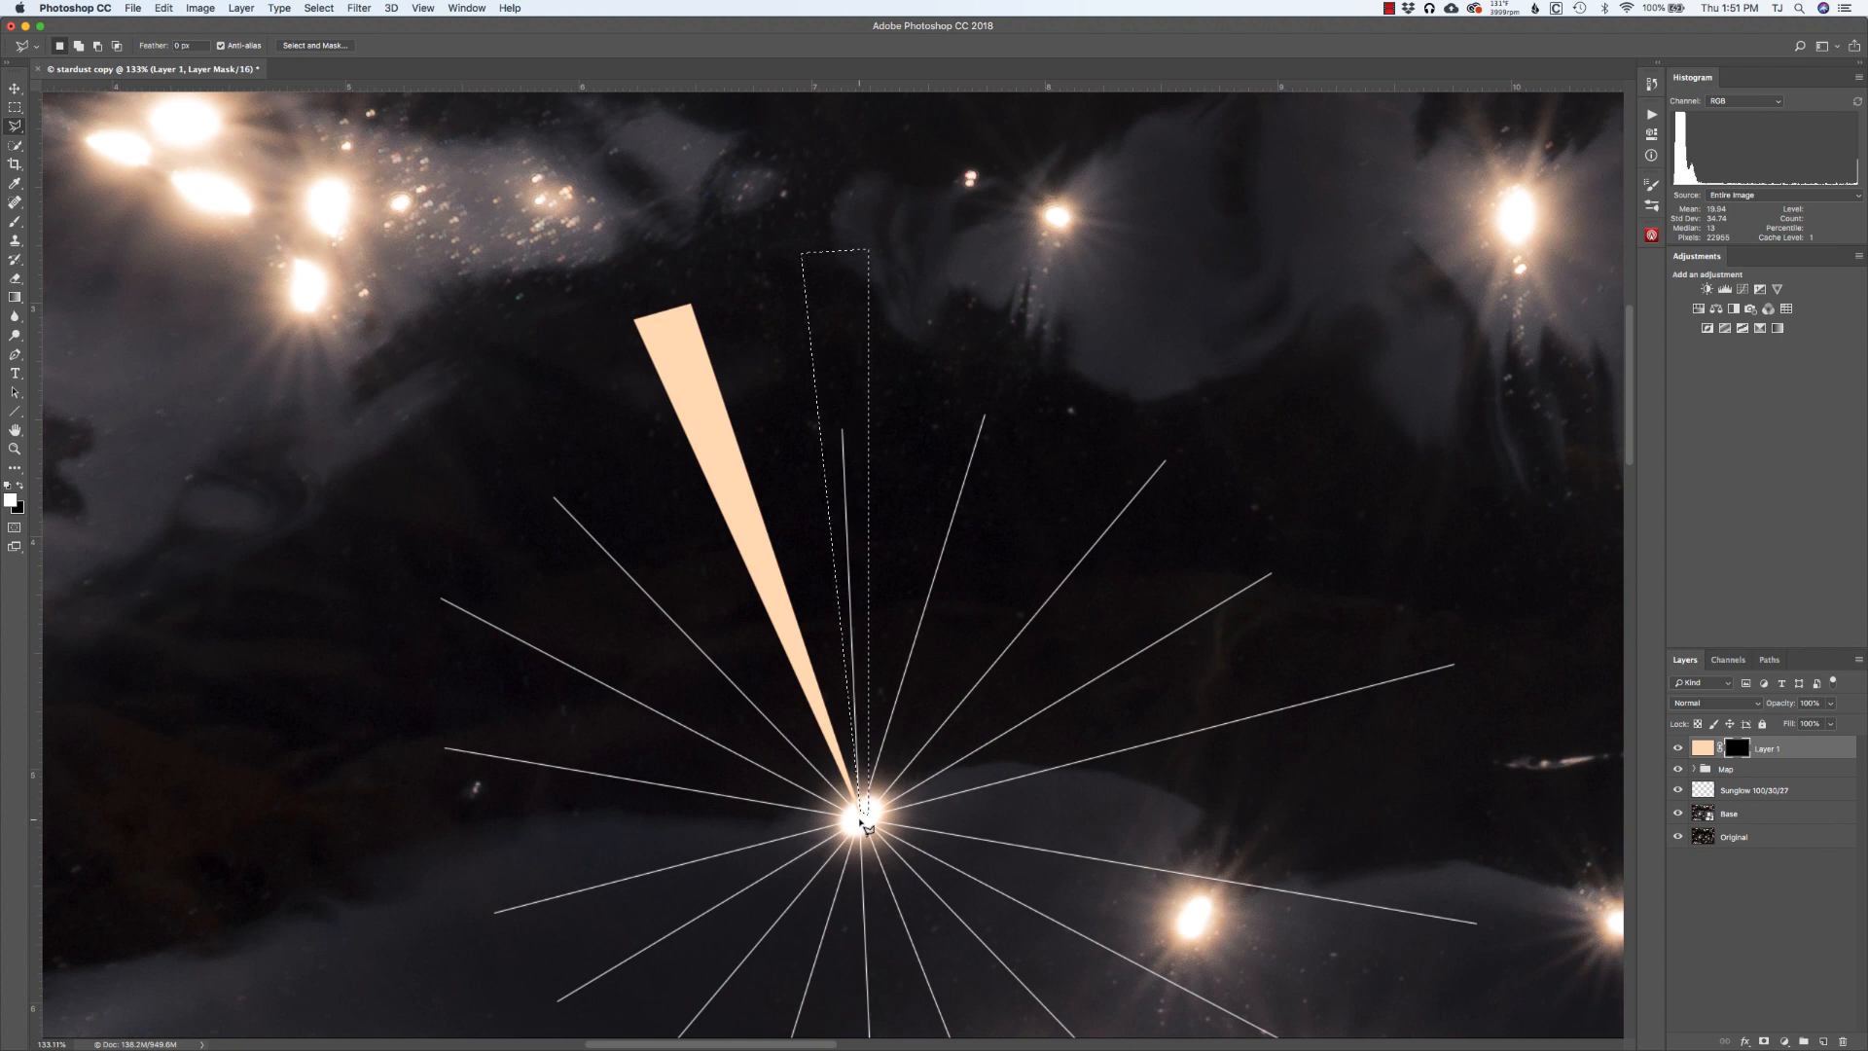
key(super+d)
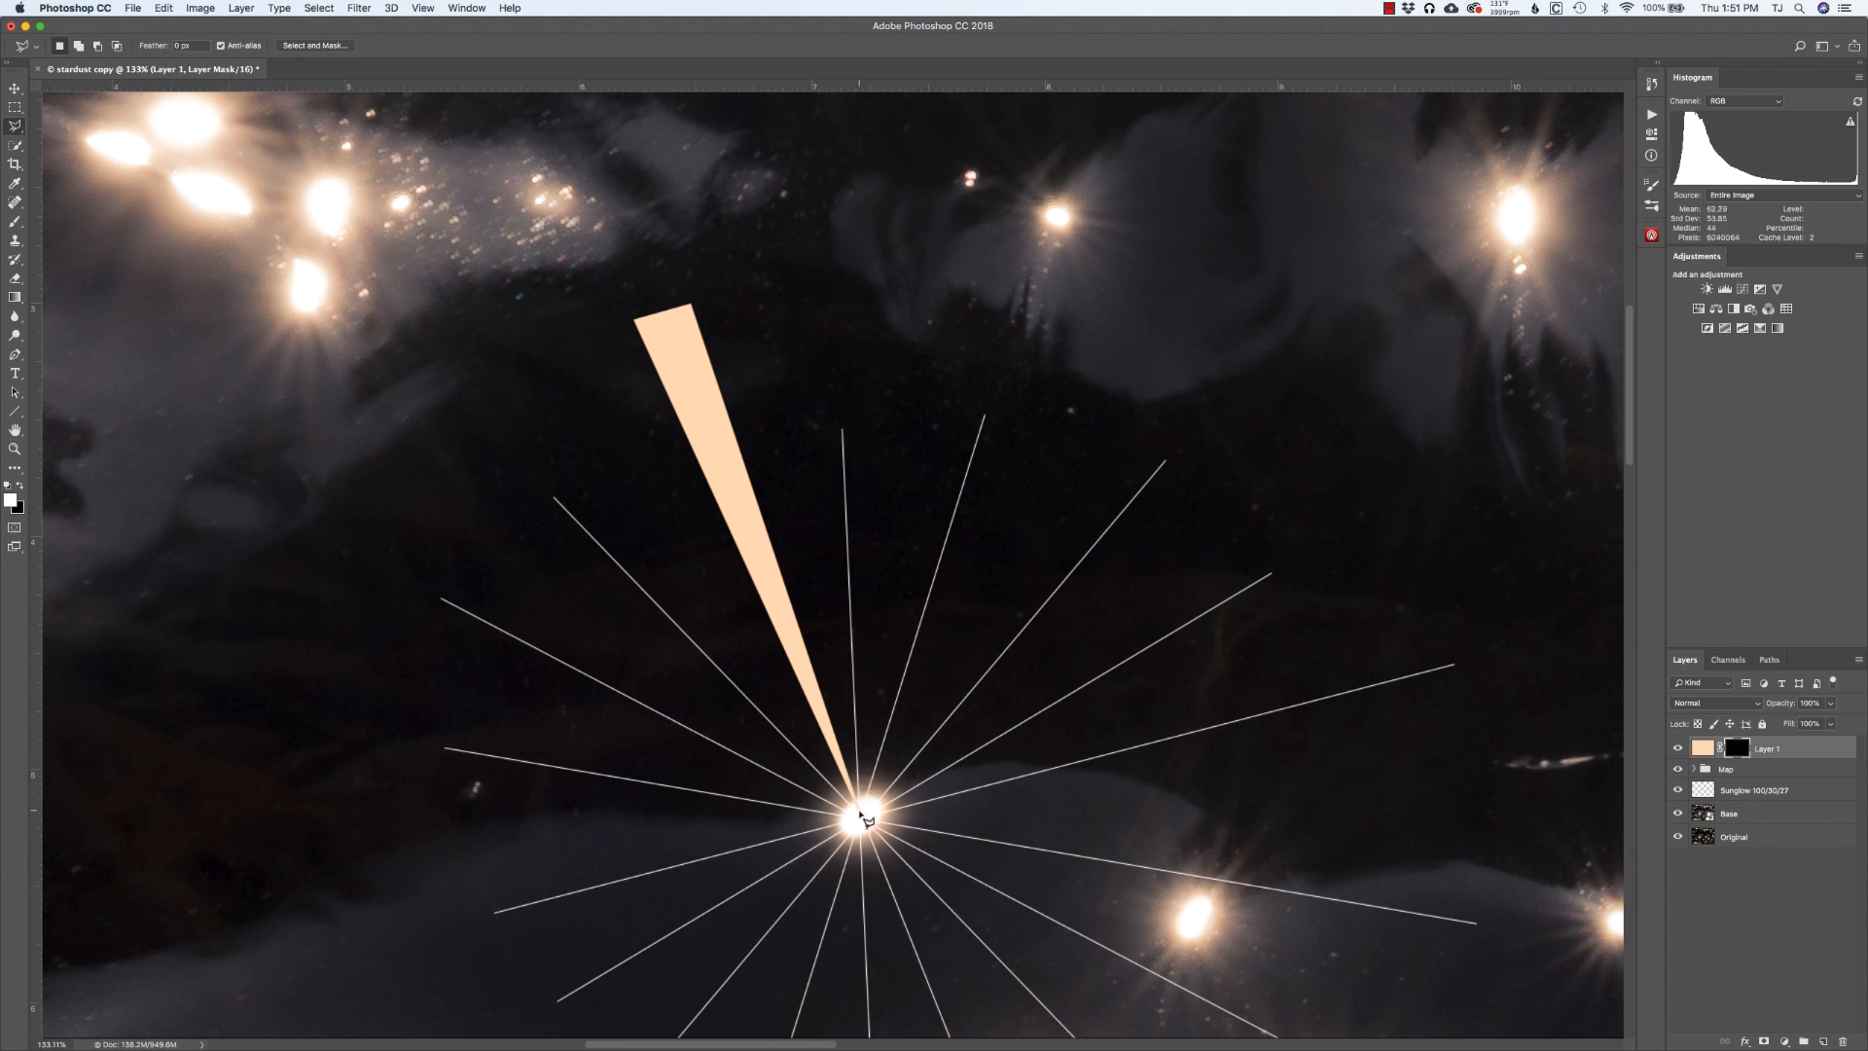
Reveal a second wedge from the sparkle around the nearly vertical upper ray by filling a polygonal selection white on the mask.
click(798, 260)
click(859, 258)
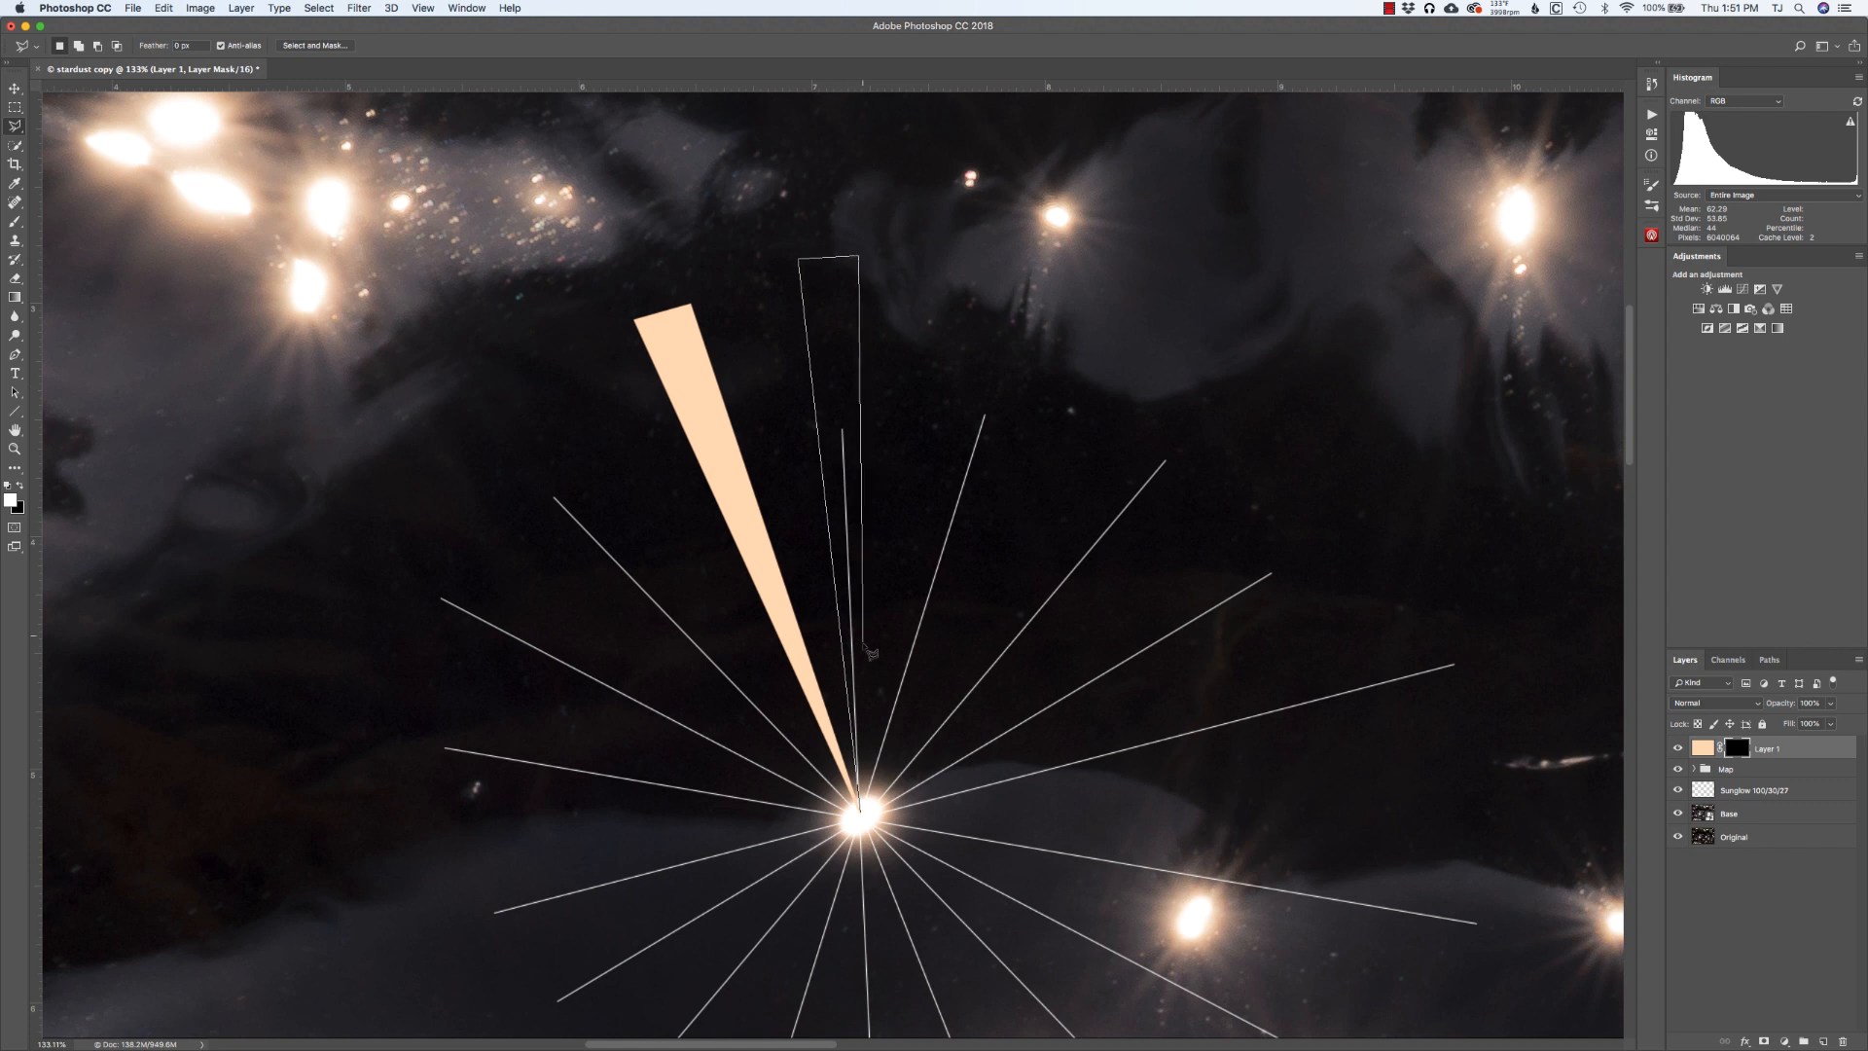
click(863, 817)
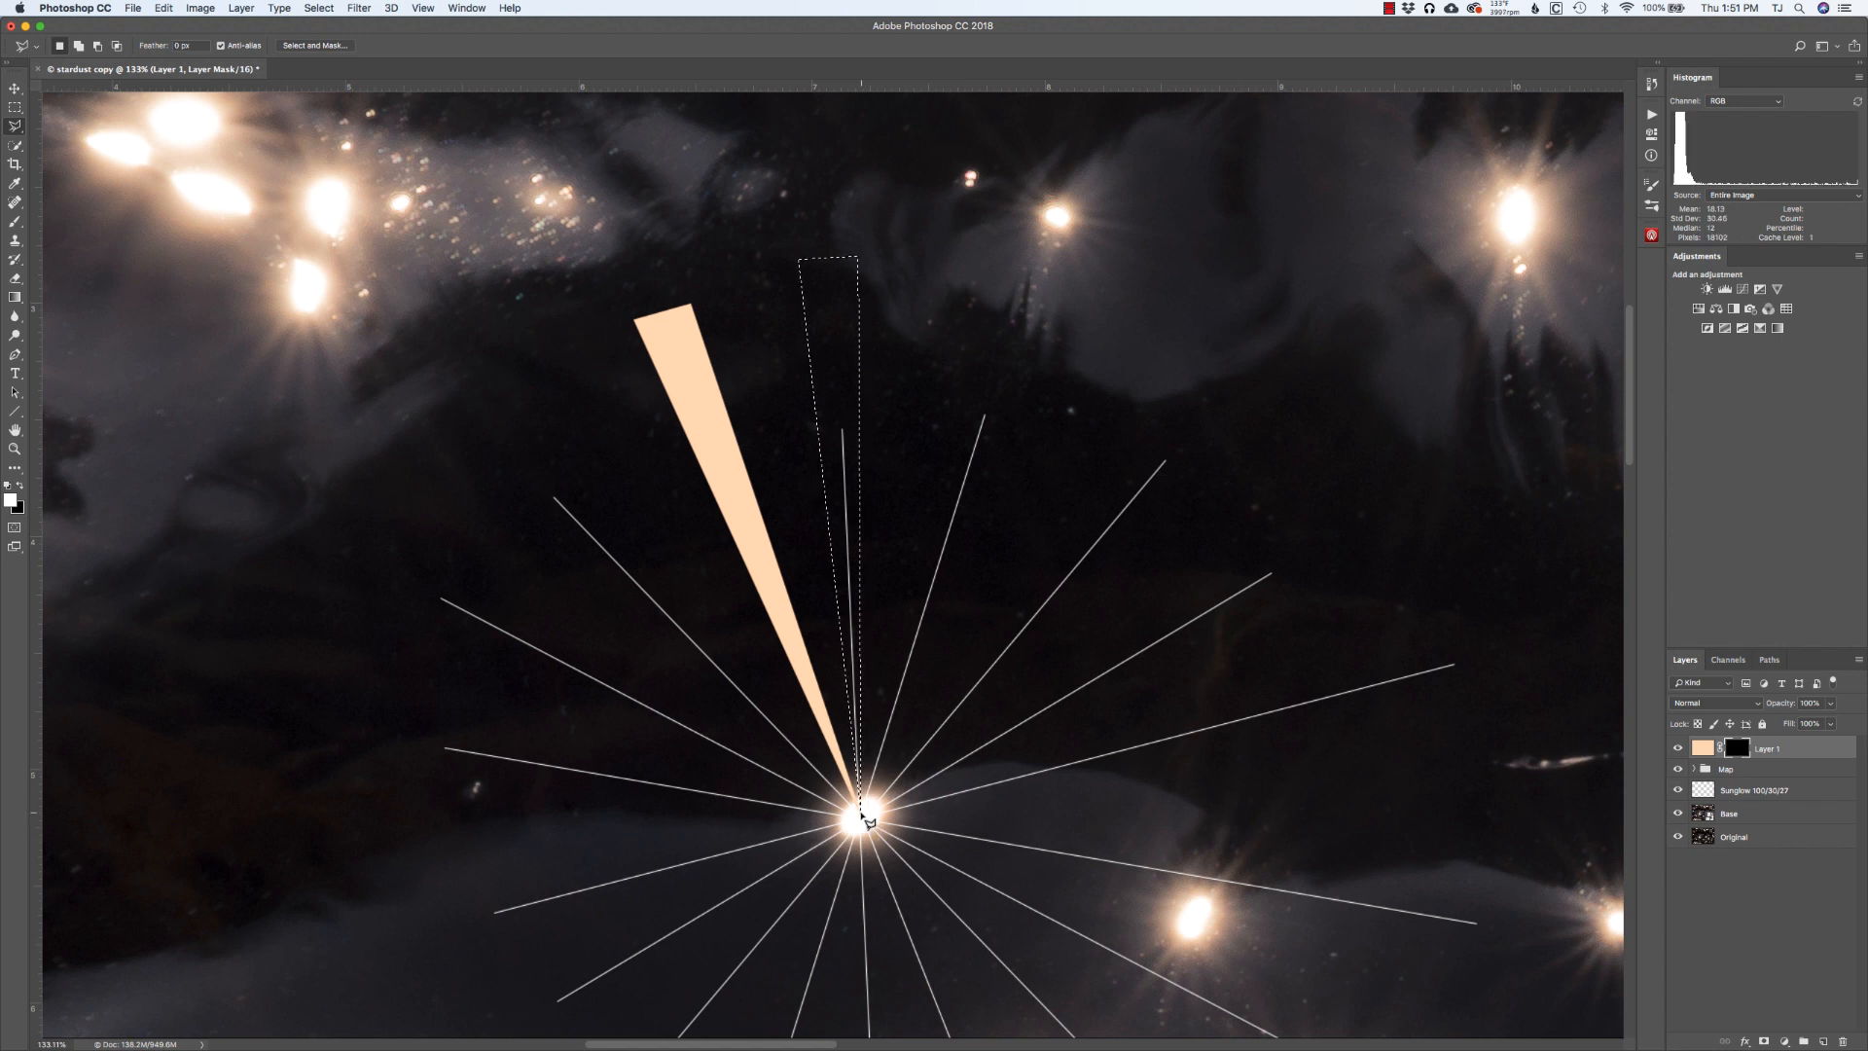
key(alt+BackSpace)
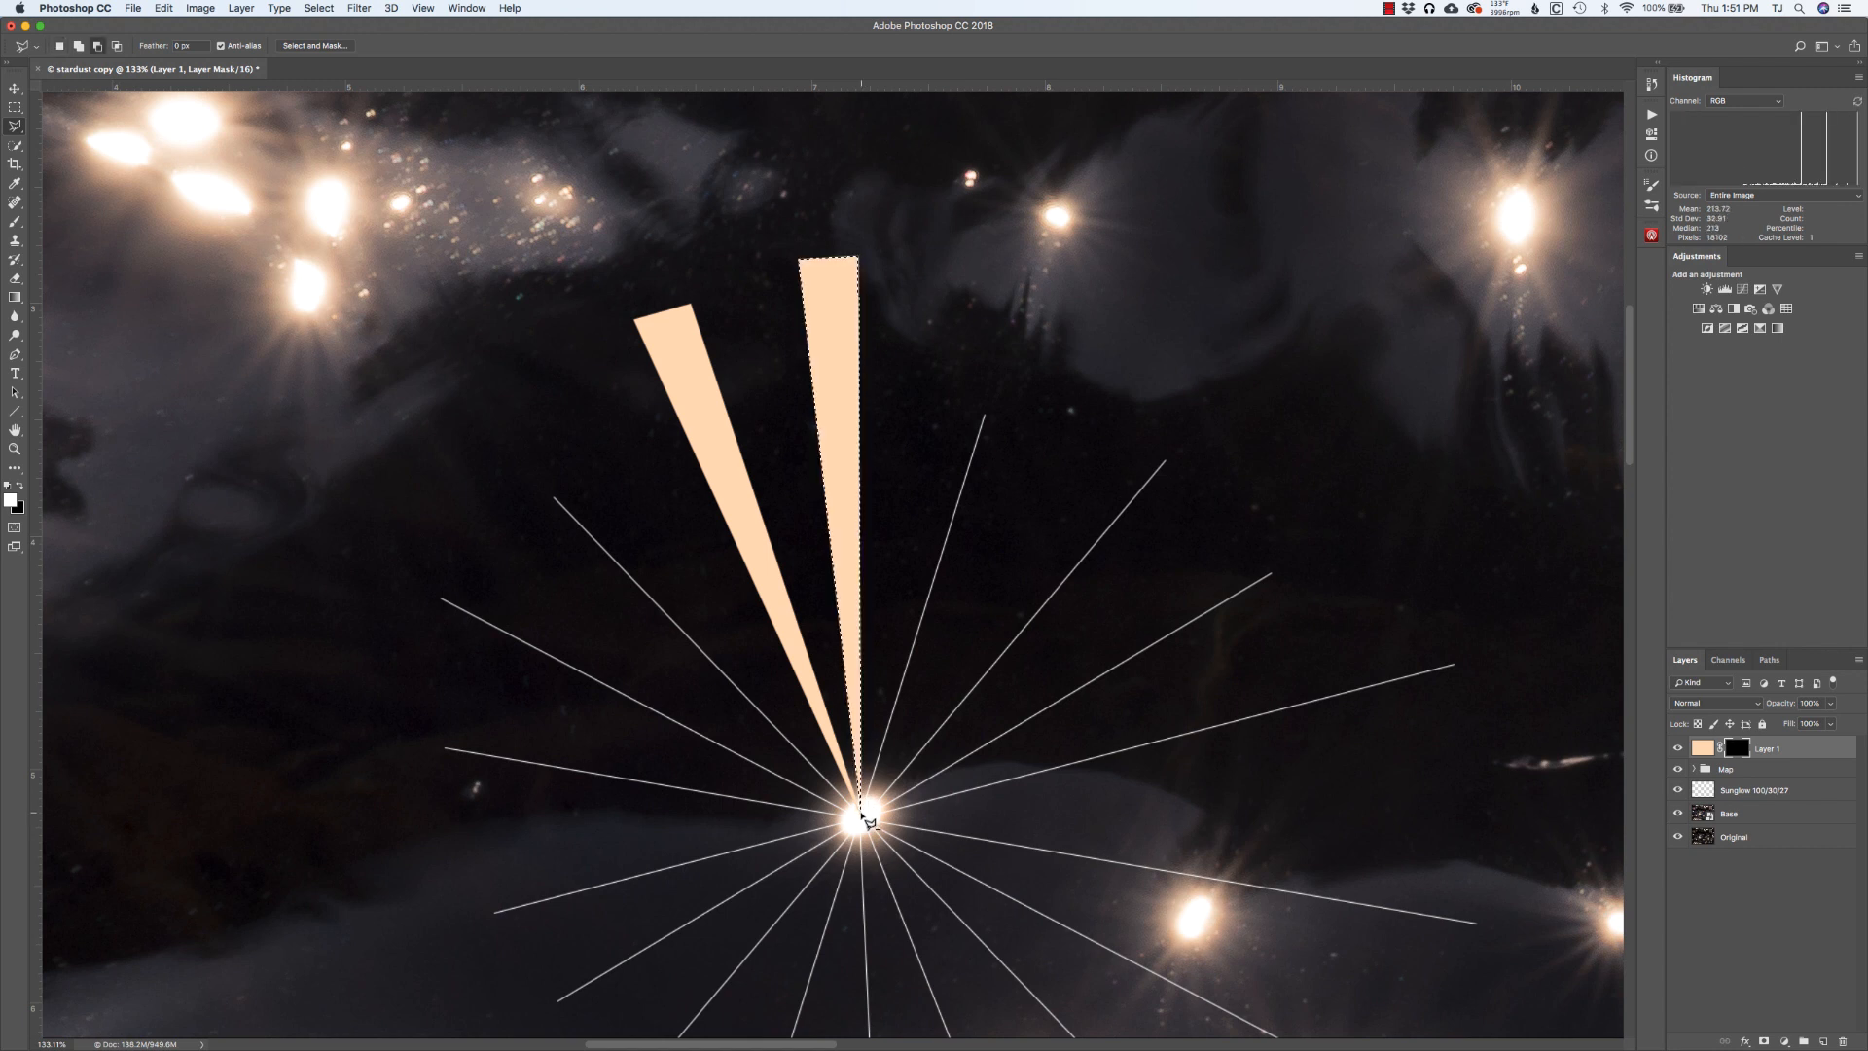
key(super+d)
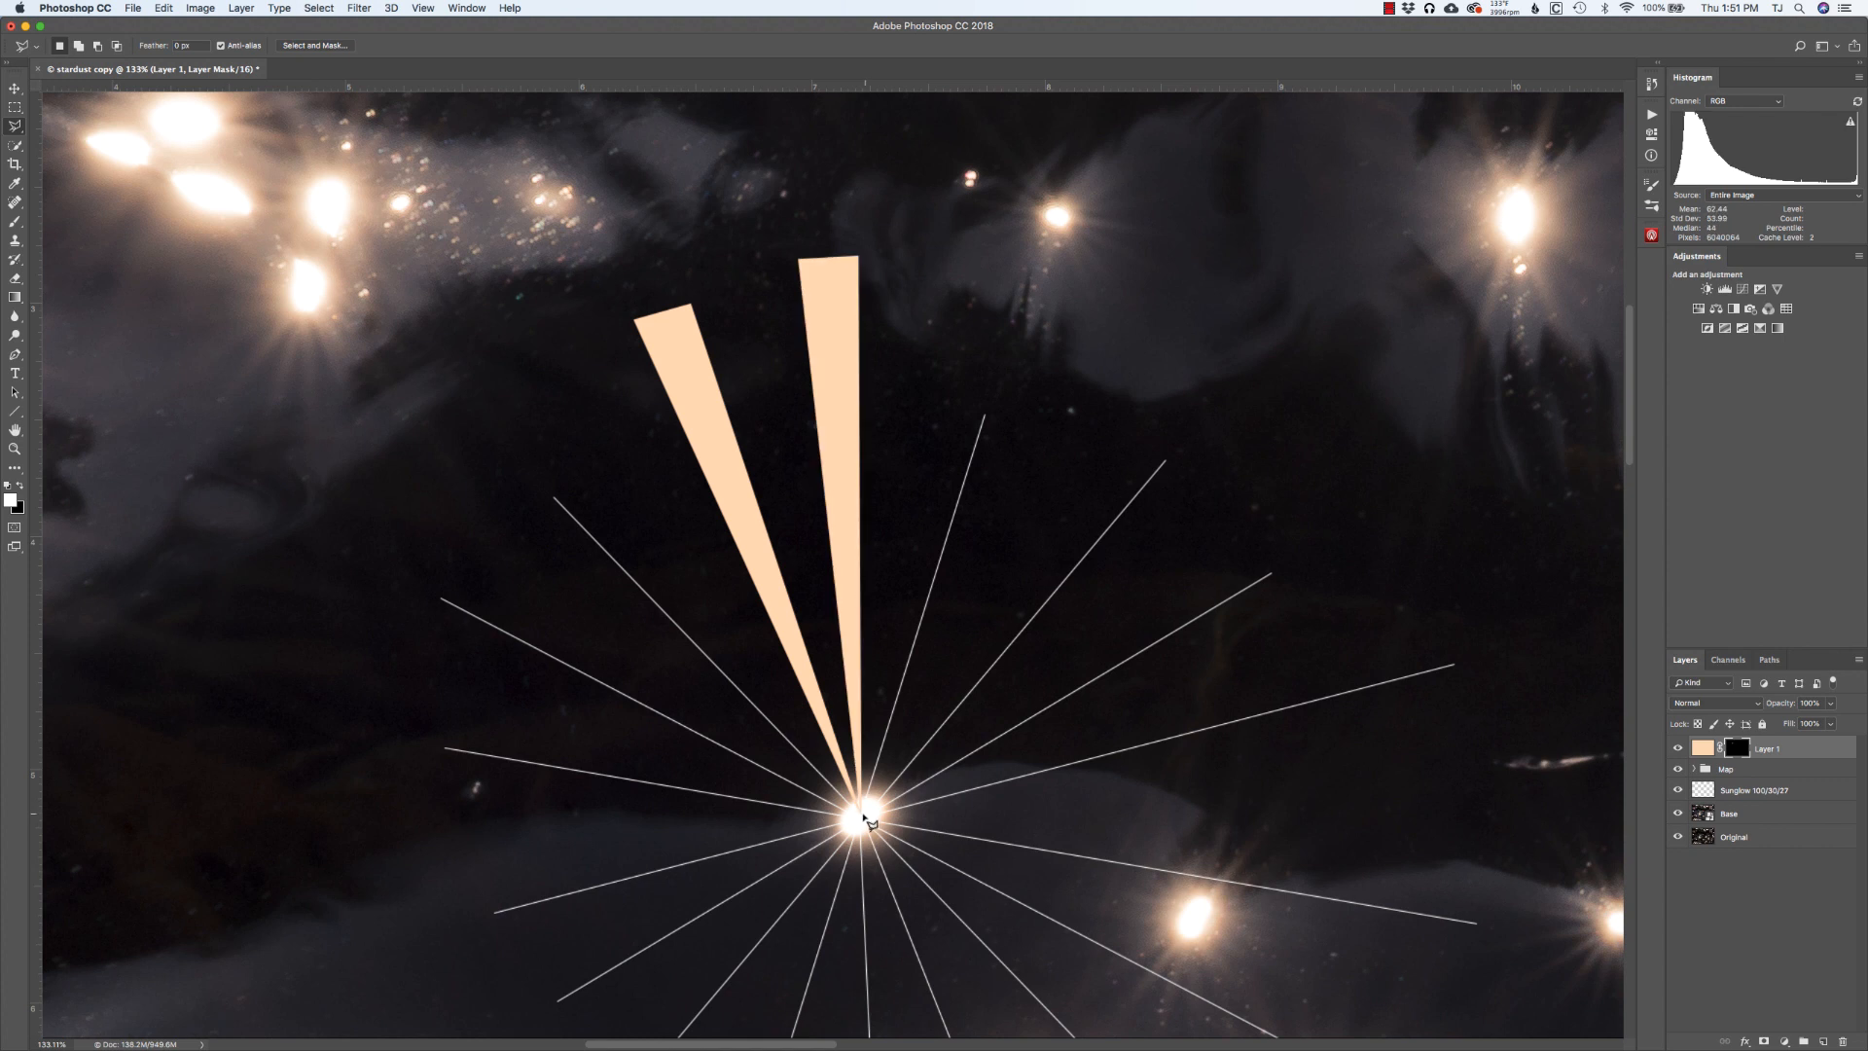
Reveal a third wedge around the steep ray just right of vertical by filling a polygonal selection white on the mask.
click(860, 812)
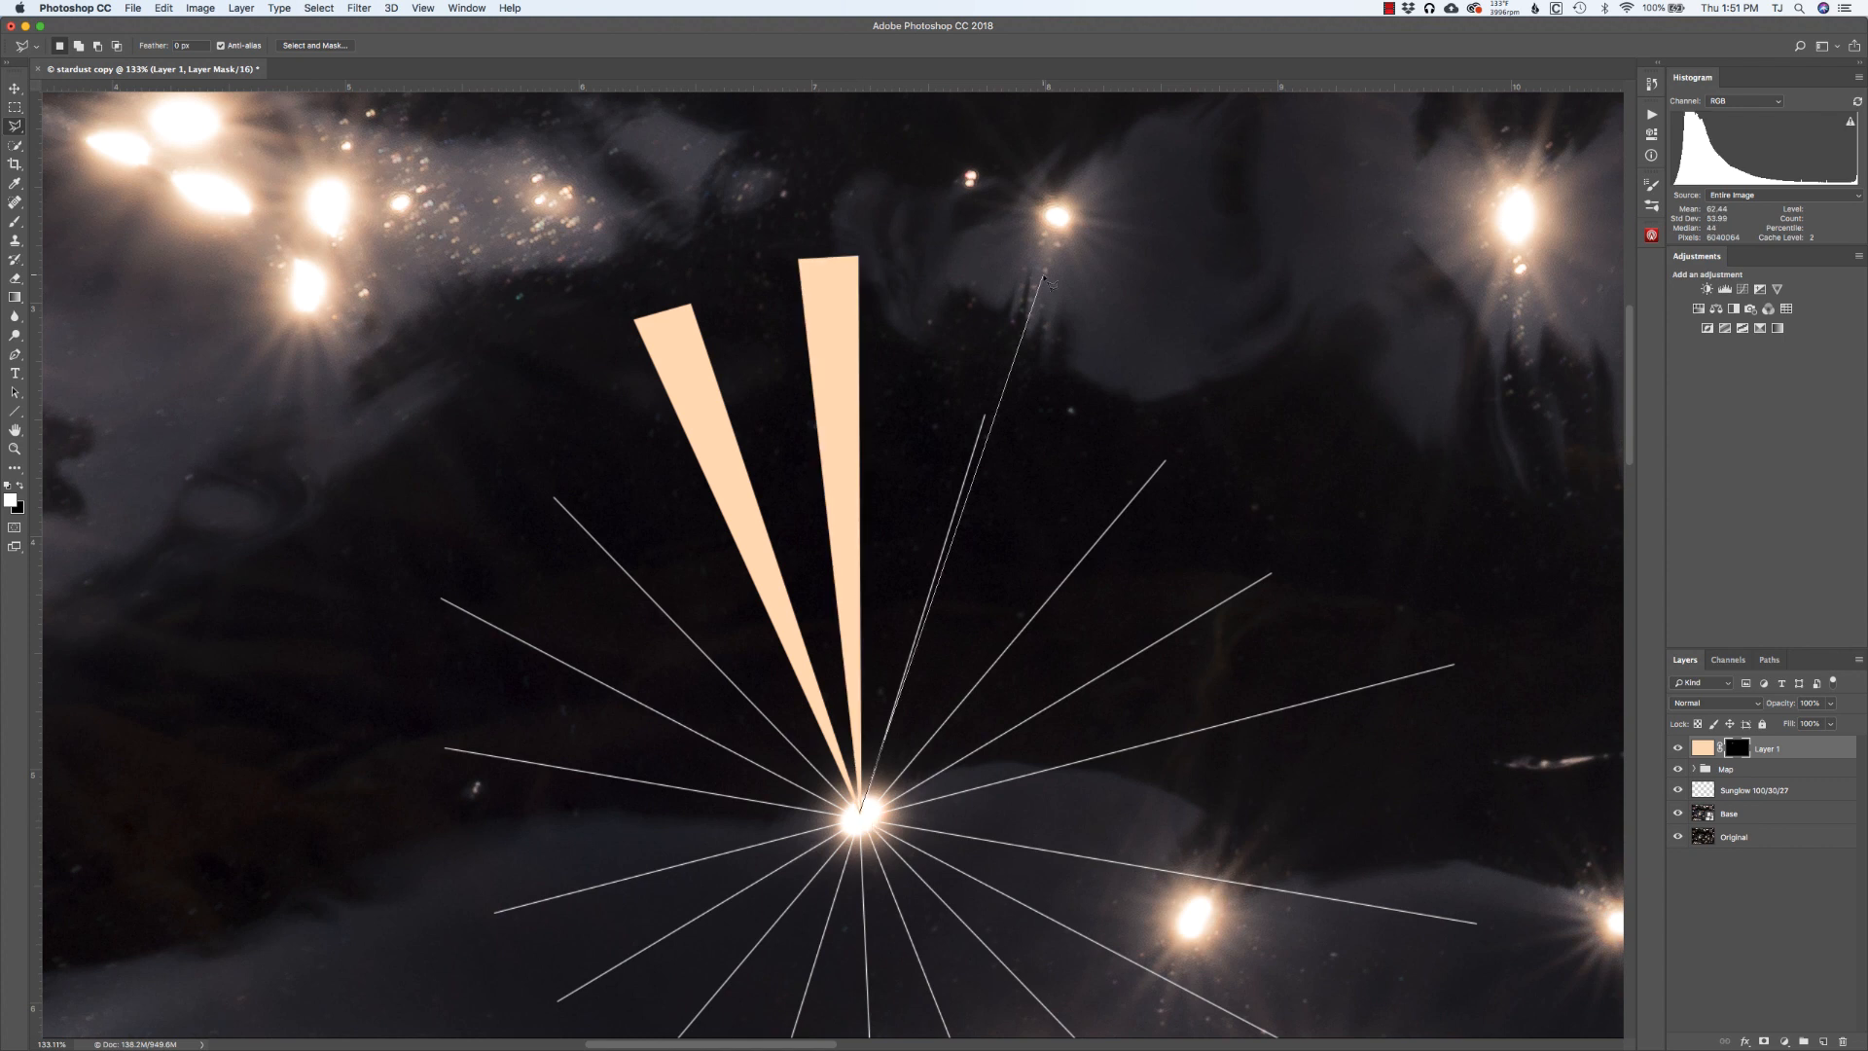
click(1002, 229)
click(1072, 251)
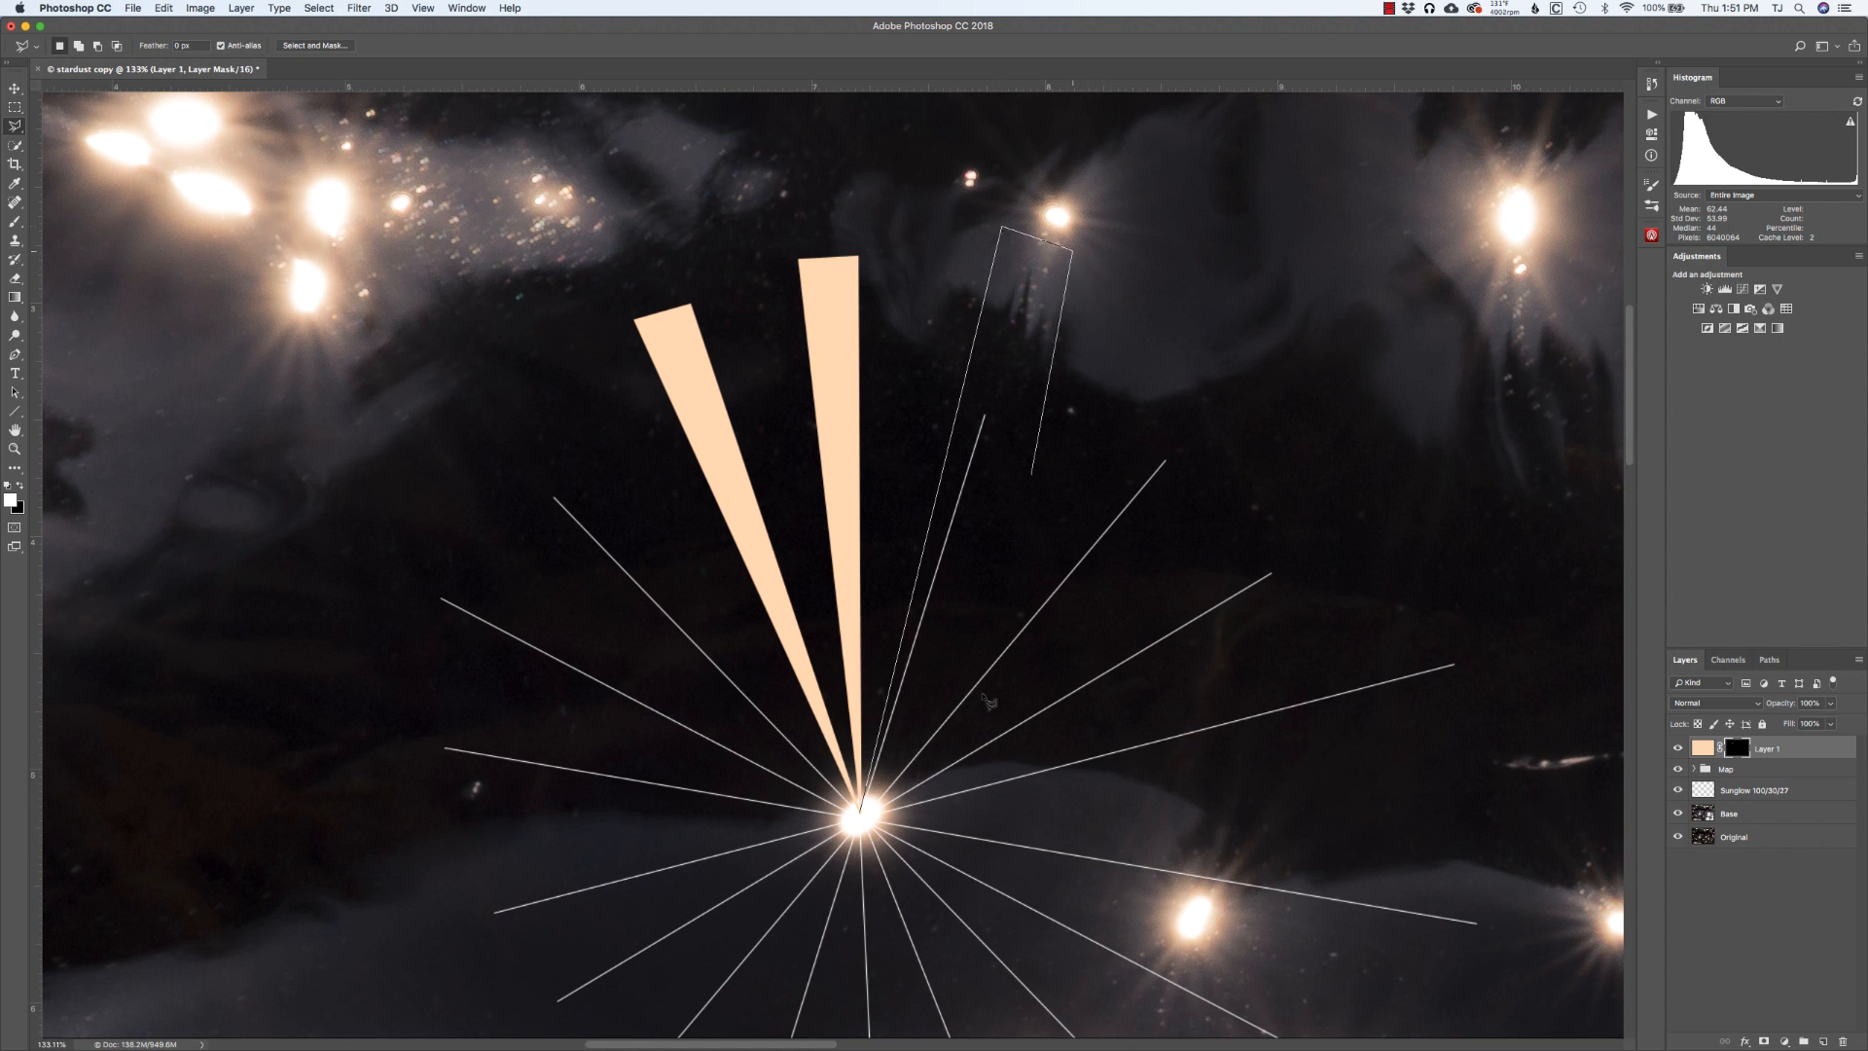
click(861, 813)
key(alt+BackSpace)
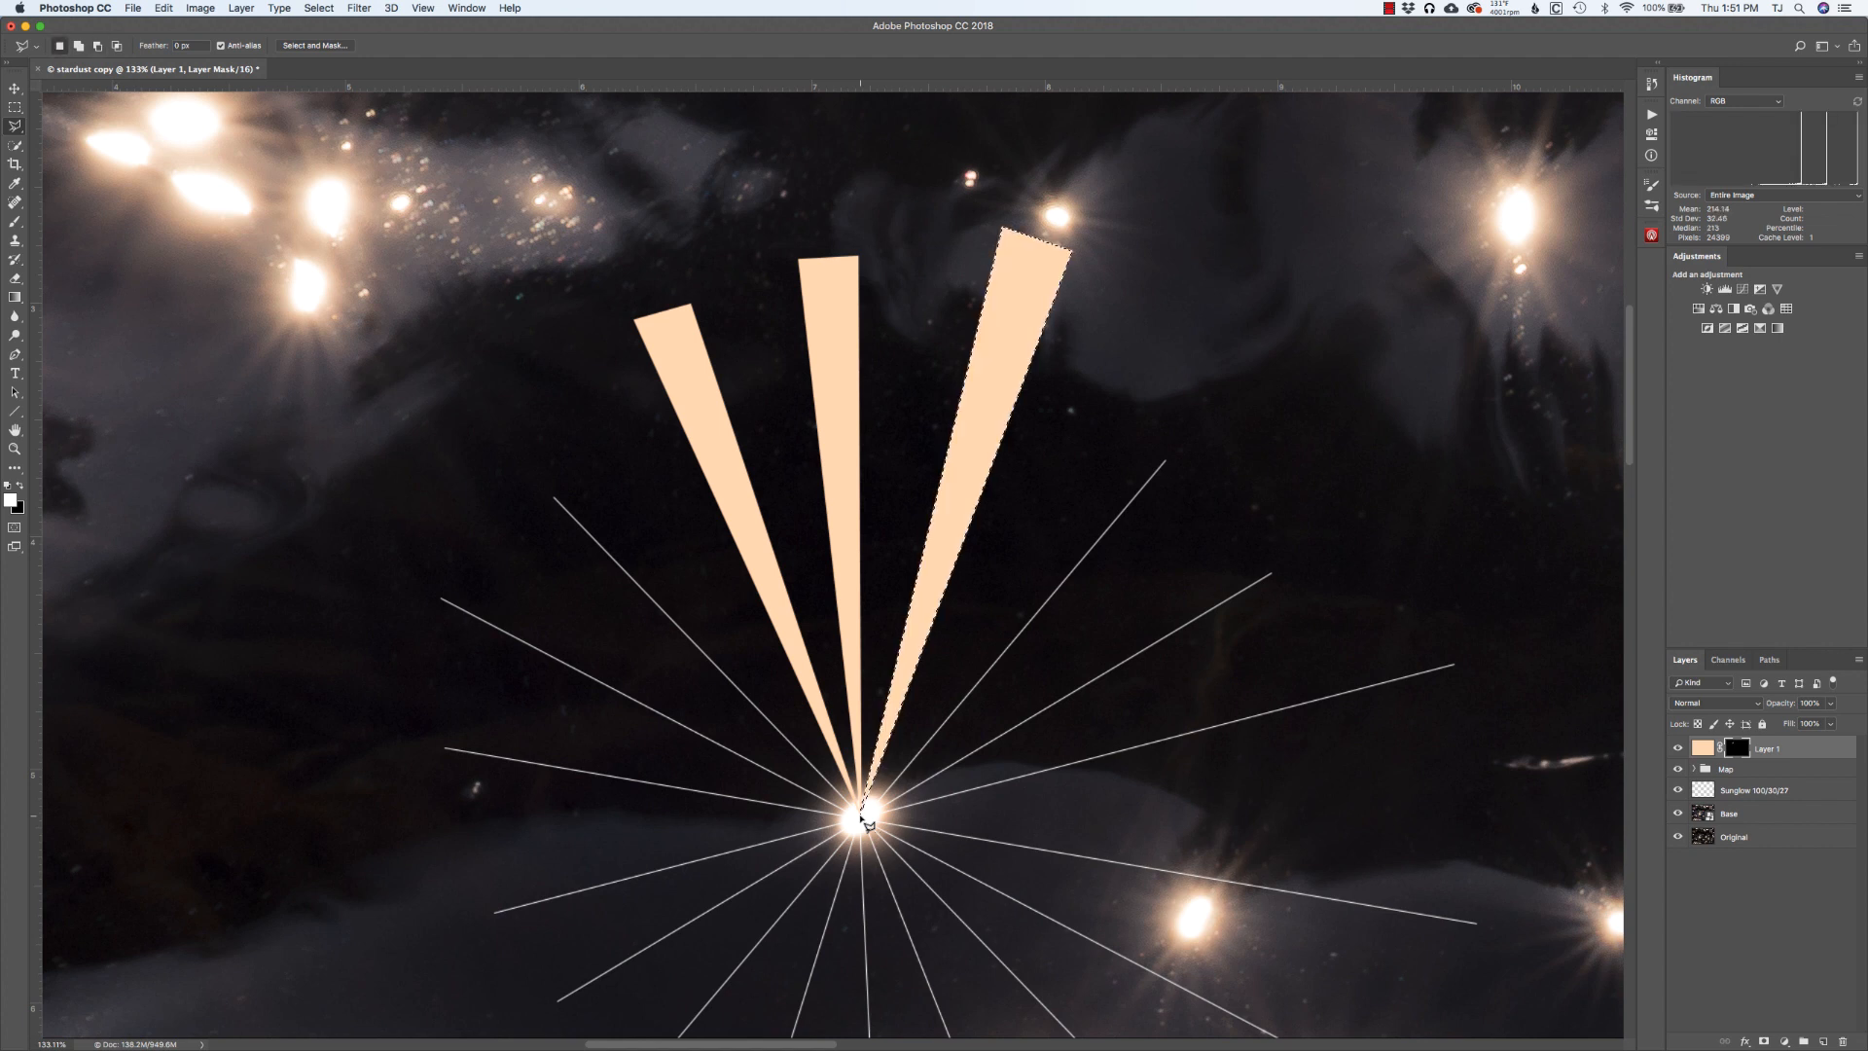
key(super+d)
click(862, 813)
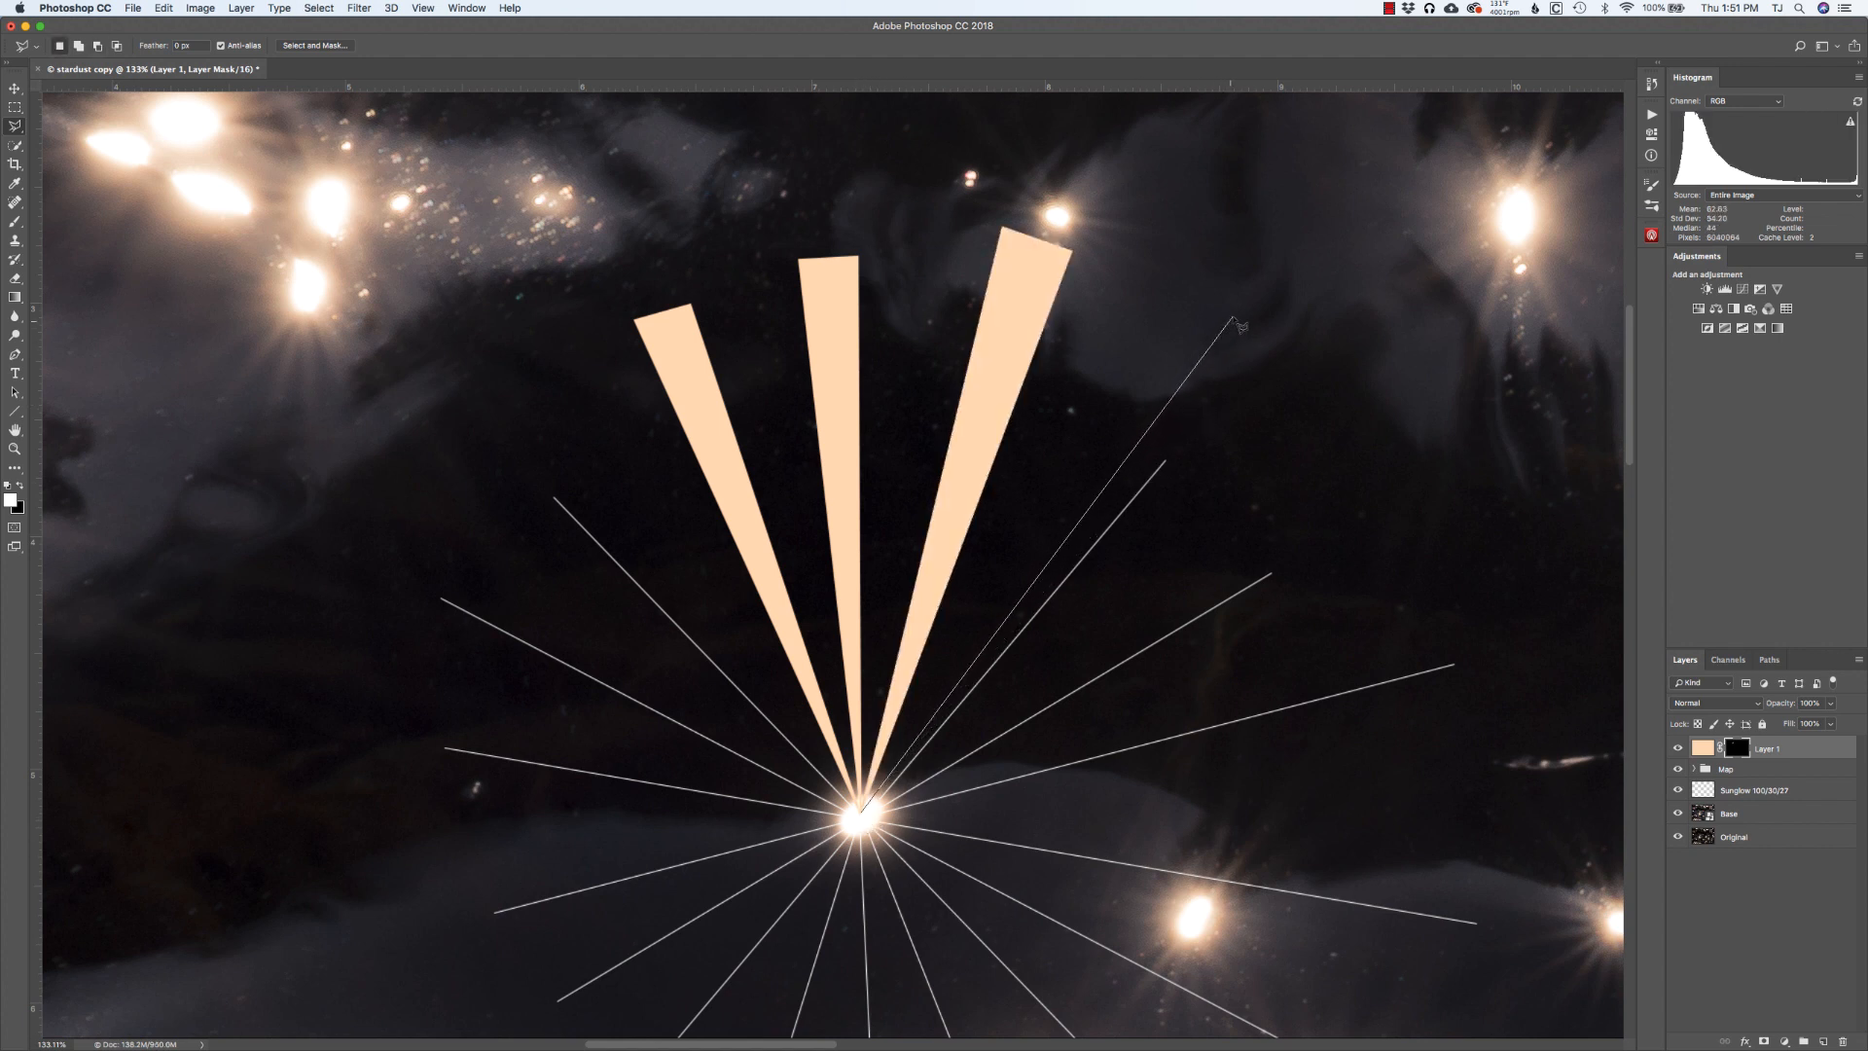
click(1232, 318)
click(1281, 355)
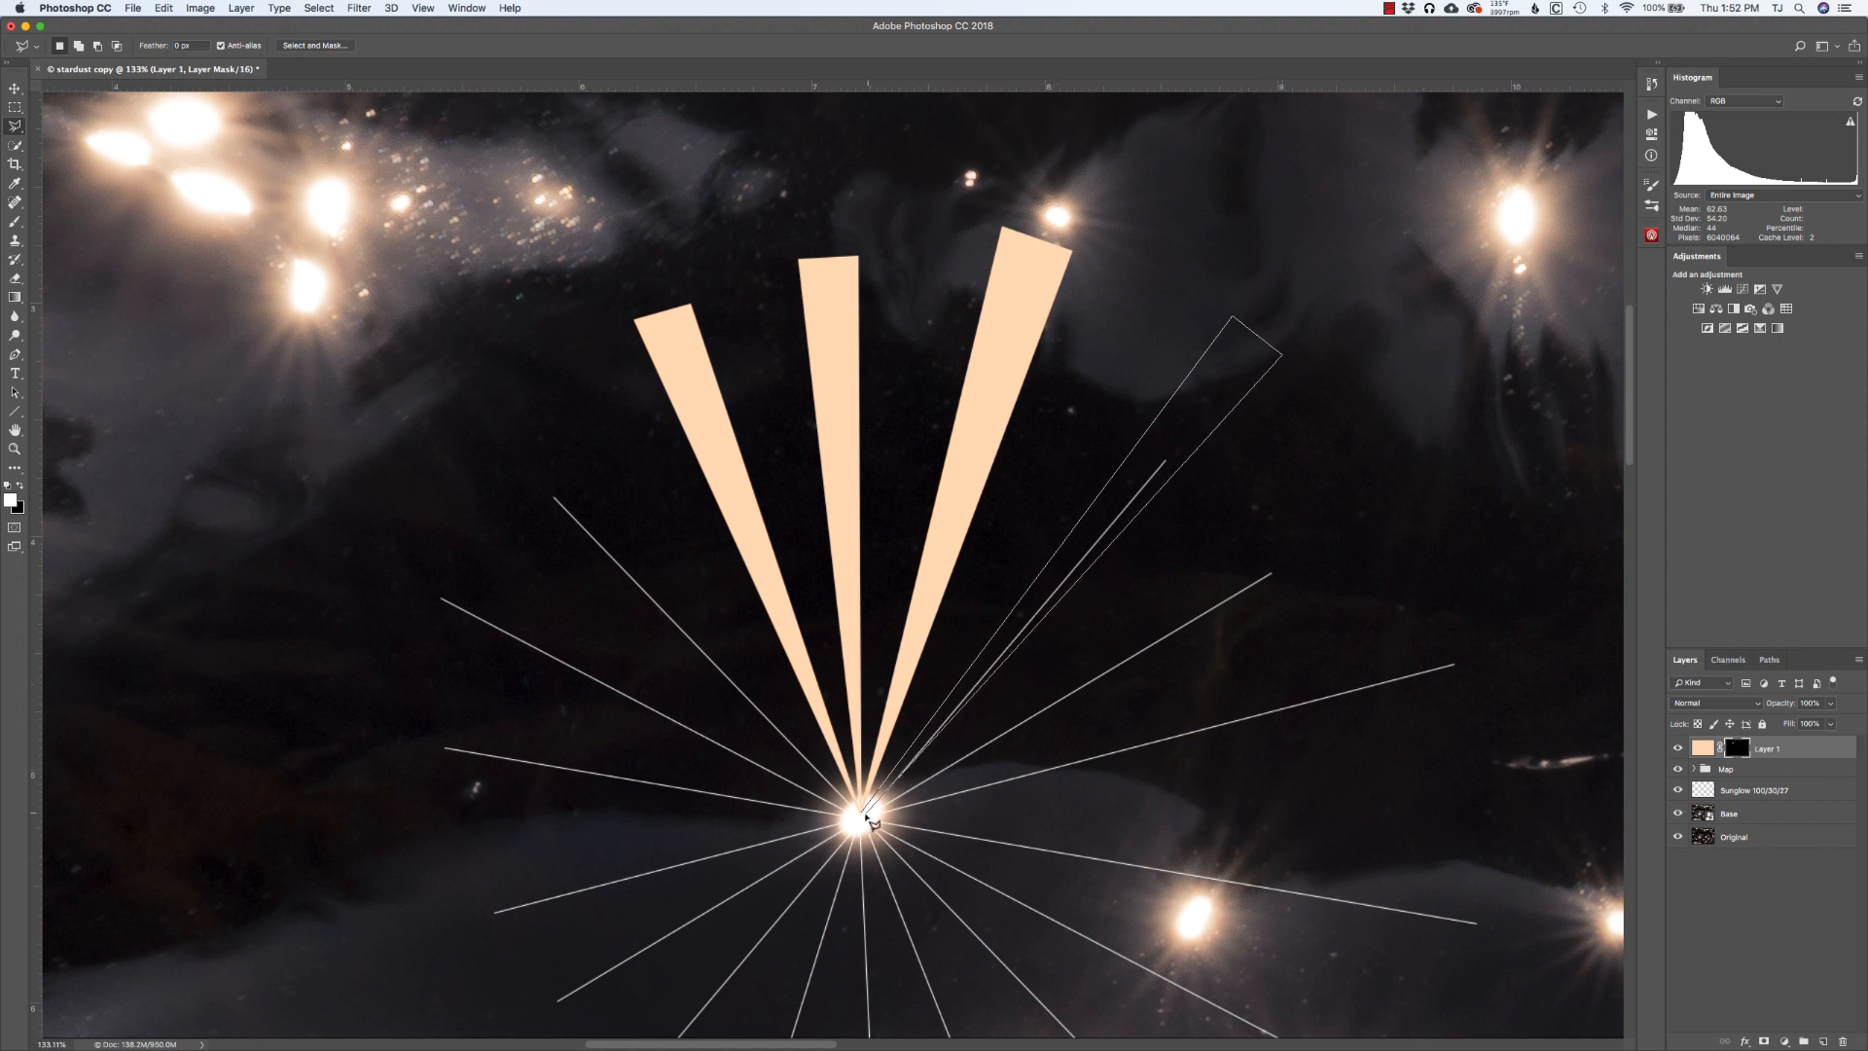
key(Escape)
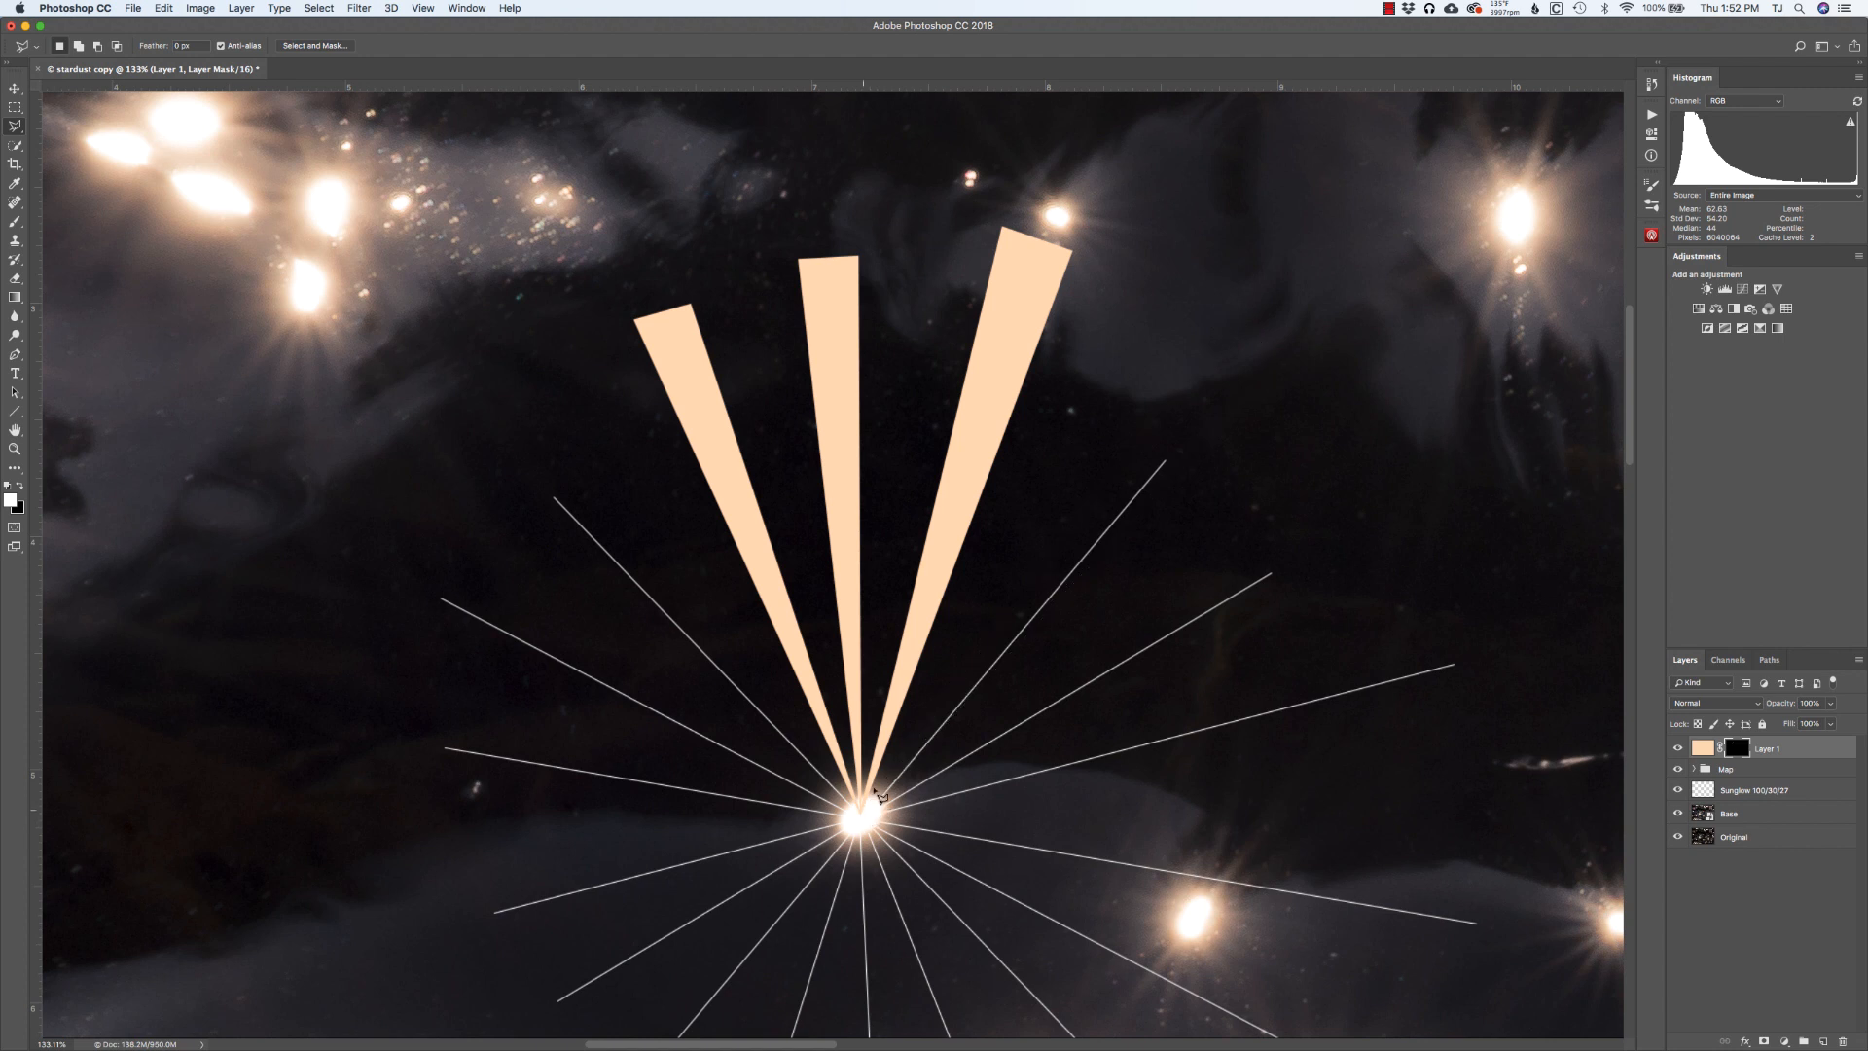
Reveal a wedge from the sparkle around the diagonal upper-right ray by filling a polygonal selection white on the mask, and deselect.
click(865, 811)
click(1269, 291)
click(1314, 337)
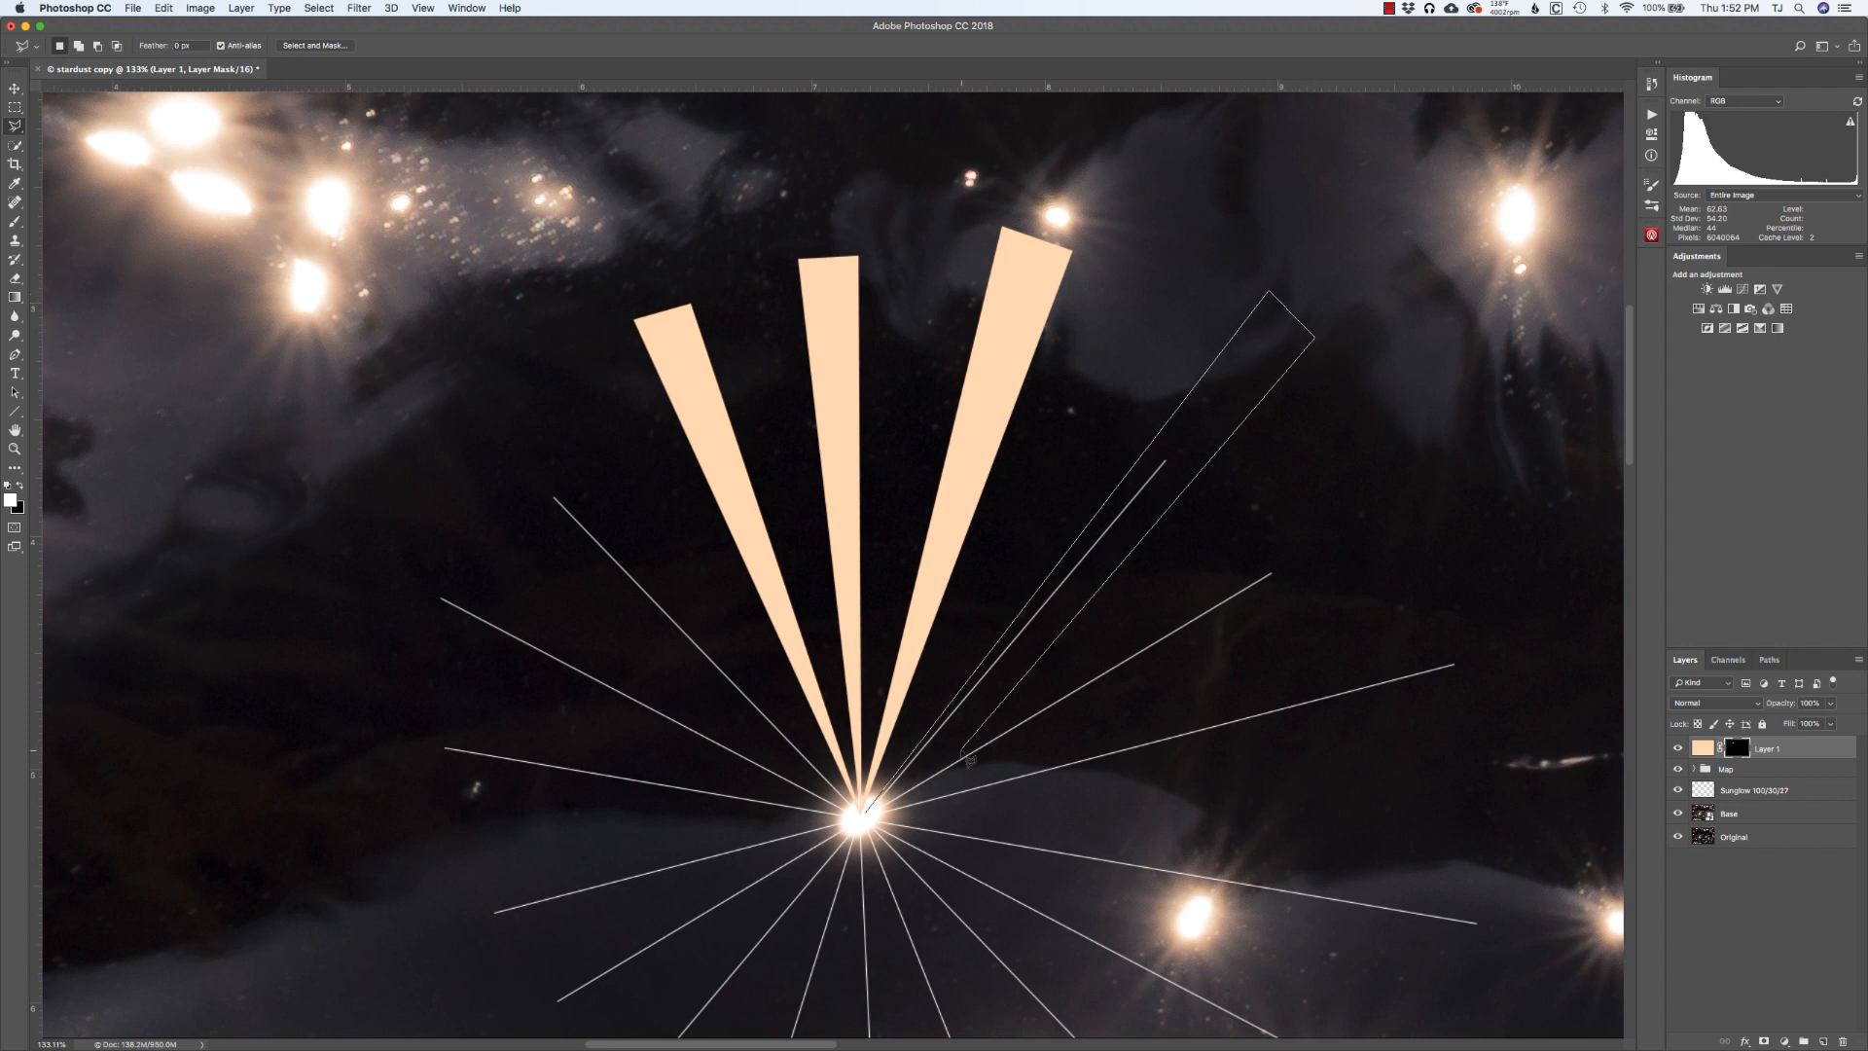
click(867, 821)
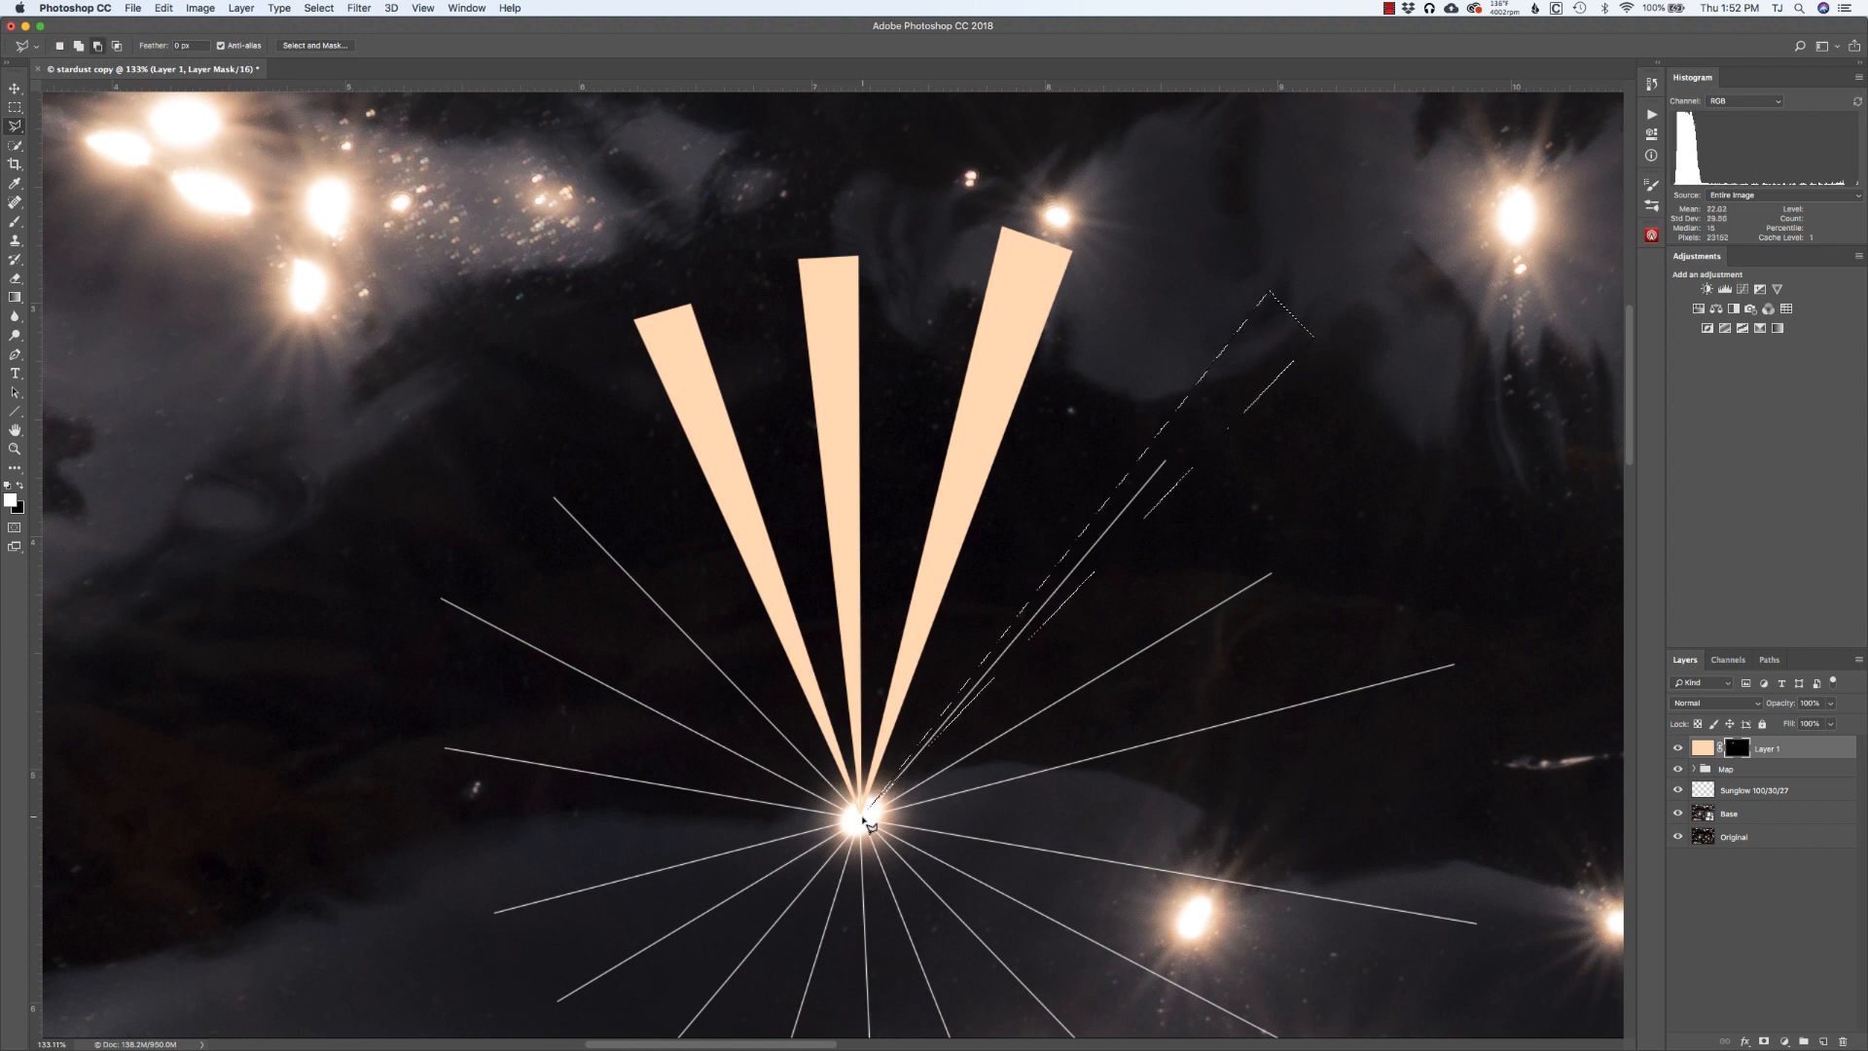
key(alt+BackSpace)
key(super+d)
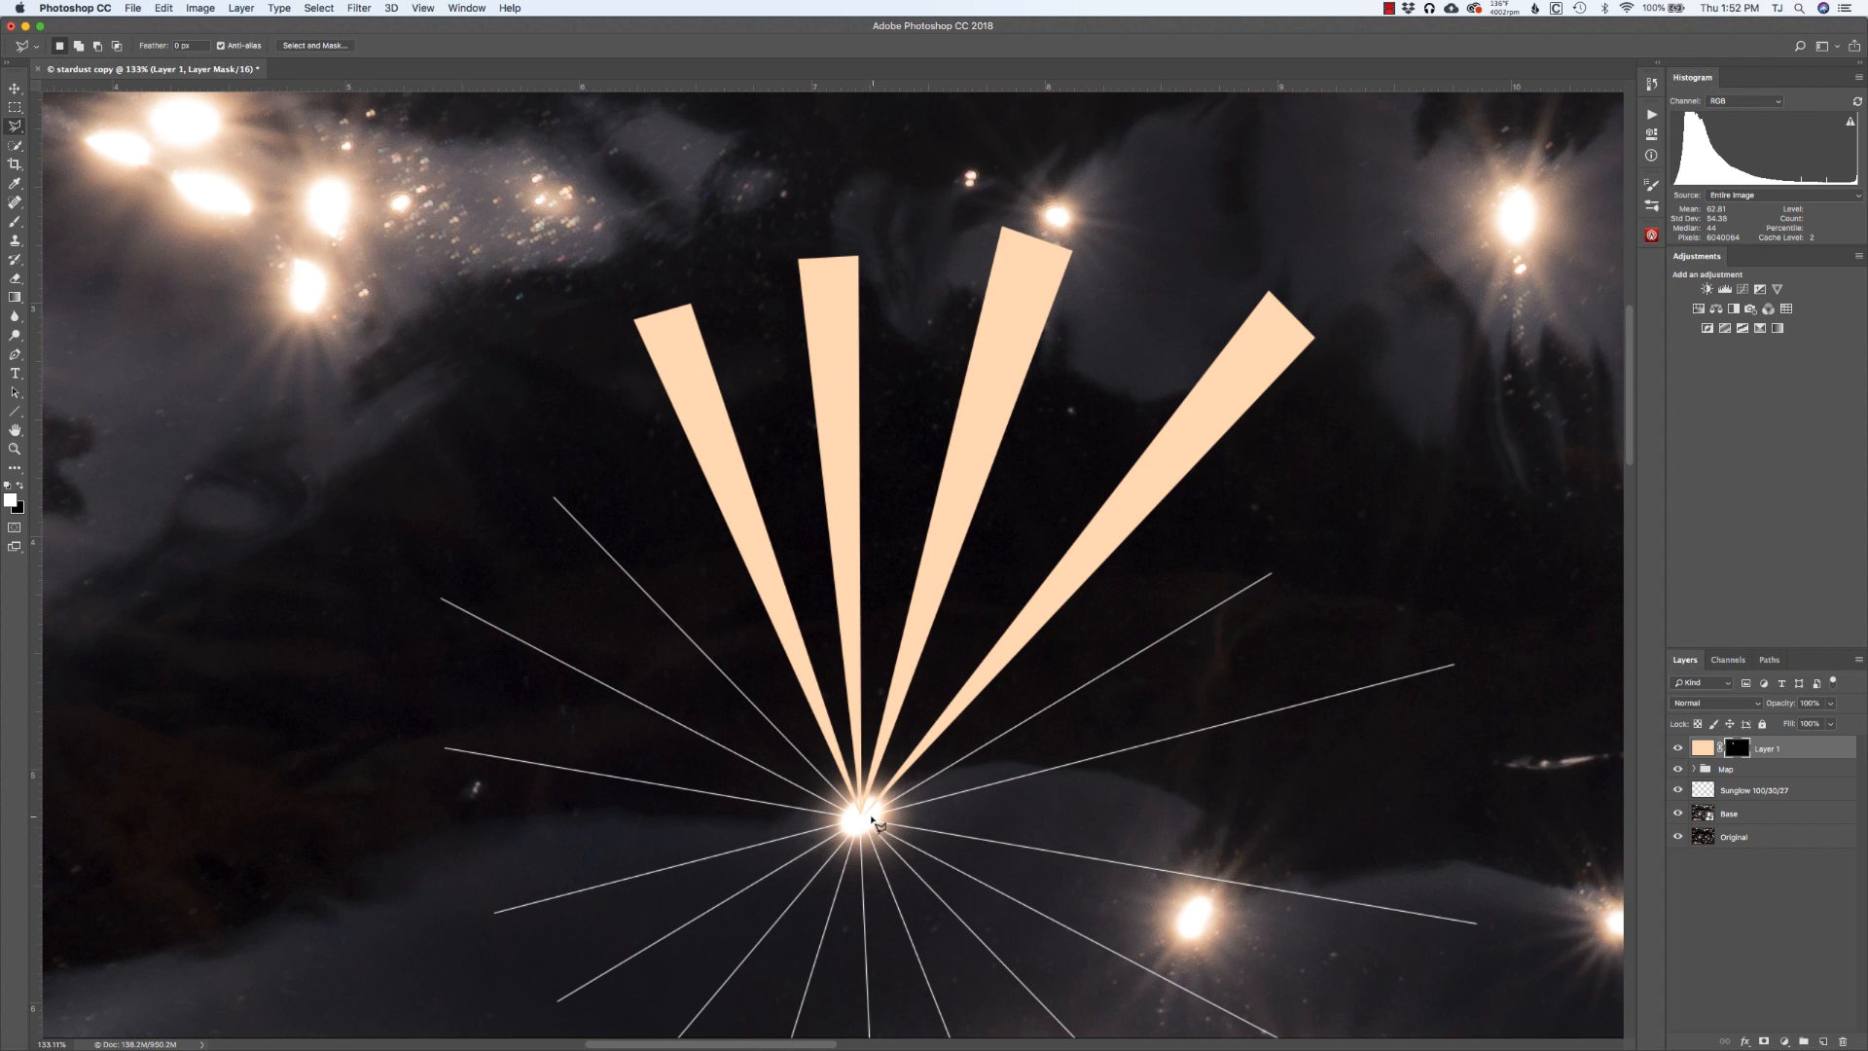
Reveal a longer wedge around the next ray clockwise, about 30° above horizontal, with a white-filled polygonal selection on the mask.
click(865, 814)
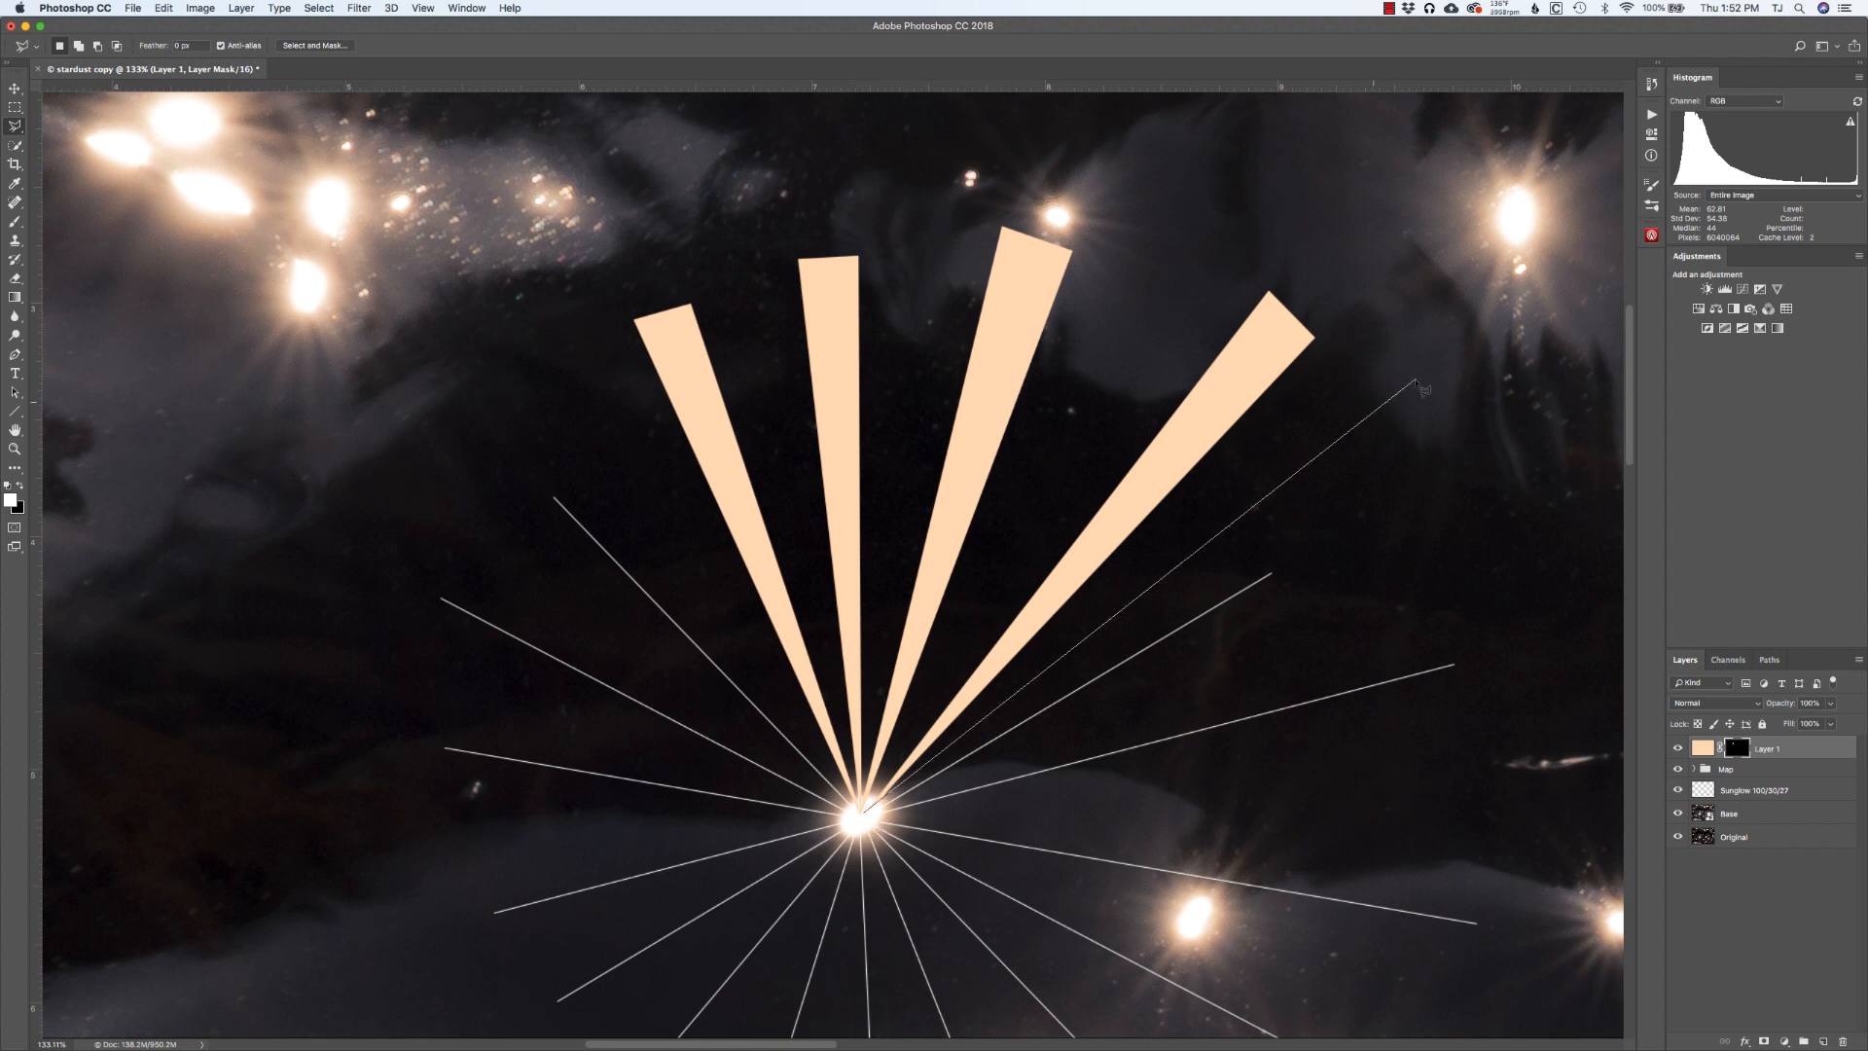
click(1534, 367)
click(1566, 463)
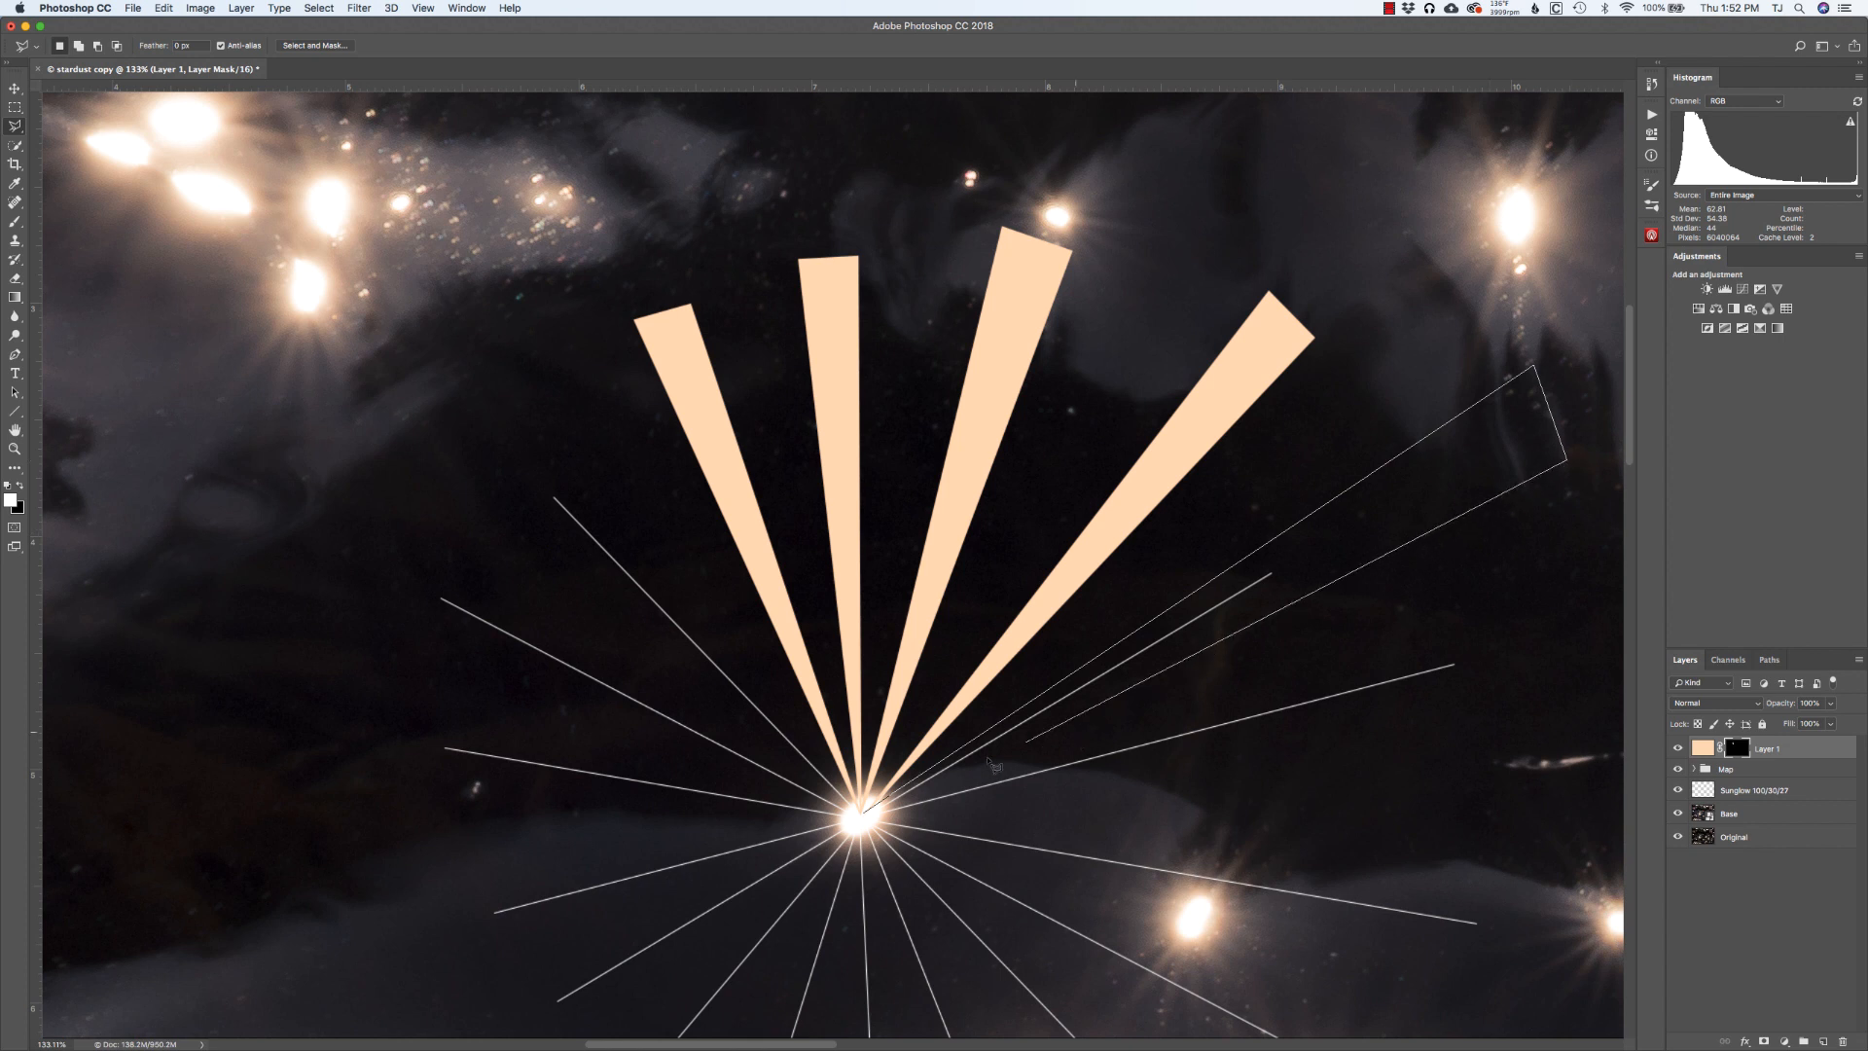
click(869, 819)
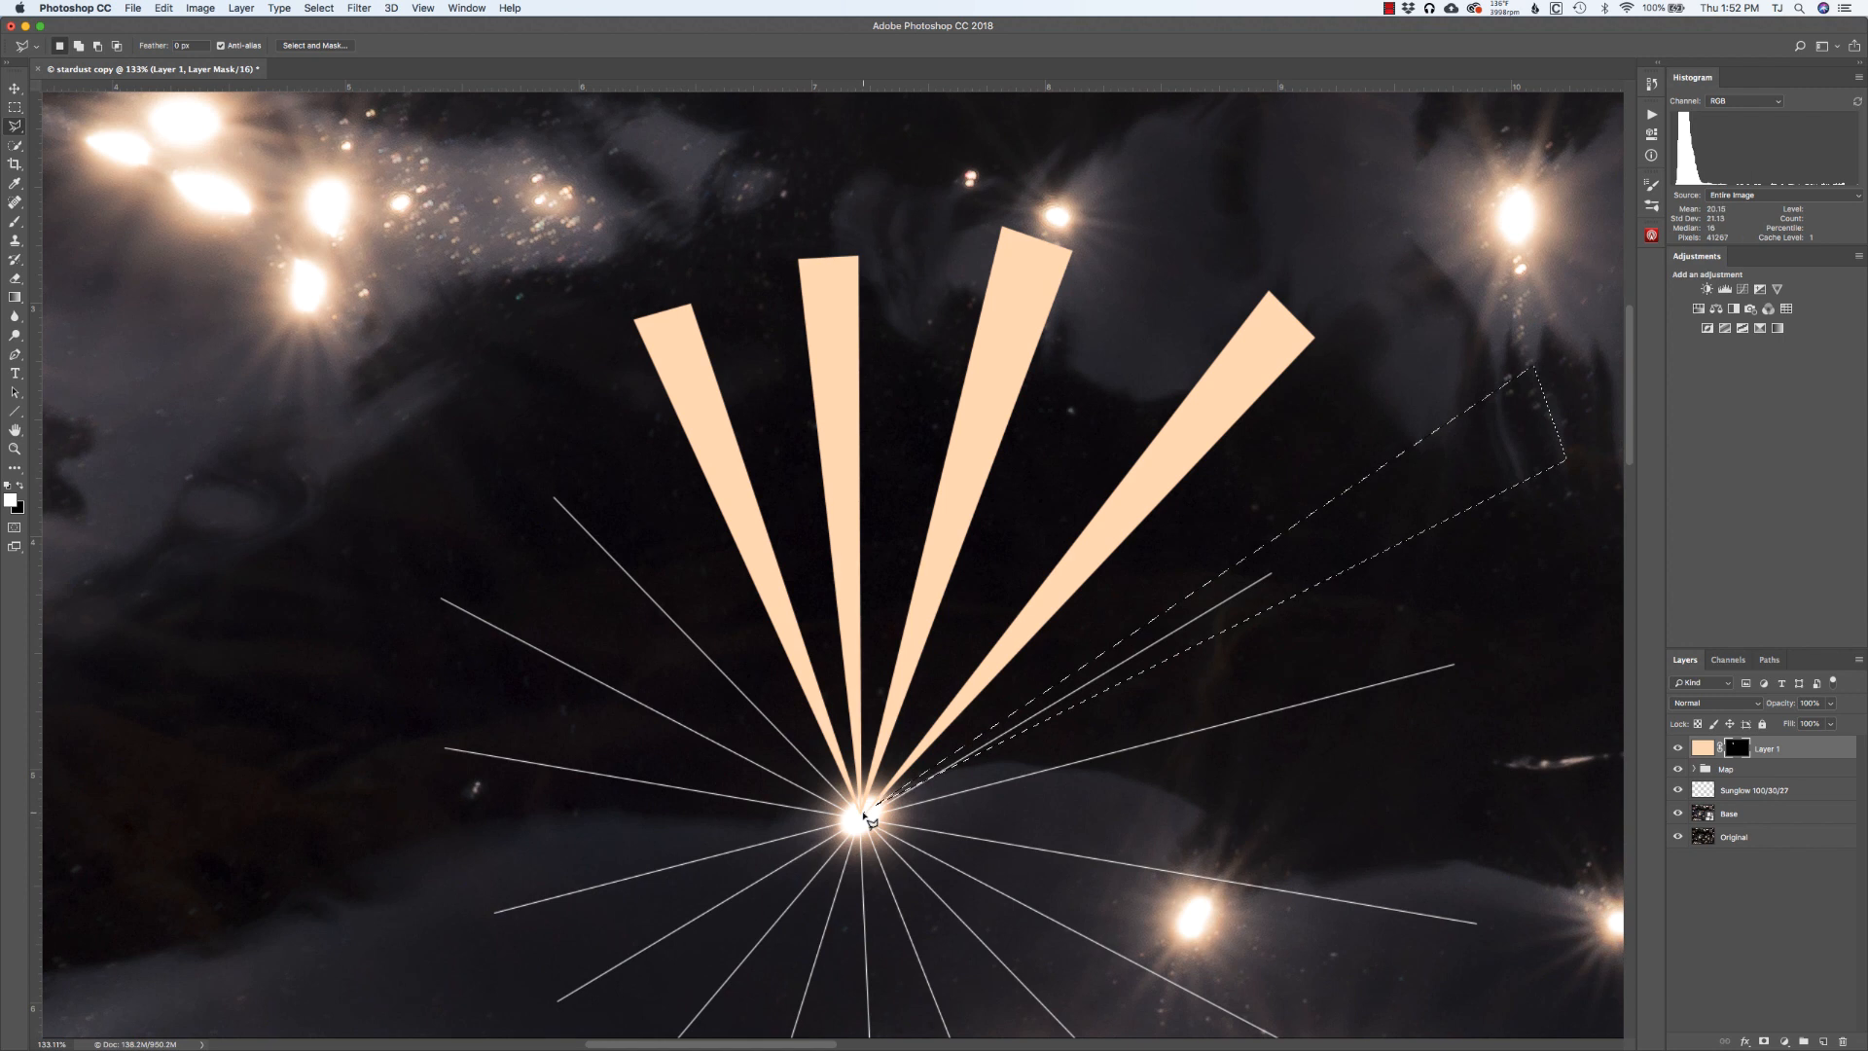
key(alt+Delete)
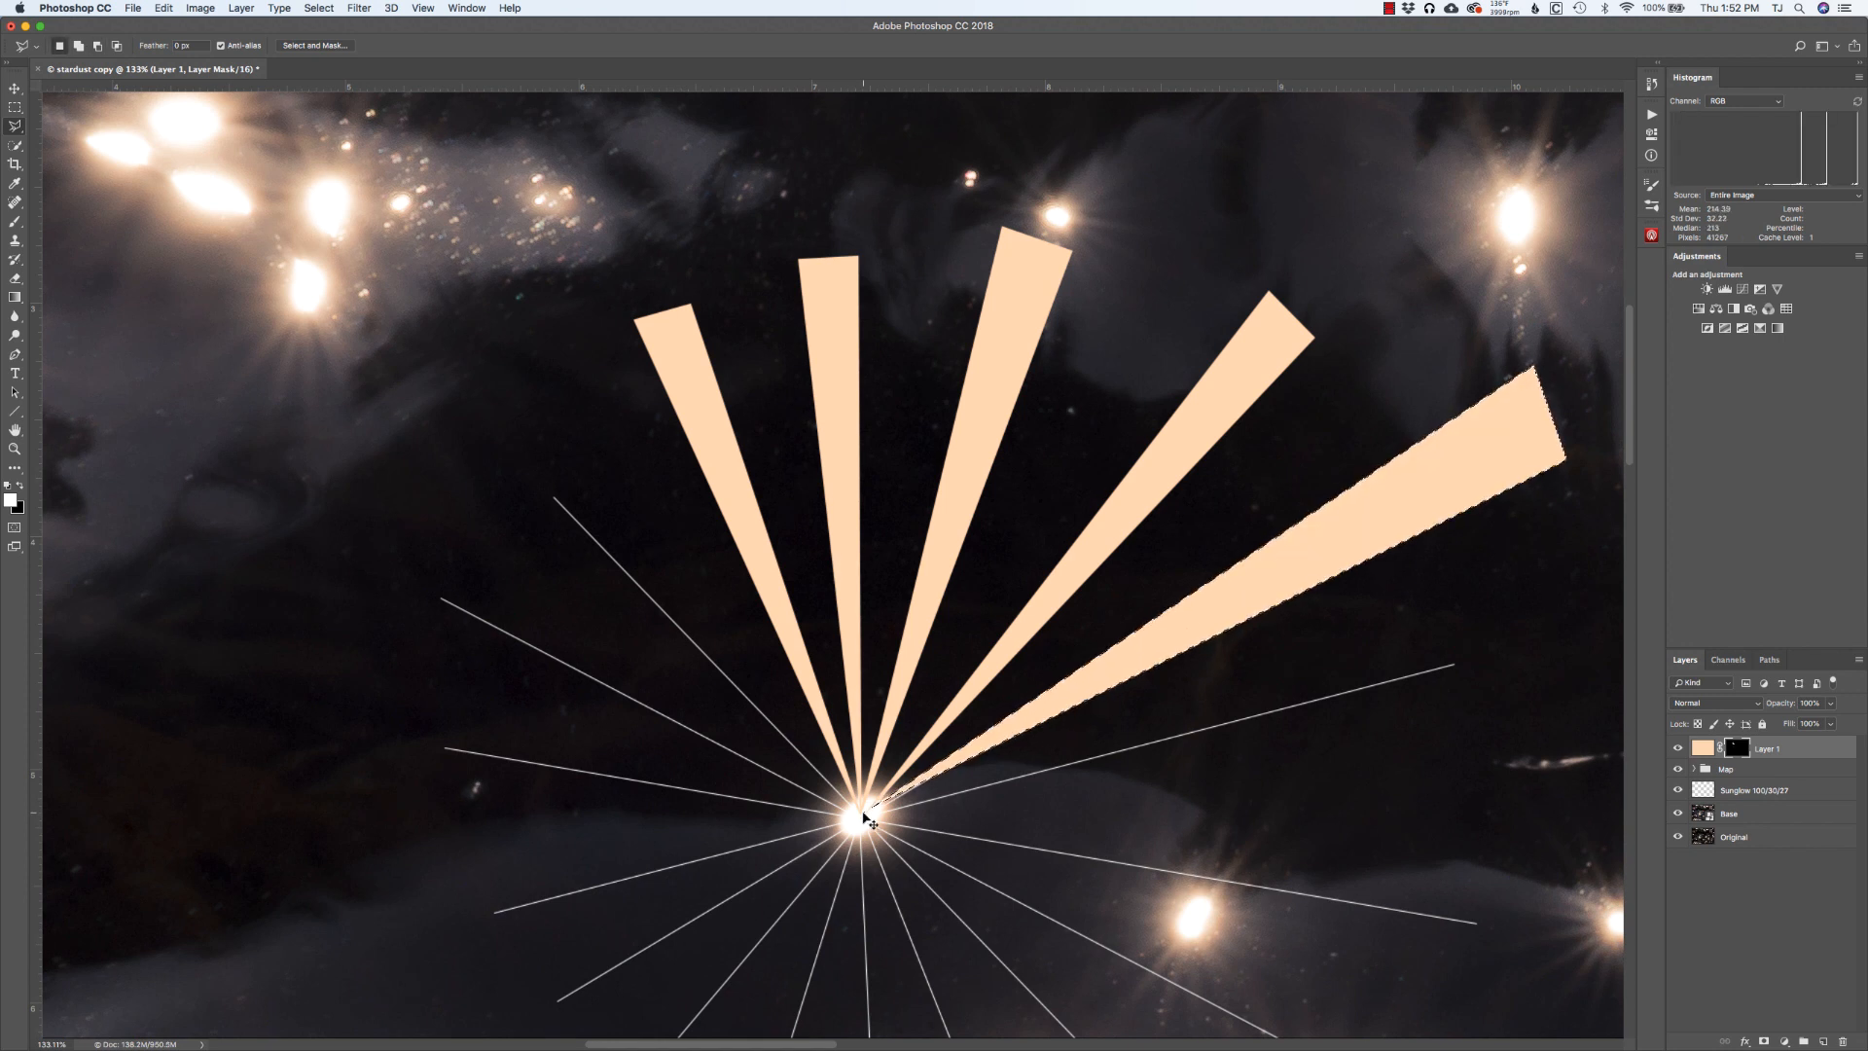
key(ctrl+d)
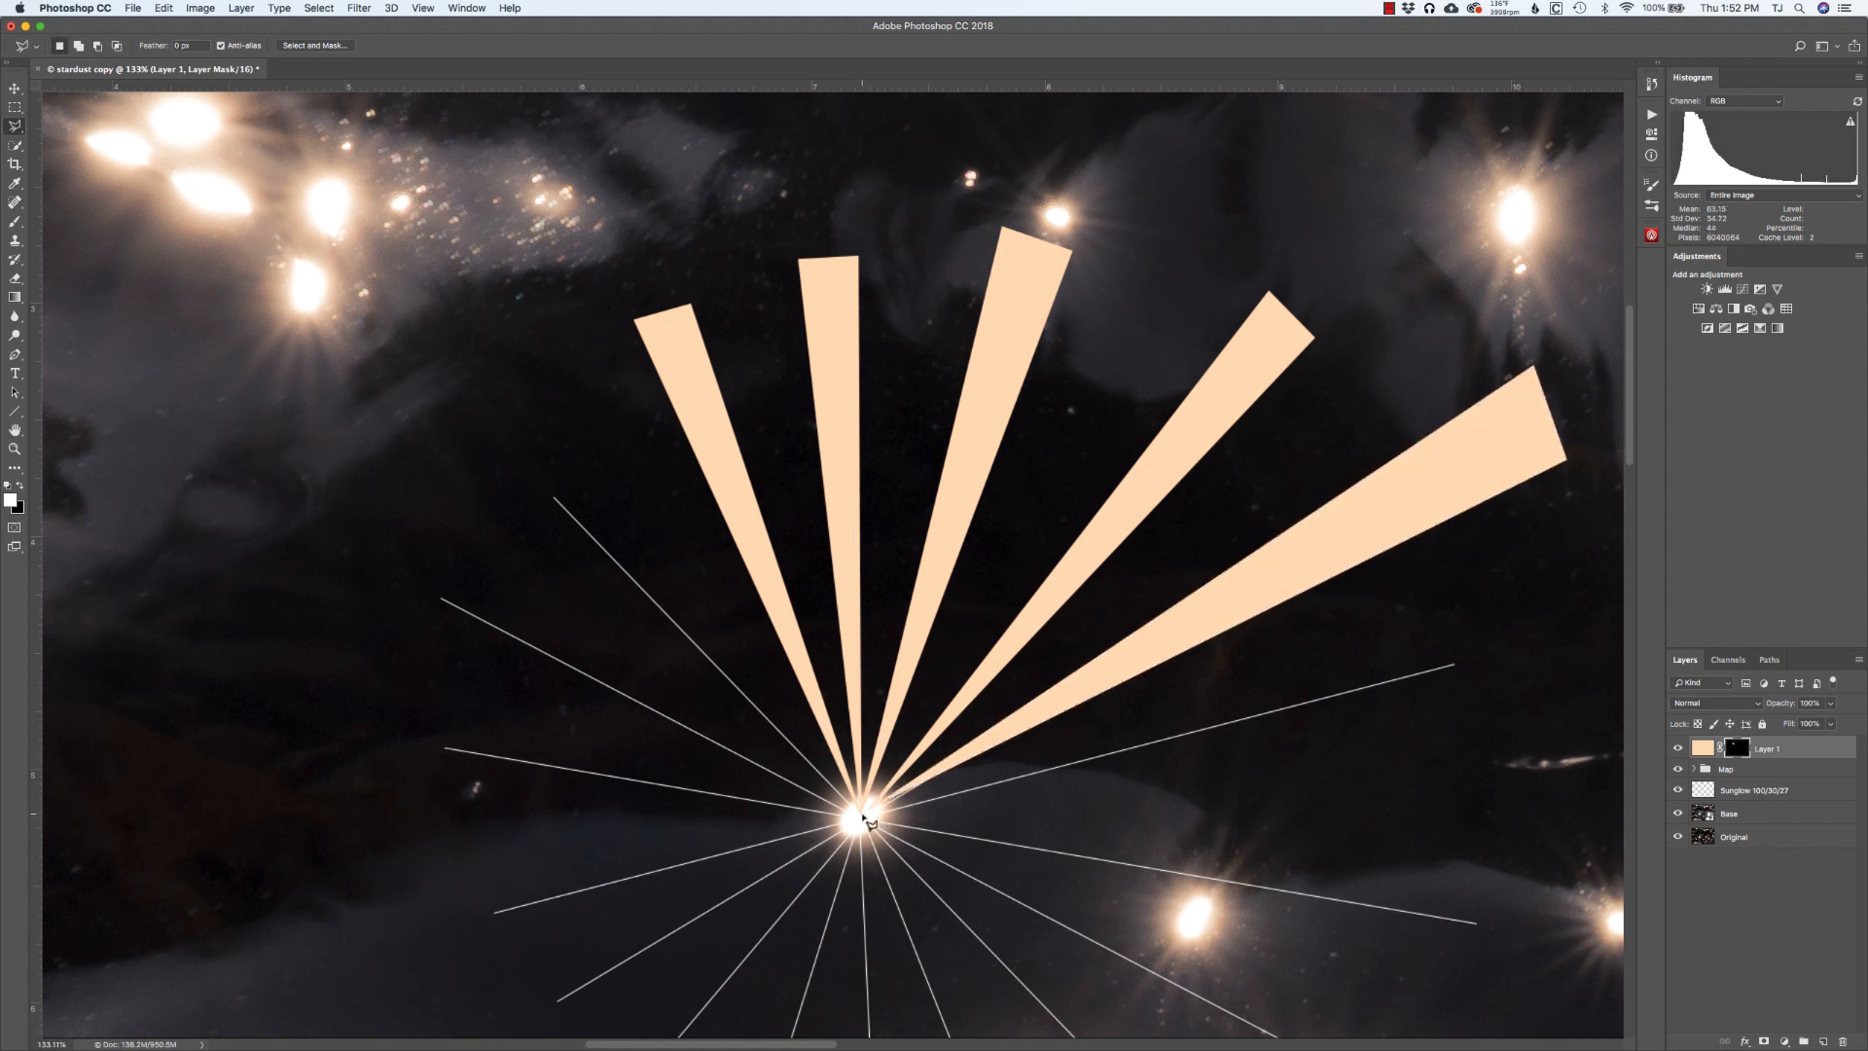
Reveal a wedge around the shallow ray just above horizontal on the sparkle's right side by filling a polygonal selection white.
click(864, 813)
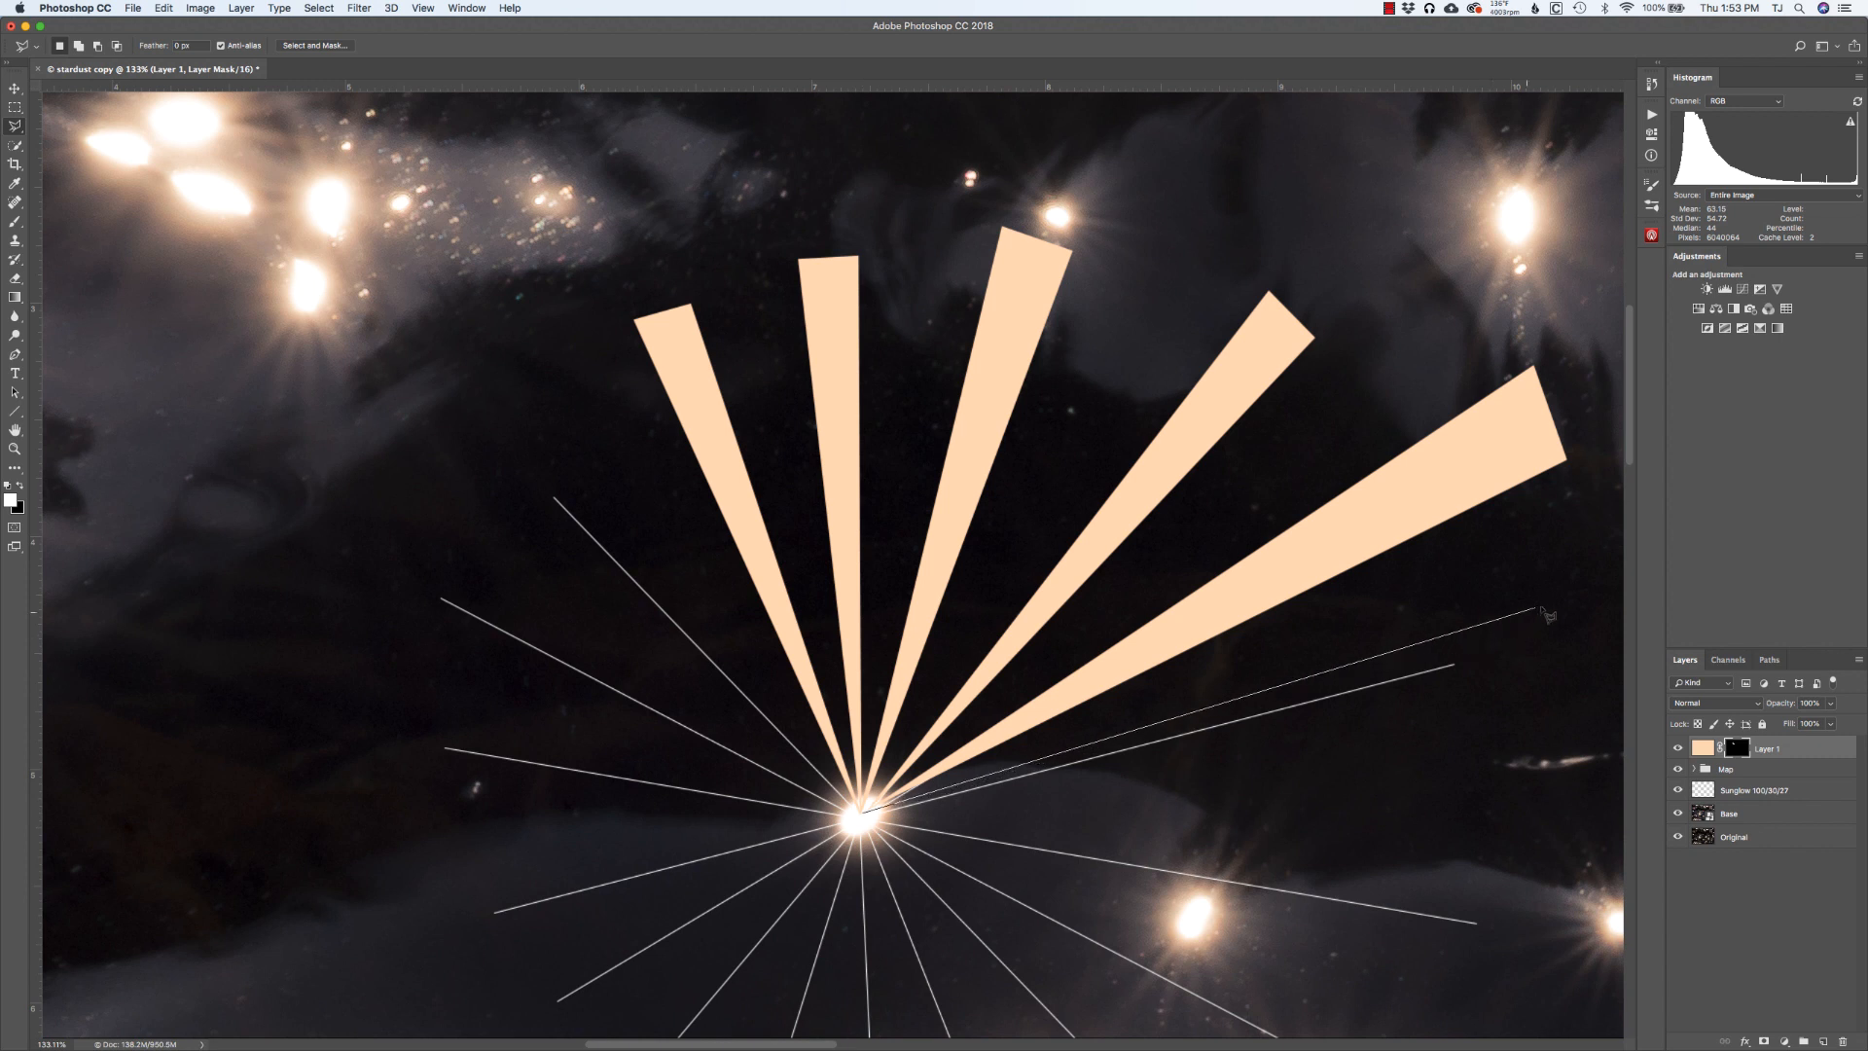
click(1573, 593)
click(1592, 673)
click(863, 814)
key(alt+BackSpace)
key(super+d)
Reveal a wedge around the shallow ray just below horizontal on the sparkle's right side by filling a polygonal selection white.
click(859, 816)
click(1554, 972)
click(1567, 883)
click(863, 819)
key(alt+BackSpace)
key(super+d)
Reveal a wedge around the lower-right ray about 30° below horizontal by filling a polygonal selection white on the mask.
scroll(861, 749, down, 5)
click(857, 674)
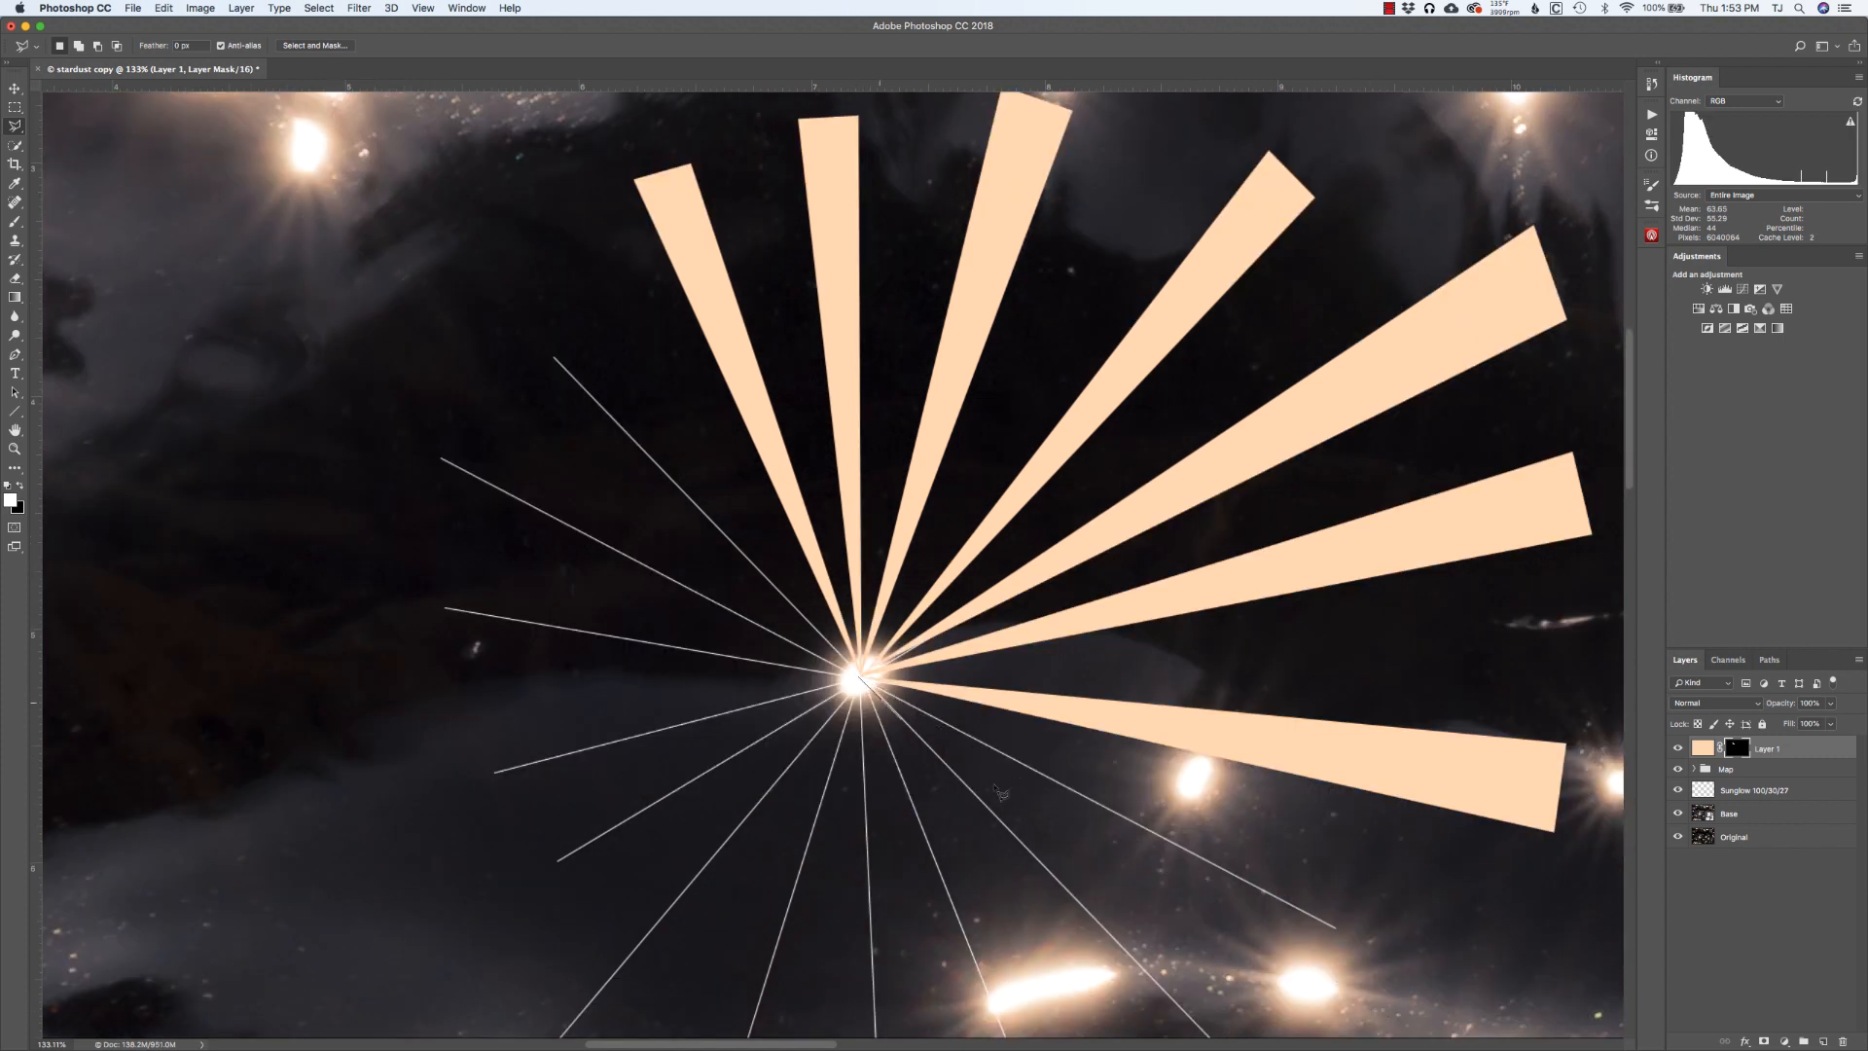
click(1378, 990)
click(1409, 920)
click(860, 677)
key(alt+BackSpace)
key(super+d)
Reveal a wedge around the diagonal lower-right ray by filling a polygonal selection white on the mask, and deselect.
scroll(860, 678, down, 6)
click(860, 489)
click(1324, 1013)
click(860, 490)
key(alt+BackSpace)
key(super+d)
Reveal a wedge from the sparkle around the steep lower-right ray by filling a polygonal selection white on the mask.
click(860, 490)
click(1066, 1018)
click(1154, 958)
click(860, 408)
key(alt+BackSpace)
Reveal a wedge around the nearly vertical ray below the sparkle by filling a polygonal selection white on the mask.
click(855, 1006)
click(941, 1005)
click(860, 361)
key(alt+BackSpace)
Reveal a wedge from the sparkle around the steep lower-left ray by filling a polygonal selection white on the mask.
click(859, 361)
click(699, 985)
click(635, 946)
click(858, 361)
key(alt+BackSpace)
Reveal a wedge from the sparkle around the diagonal lower-left ray by filling a polygonal selection white on the mask.
click(859, 361)
click(480, 870)
click(418, 810)
click(859, 361)
key(alt+BackSpace)
Reveal a wedge around the lower-left ray about 30° below horizontal by filling a polygonal selection white on the mask.
click(859, 361)
click(318, 737)
click(291, 667)
click(859, 361)
key(alt+BackSpace)
Reveal a wedge around the shallow ray just below horizontal on the sparkle's left side by filling a polygonal selection white.
click(859, 361)
click(253, 562)
click(236, 496)
click(859, 361)
key(alt+BackSpace)
Reveal a wedge around the shallow ray just above horizontal on the sparkle's left side by filling a polygonal selection white.
click(859, 361)
click(211, 312)
click(244, 215)
click(859, 361)
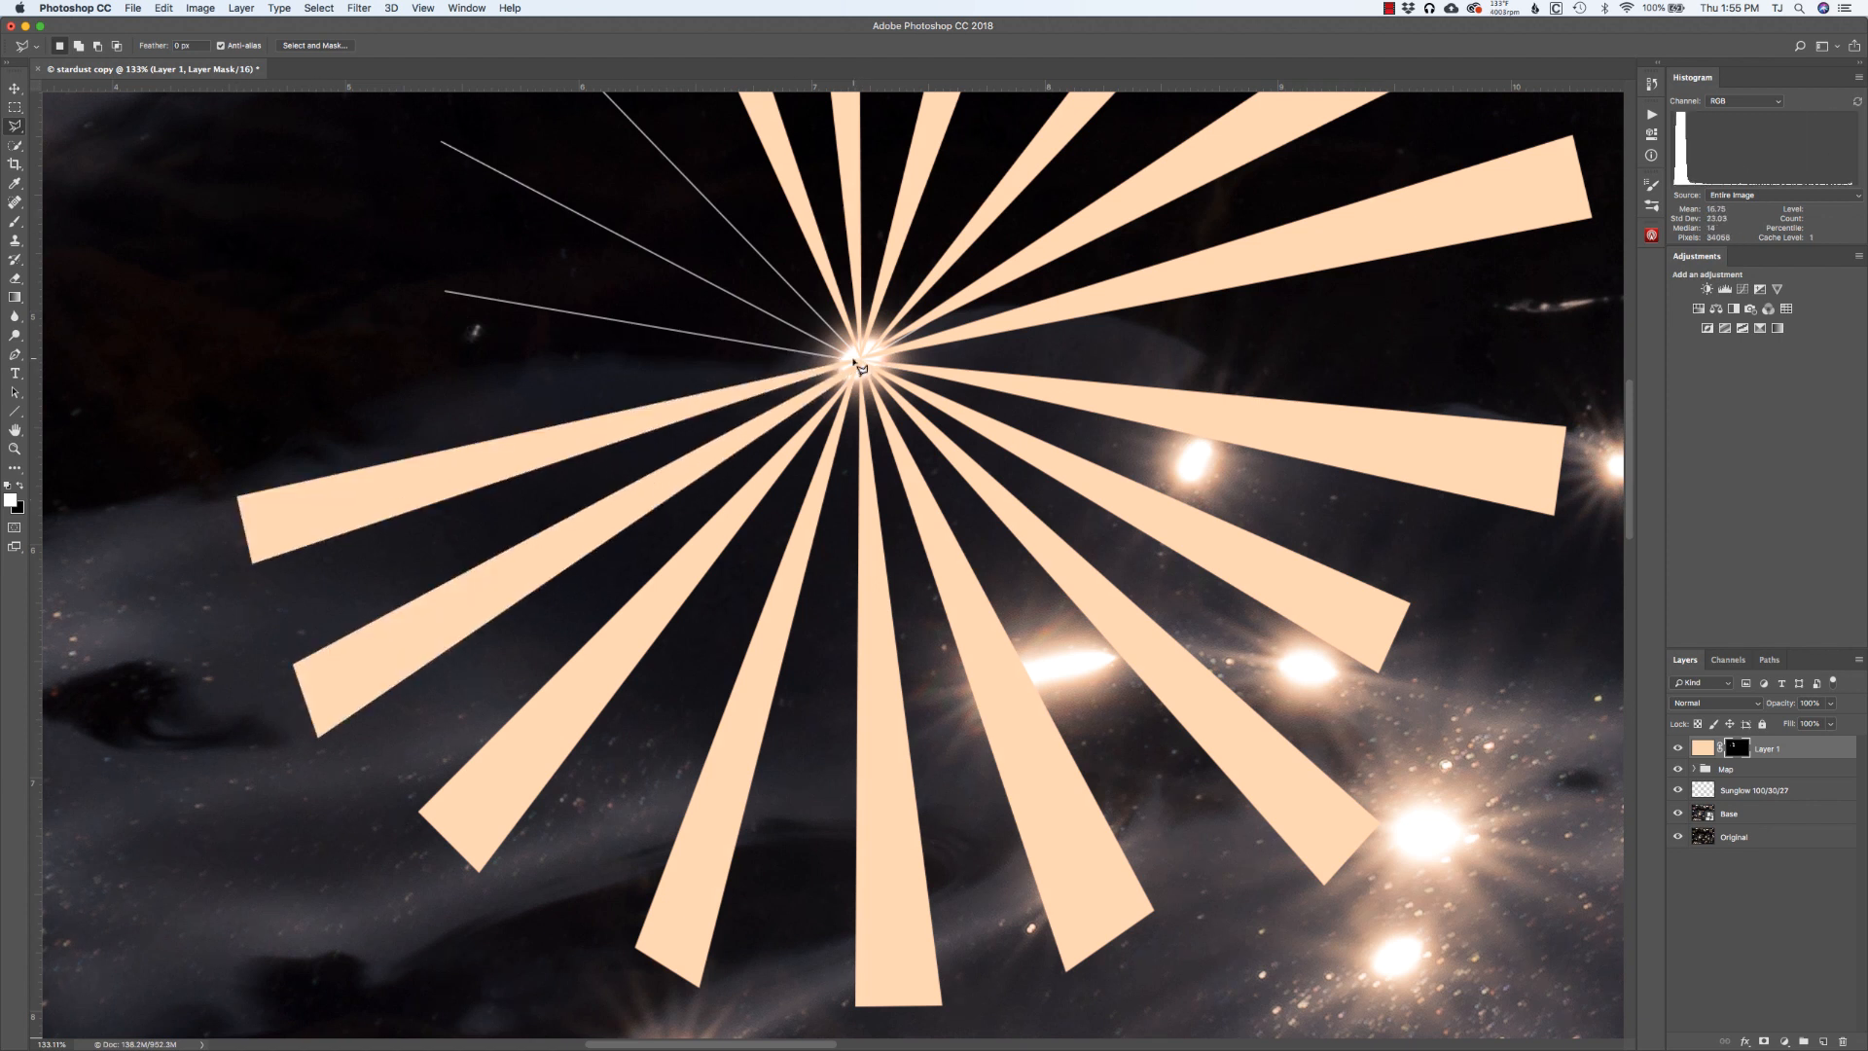
key(alt+BackSpace)
Reveal a wedge around the upper-left ray about 30° above horizontal by filling a polygonal selection white on the mask.
click(222, 321)
click(288, 251)
click(859, 611)
key(alt+BackSpace)
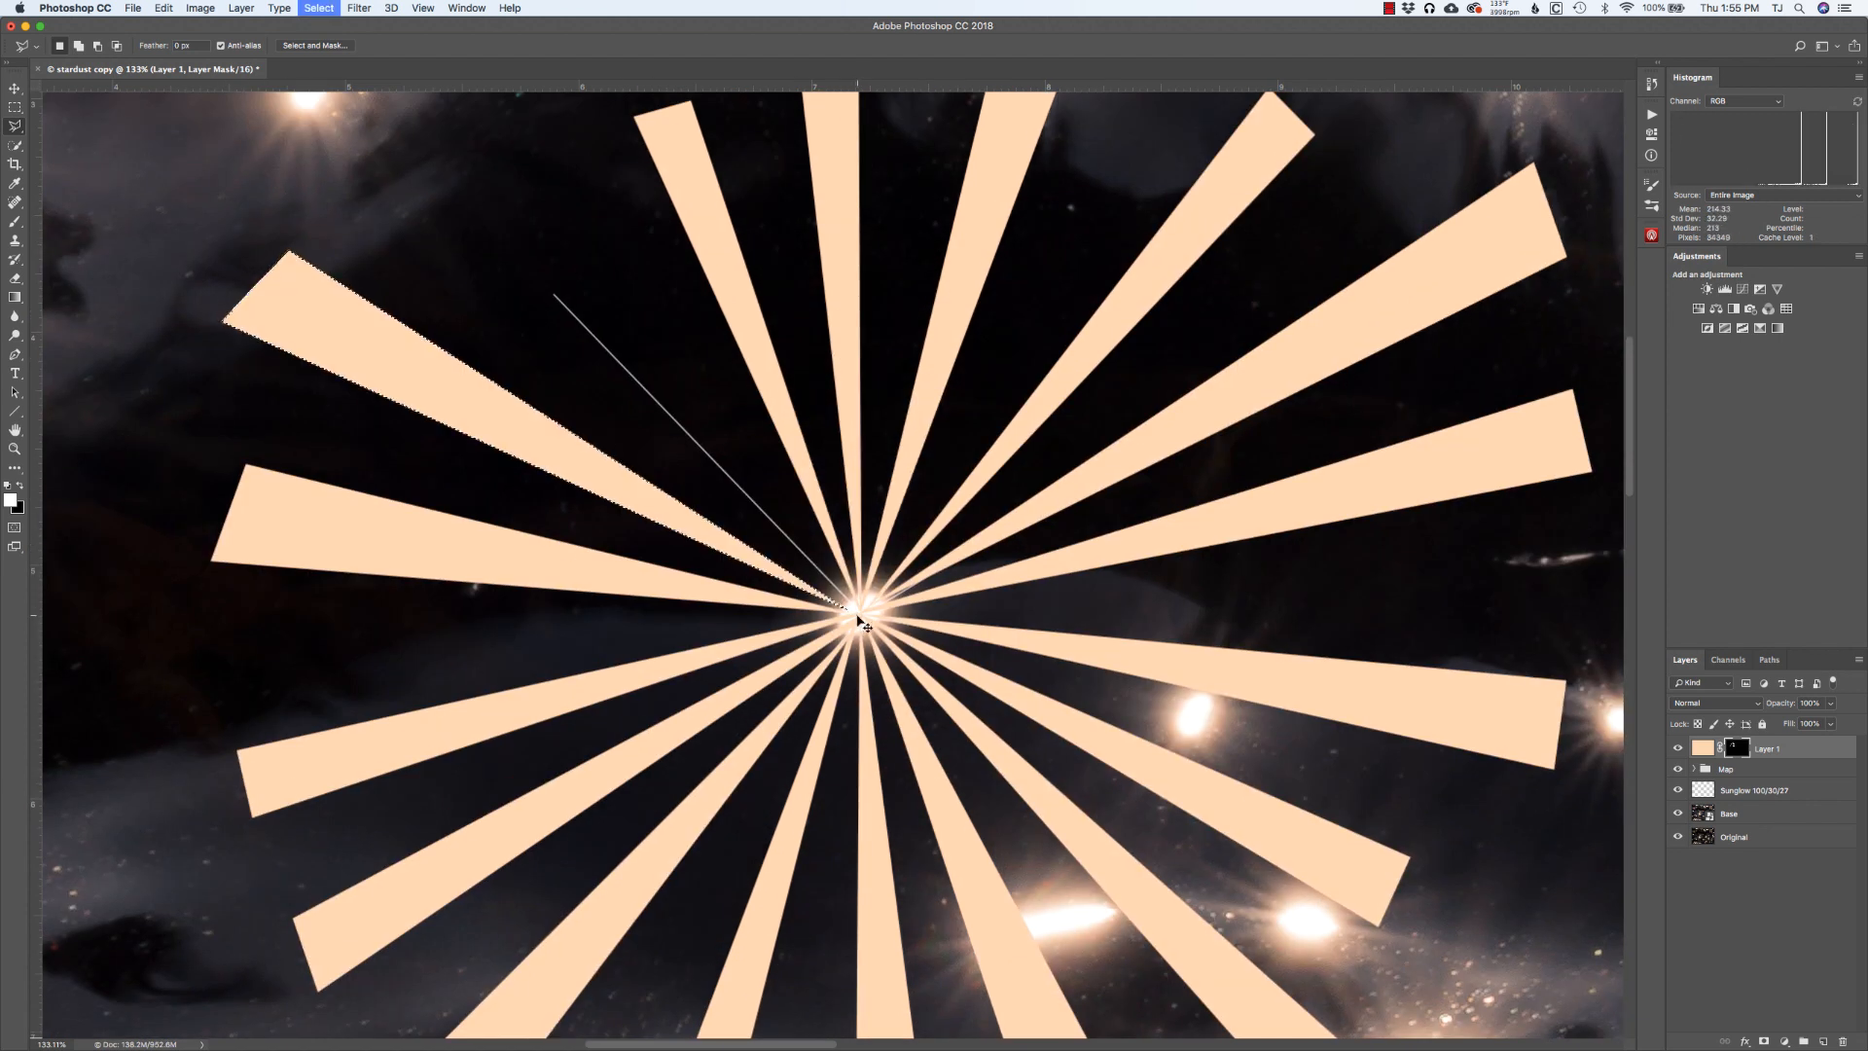
Reveal the last wedge around the remaining diagonal upper-left ray by filling a polygonal selection white on the mask, and deselect.
click(852, 611)
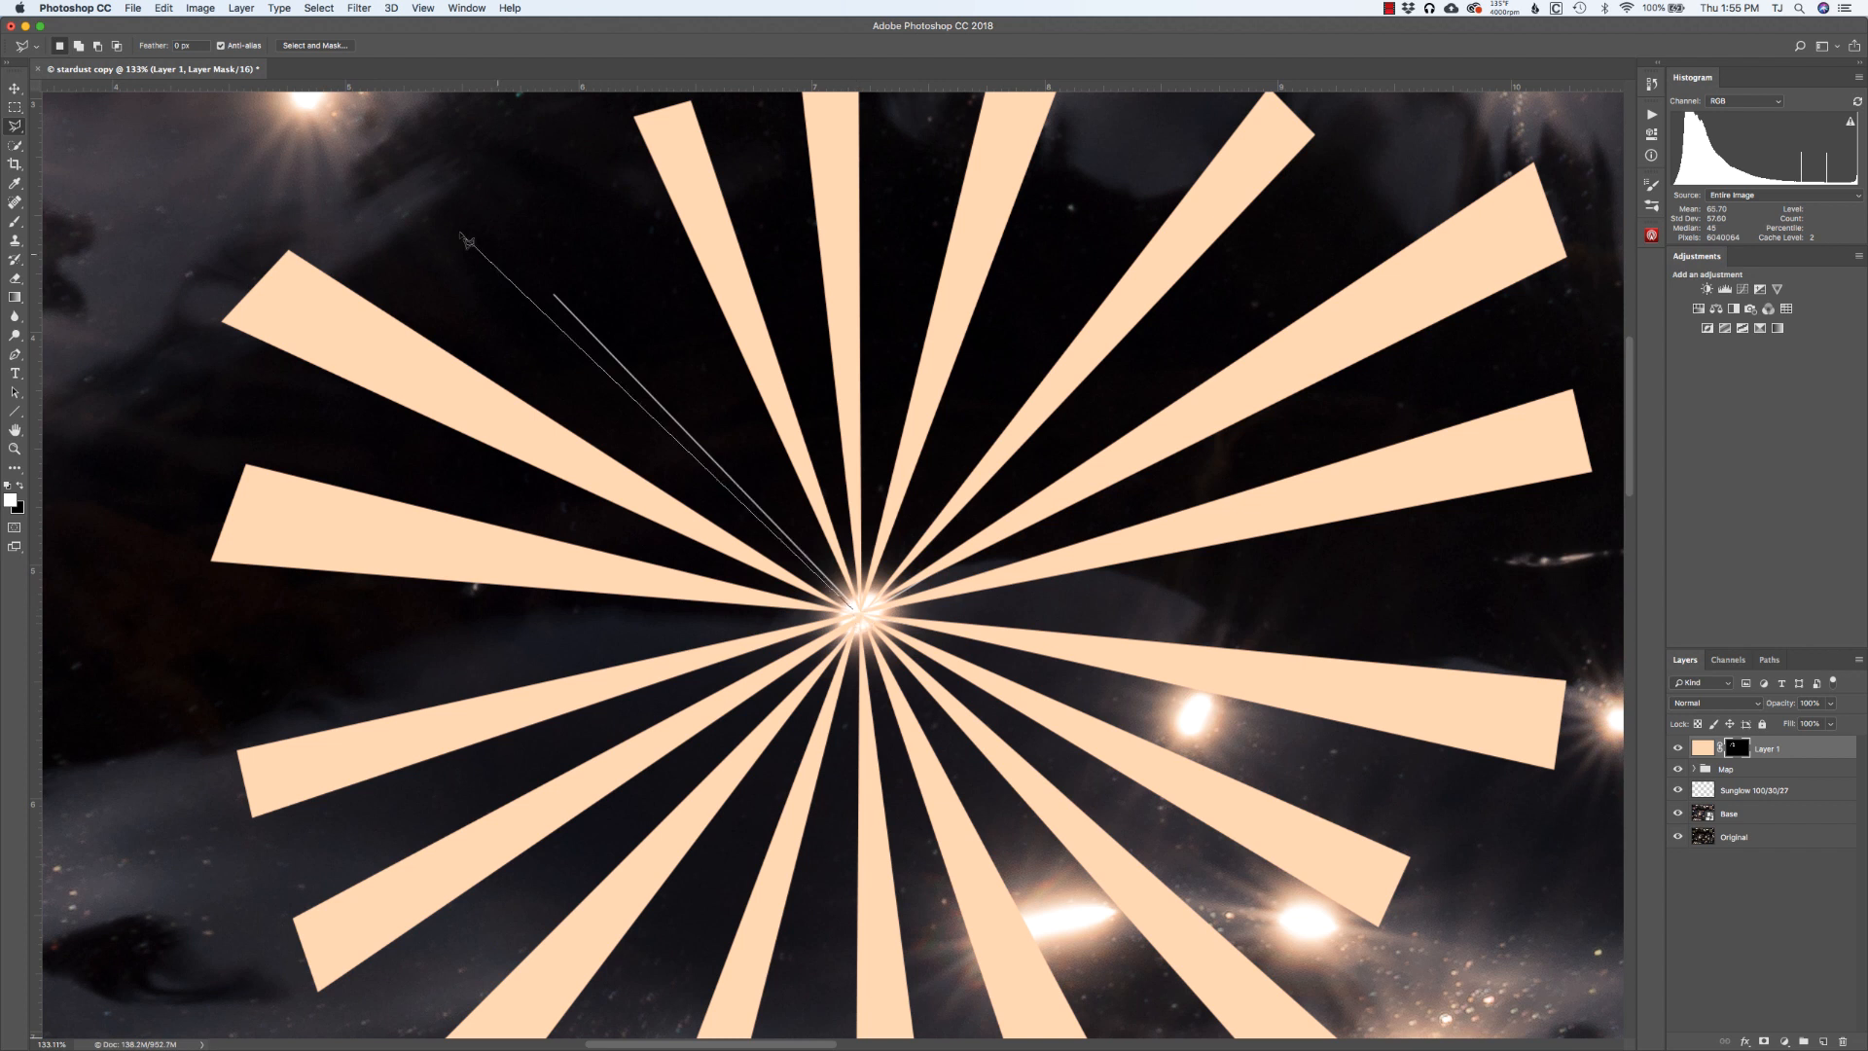
click(386, 167)
click(449, 126)
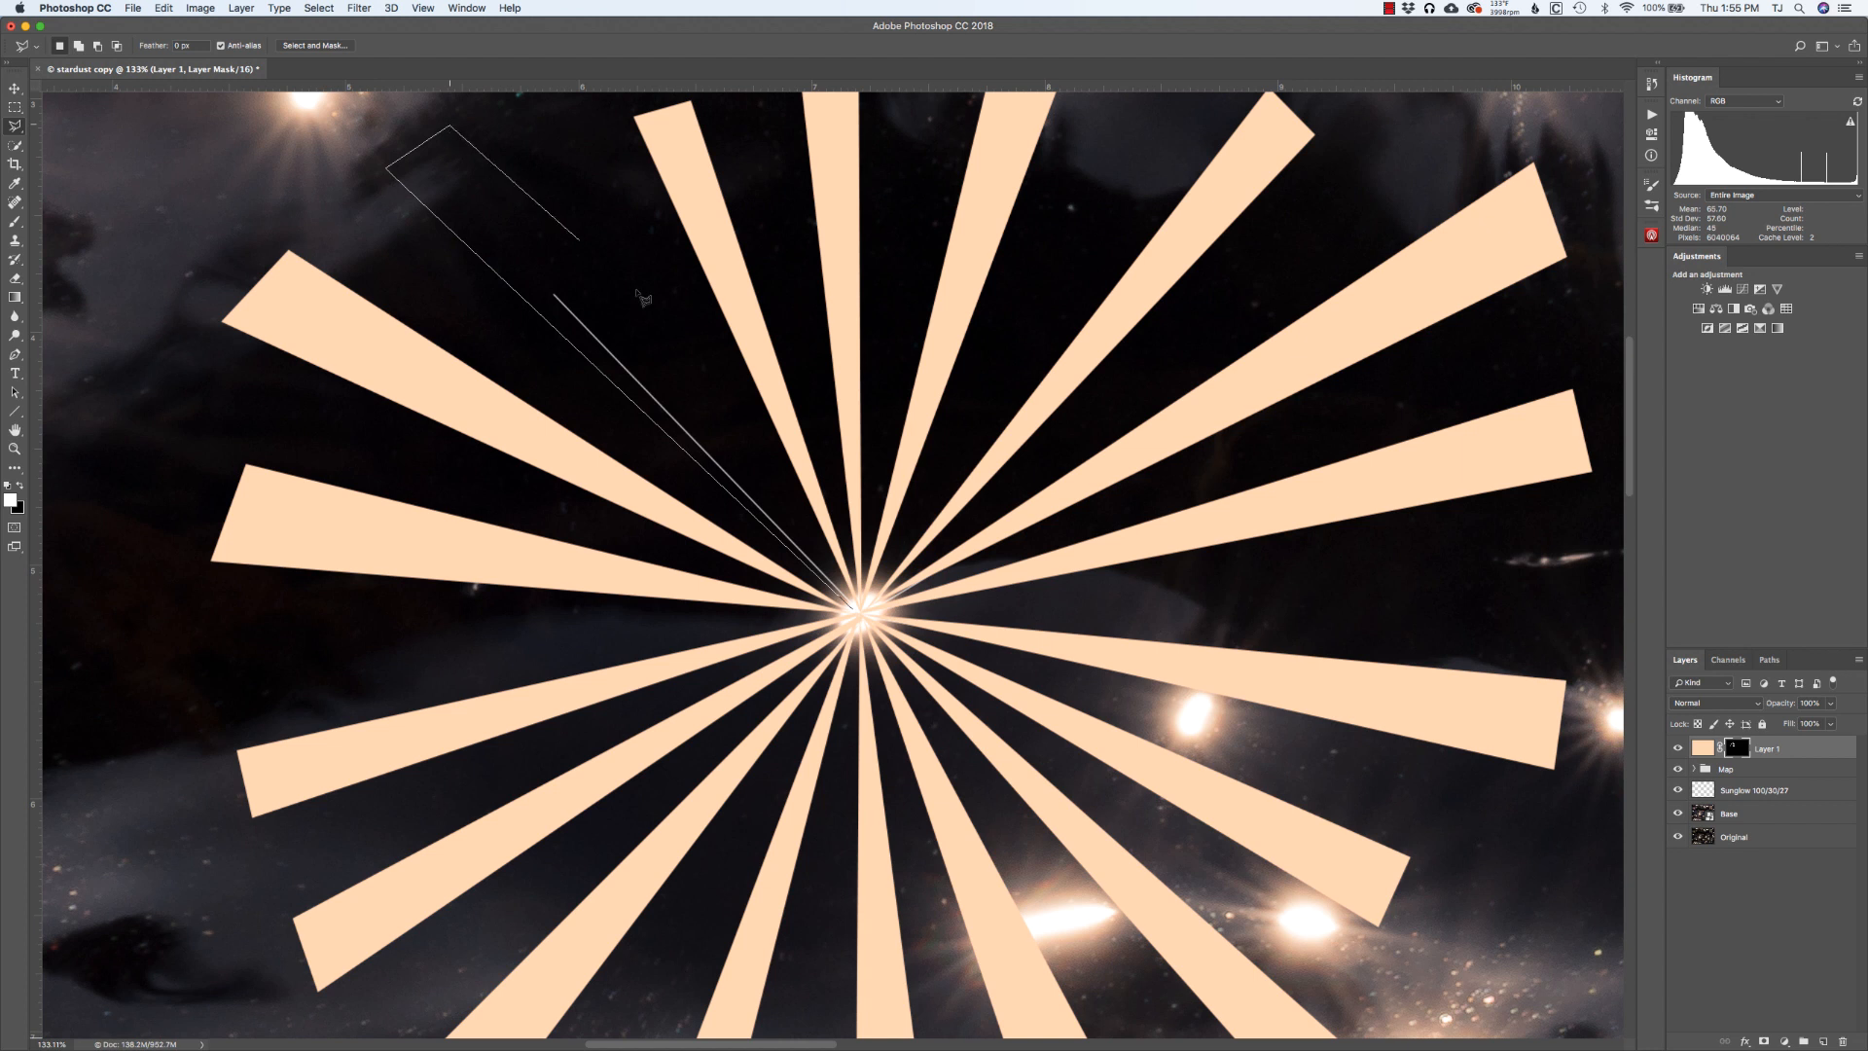
click(855, 609)
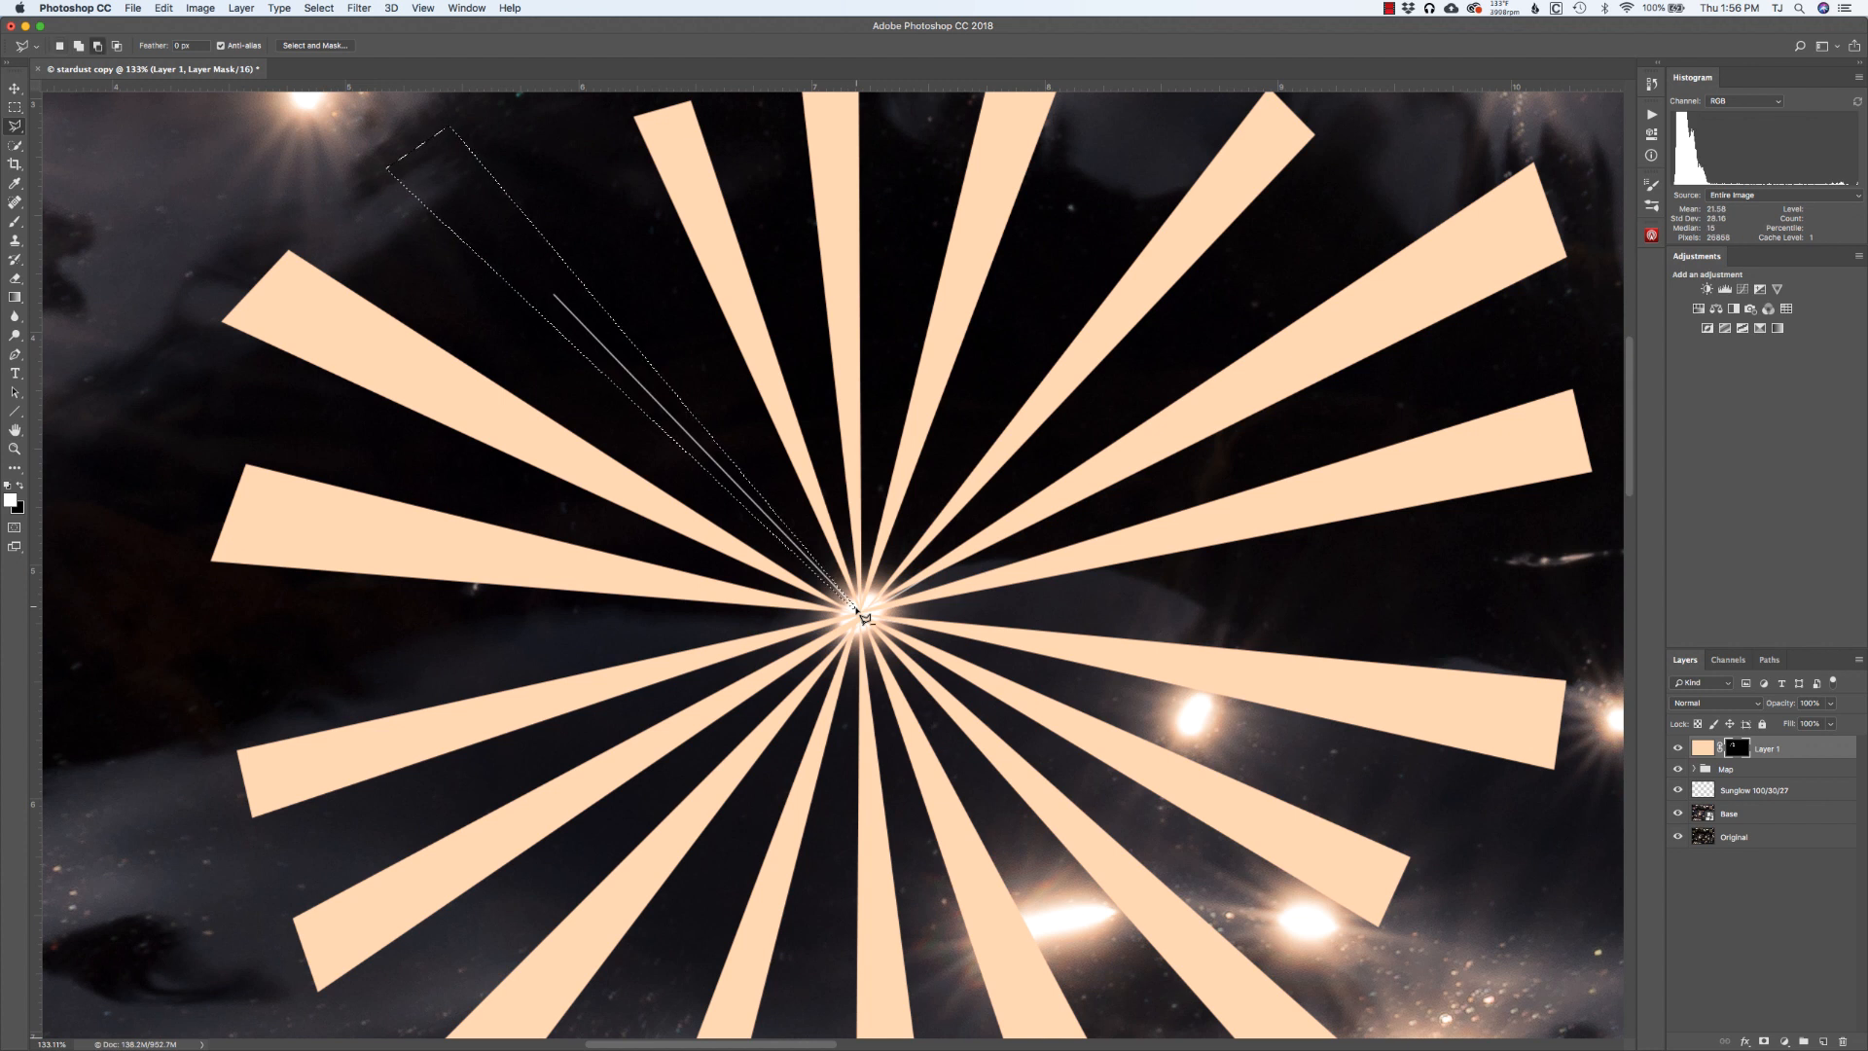
key(alt+BackSpace)
key(super+d)
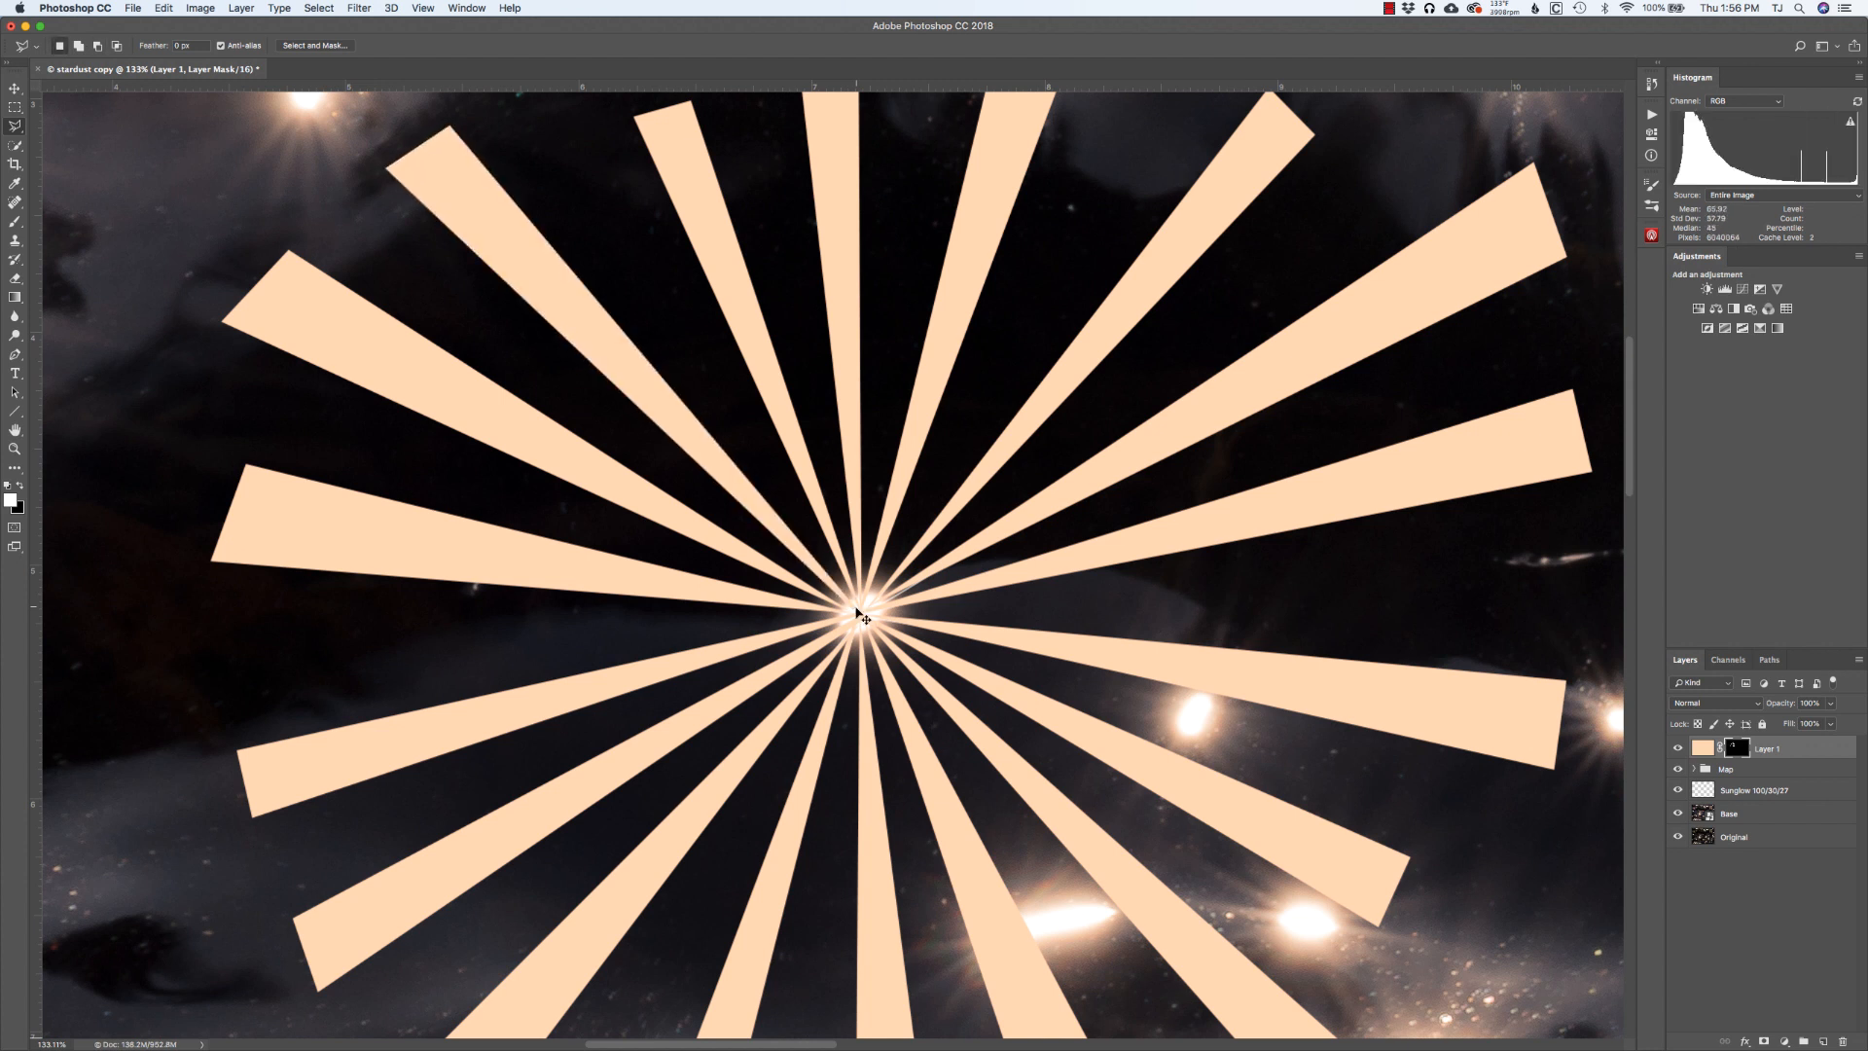
Delete the Map group that holds the radiating guide lines.
key(super+minus)
key(super+0)
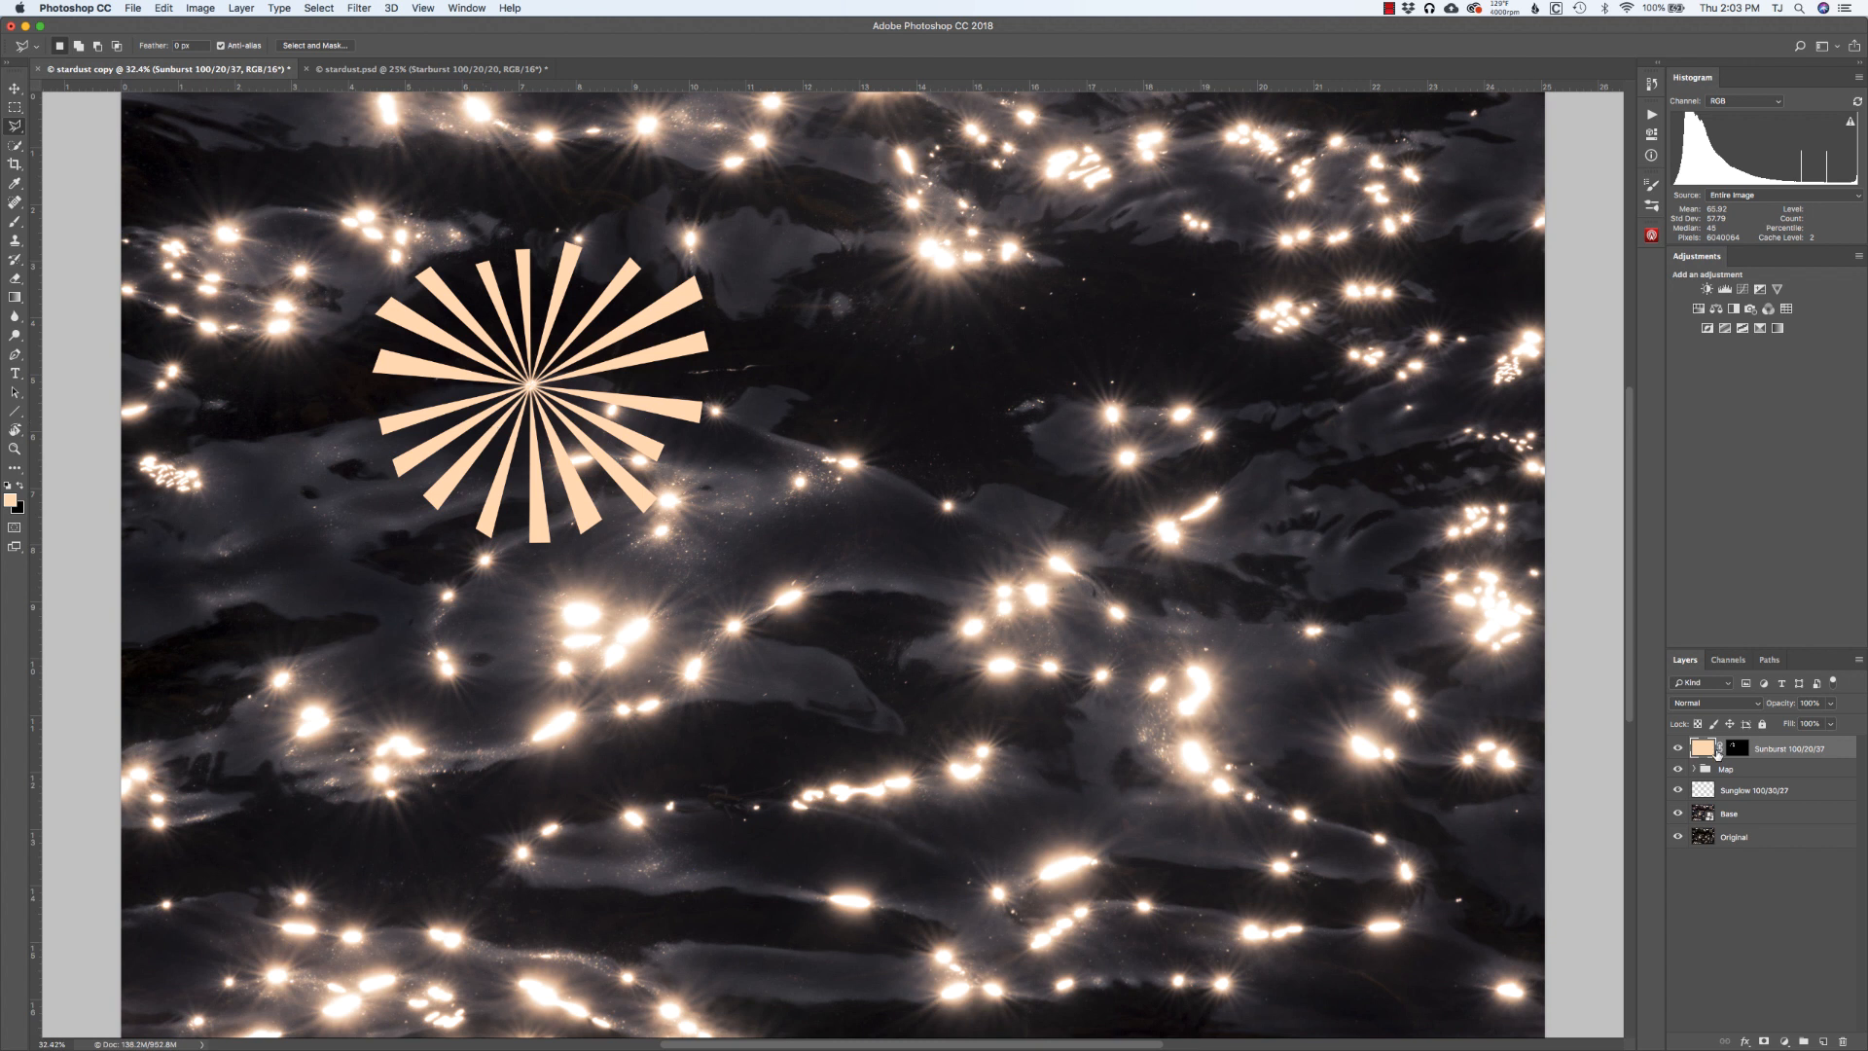
click(1677, 771)
click(1748, 771)
key(Delete)
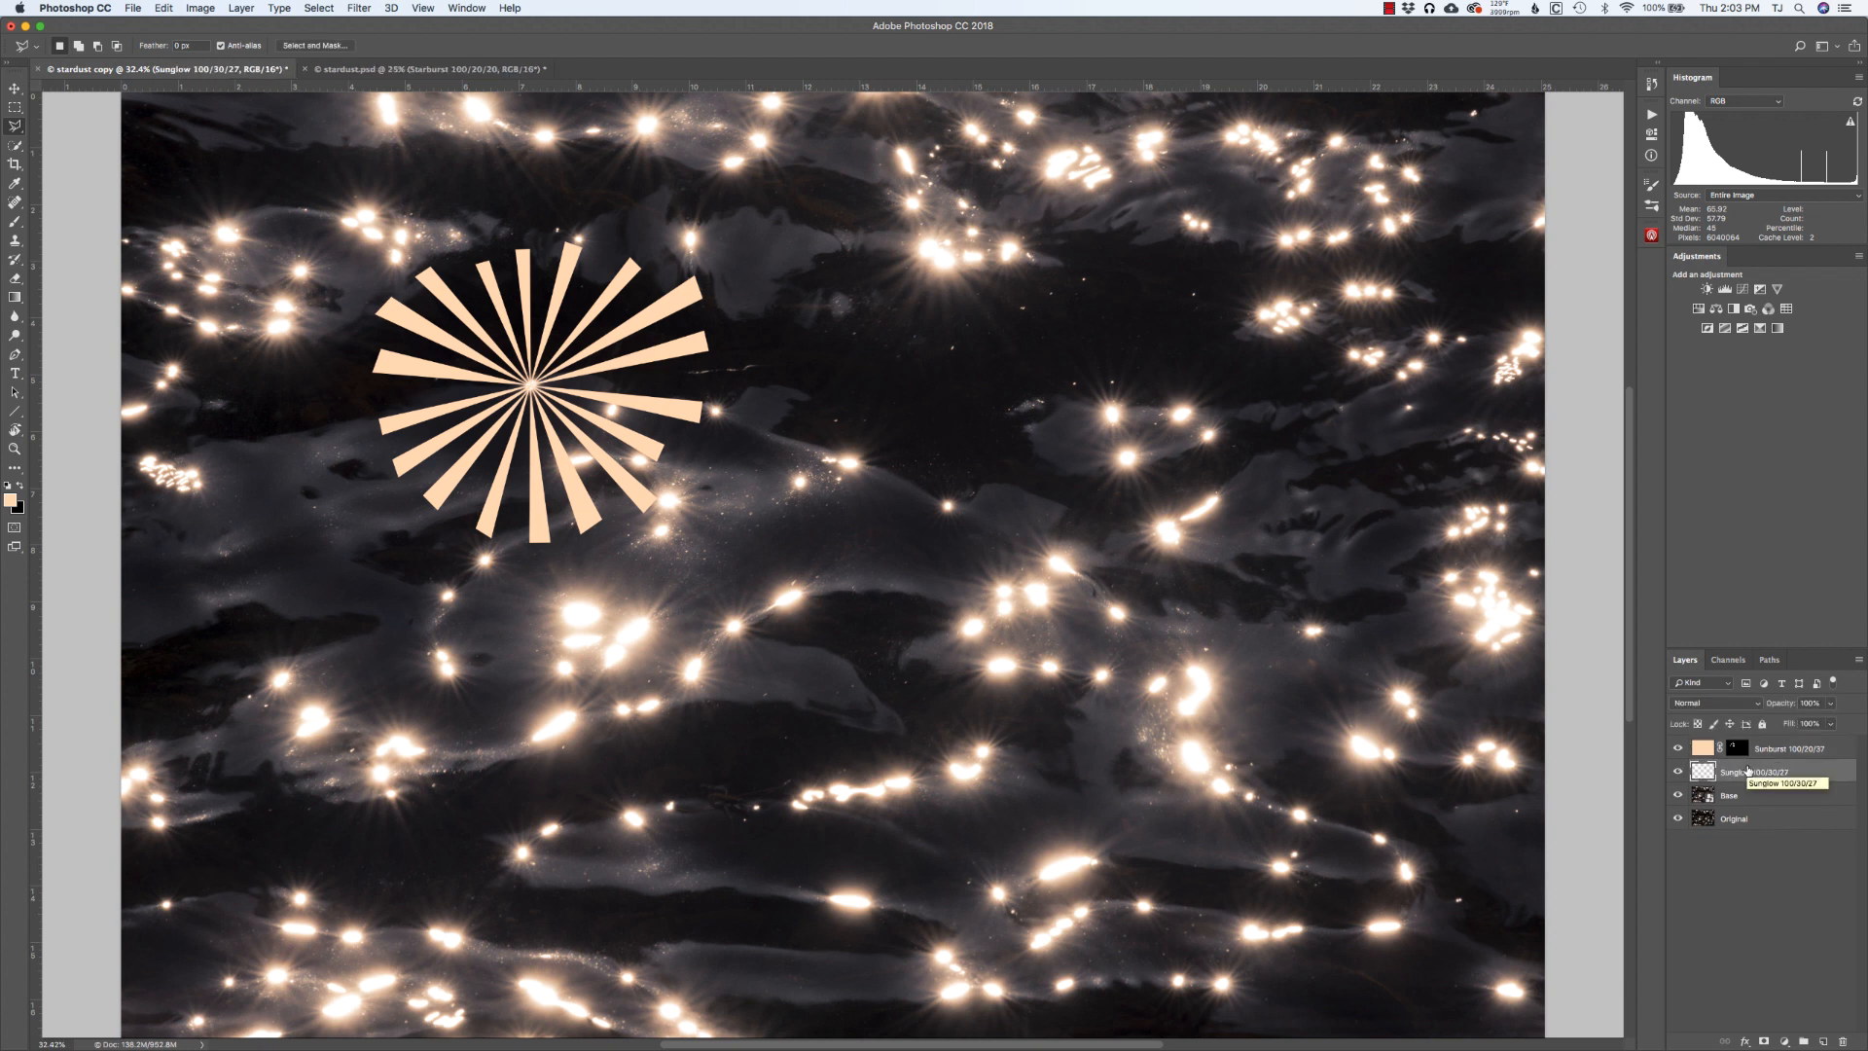
Soften the Sunburst 100/20/27 layer mask in Select and Mask with a feather of about 4.7 px and apply it.
click(1736, 751)
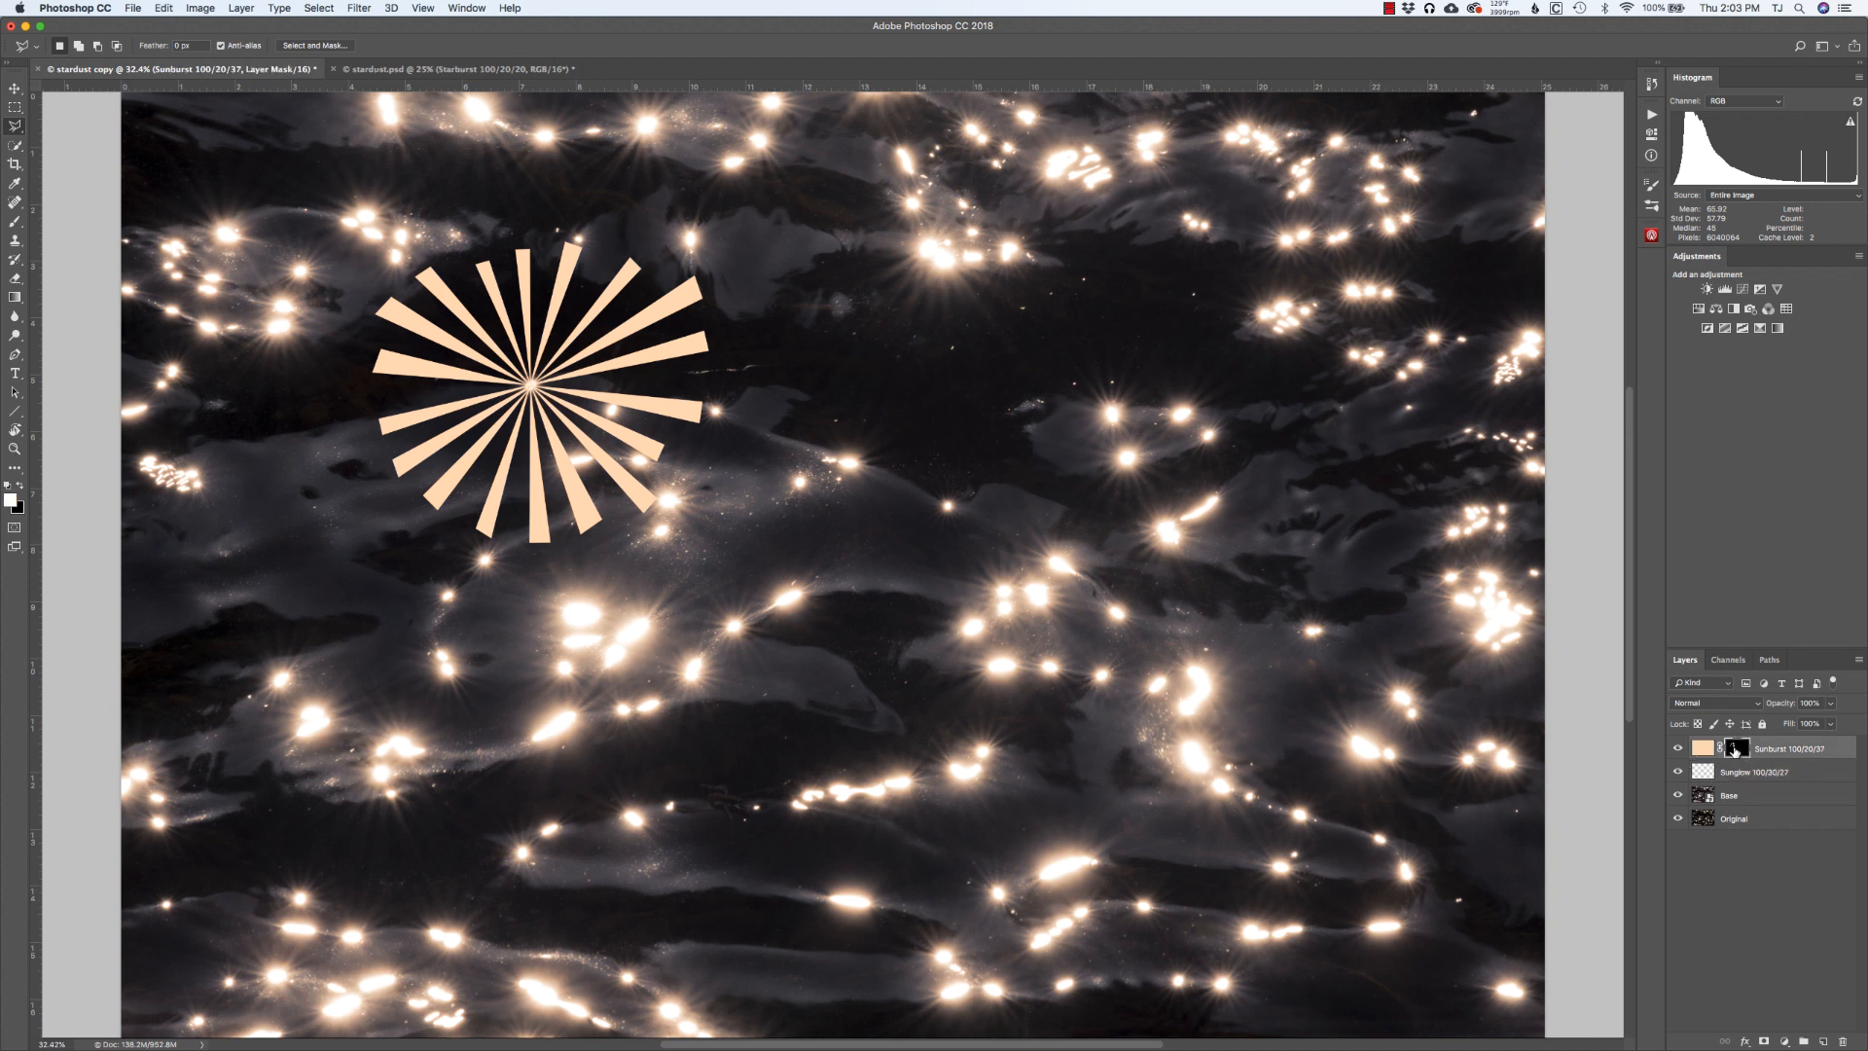
right_click(1734, 750)
click(1671, 855)
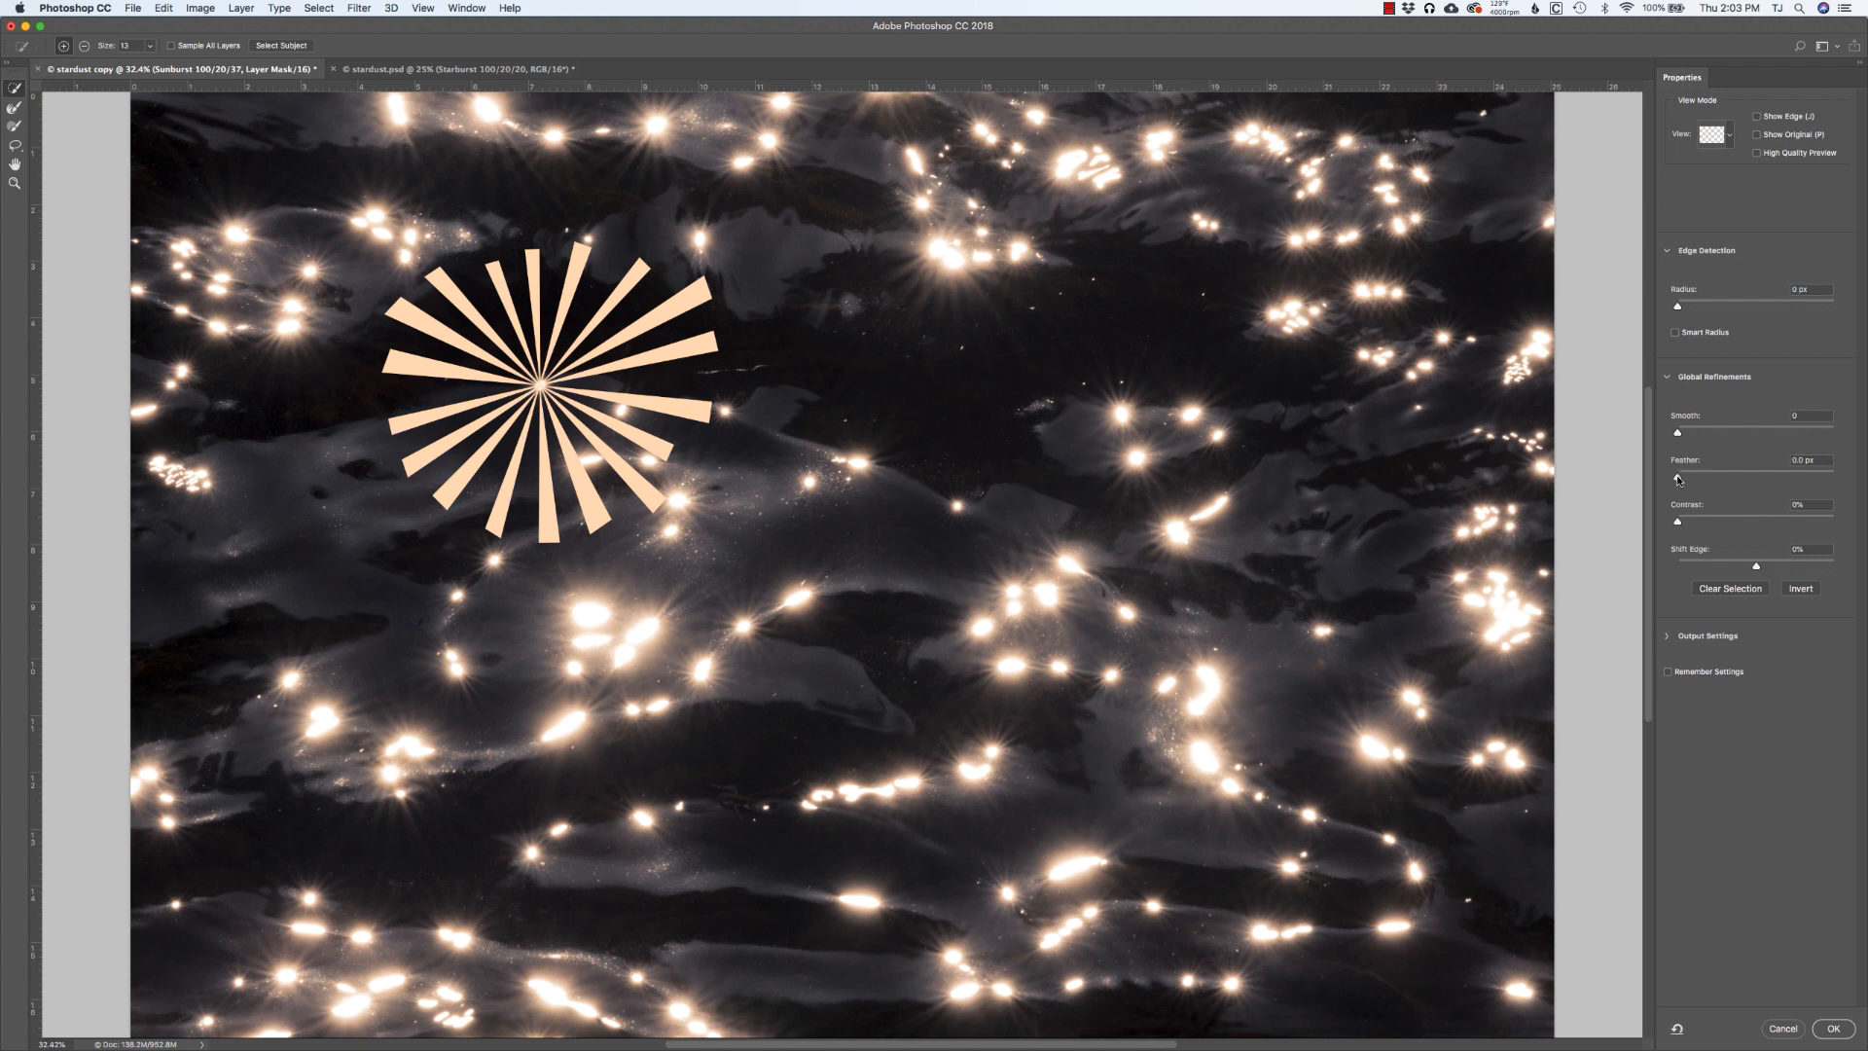
drag(1677, 479, 1723, 478)
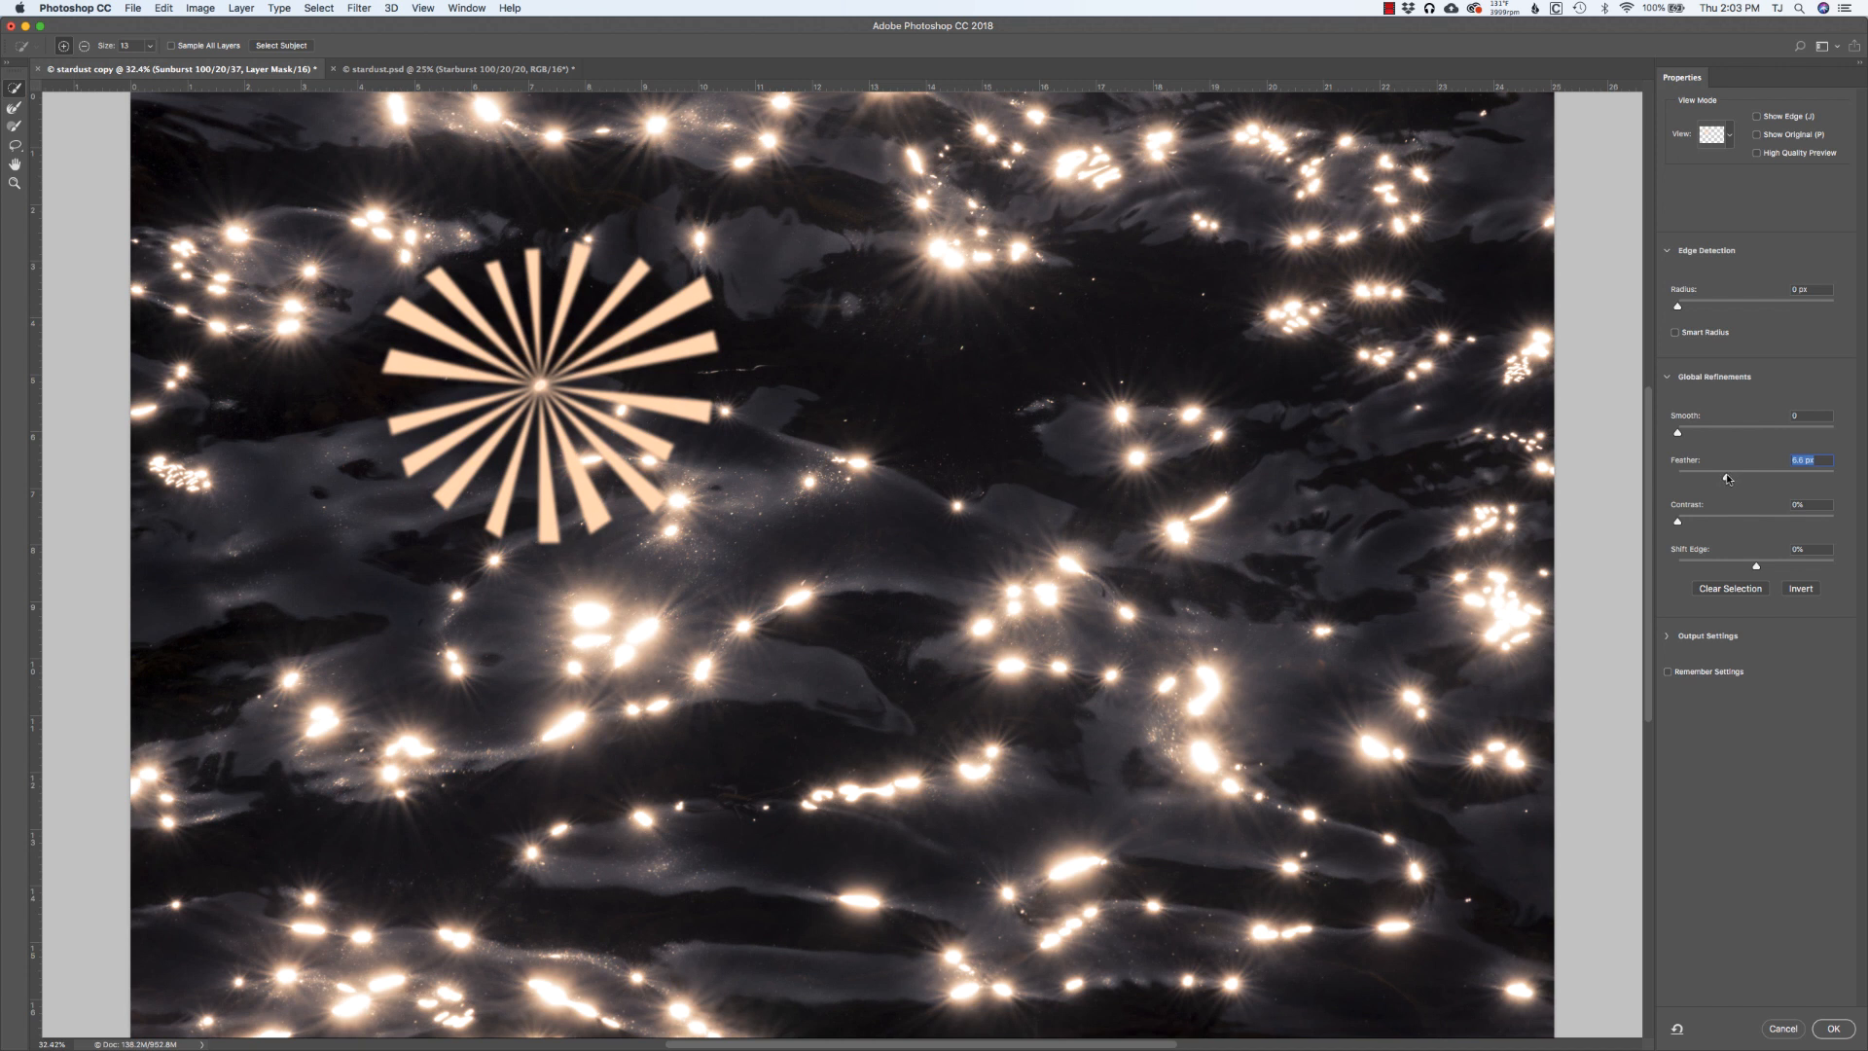
drag(1729, 479, 1756, 479)
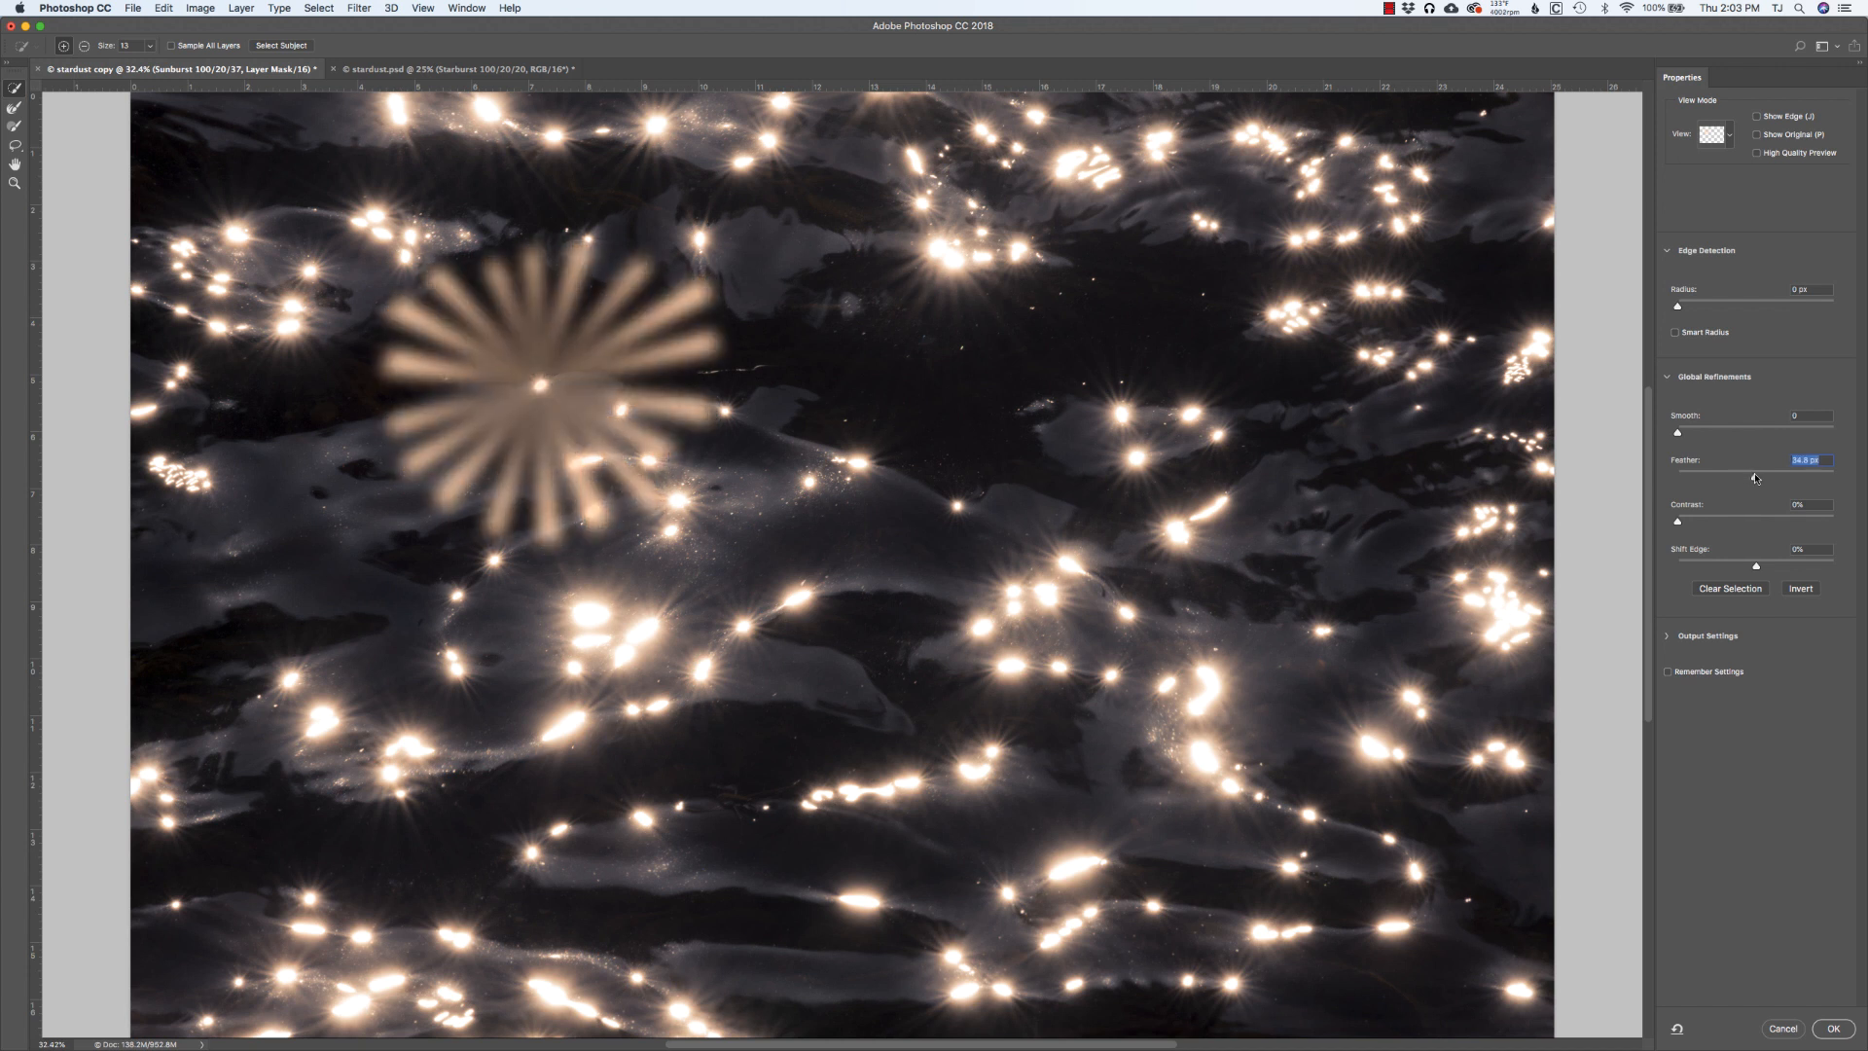
drag(1753, 477, 1738, 475)
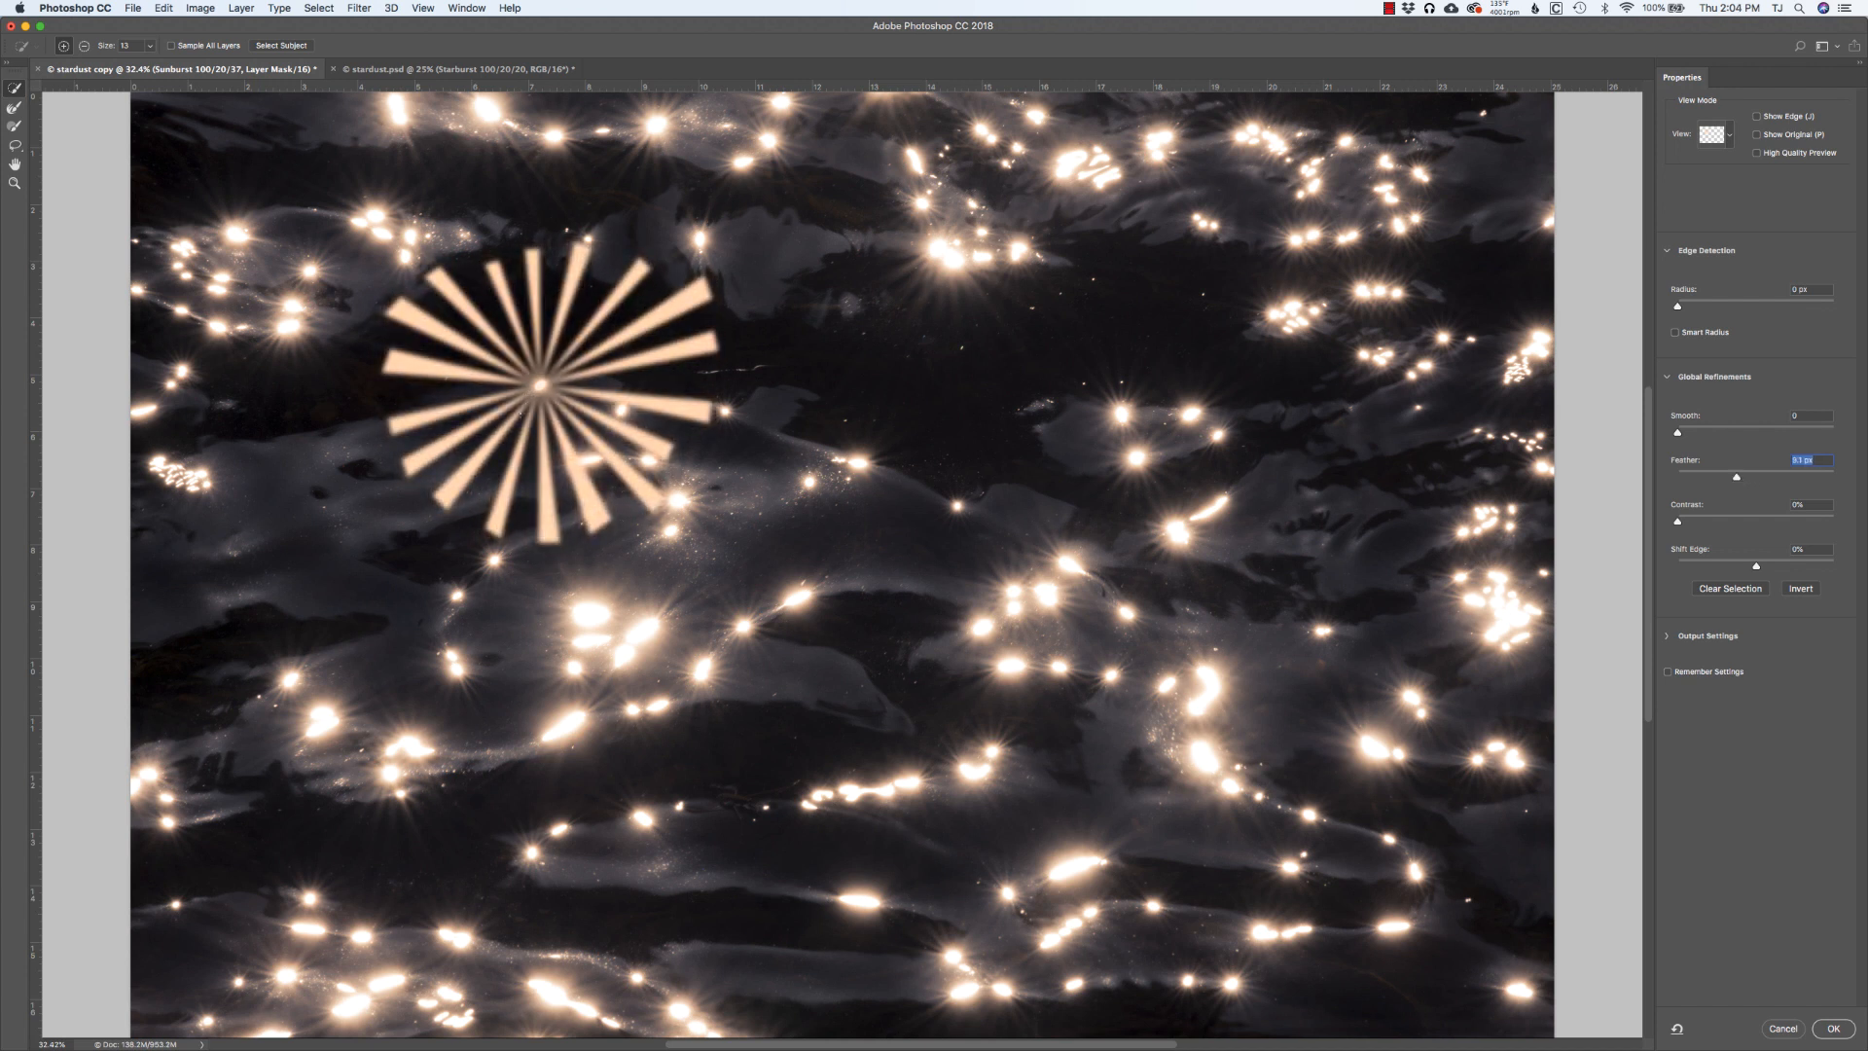
drag(1736, 476, 1724, 476)
key(super+plus)
key(super+plus)
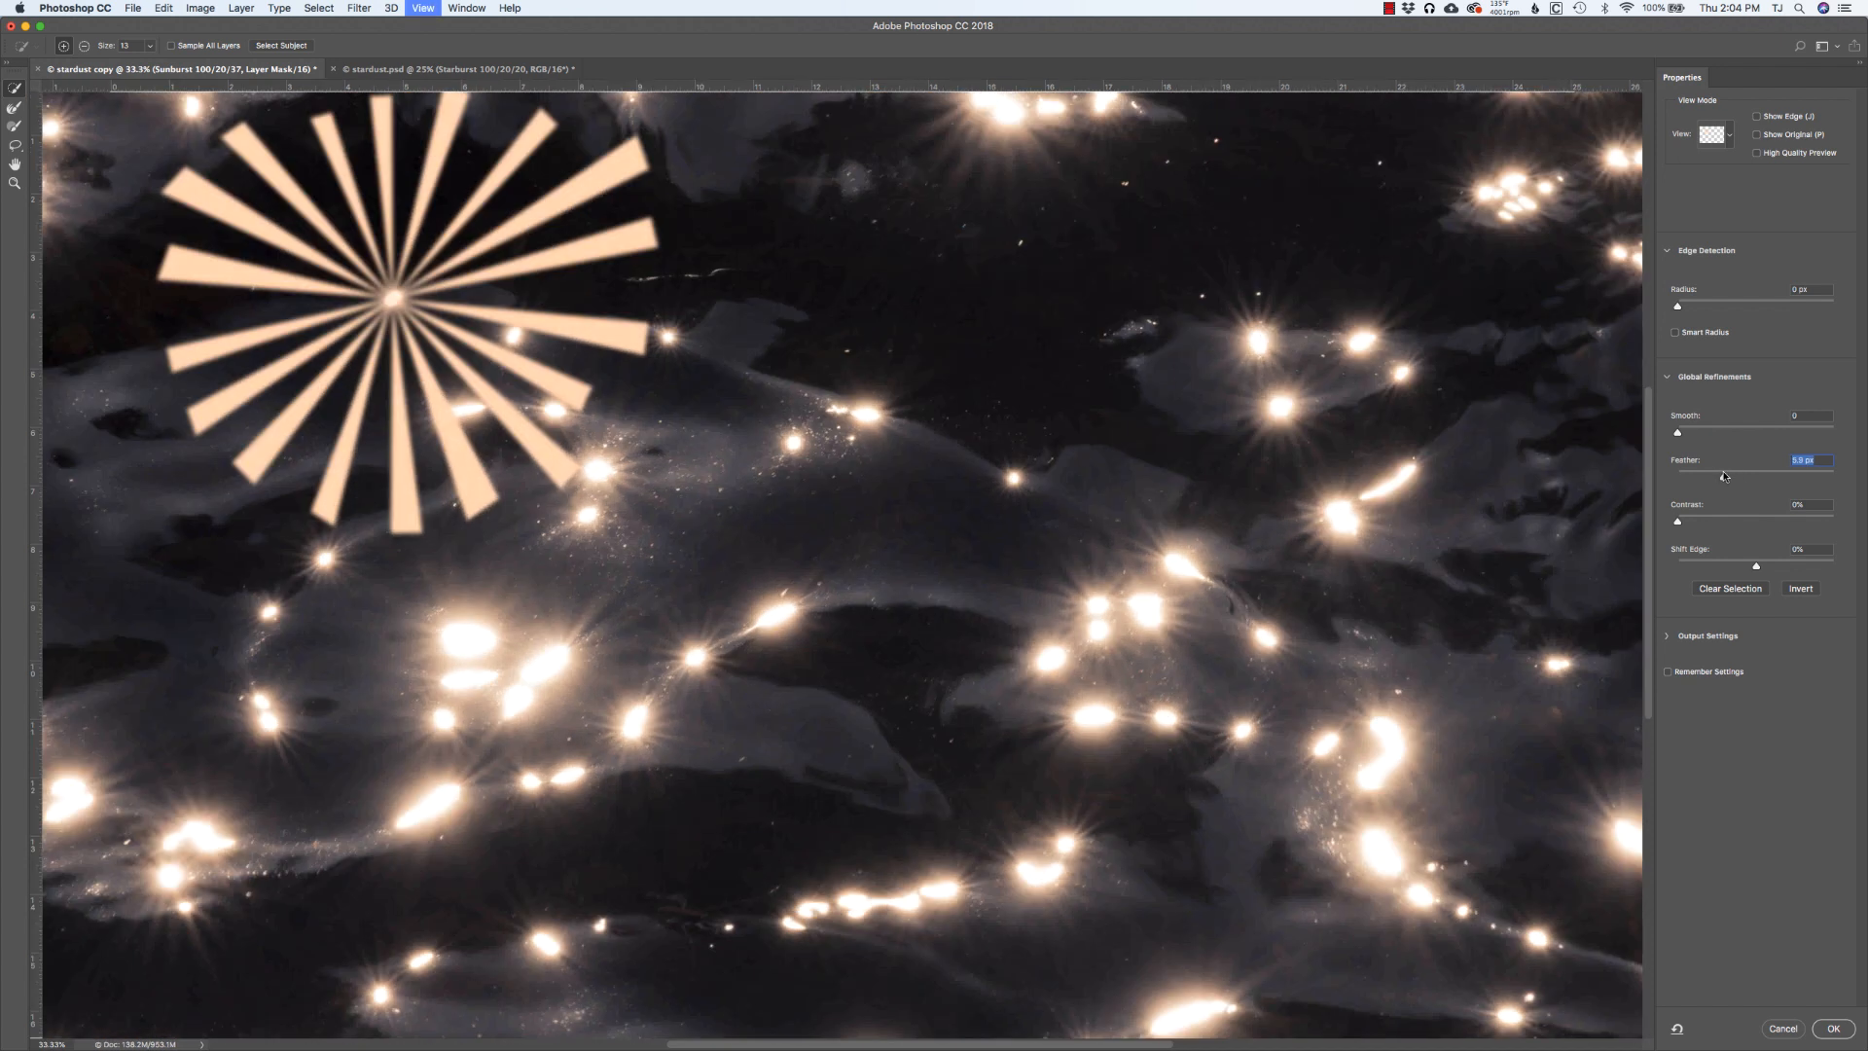
scroll(841, 564, left, 5)
scroll(842, 565, up, 3)
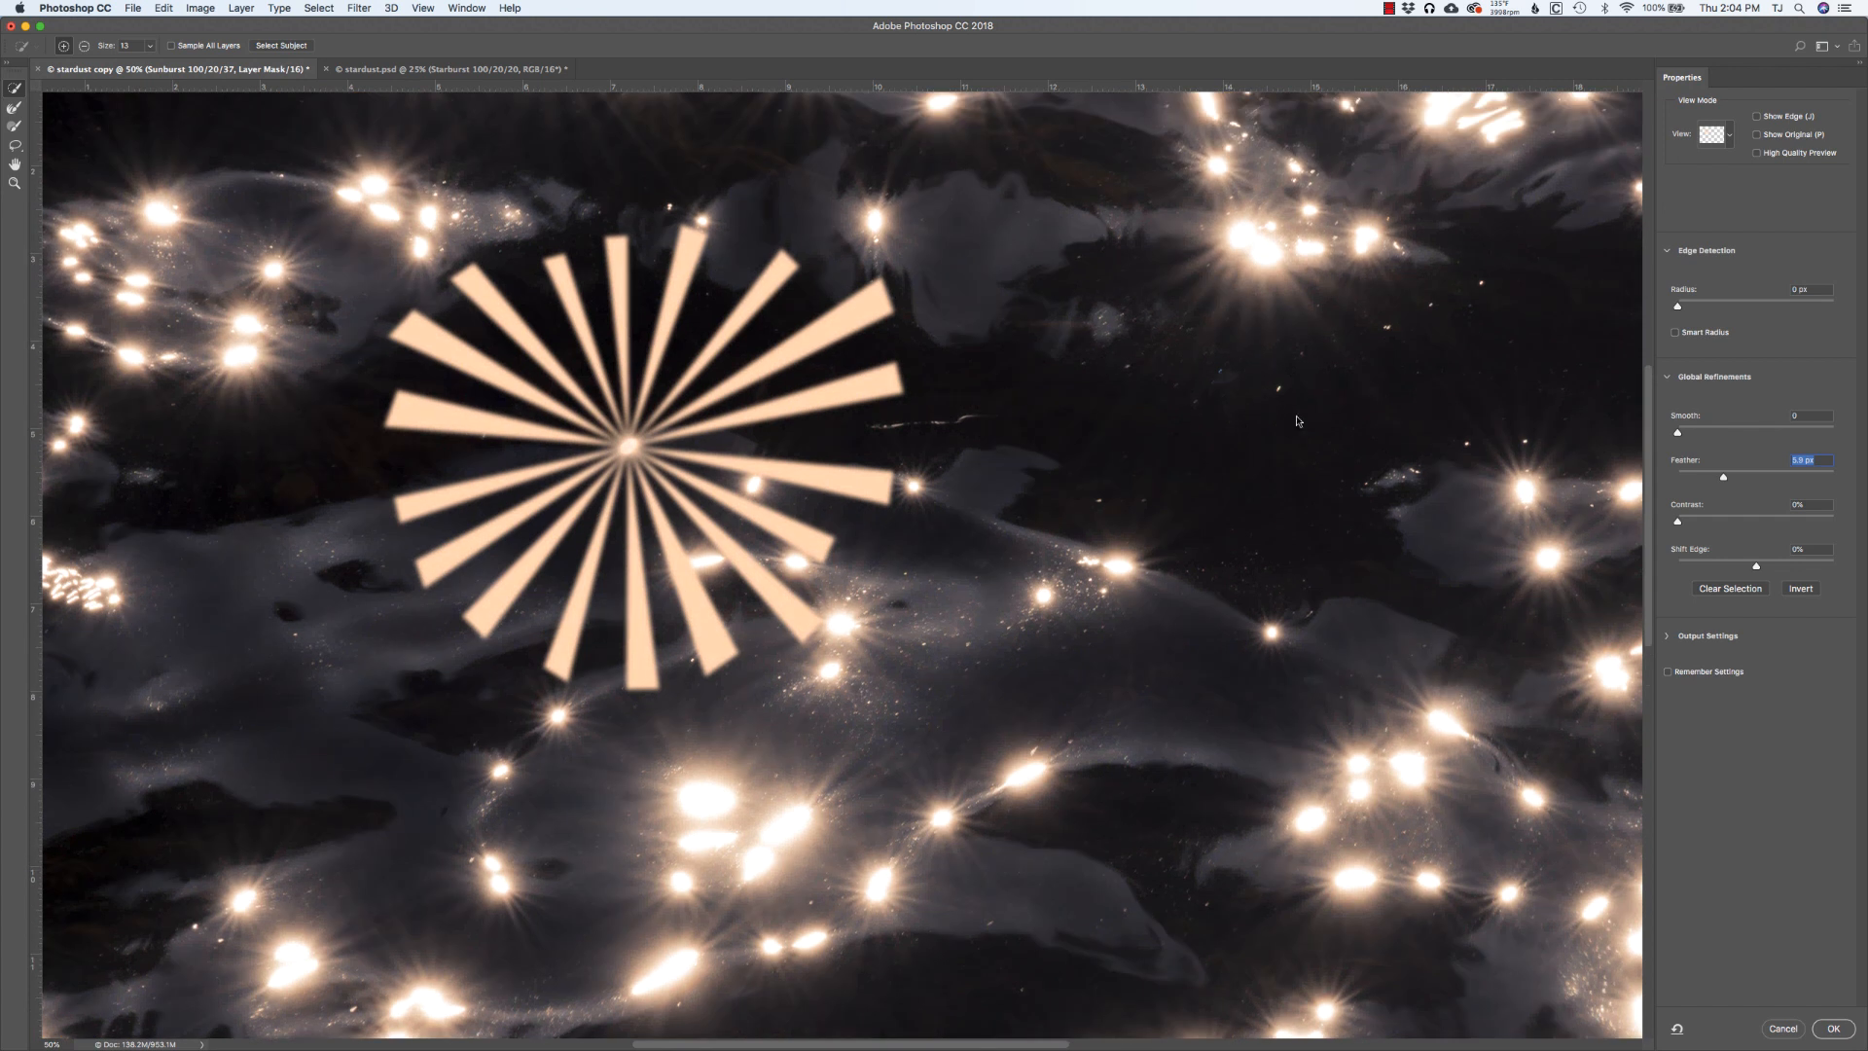
drag(1722, 477, 1716, 477)
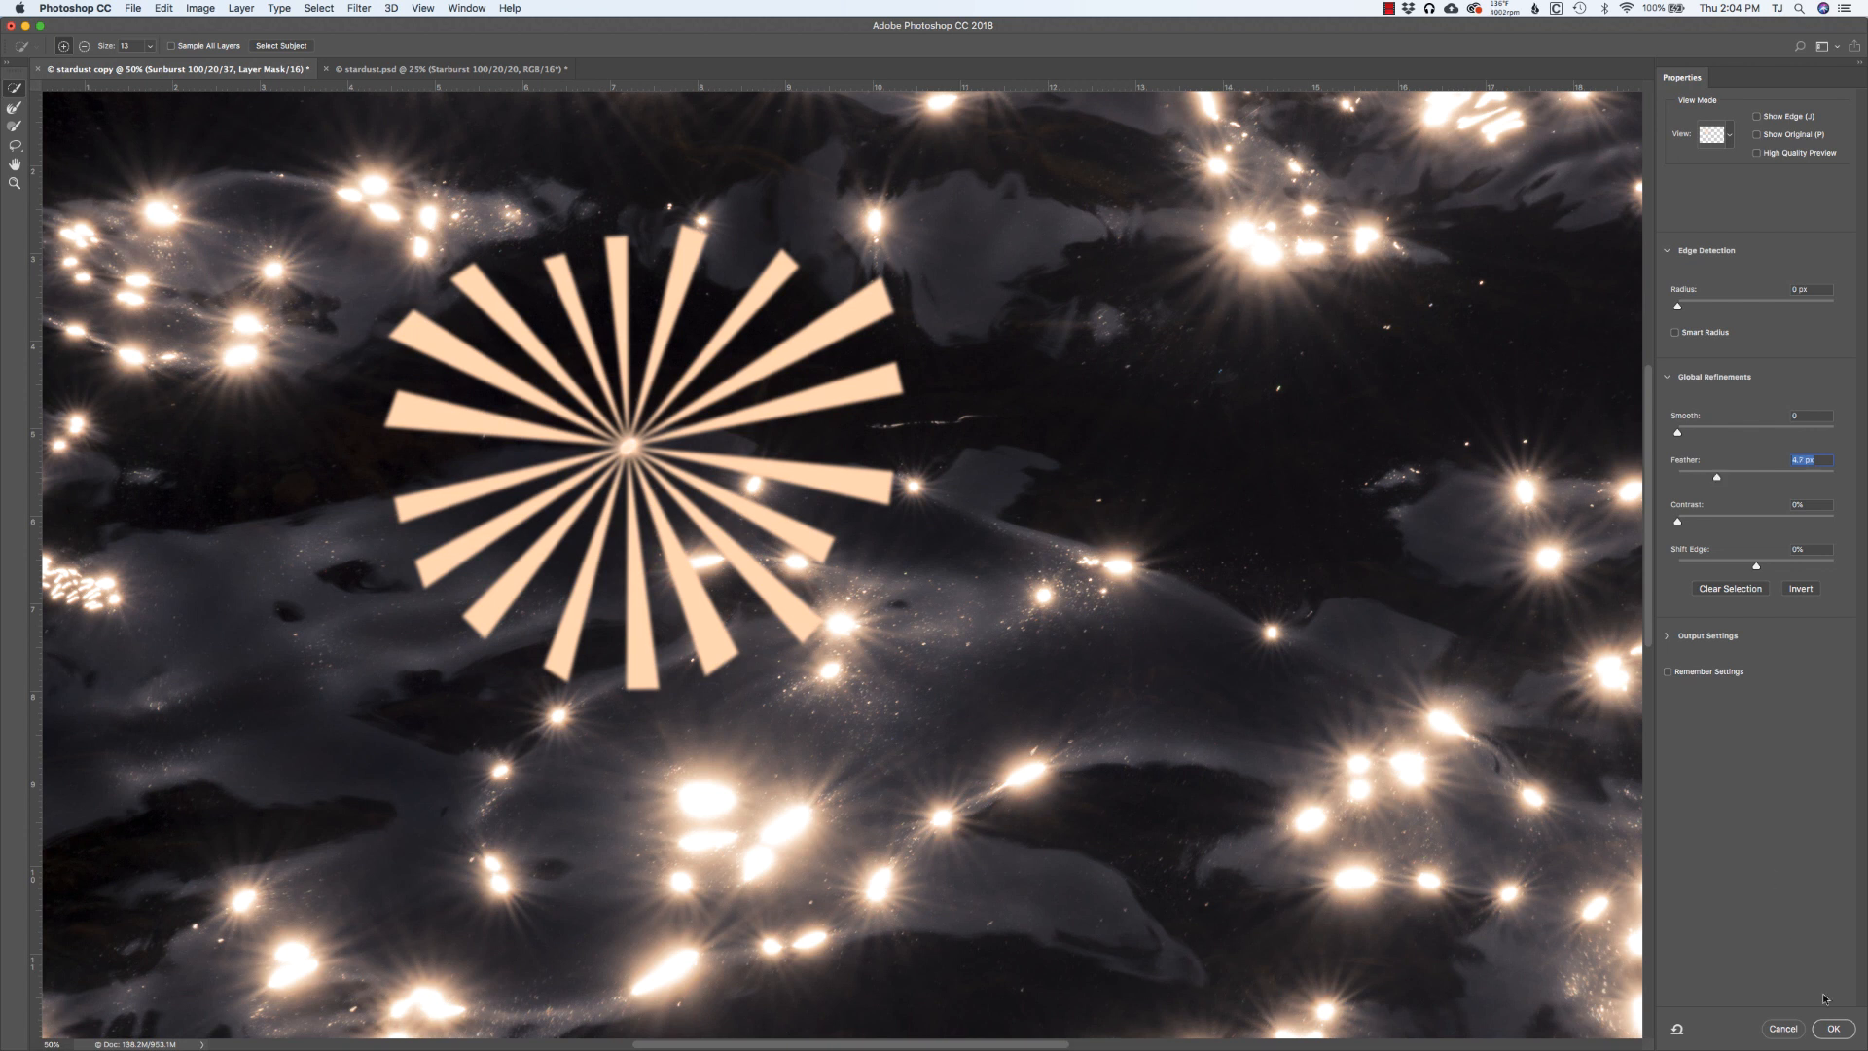
click(1833, 1029)
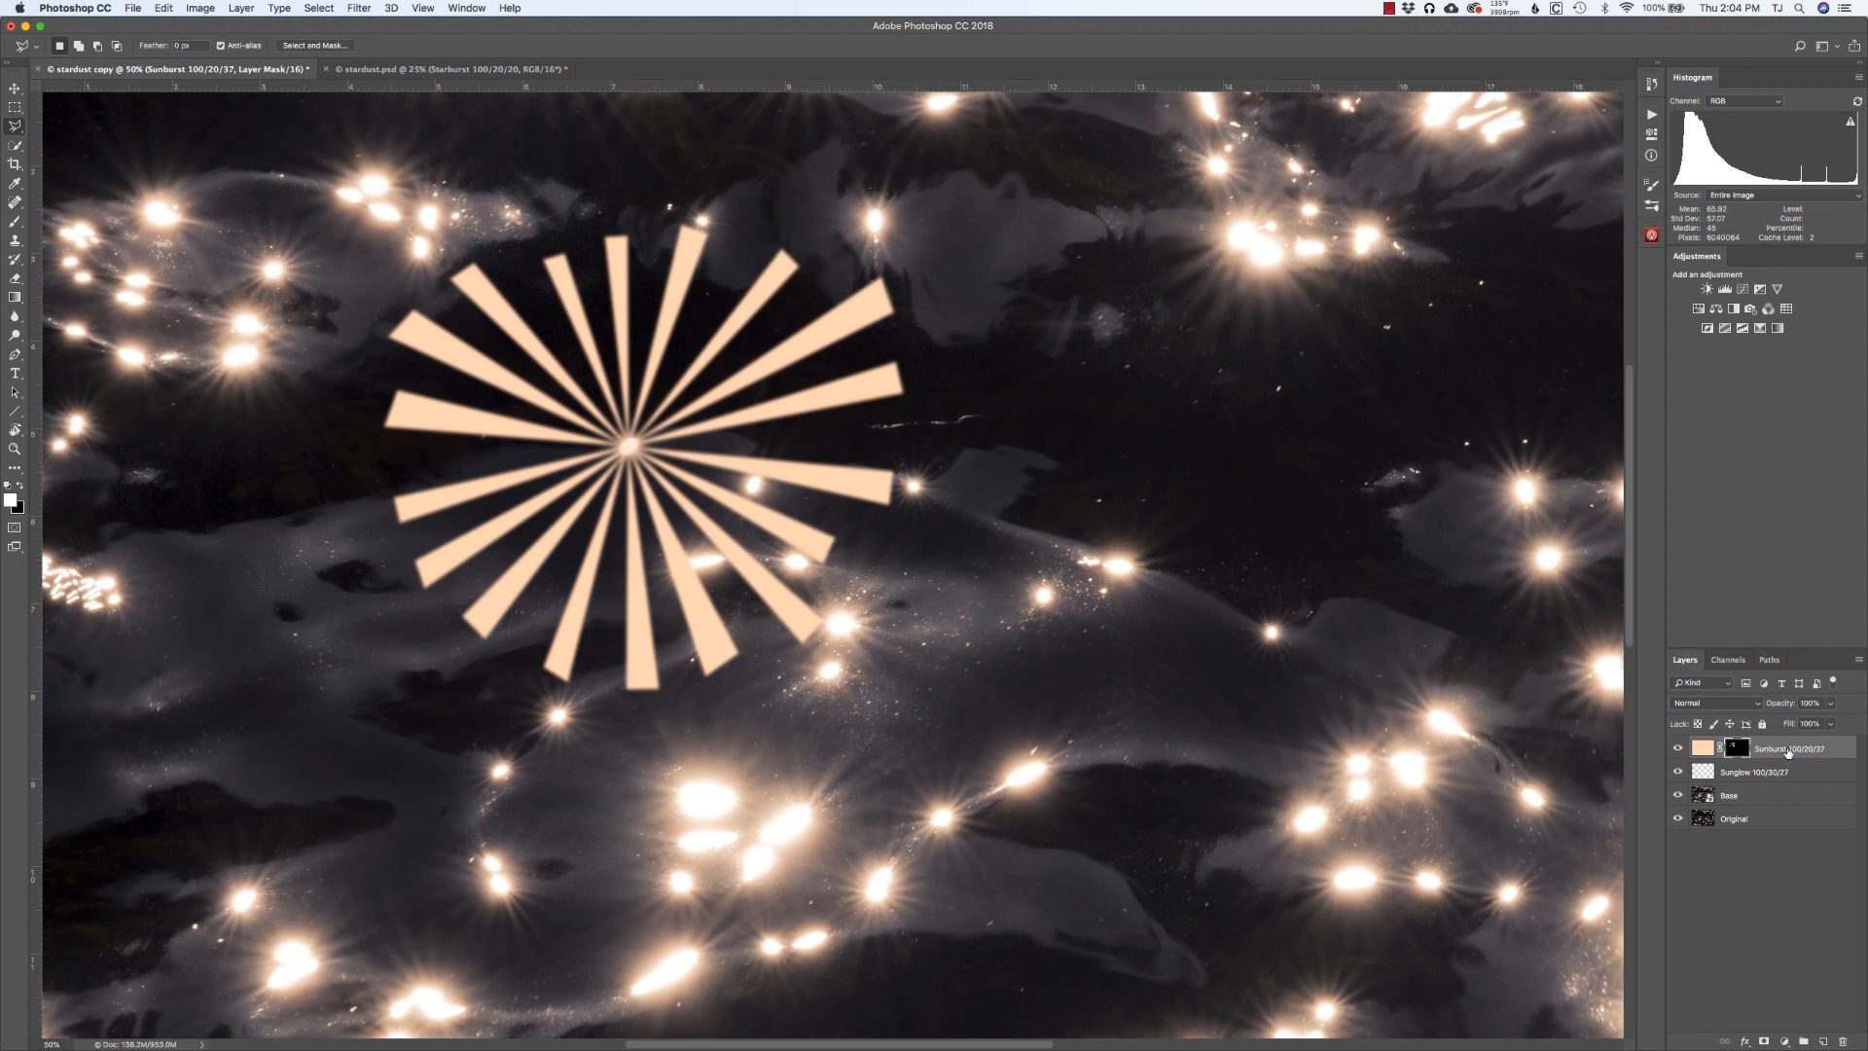
Put the Sunburst 100/20/27 layer into a group, hide the group with a black mask and take the Brush tool.
key(super+g)
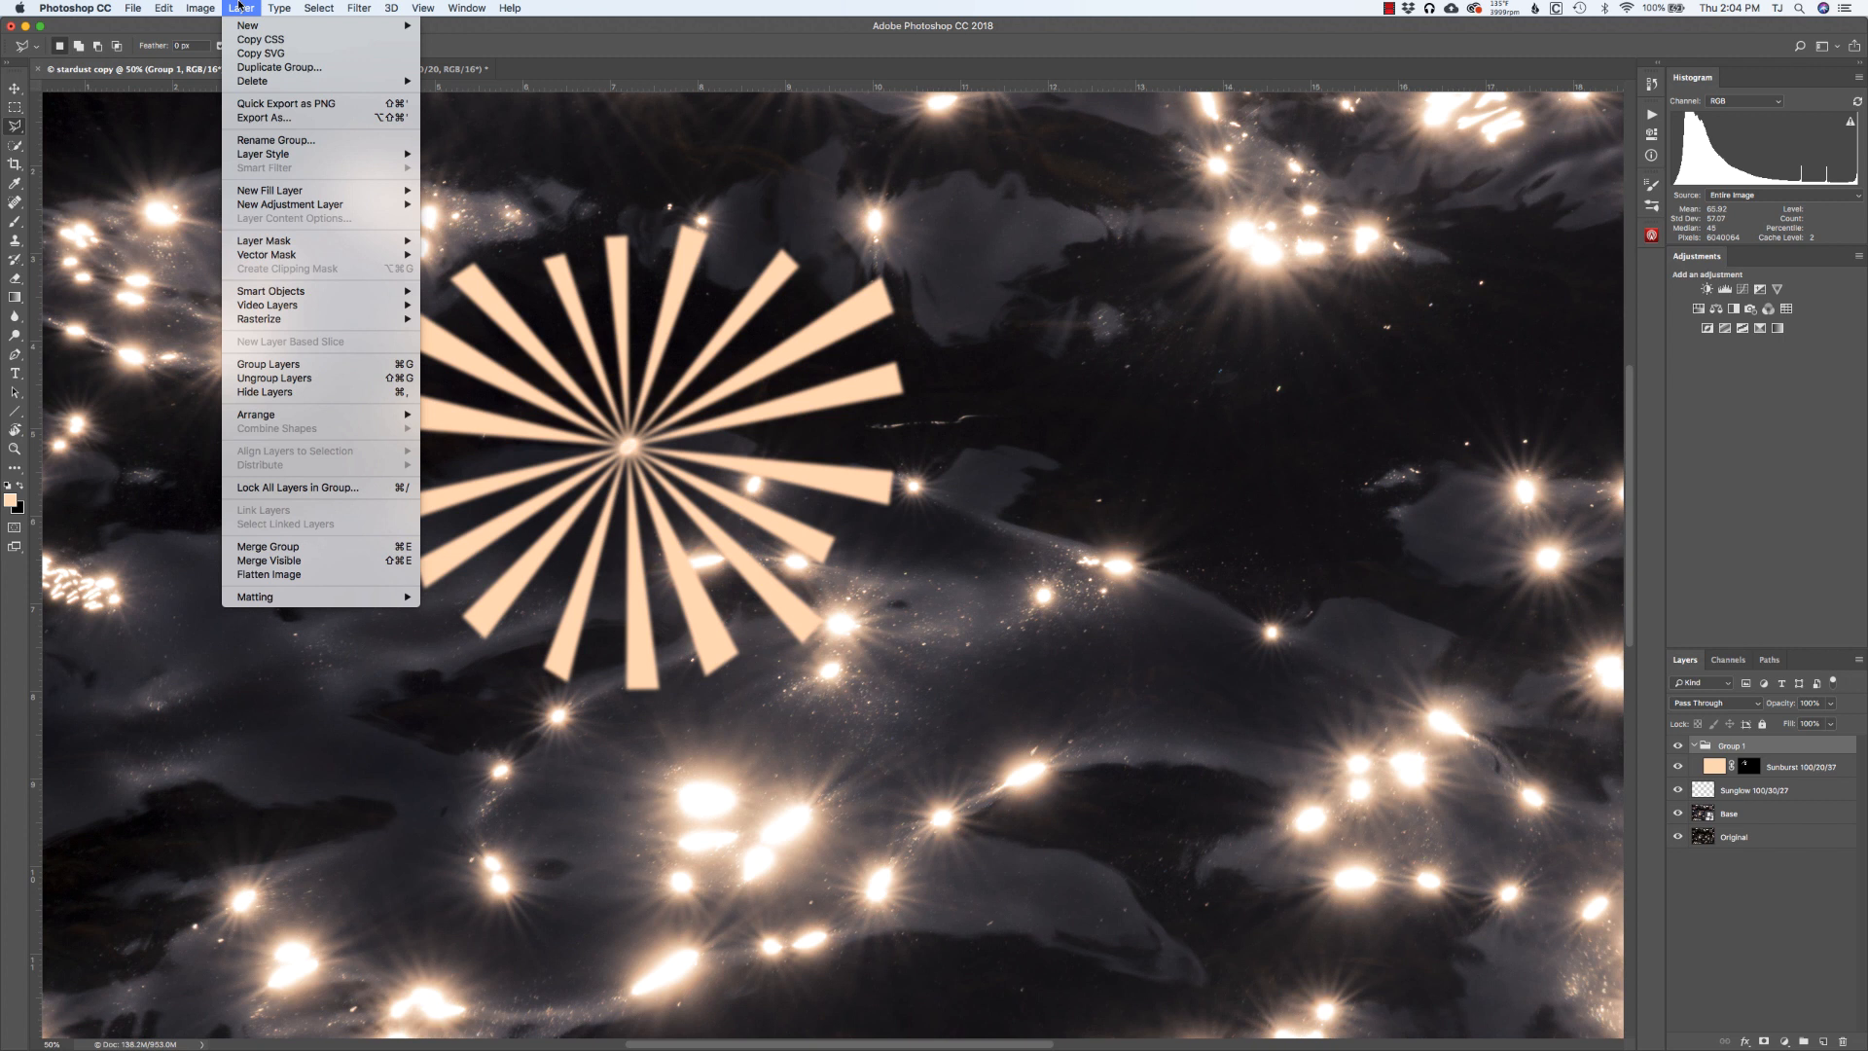
click(247, 363)
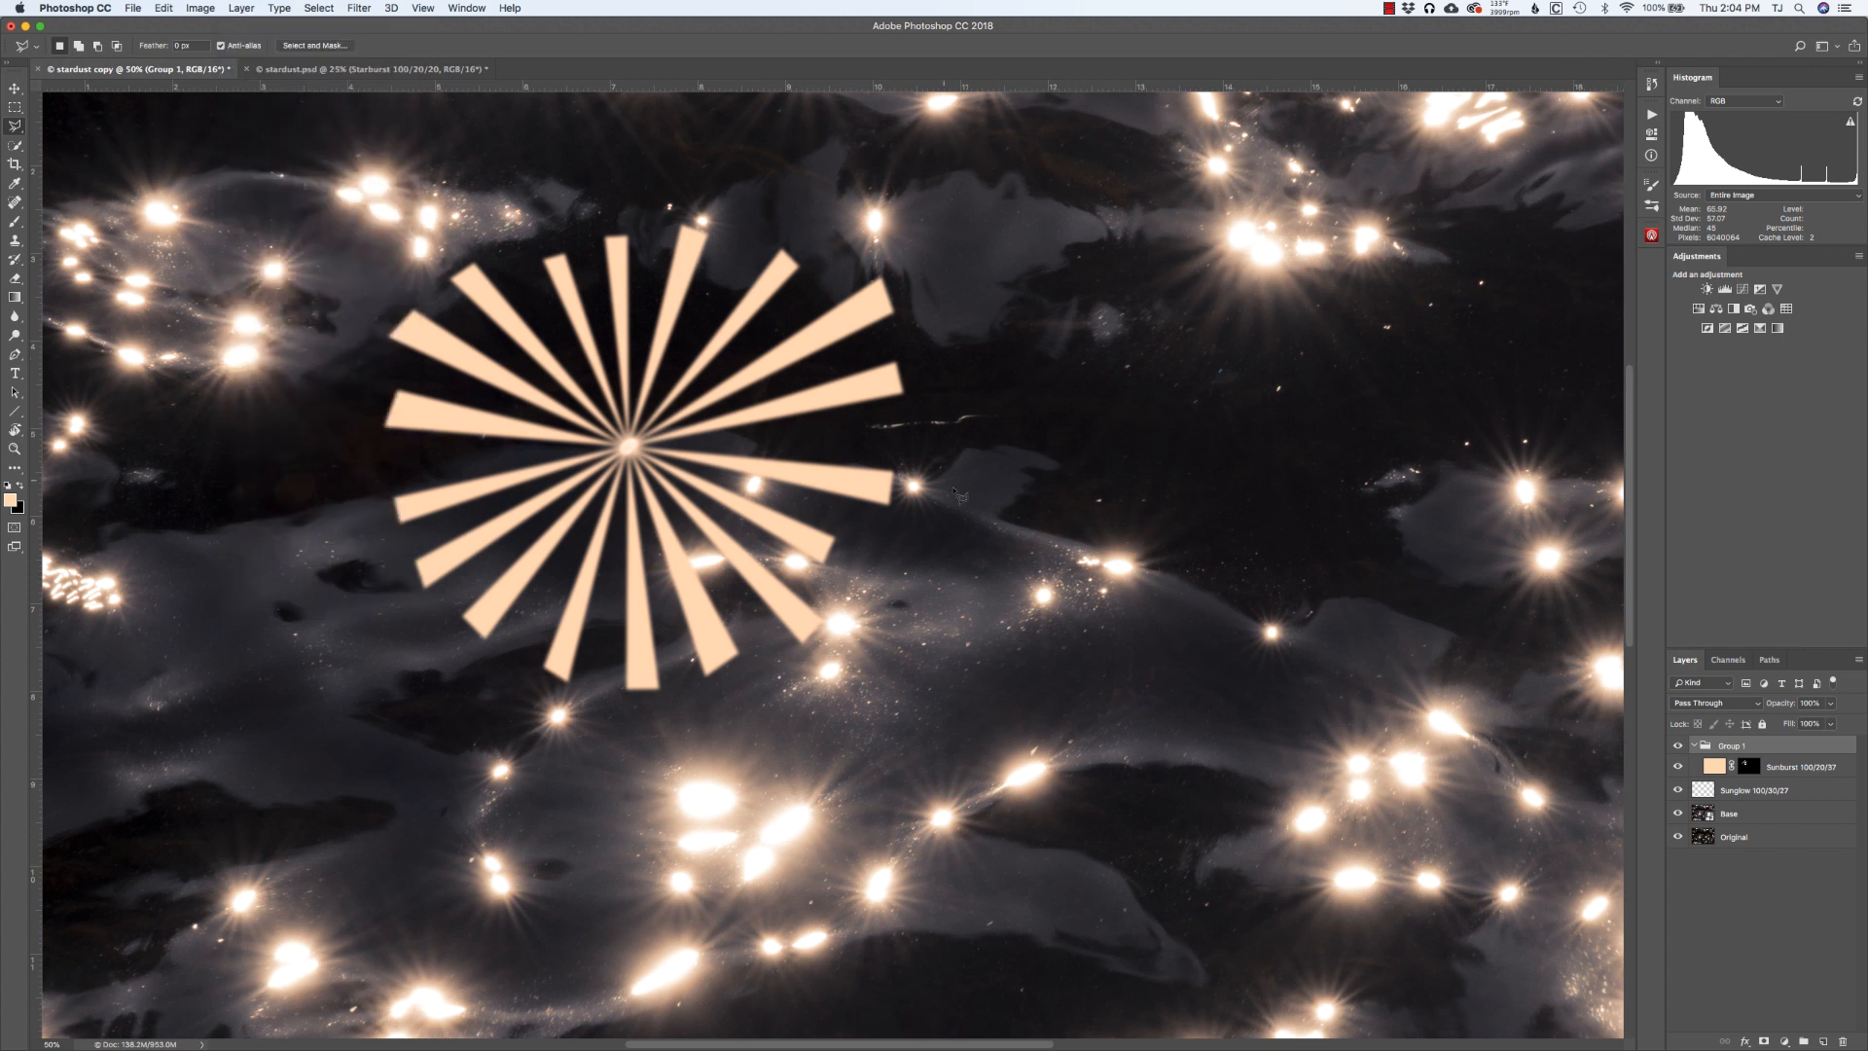
alt+click(1766, 1041)
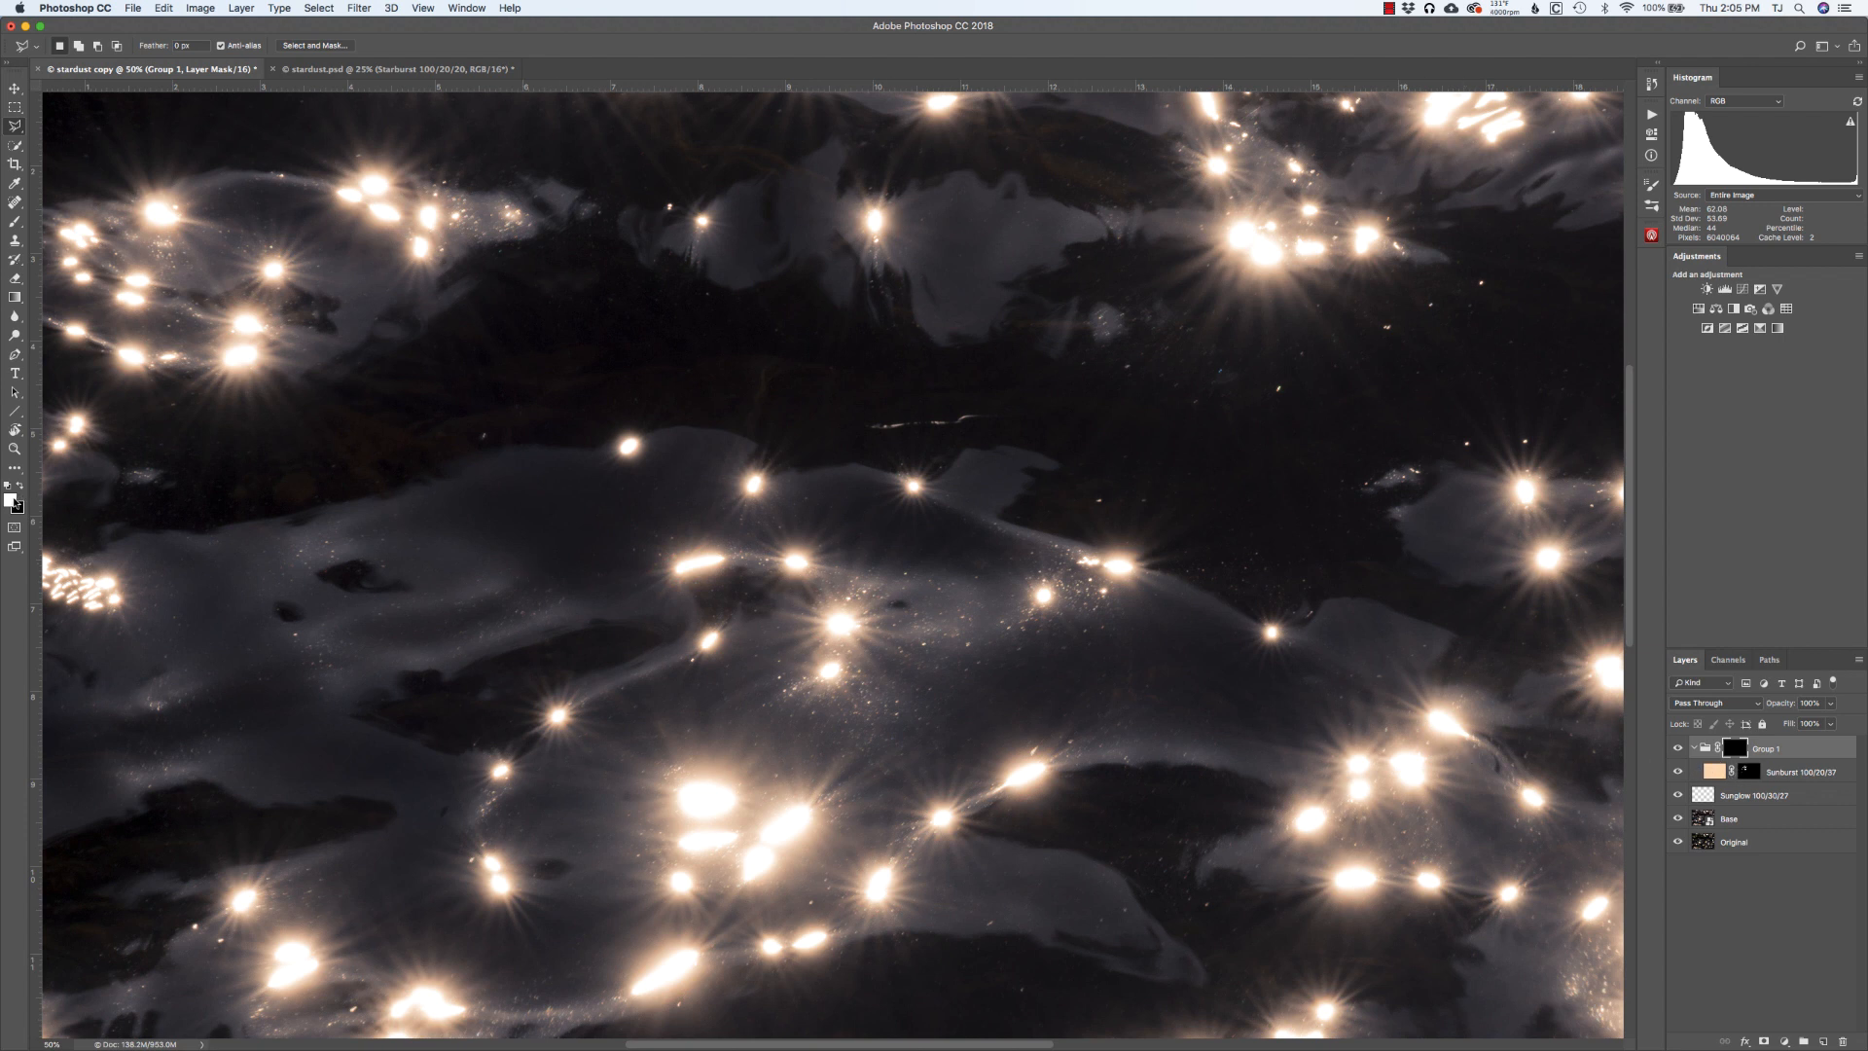
key(b)
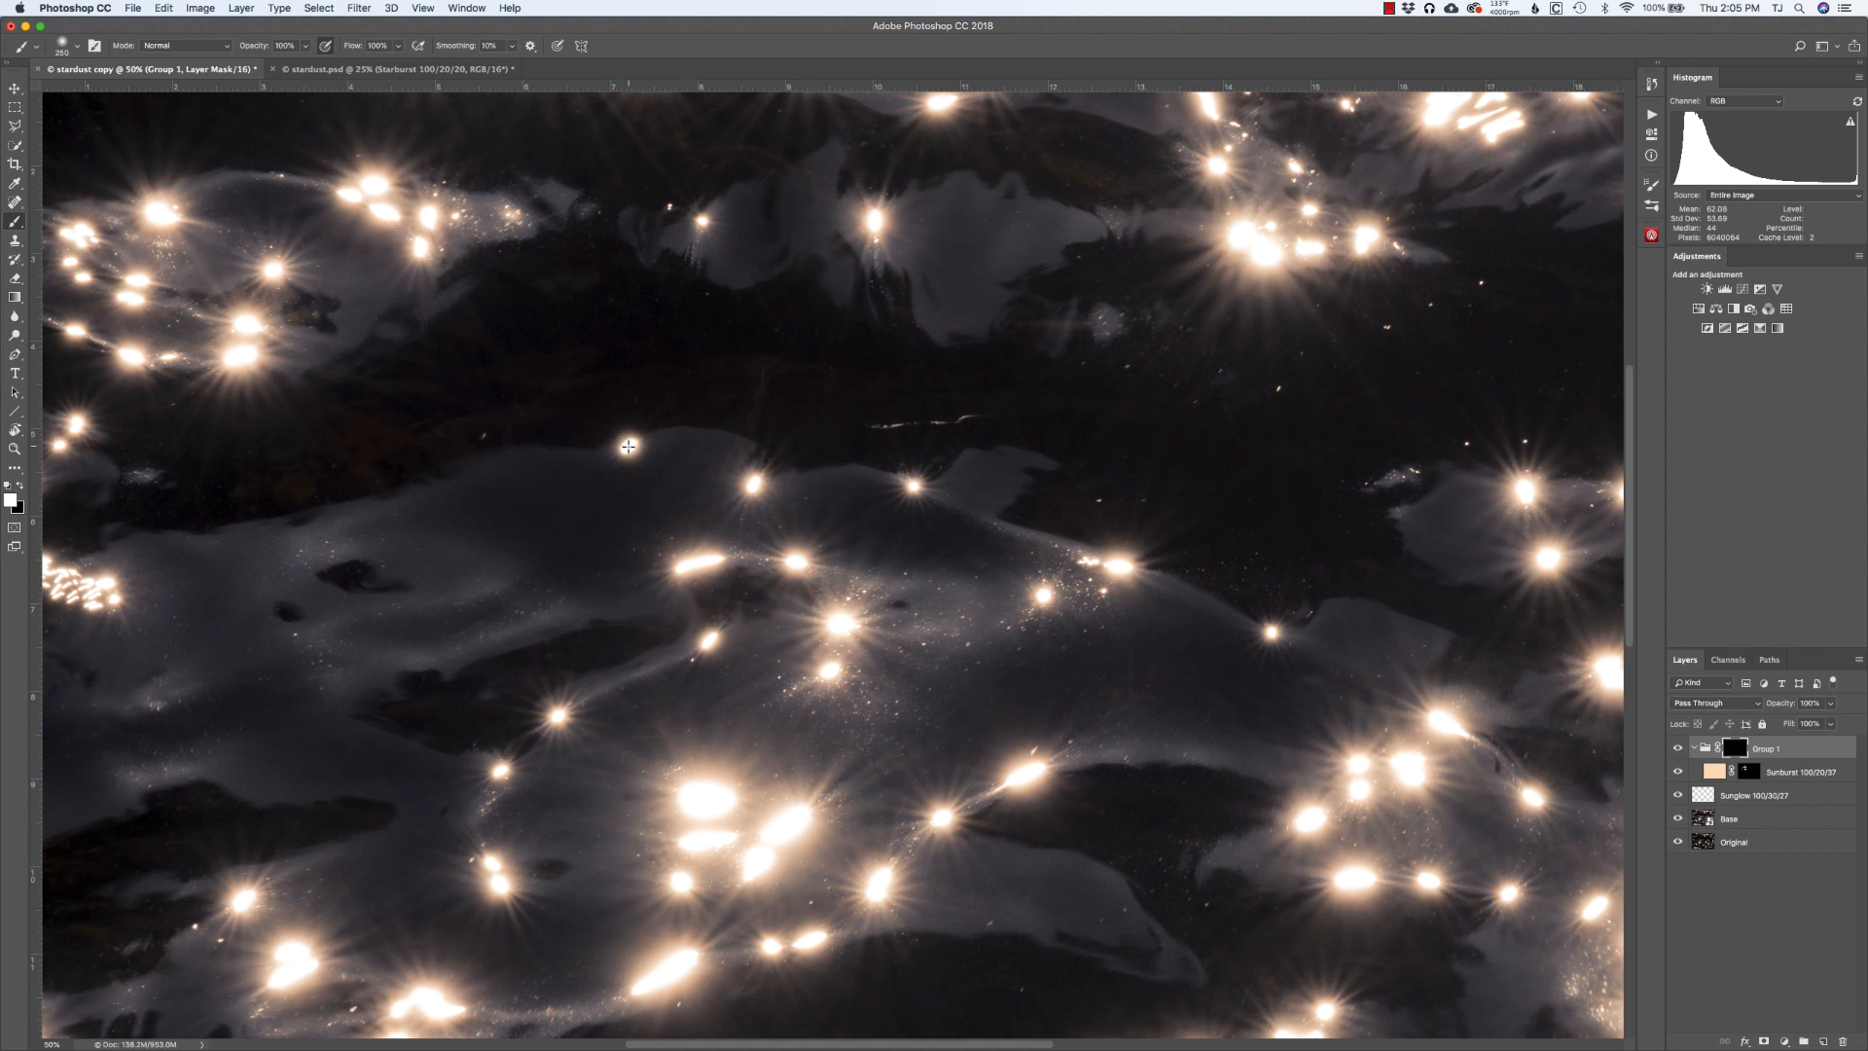
Try revealing the sunburst with one white dab of a 700 px brush centred on the sparkle, and undo it.
key(bracketright)
key(bracketright)
key(bracketright)
key(bracketright)
key(bracketright)
click(629, 446)
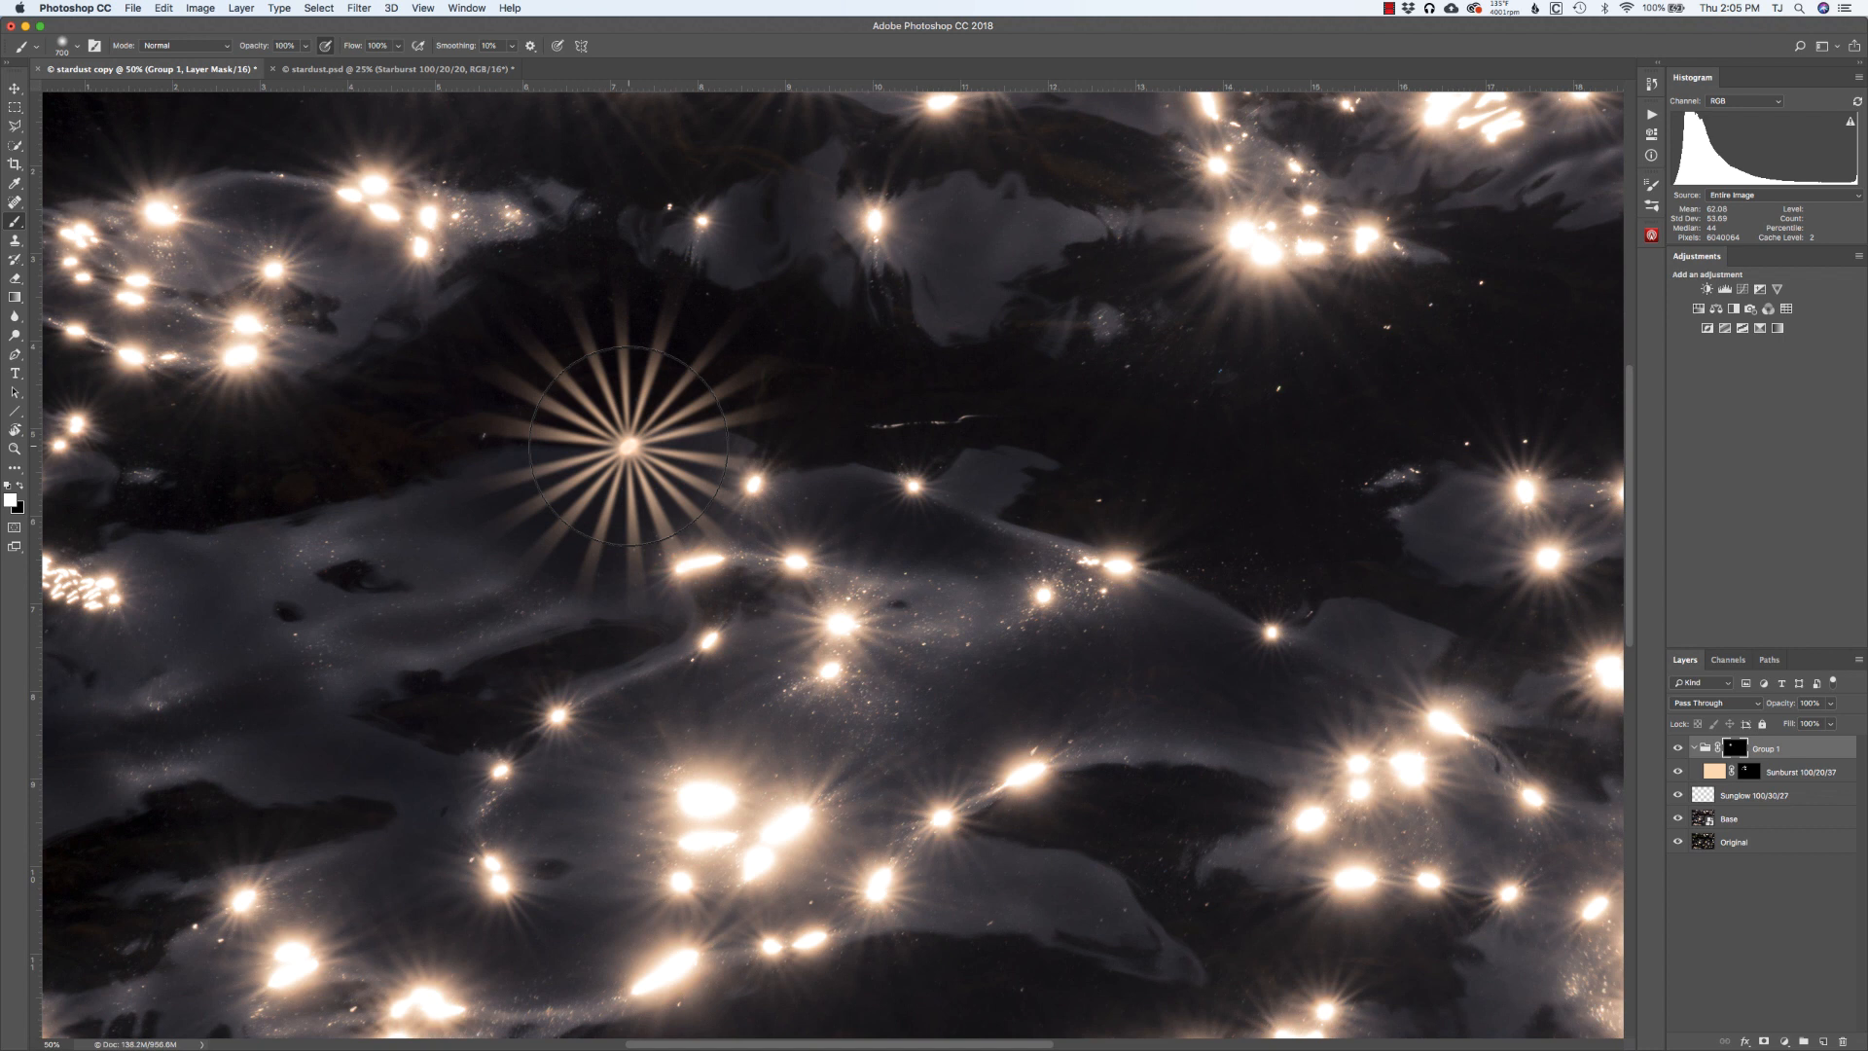
key(super+z)
Reveal only short rays with one white dab of a smaller brush centred on the sparkle, and lower the group's opacity.
key(bracketleft)
key(bracketleft)
key(bracketleft)
key(bracketleft)
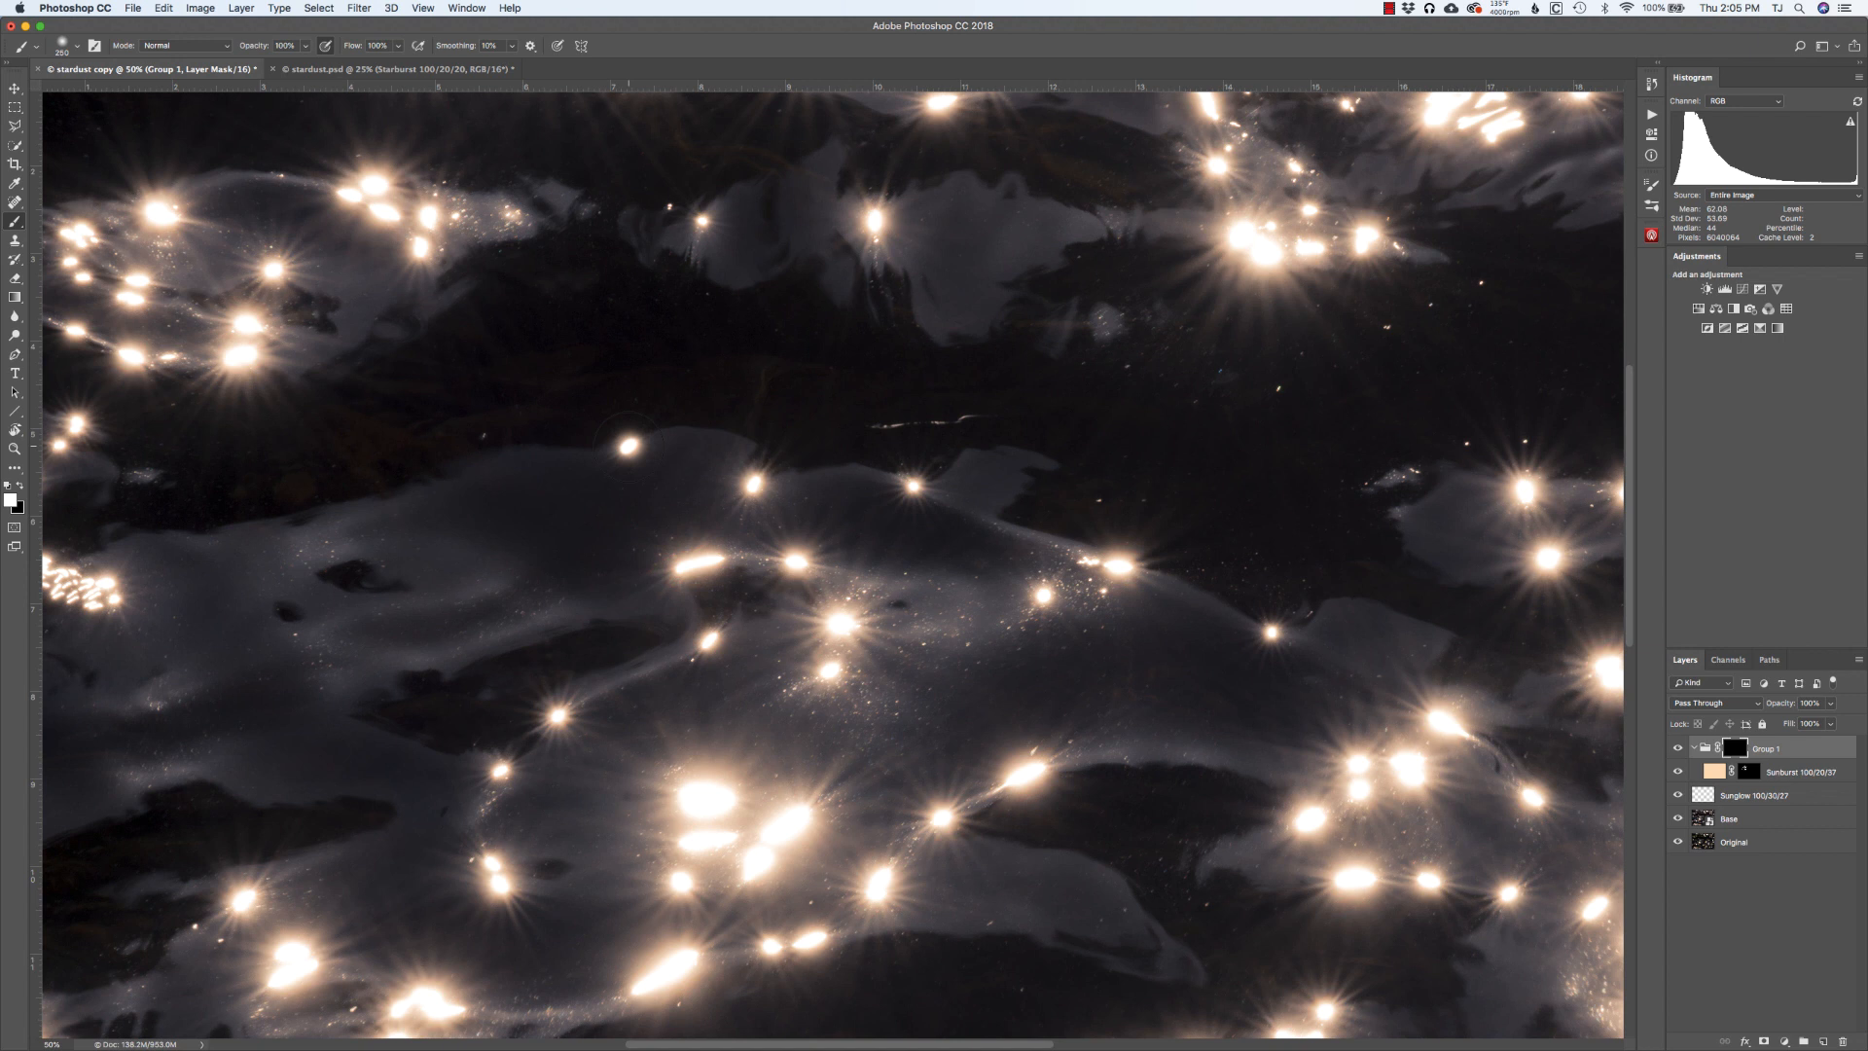
click(629, 446)
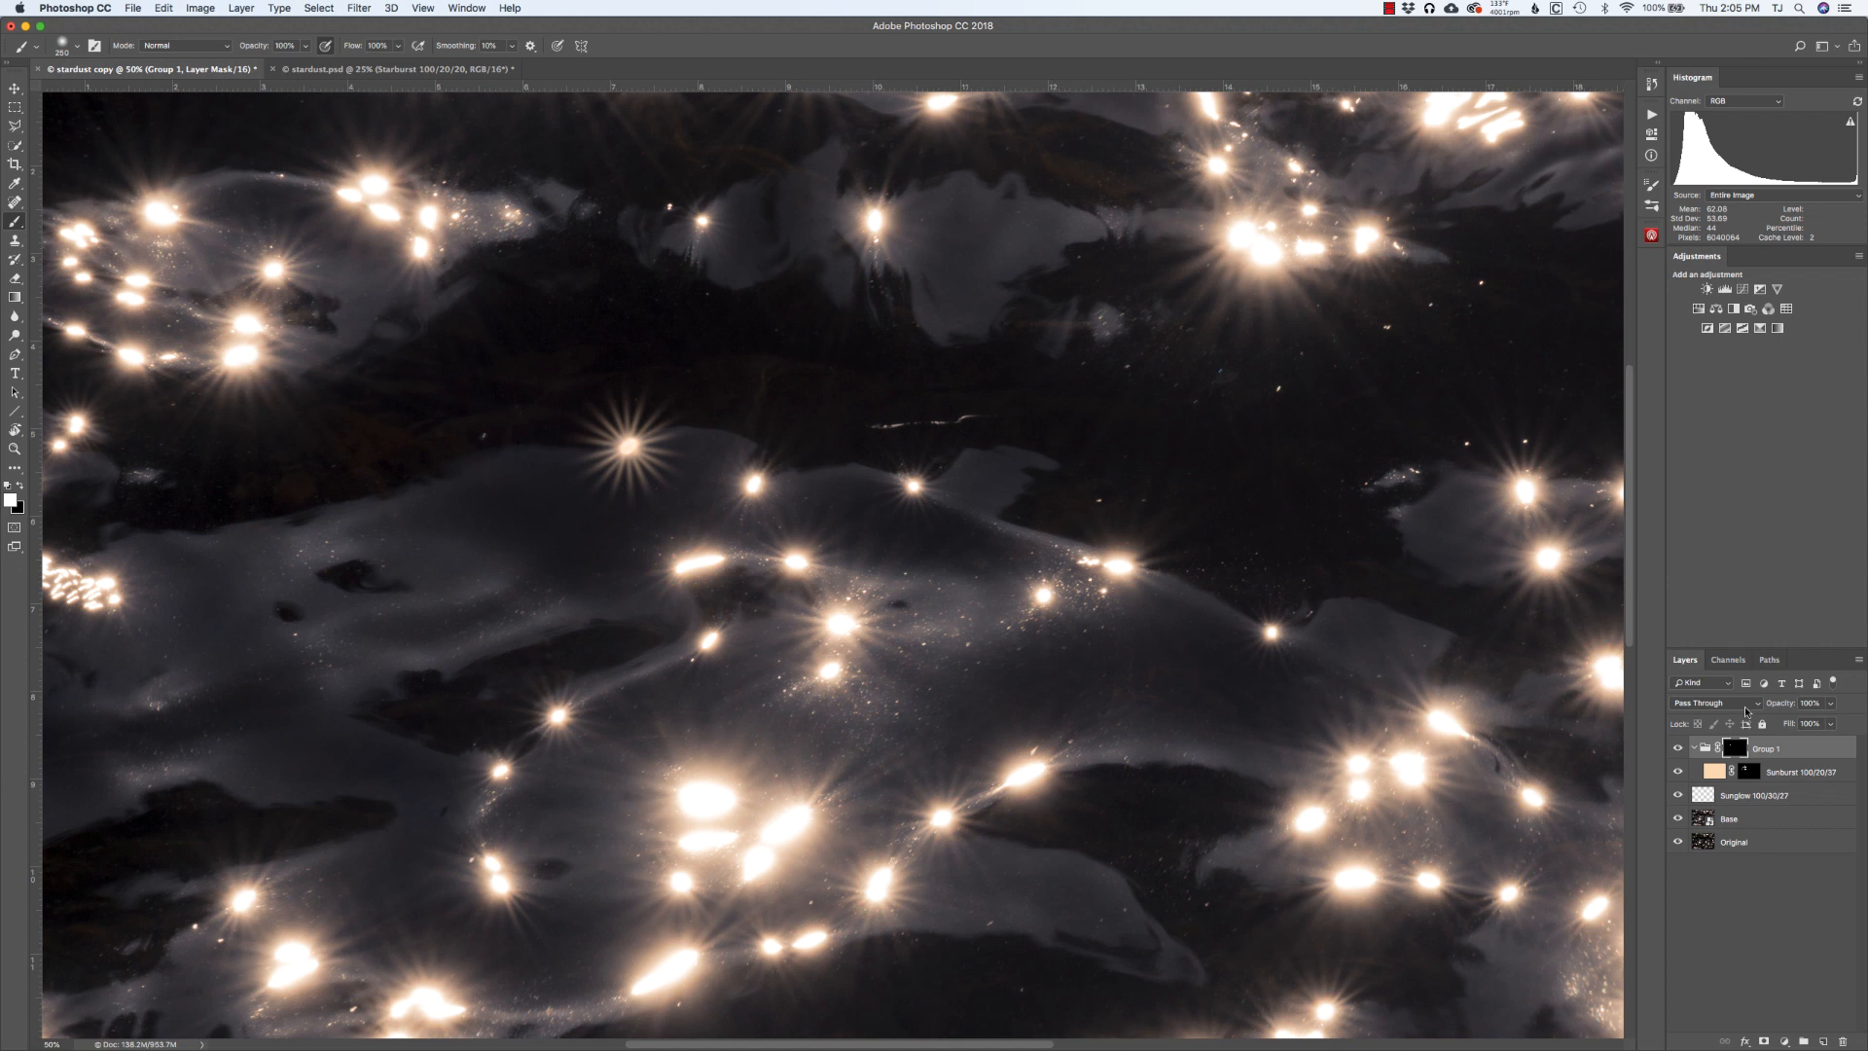
drag(1781, 706, 1733, 696)
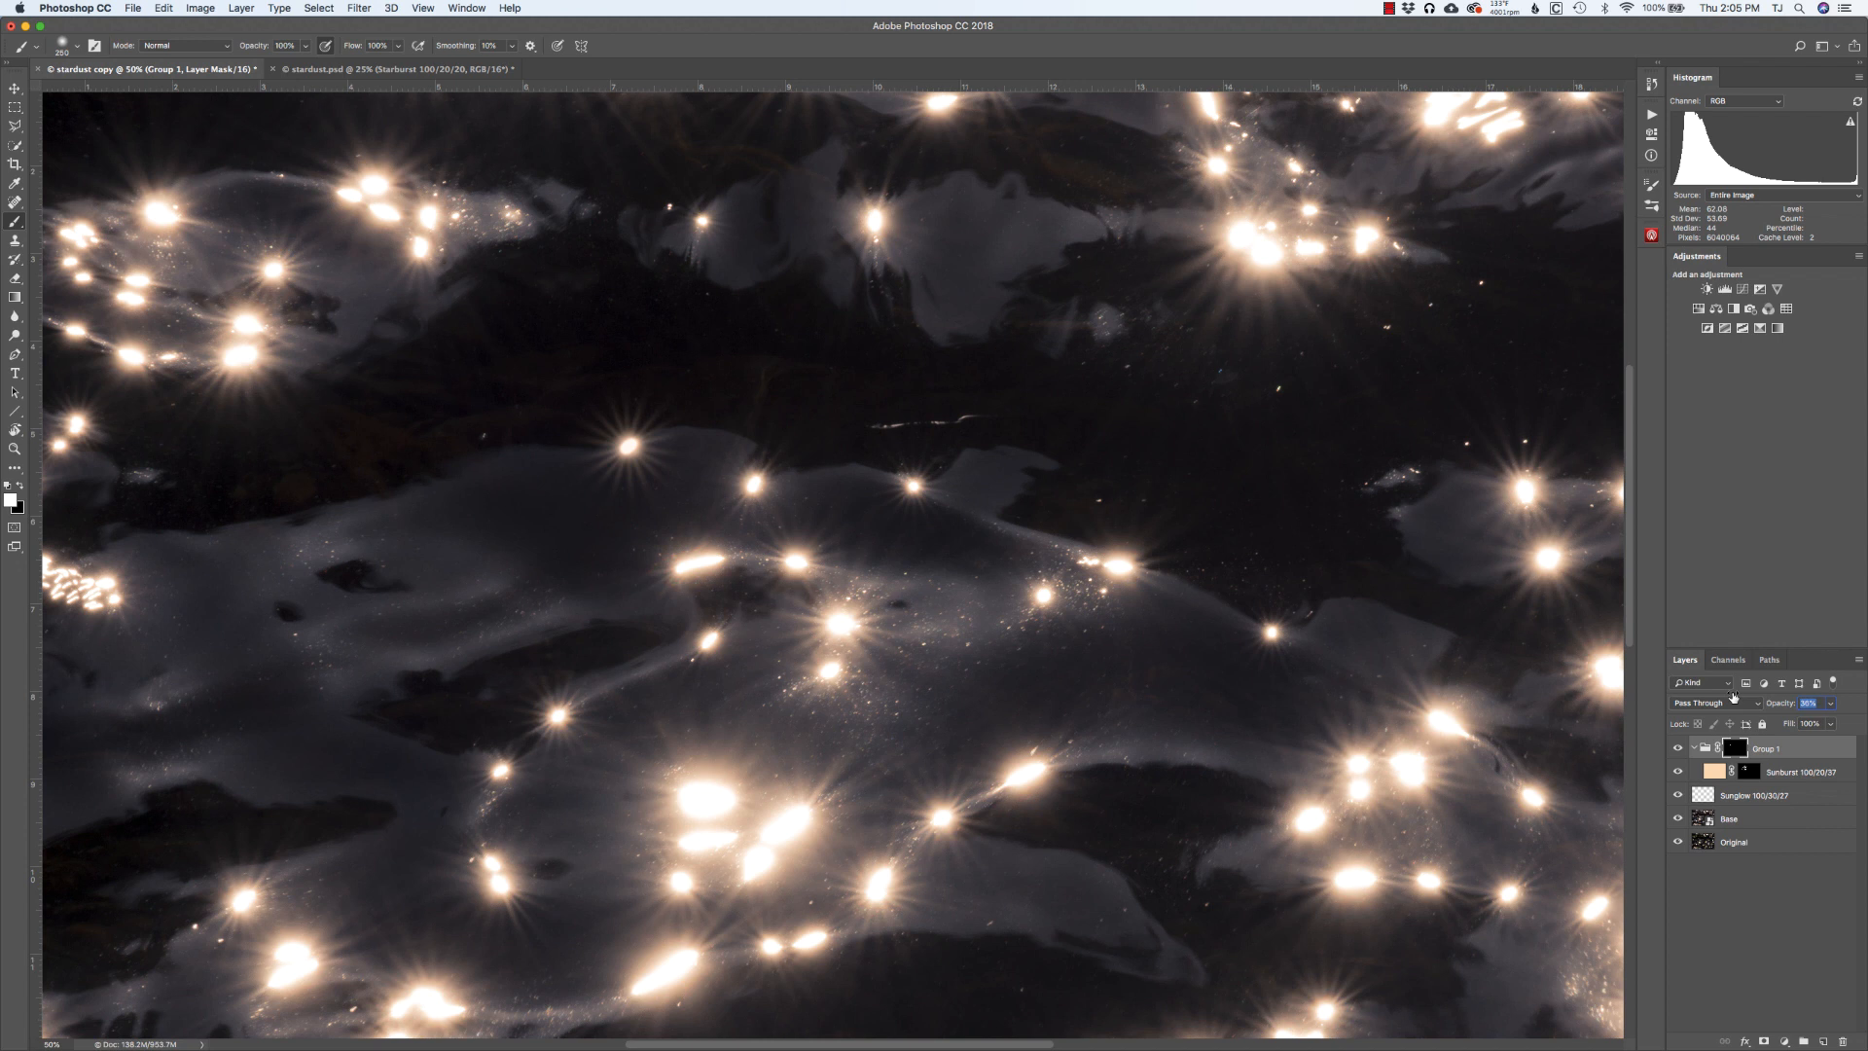
Reveal the sunburst rays again with a white dab of a 200 px brush on the group mask, centred on the sparkle.
drag(1734, 697, 1734, 696)
click(628, 445)
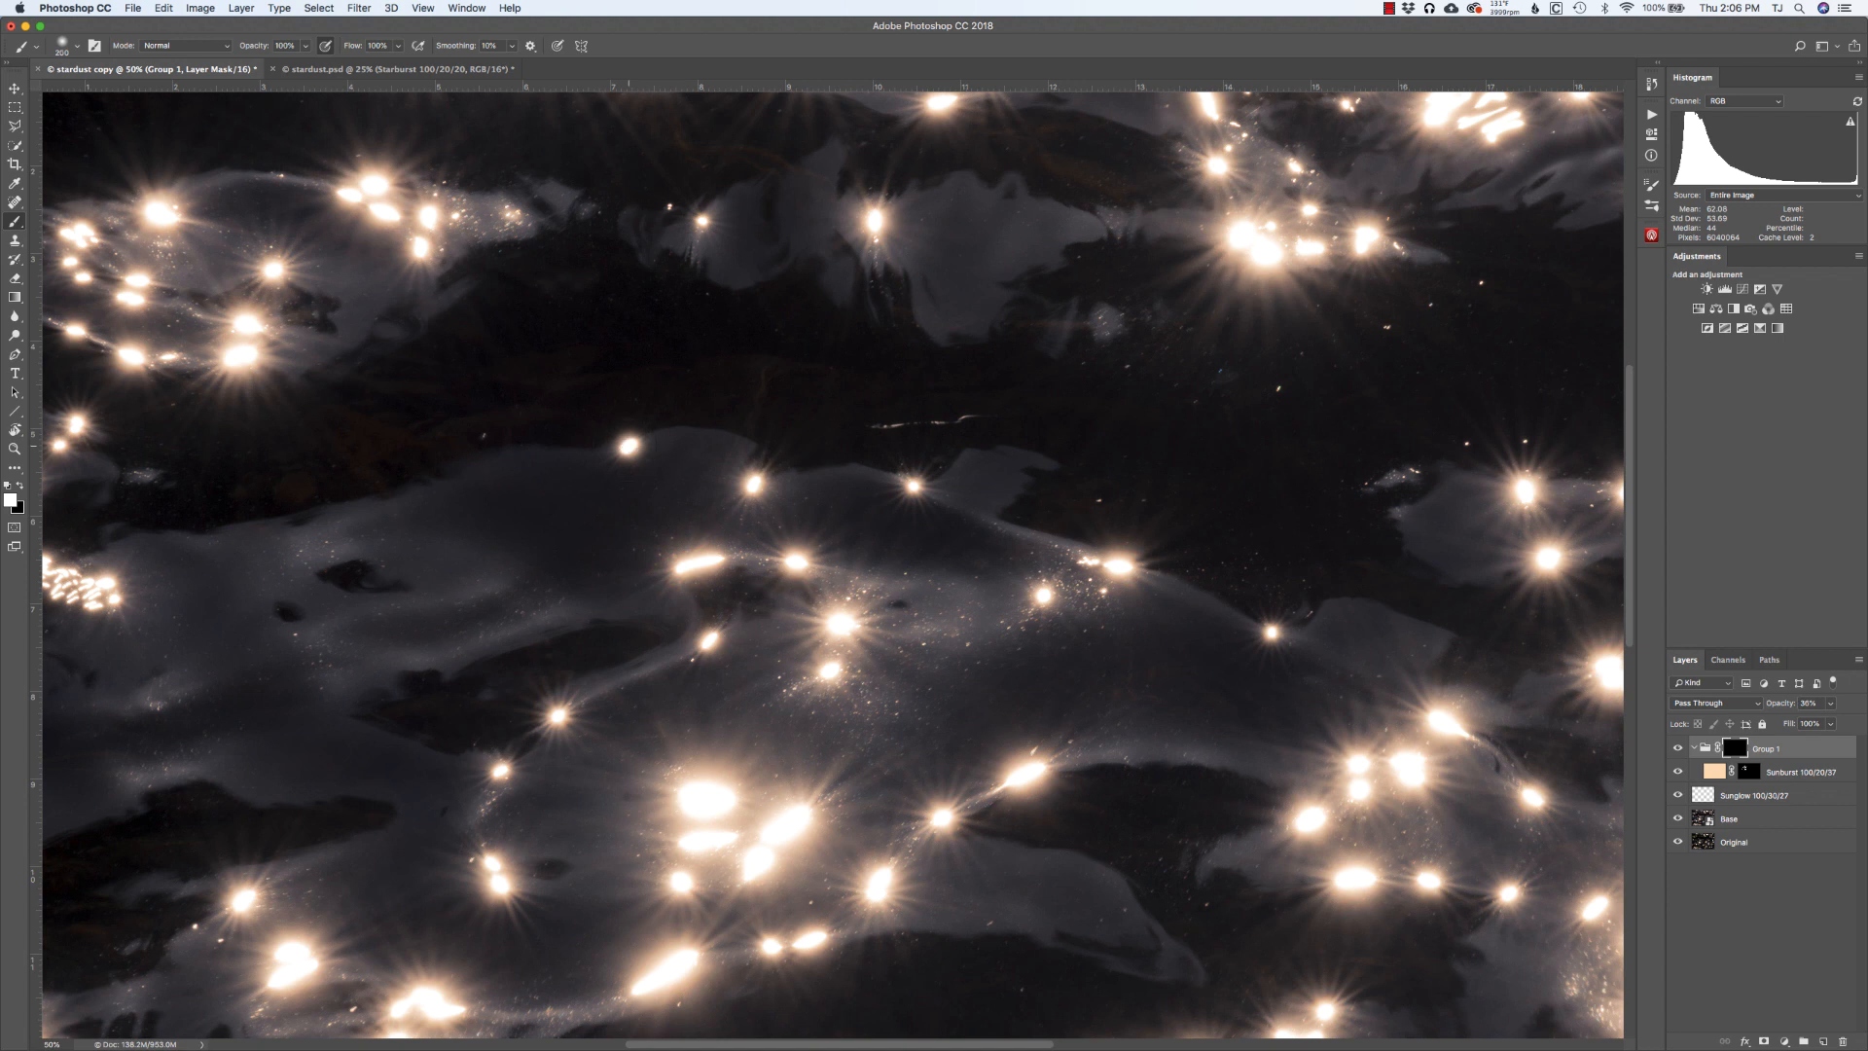
click(629, 446)
Rename the layer group as Sunstar.
double_click(1766, 748)
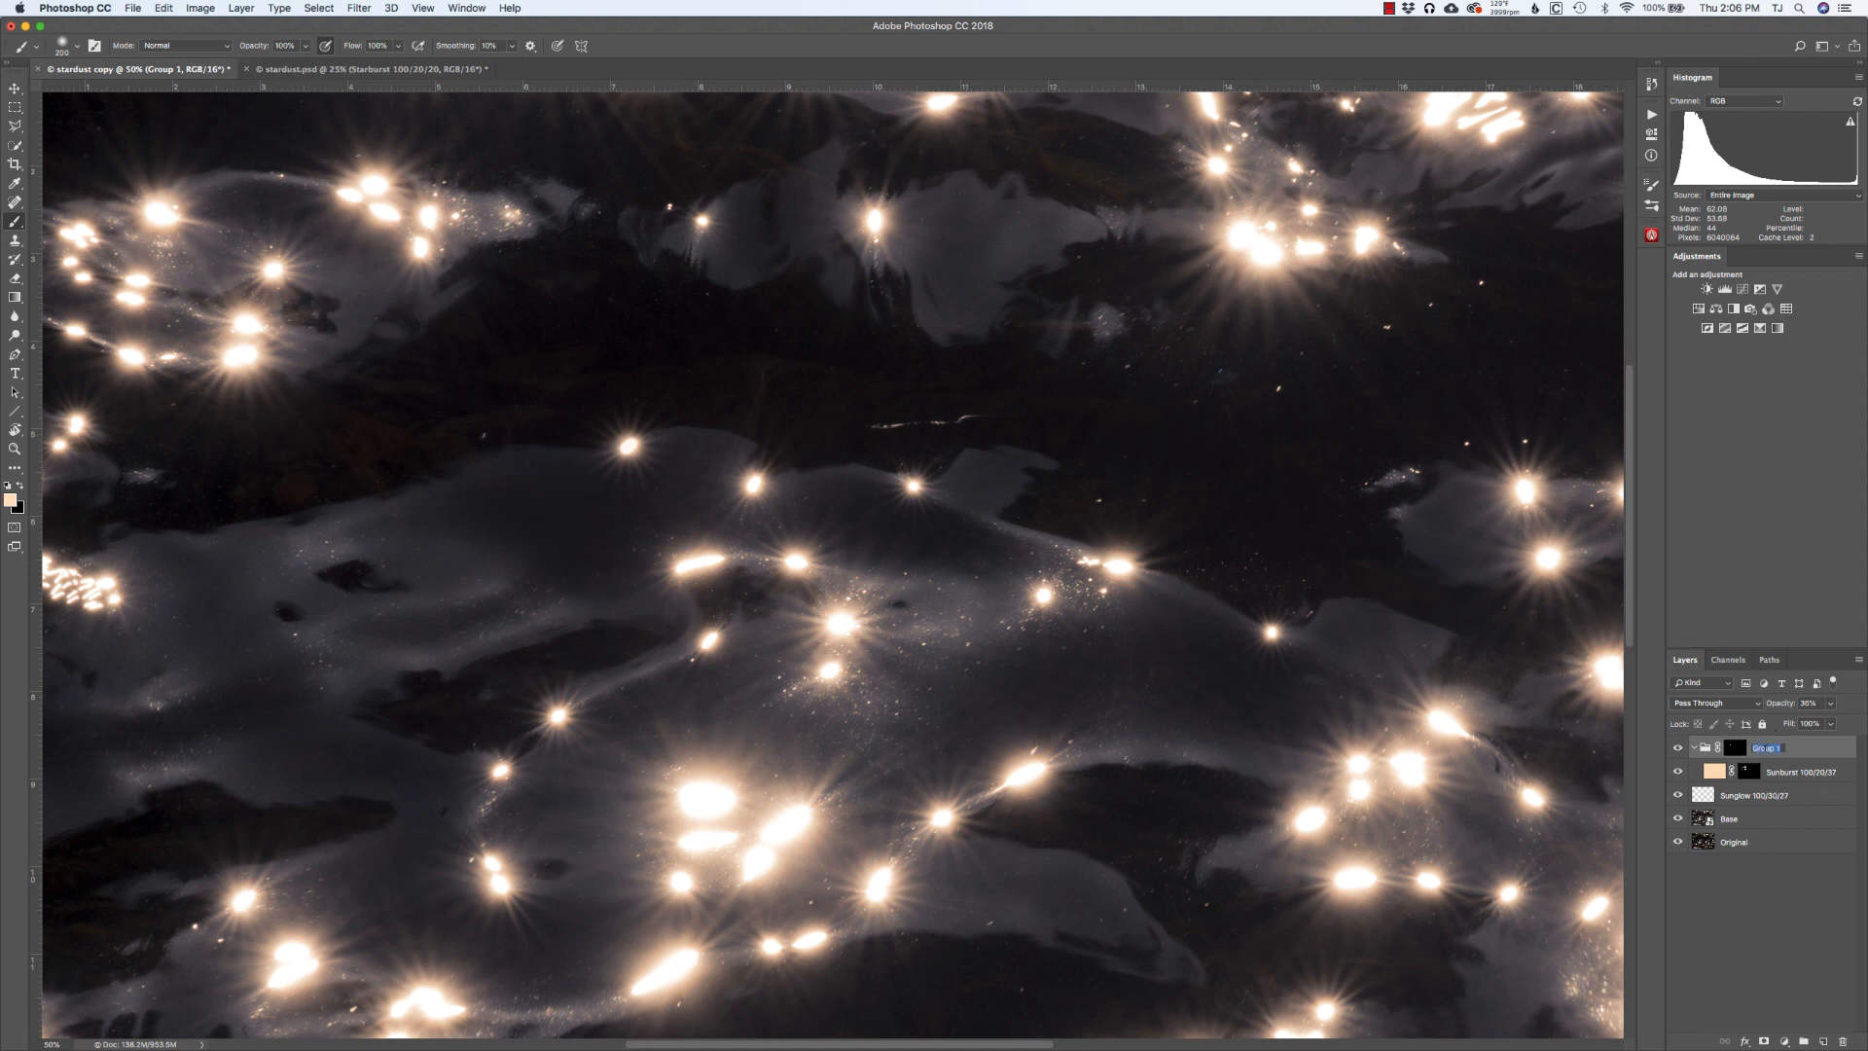
text(Sunstar)
key(Return)
Target the Sunstar group's mask and shrink the brush to about the size of the sparkle's bright core.
key(x)
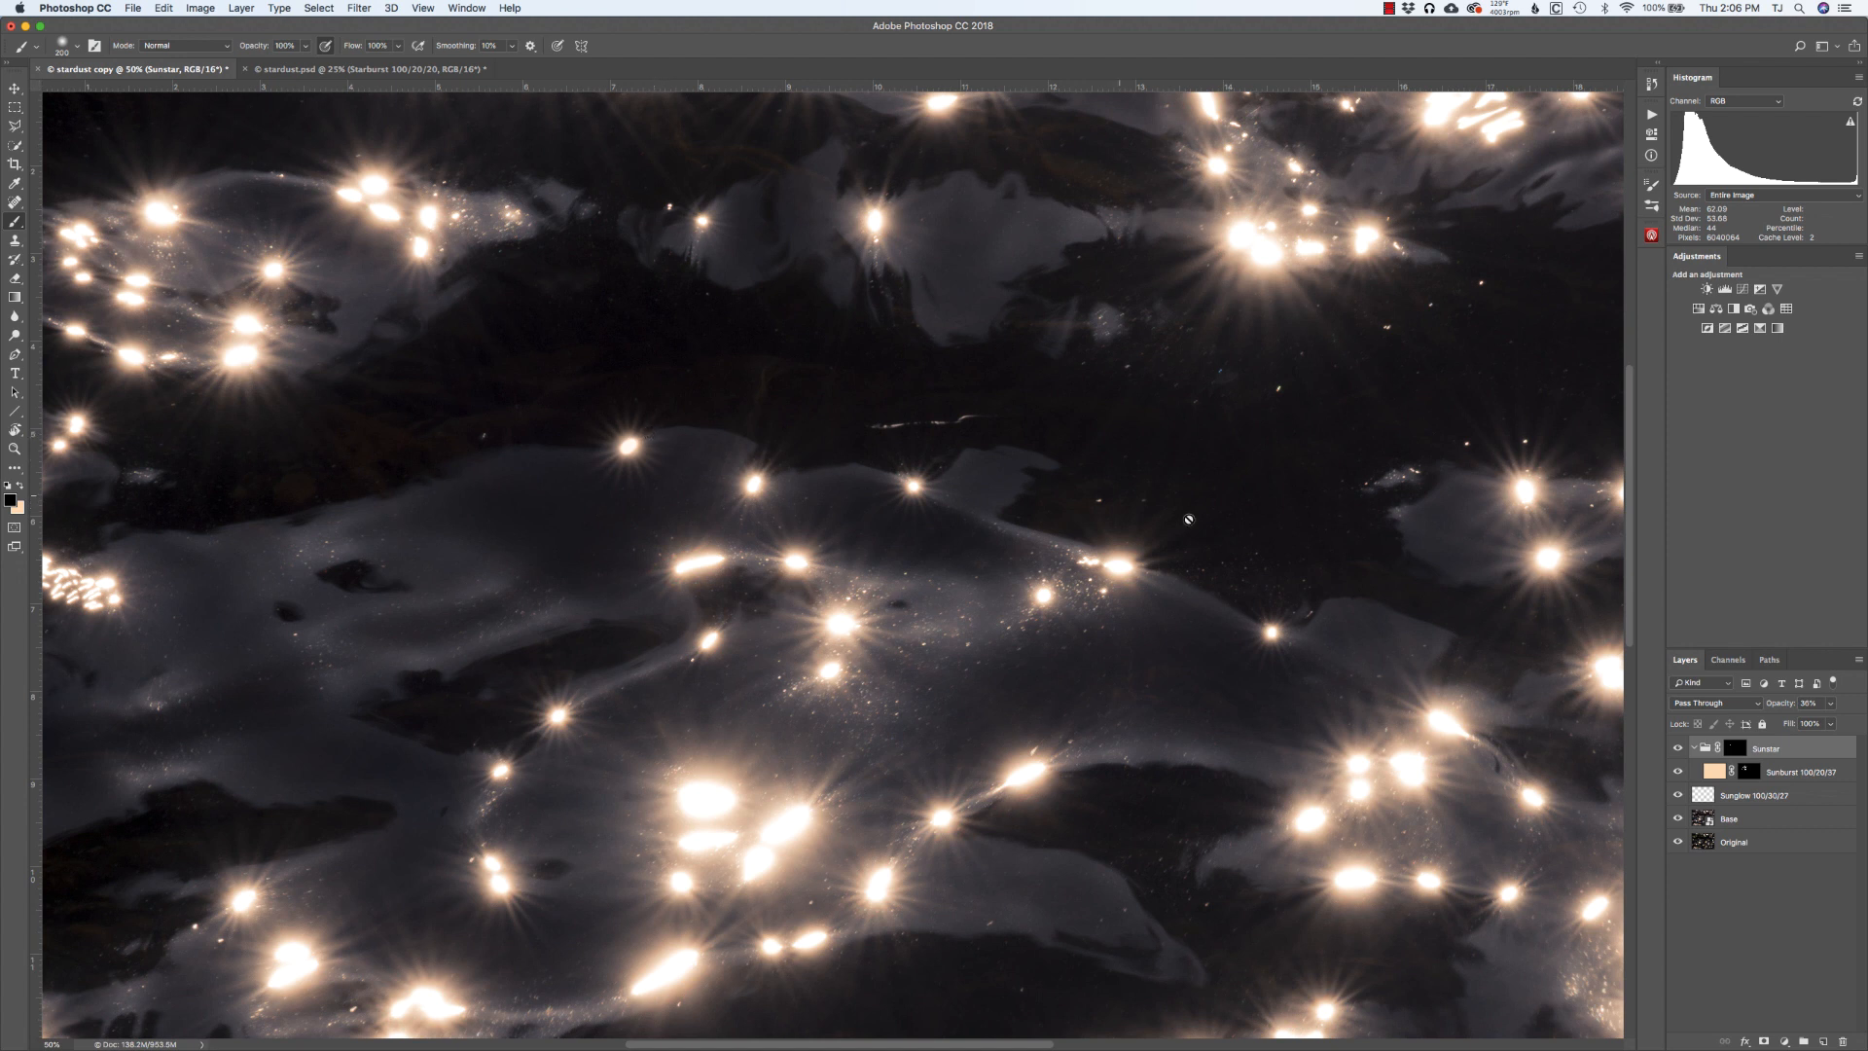
click(1736, 748)
key(bracketleft)
key(bracketleft)
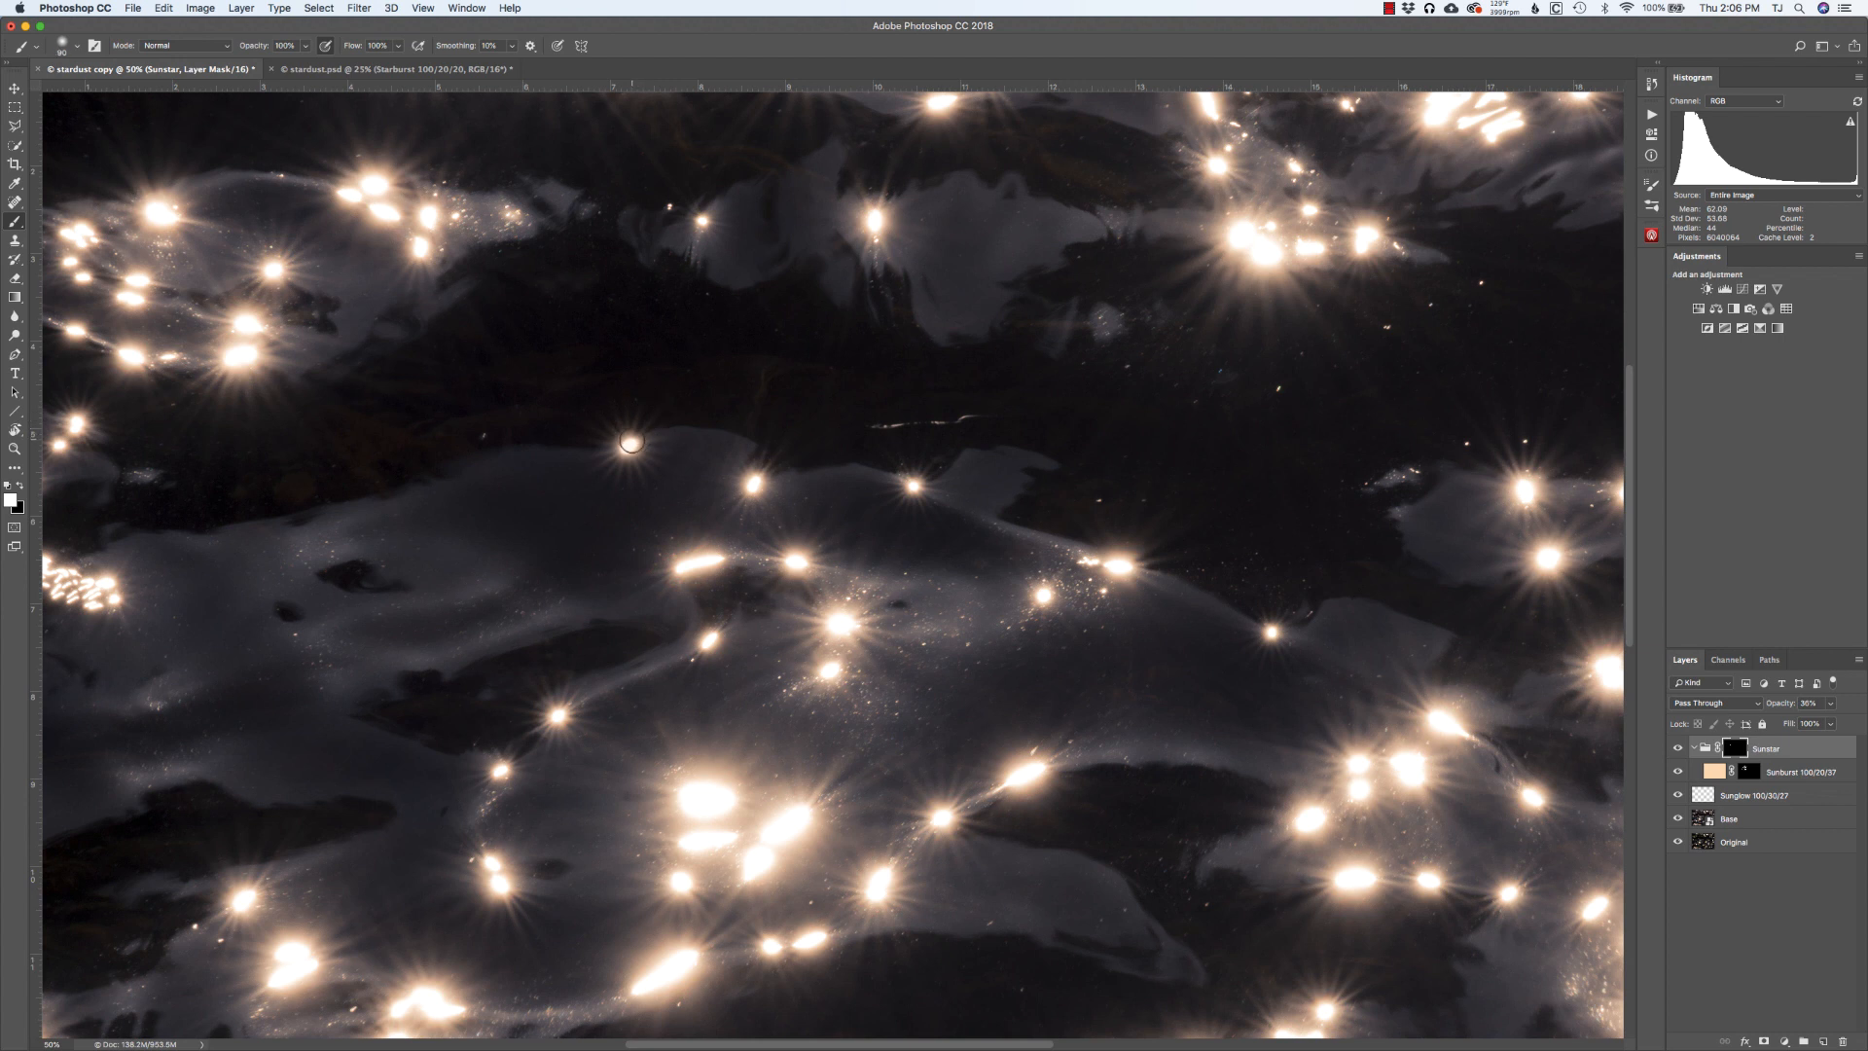
drag(634, 446, 725, 457)
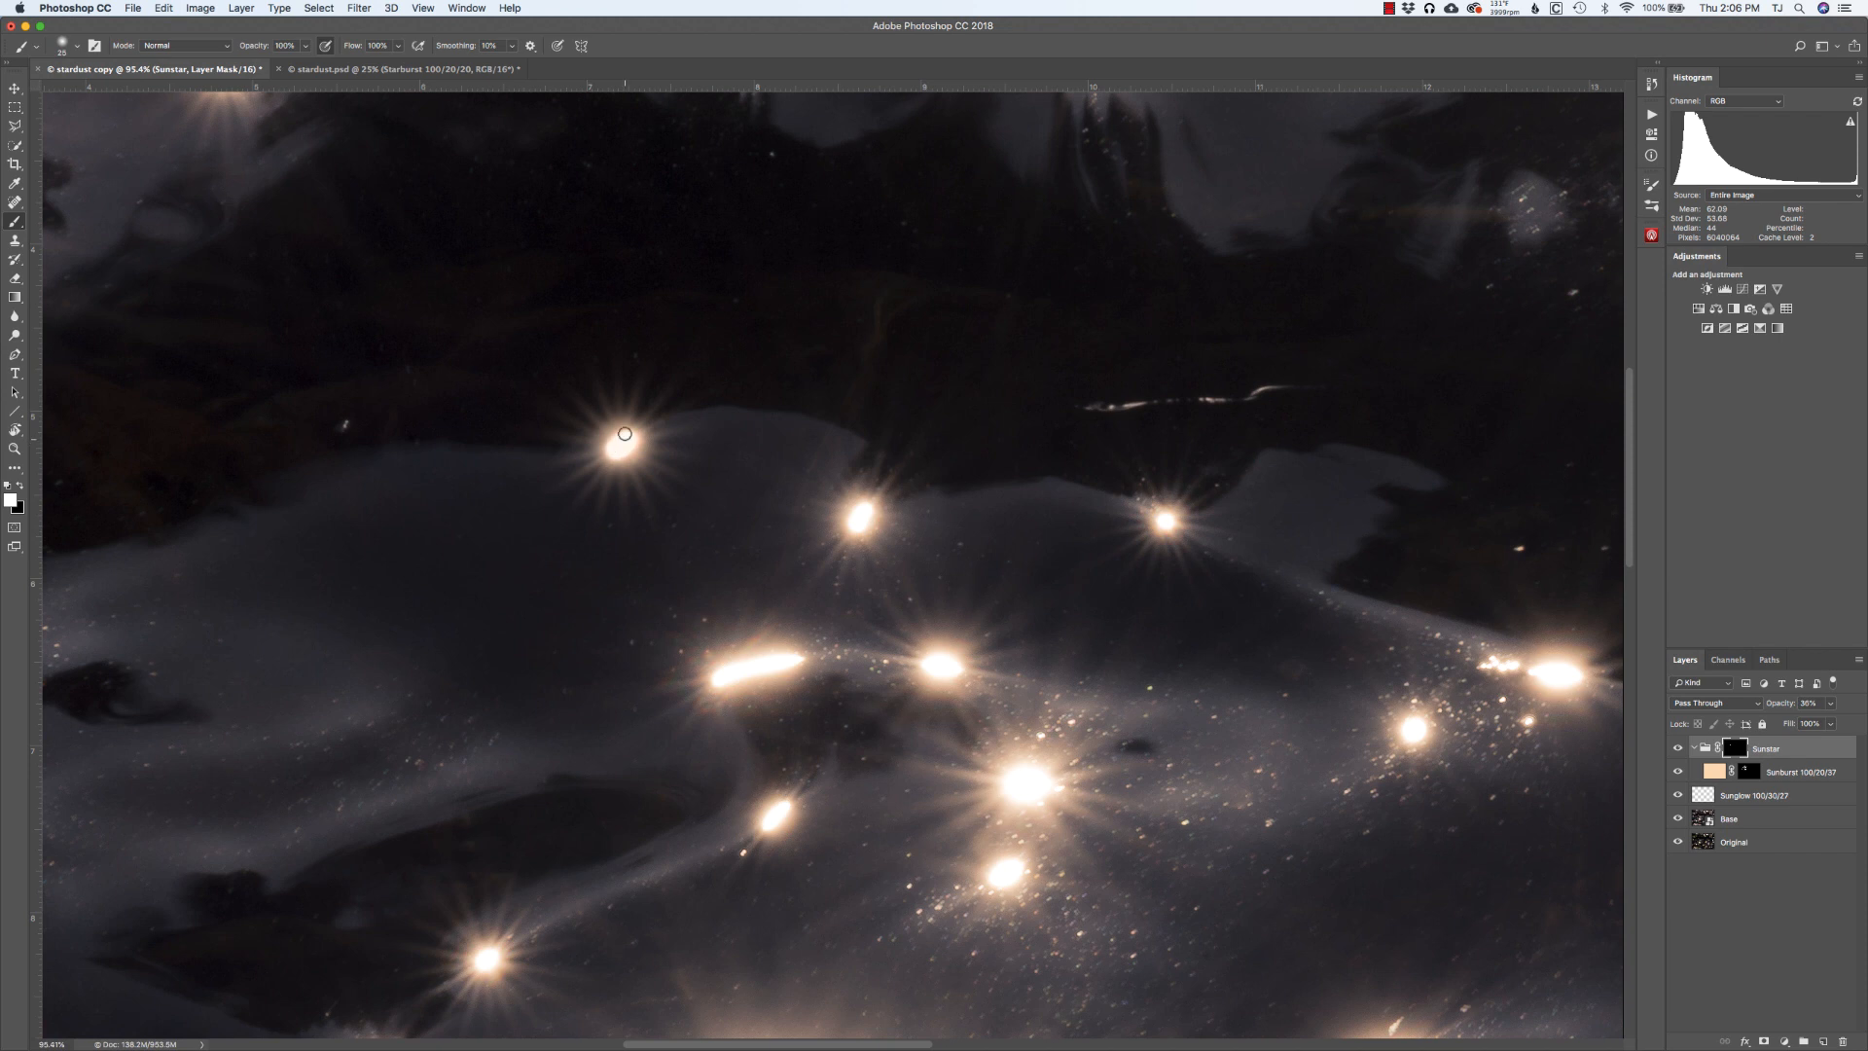
key(x)
Try recolouring the Sunburst layer with a fill whose foreground colour has a hue of 80, and undo the fill.
click(1712, 774)
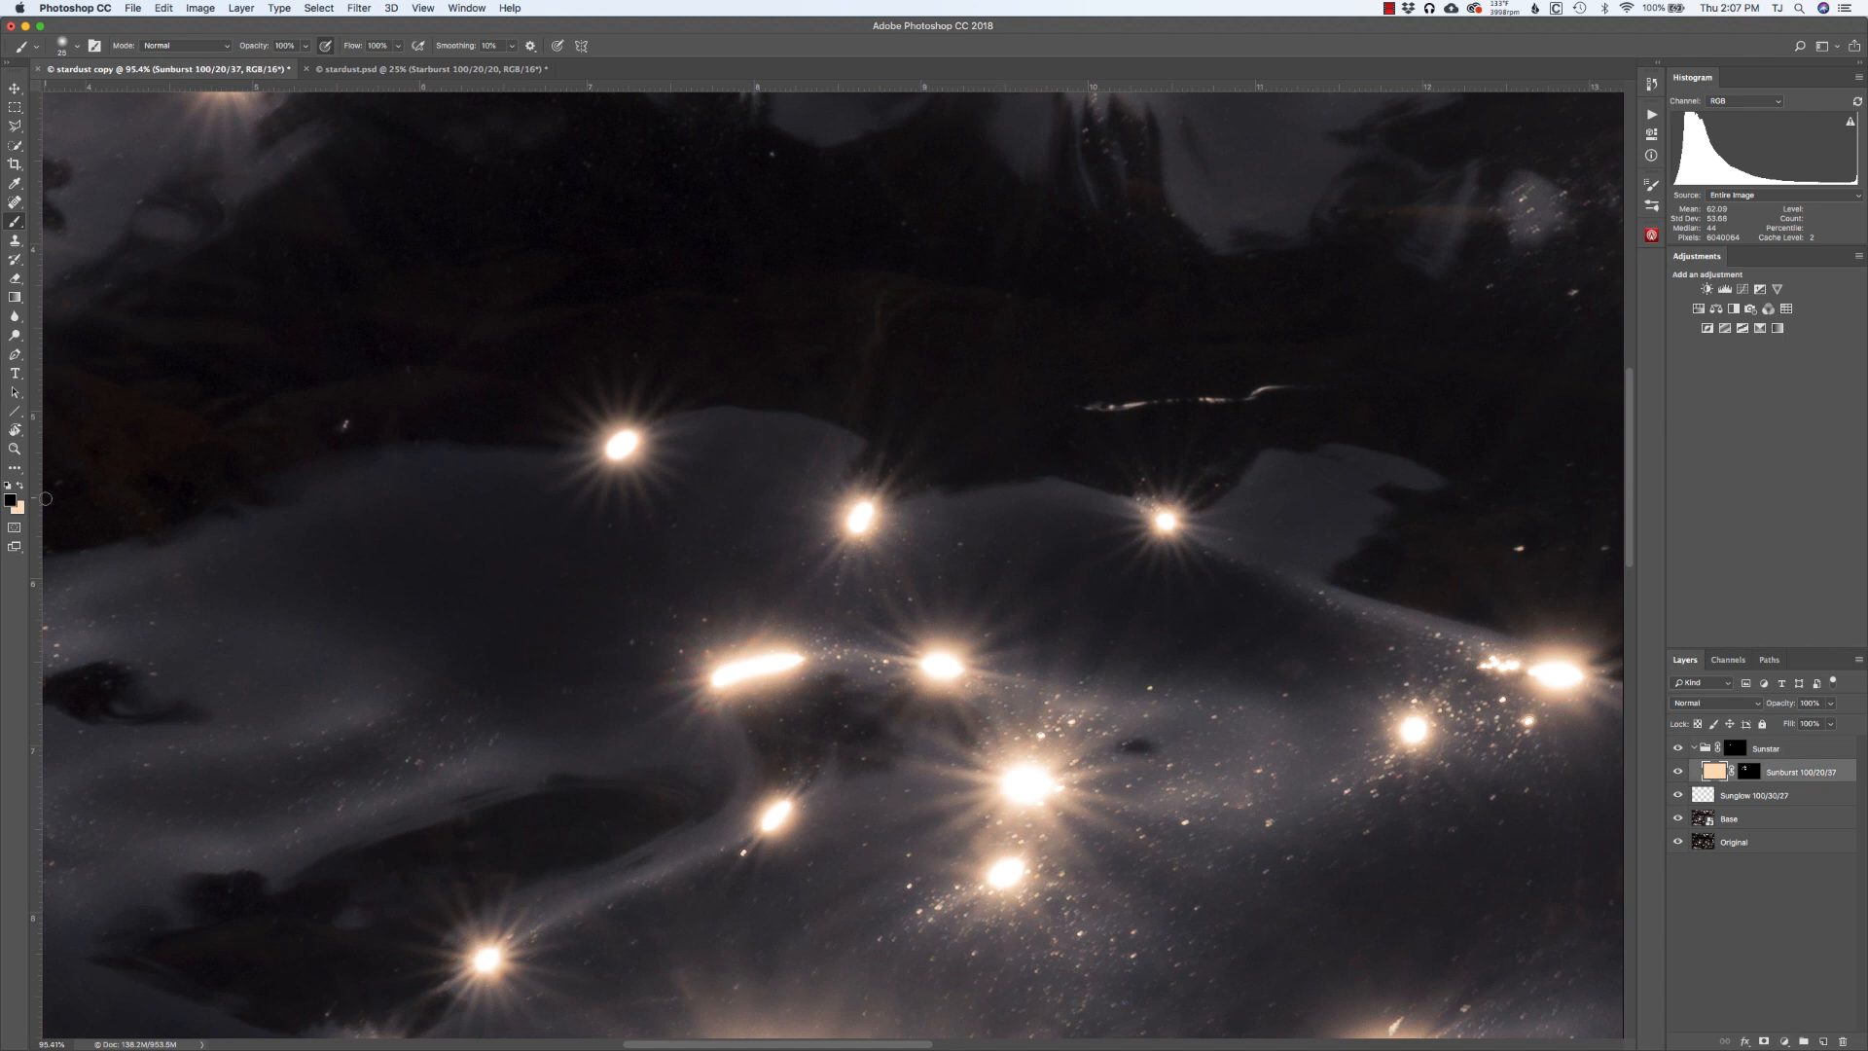
key(x)
click(11, 500)
key(Tab)
key(Tab)
click(1252, 416)
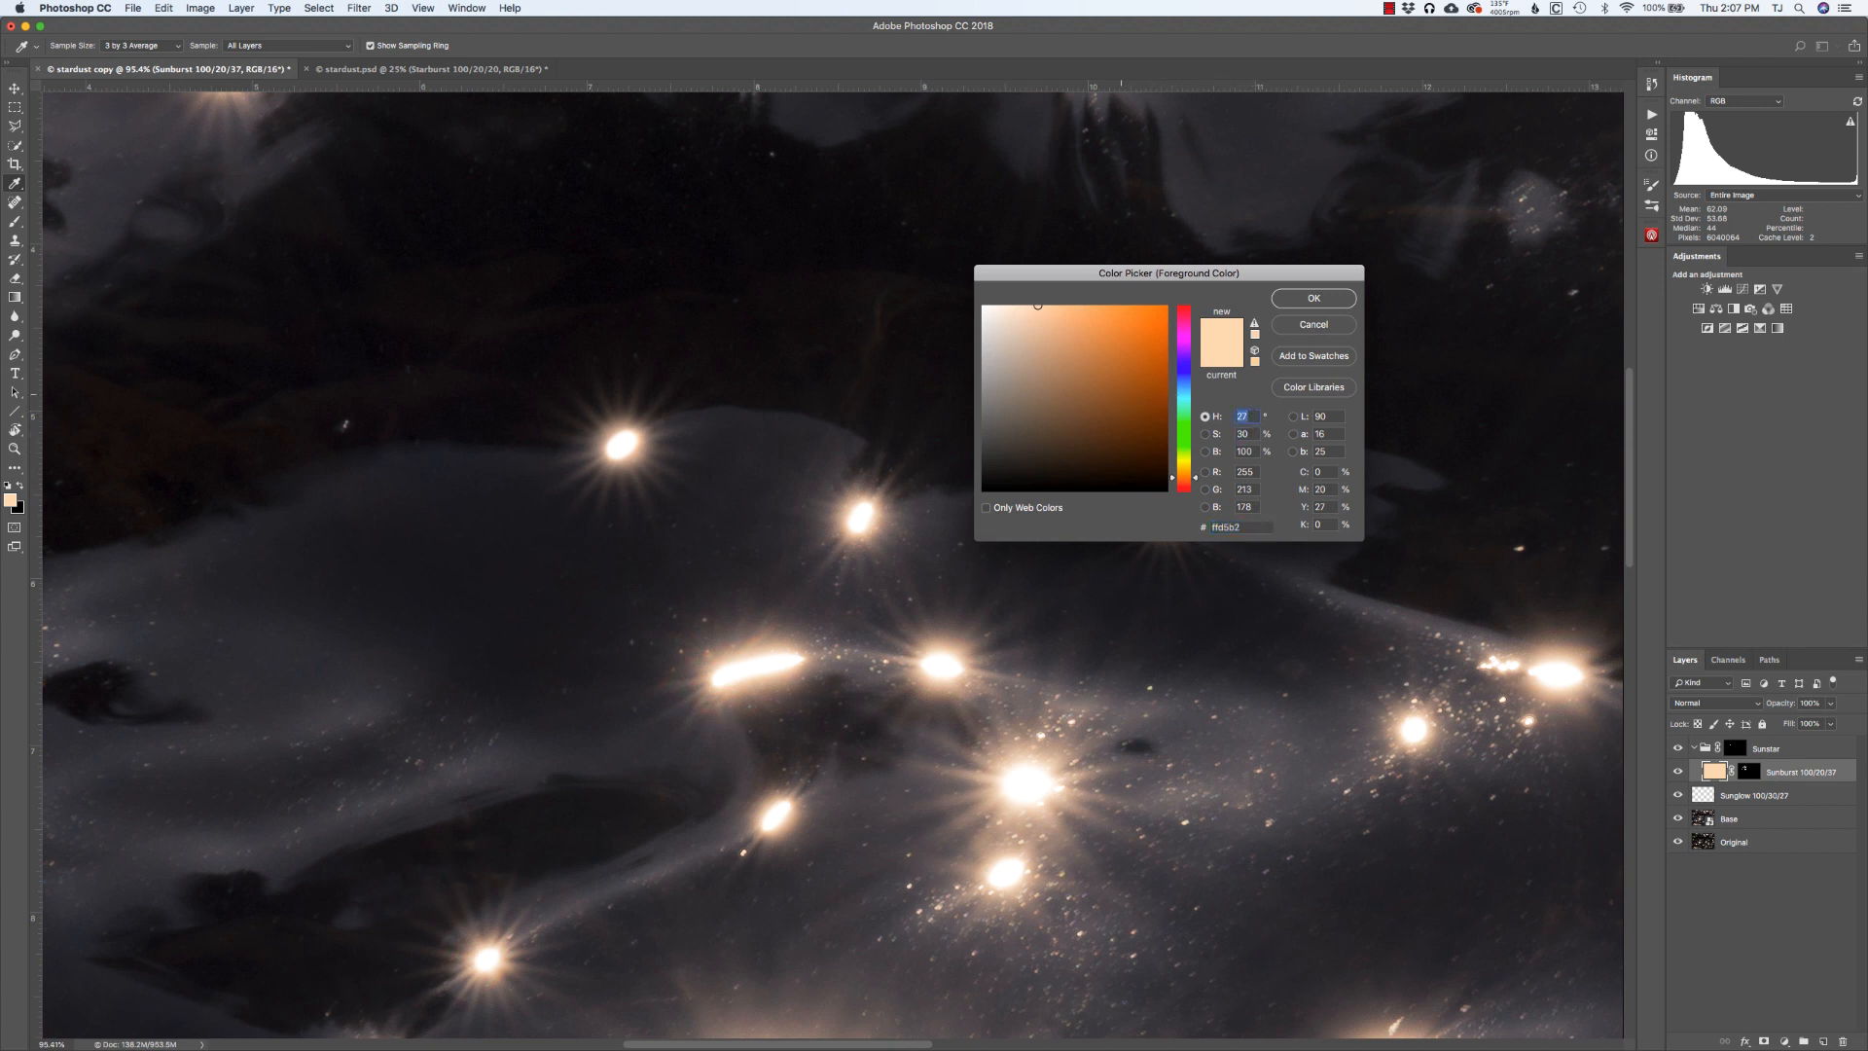
text(80)
key(Return)
key(b)
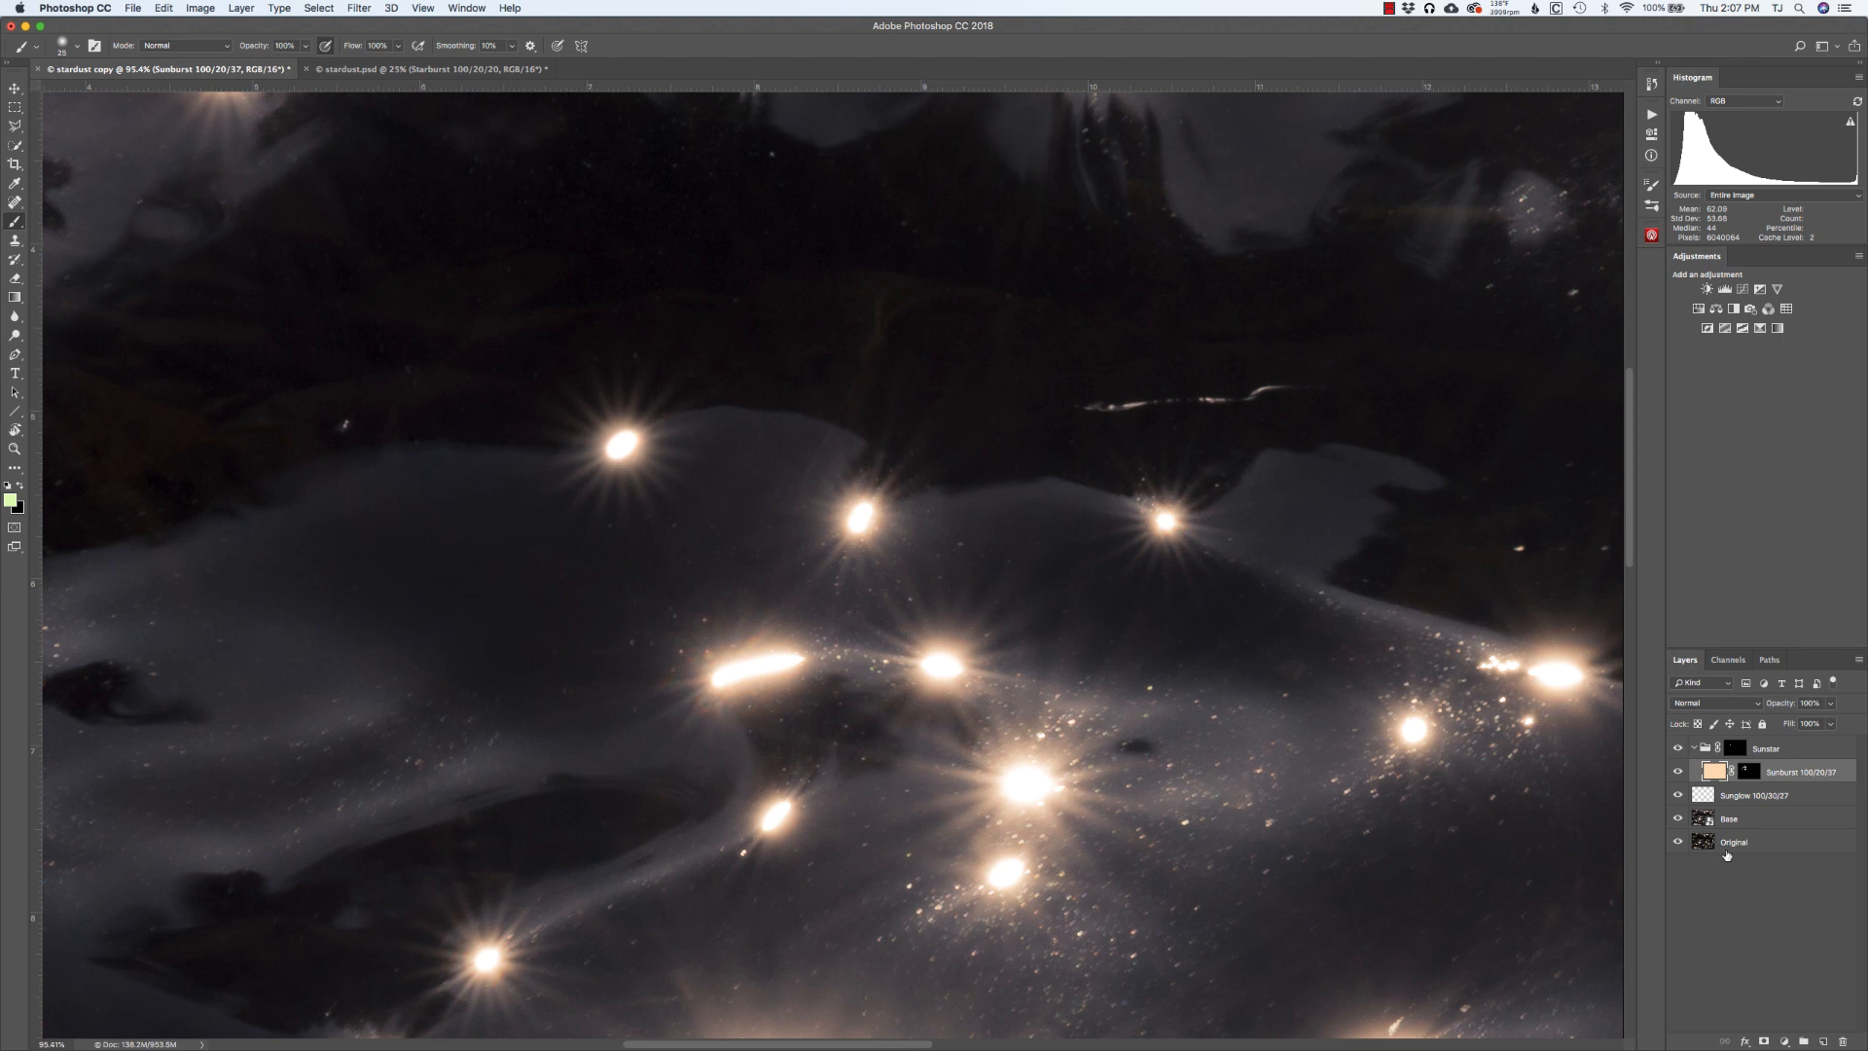
key(alt+BackSpace)
key(super+z)
Reduce the Sunstar group's opacity while judging the sunstar against the whole image.
key(super+minus)
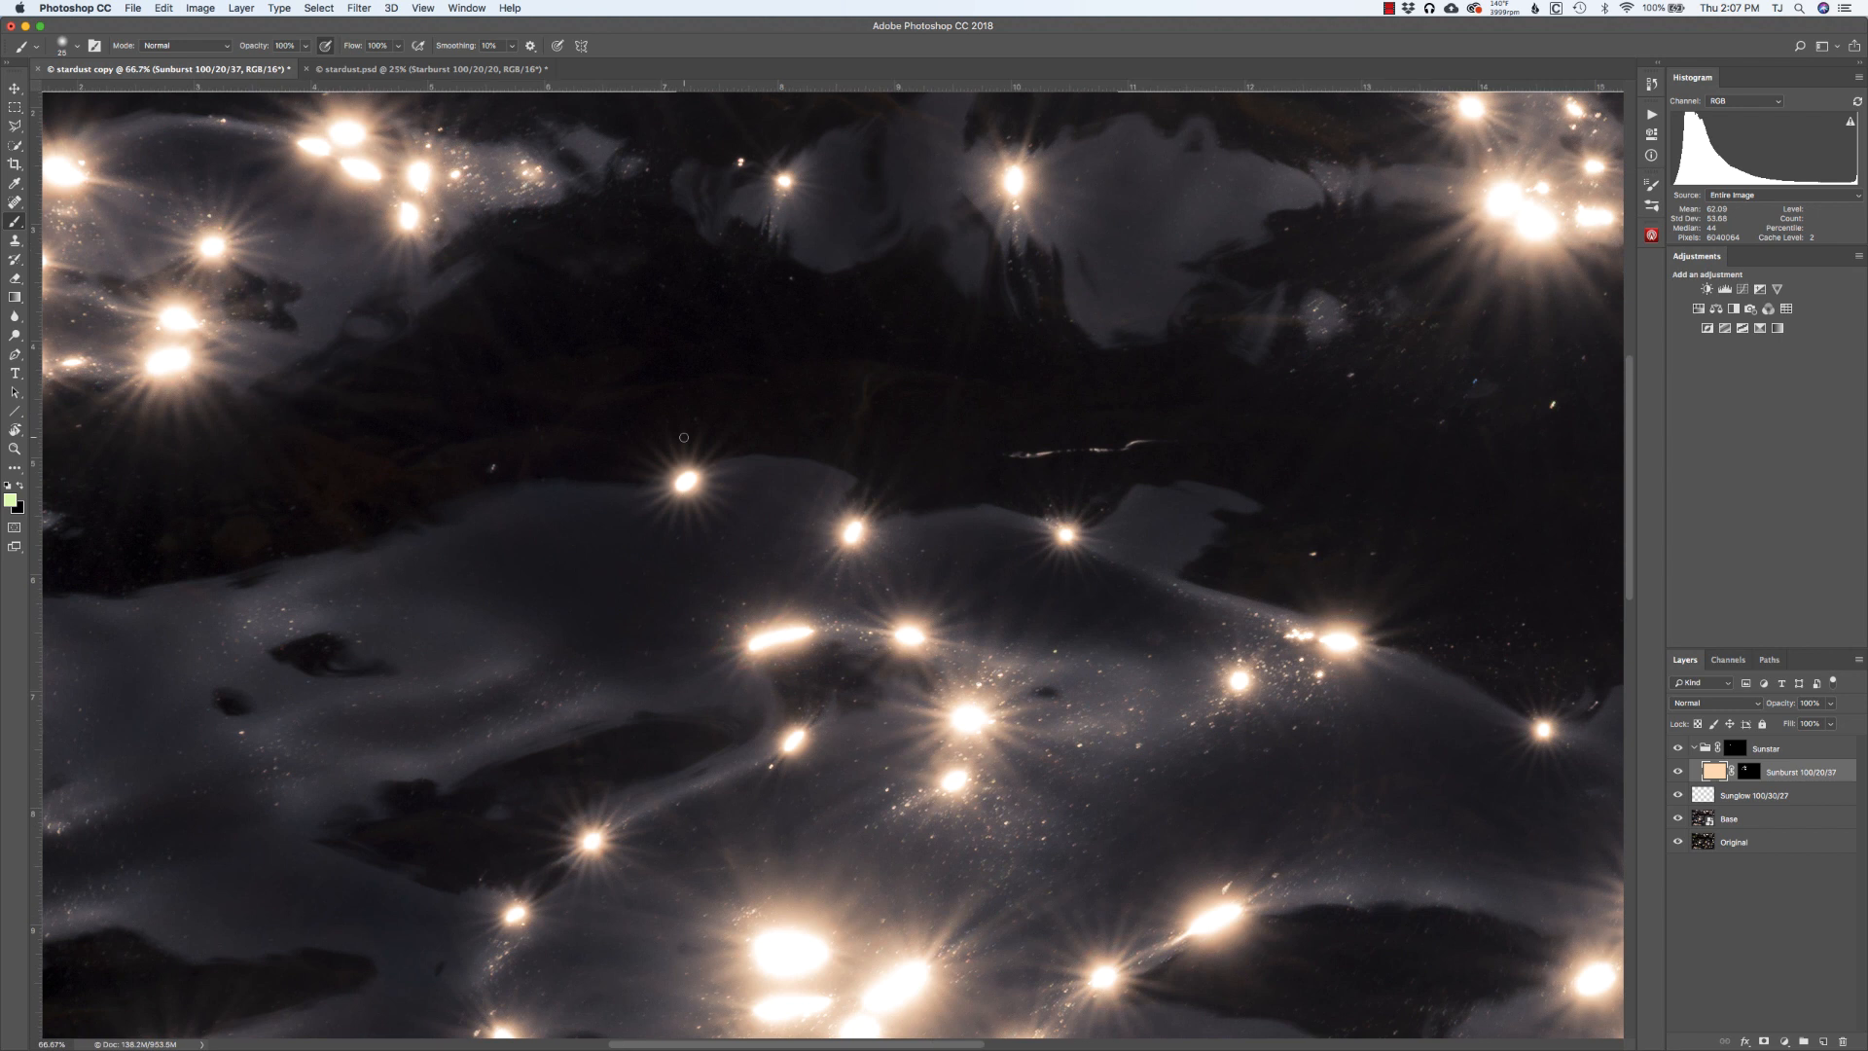
key(super+0)
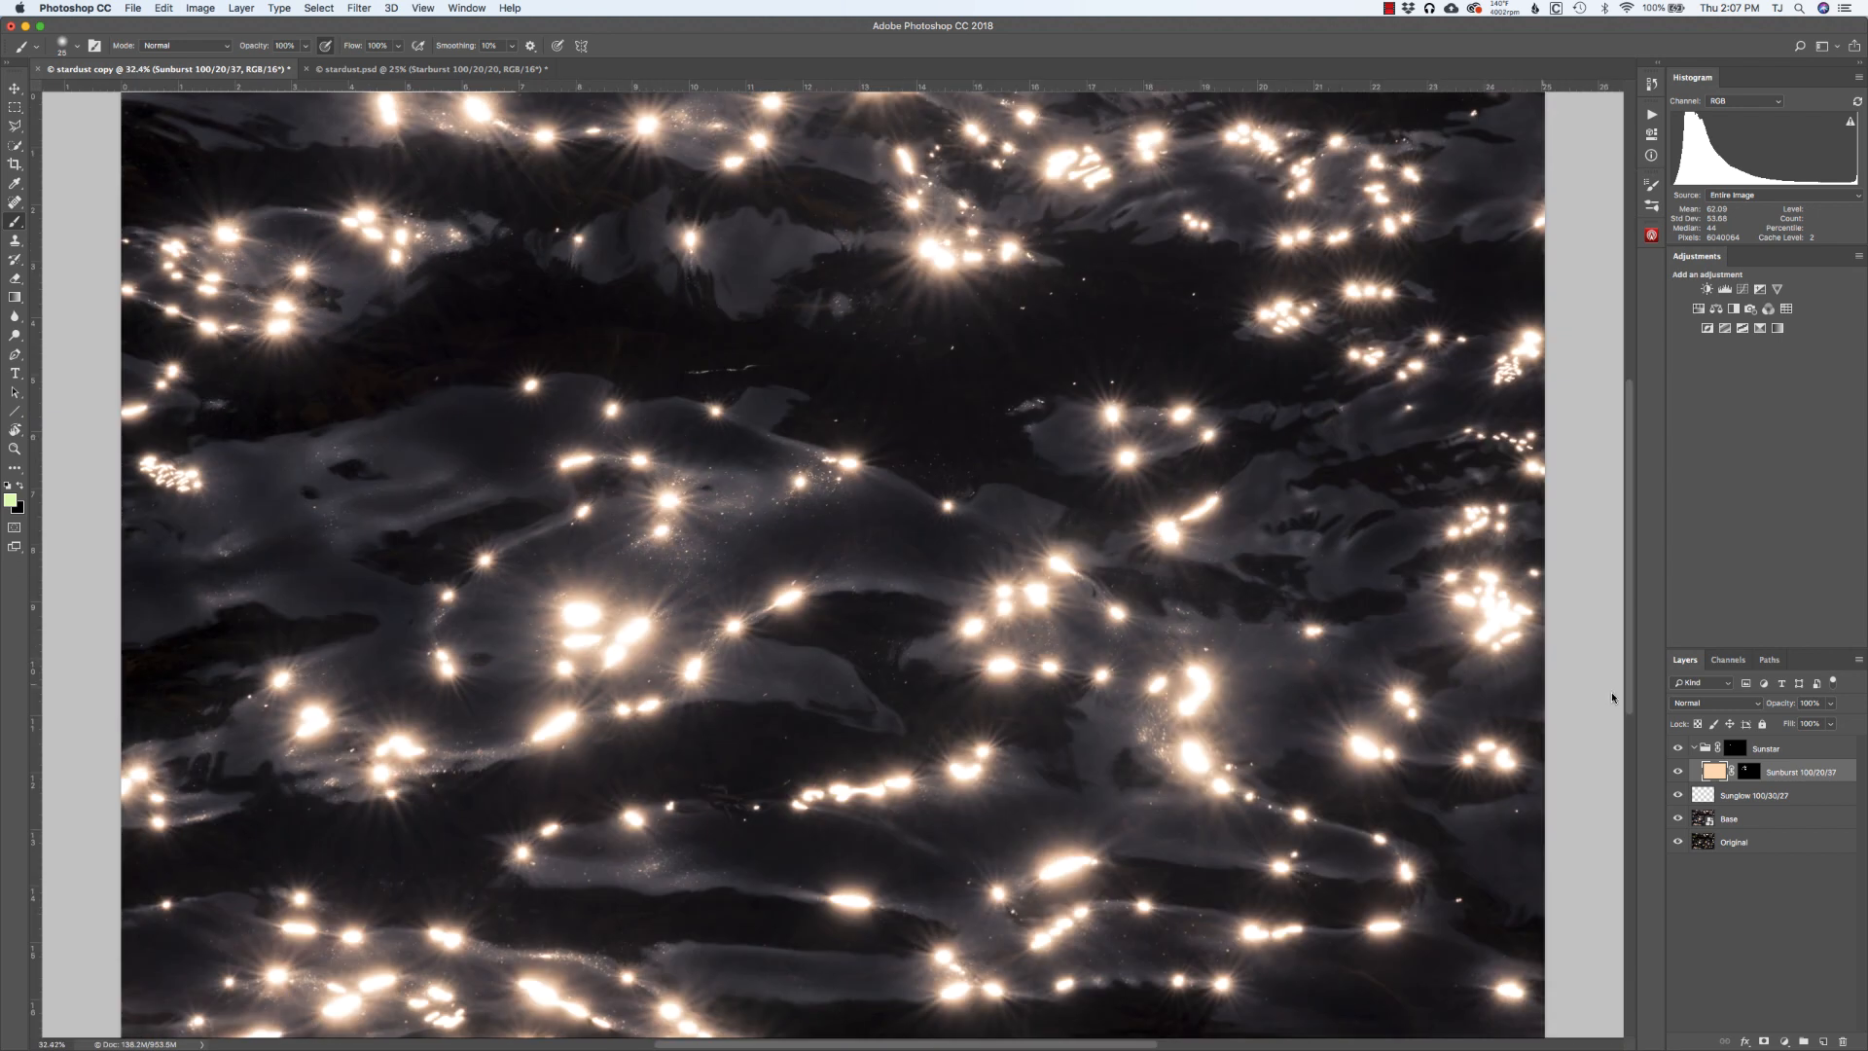
click(1790, 750)
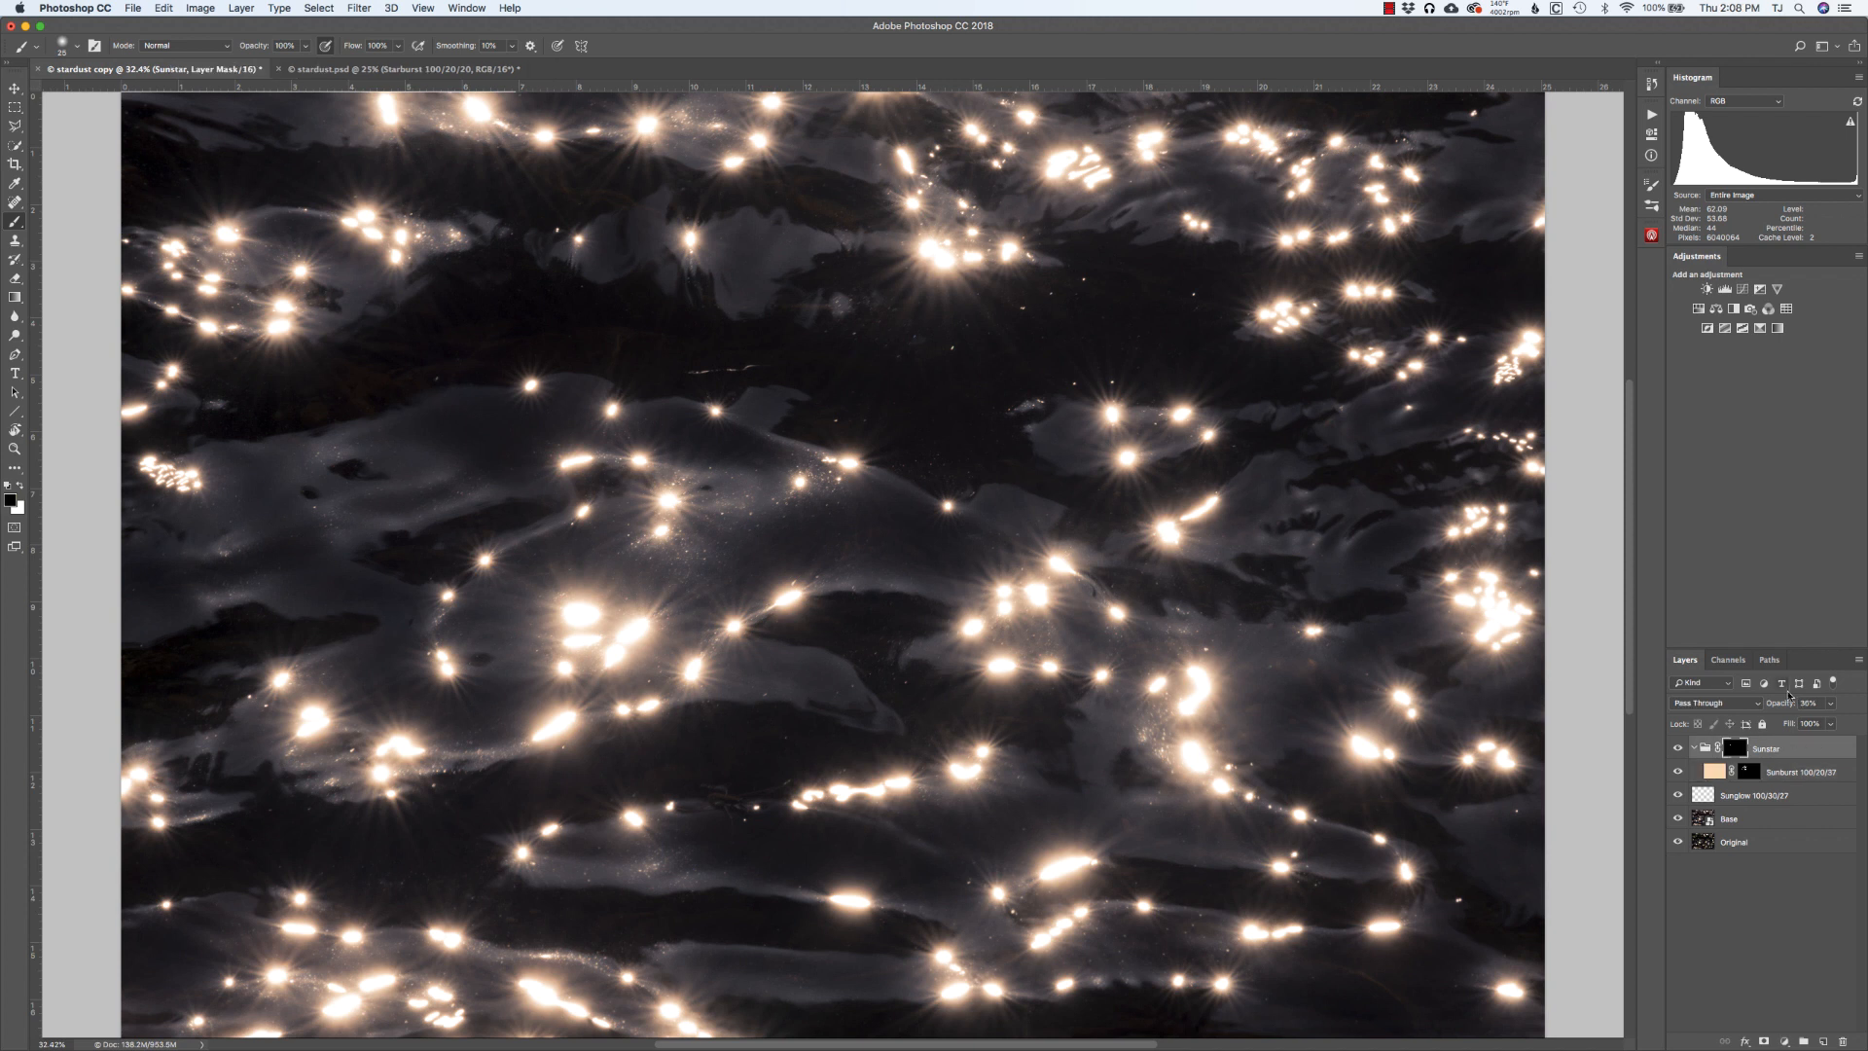
drag(1787, 707, 1780, 709)
drag(1777, 711, 1777, 712)
key(super+minus)
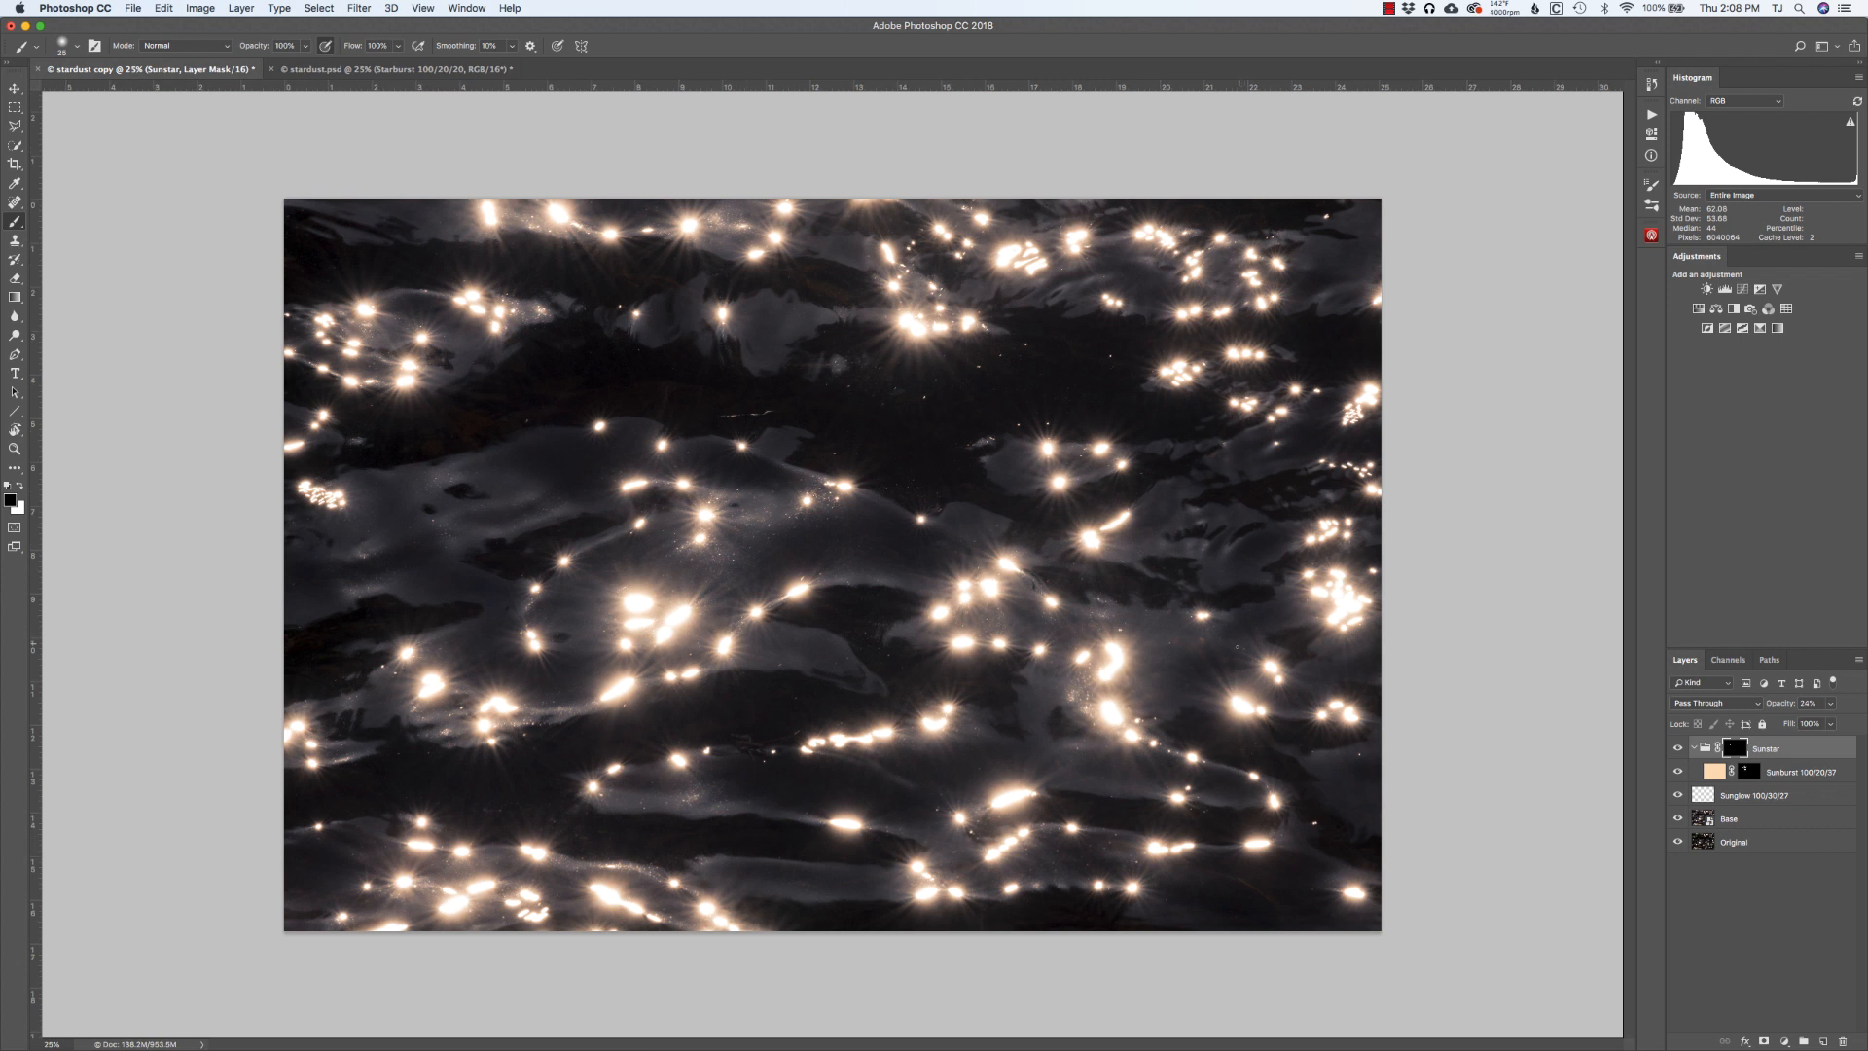